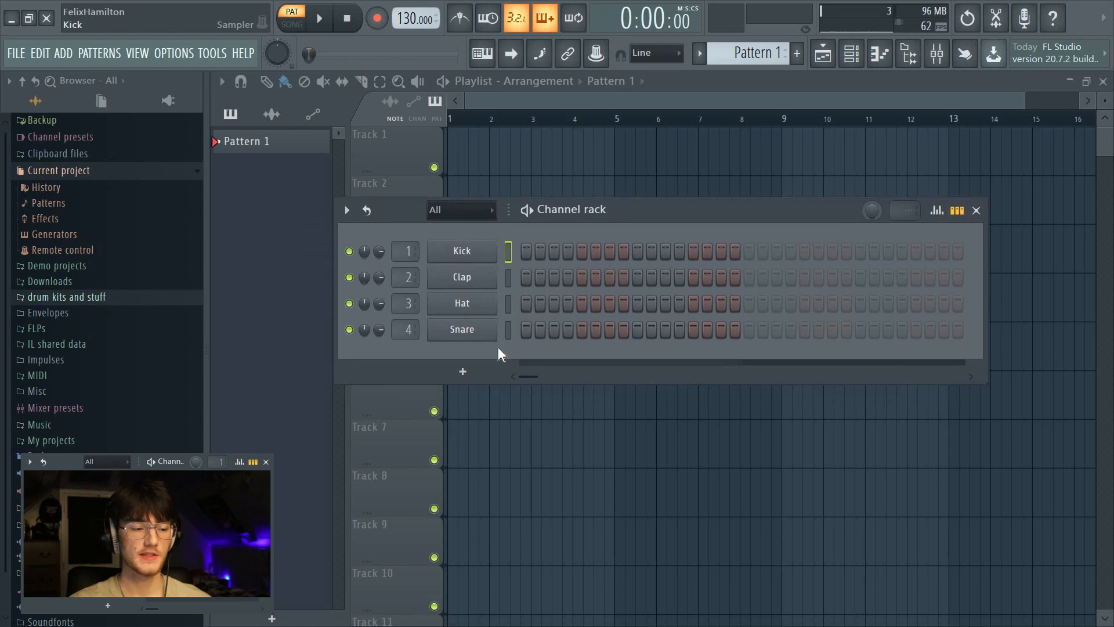
drag(599, 218, 622, 209)
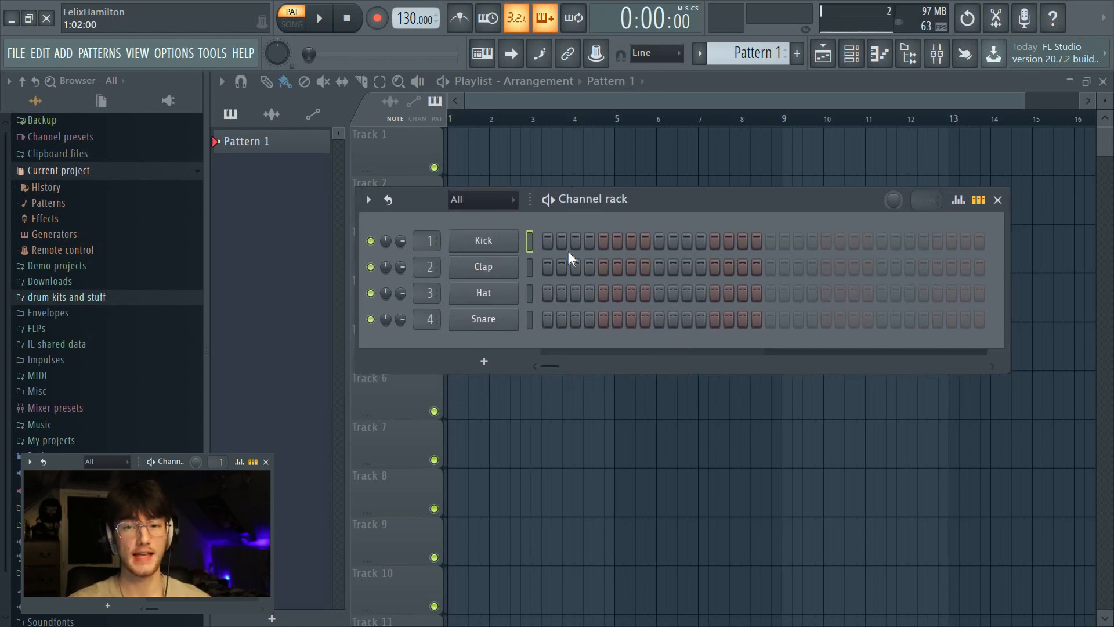
drag(670, 201, 659, 202)
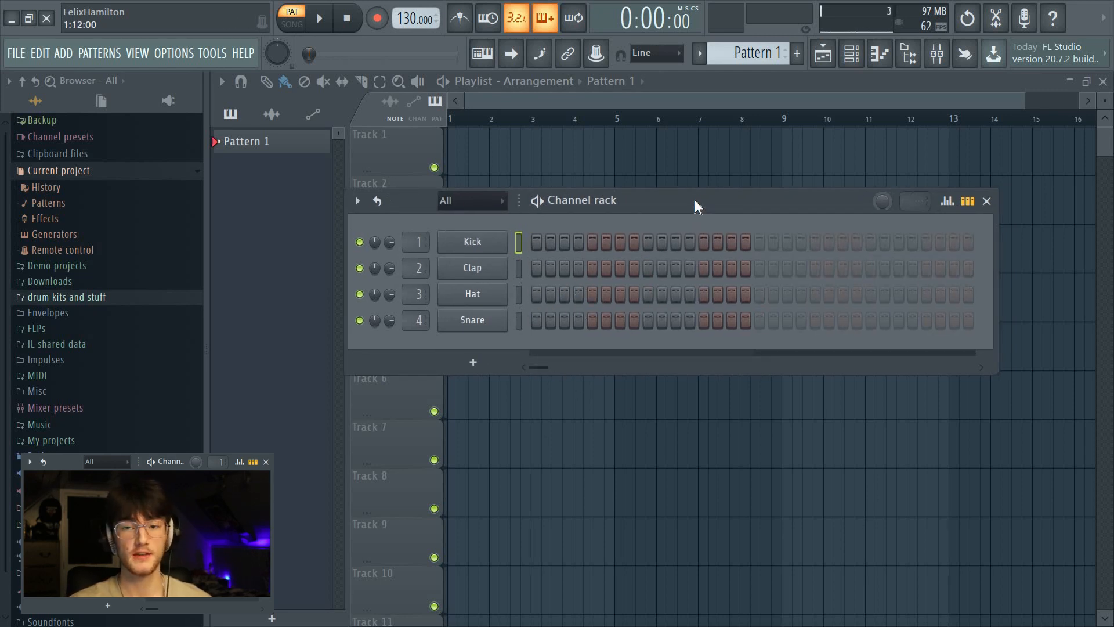
drag(694, 200, 702, 203)
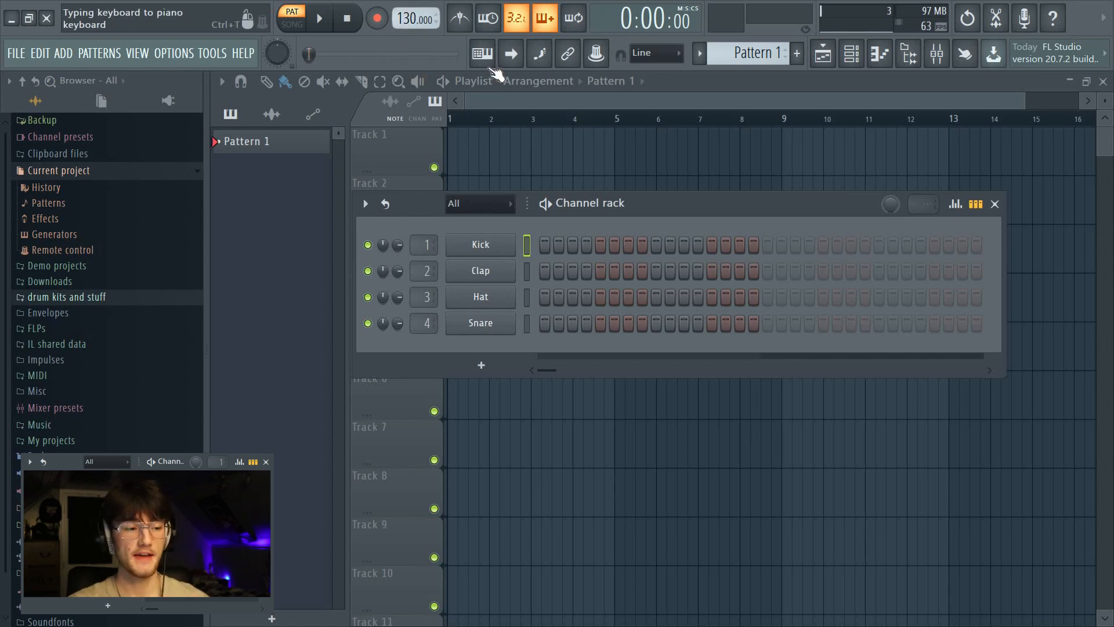
drag(680, 233, 681, 246)
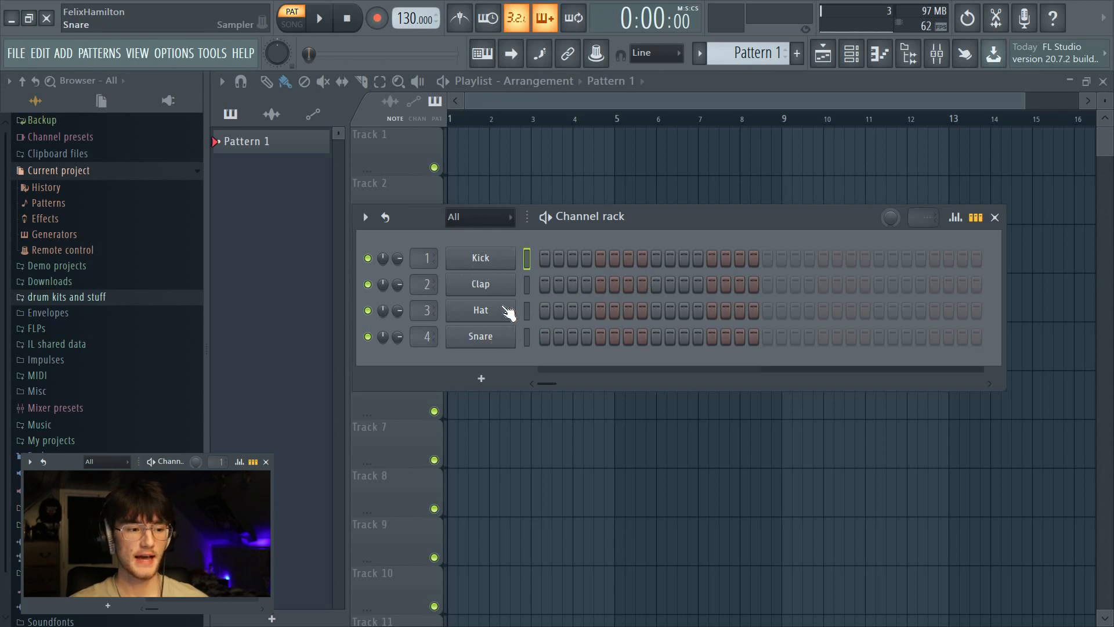
- View the mixer's master track and the channel rack, and return to the playlist
click(944, 50)
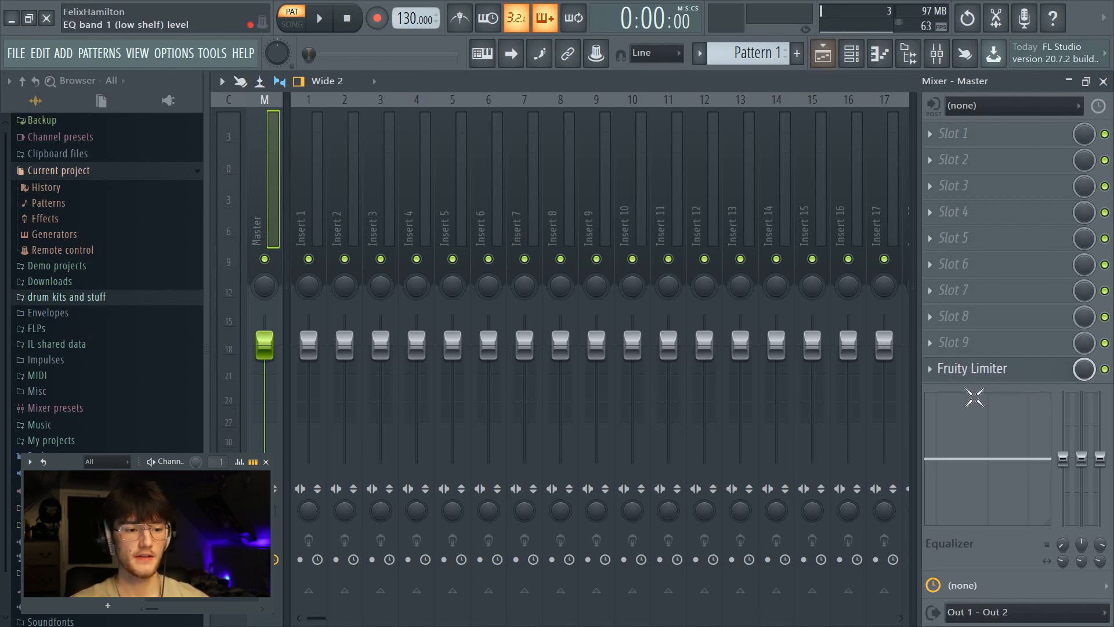
click(851, 54)
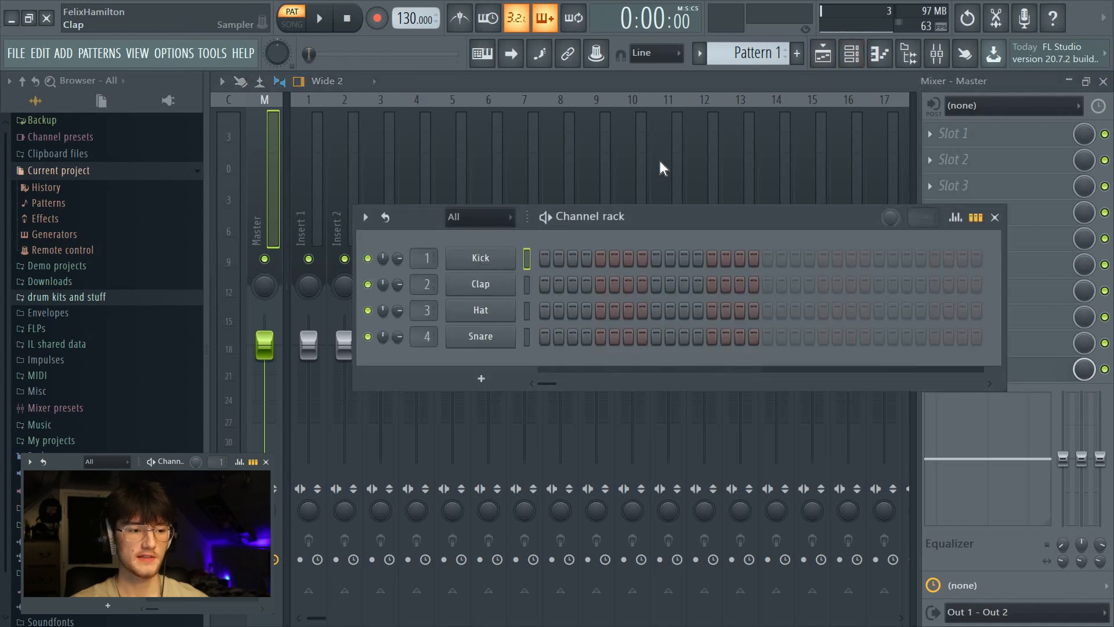
click(823, 54)
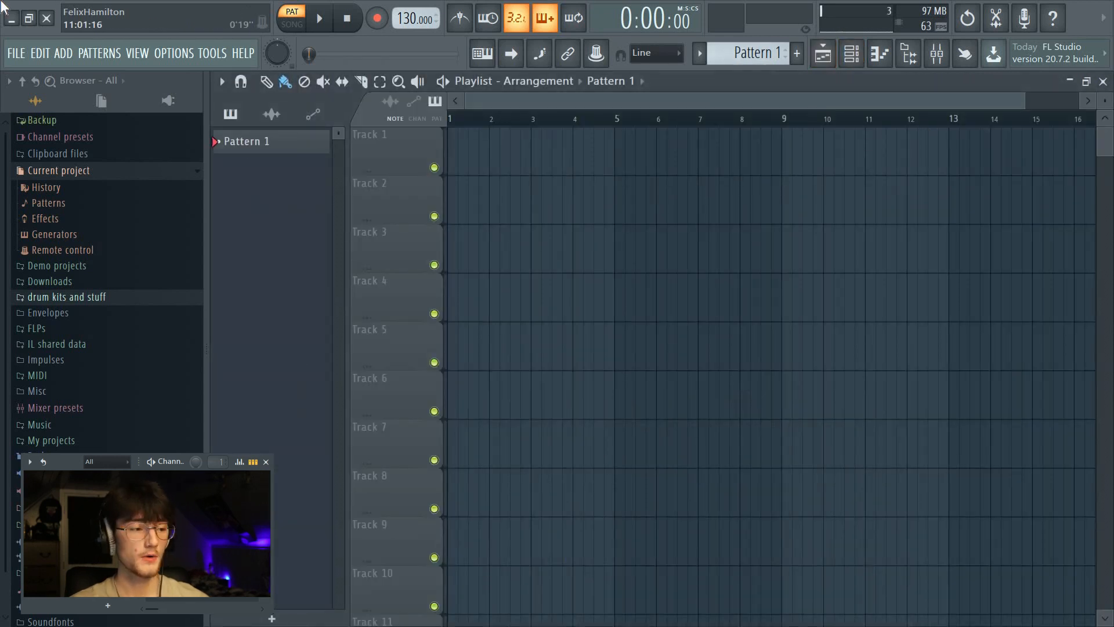
- Start a new project from the Minimal Empty template without saving changes to untitled.flp
click(22, 54)
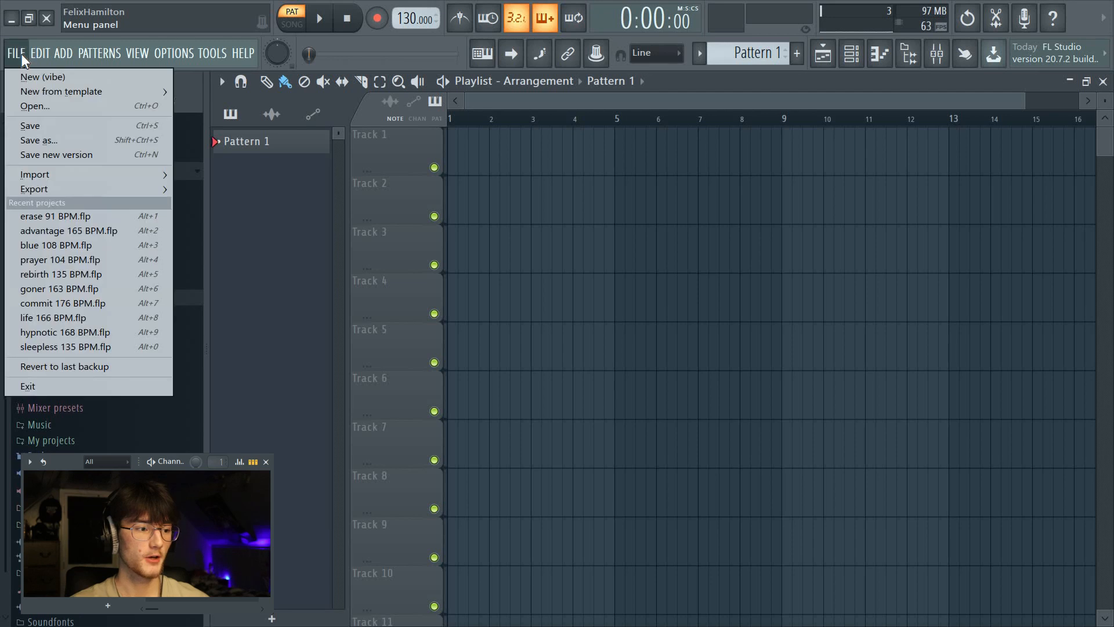
mouse_move(71, 92)
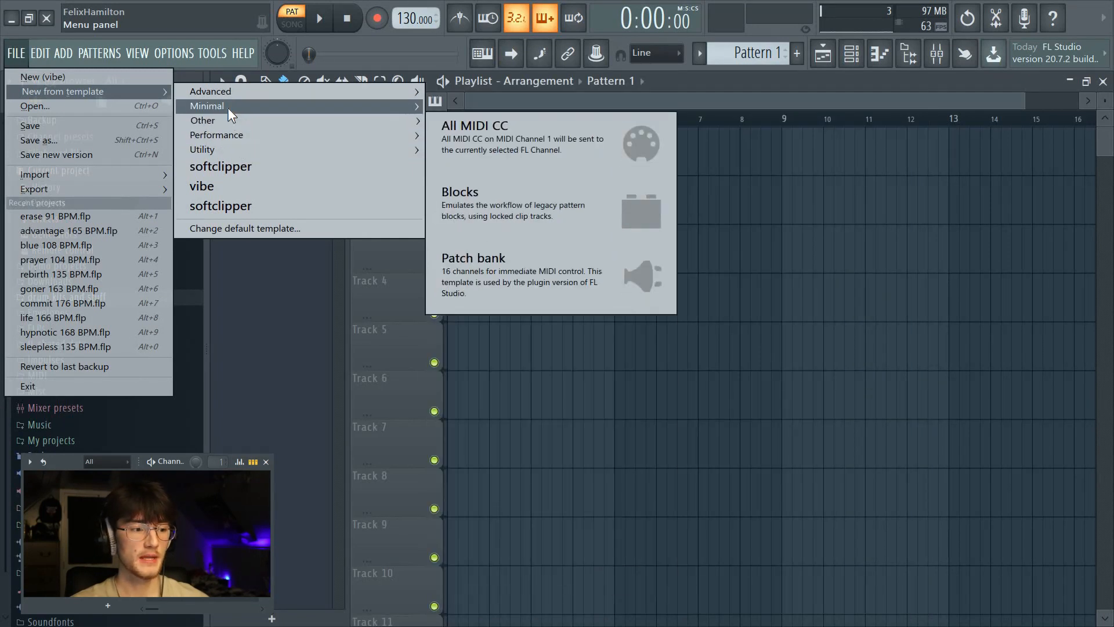
mouse_move(228, 106)
click(803, 141)
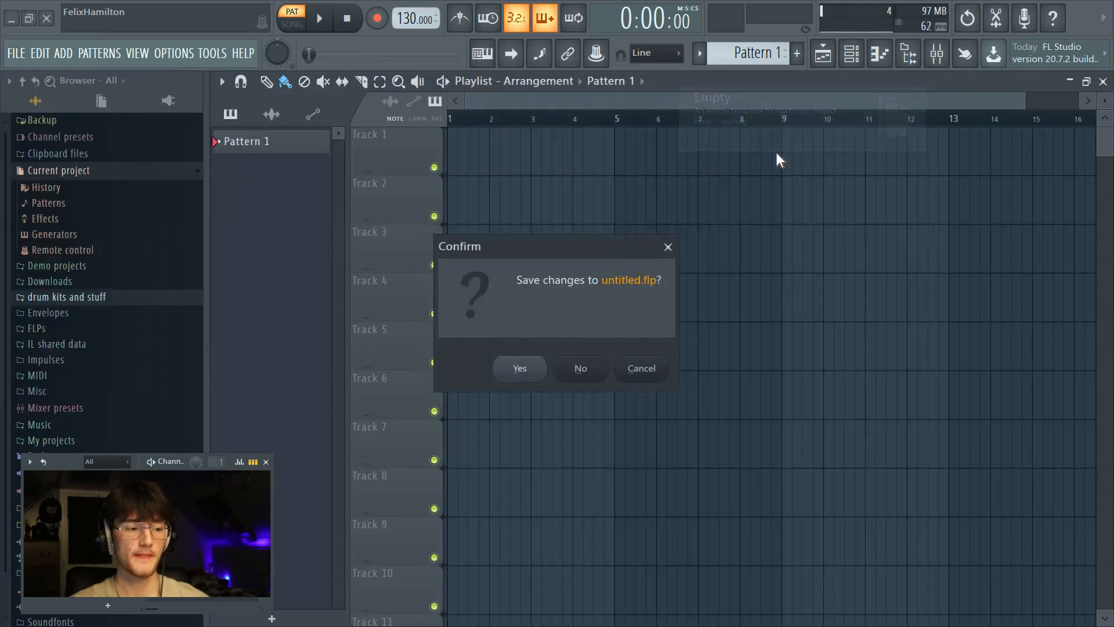
click(588, 368)
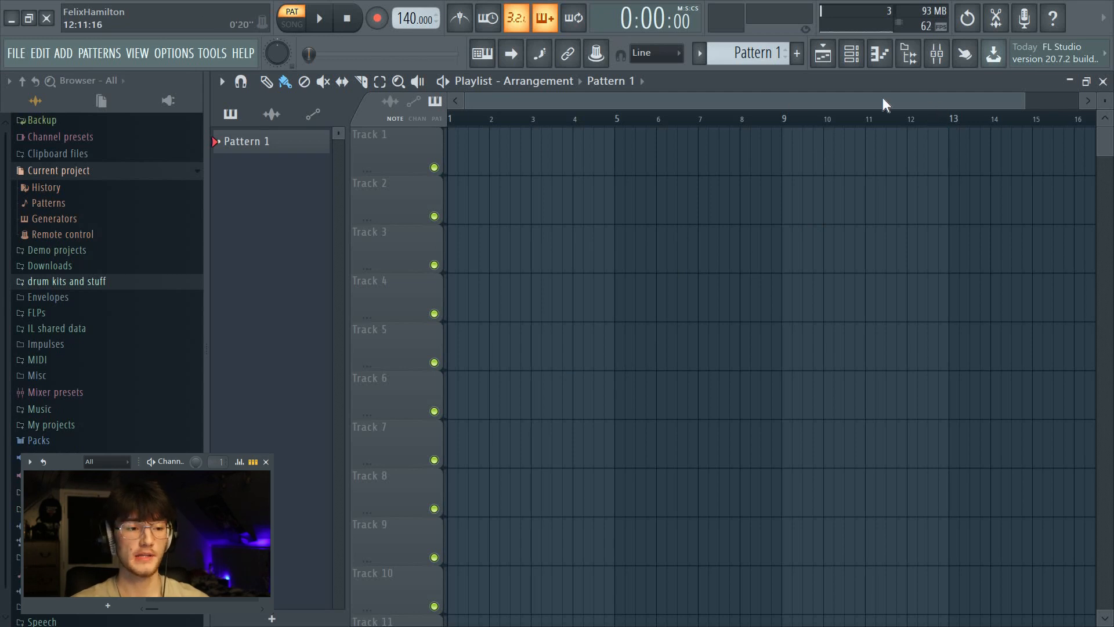
- Show the channel rack and open the Sampler channel's settings
click(858, 62)
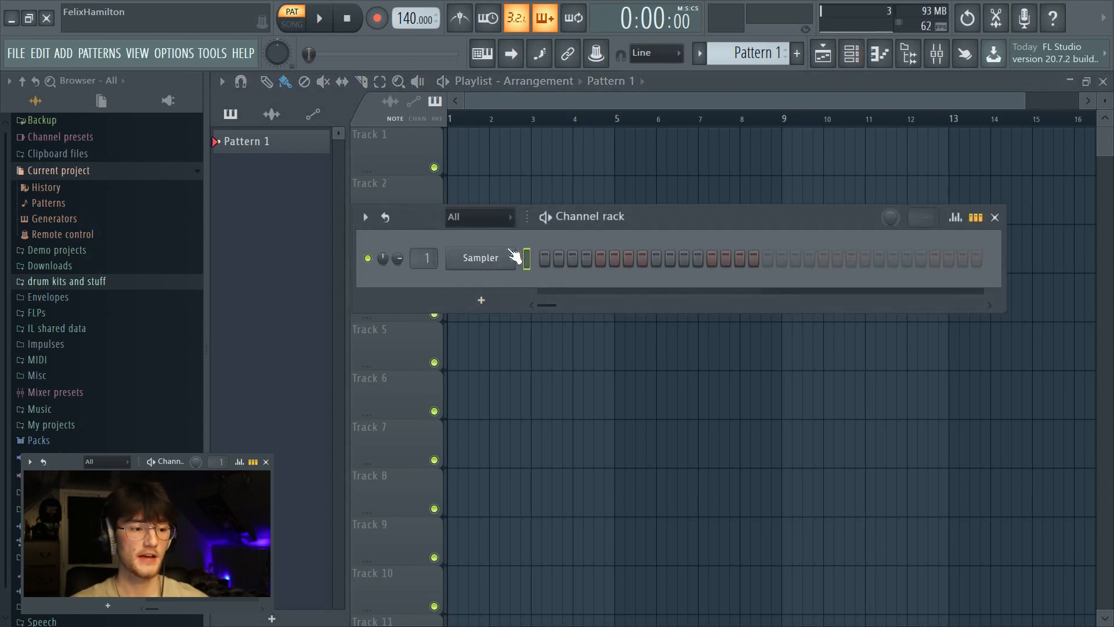
click(499, 265)
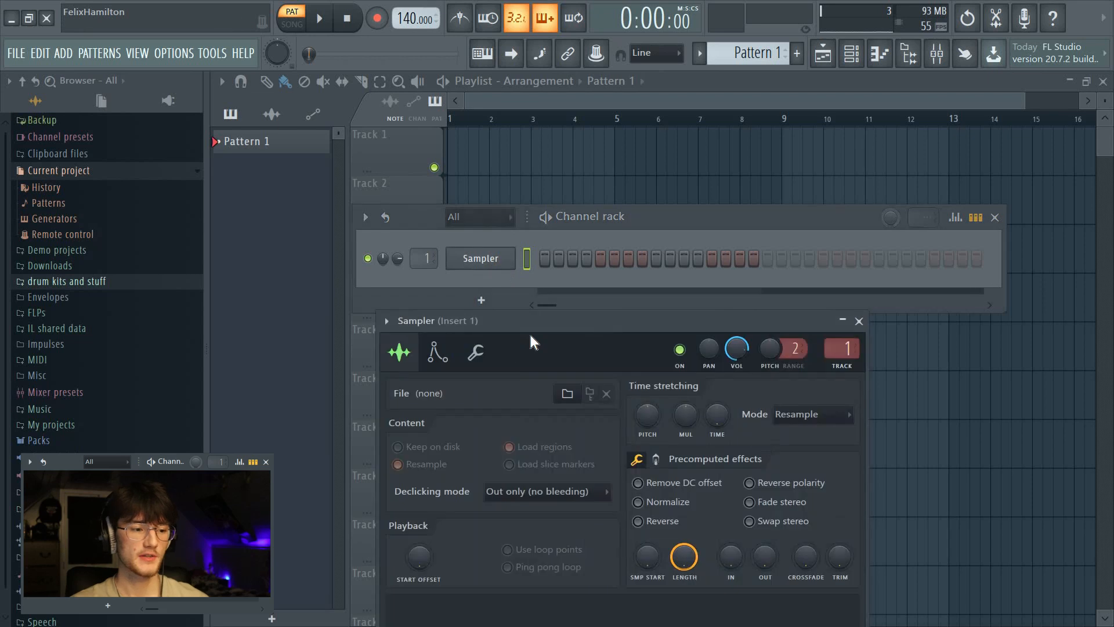
- Load Fruity Soft Clipper into slot 7 of the mixer's master track and close its plugin window
click(937, 54)
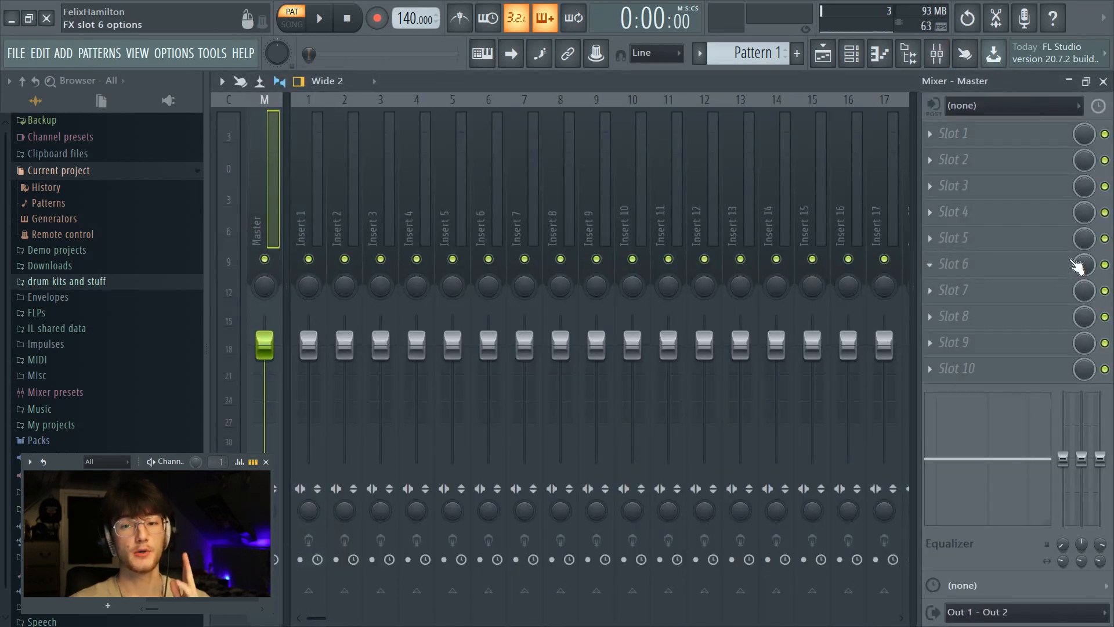
click(971, 293)
mouse_move(970, 287)
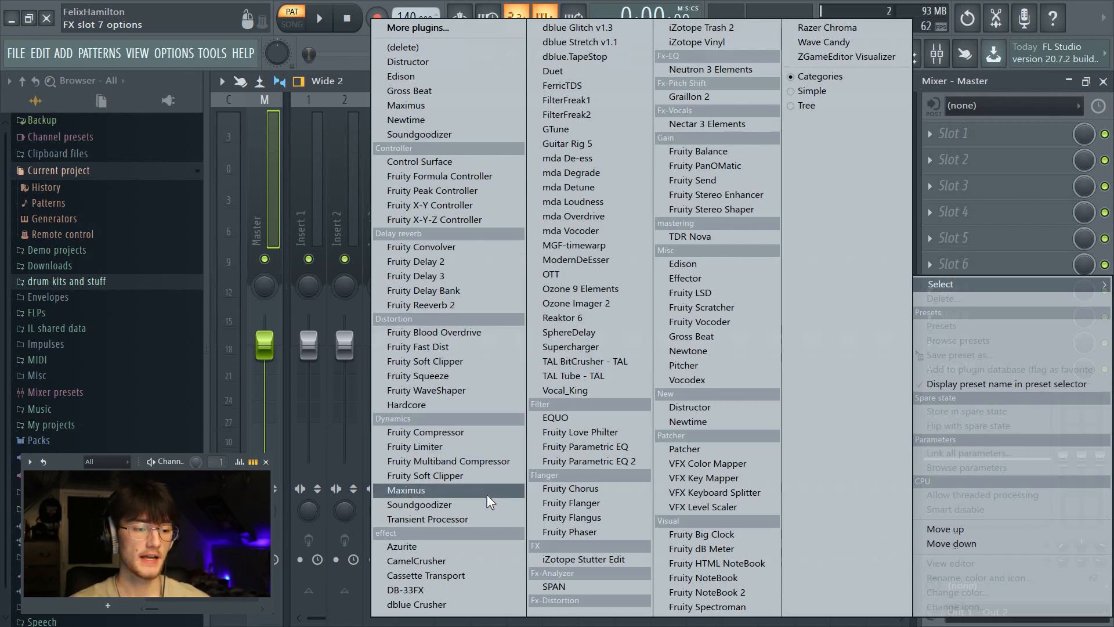
click(399, 480)
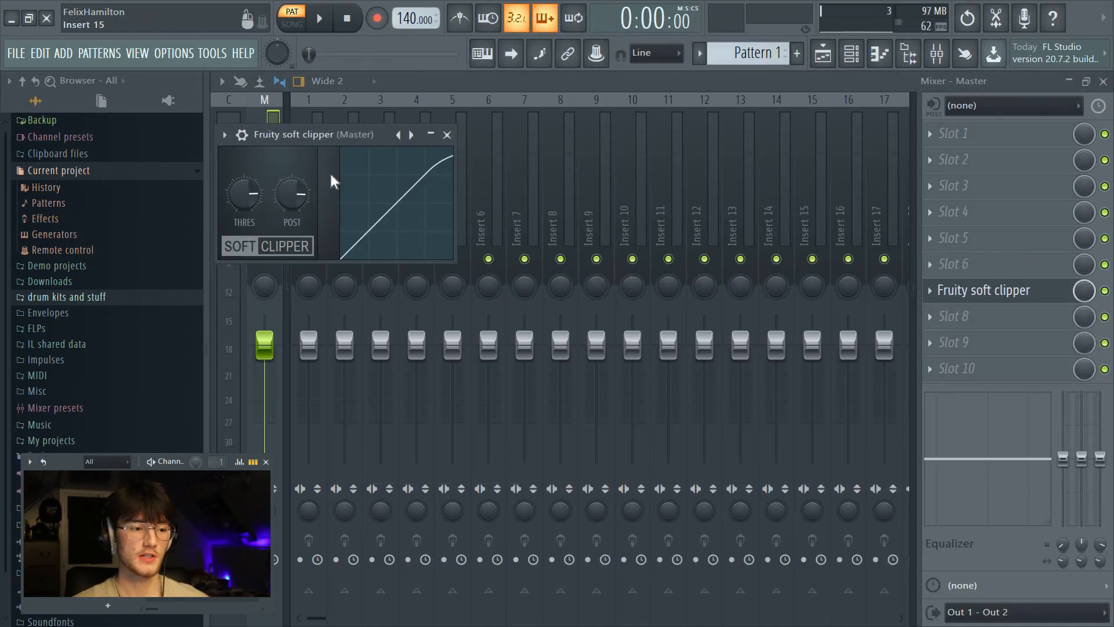
key(Escape)
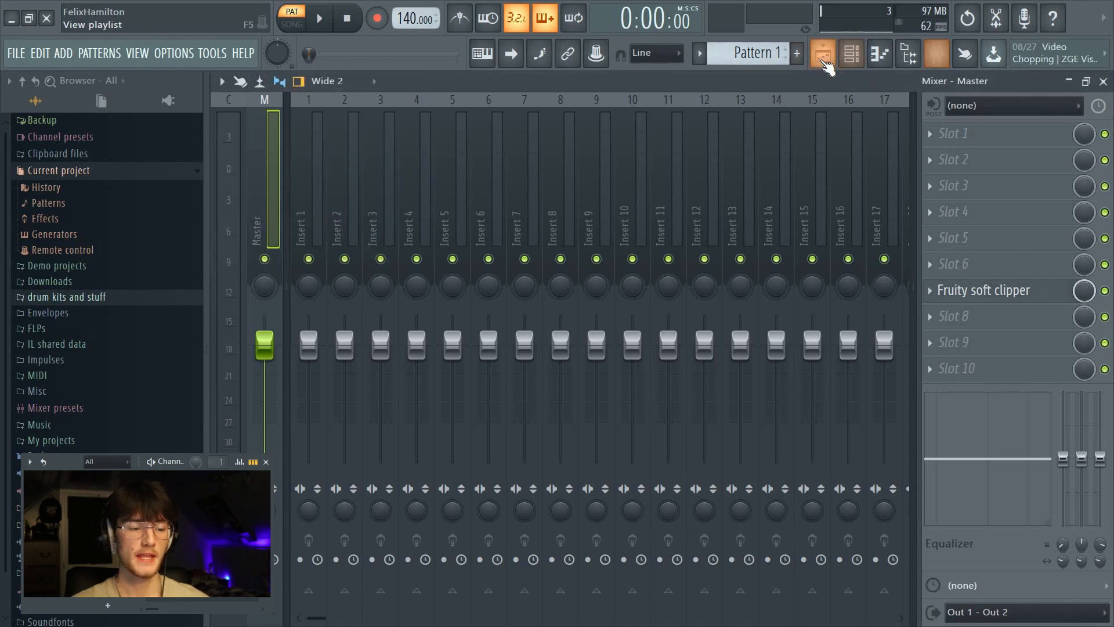
- Show the channel rack over the playlist and delete the Sampler channel
click(823, 58)
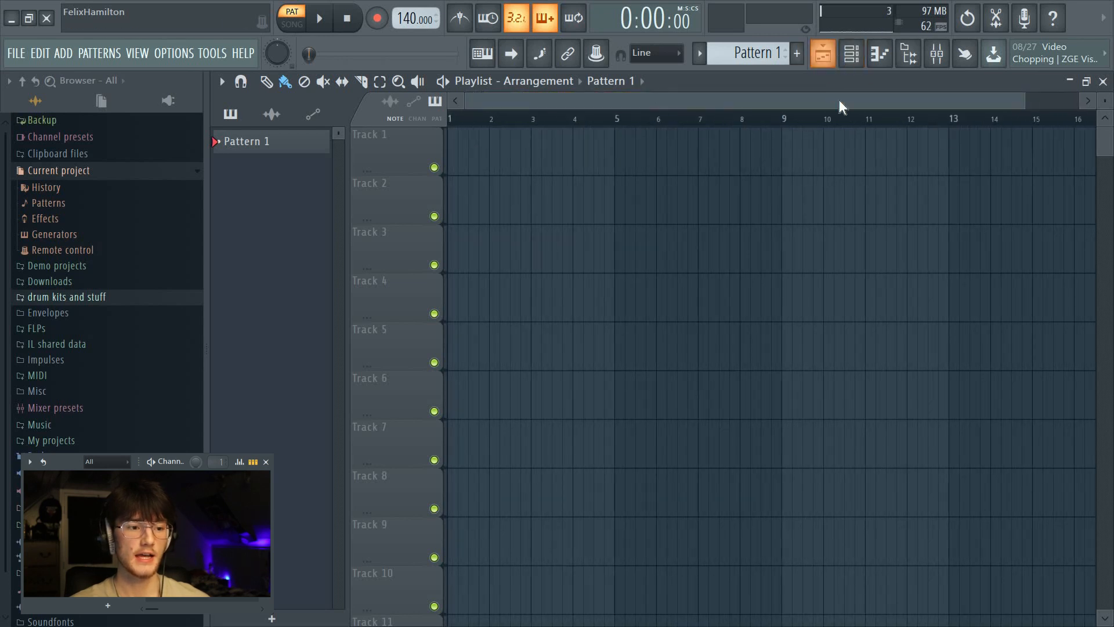
click(864, 60)
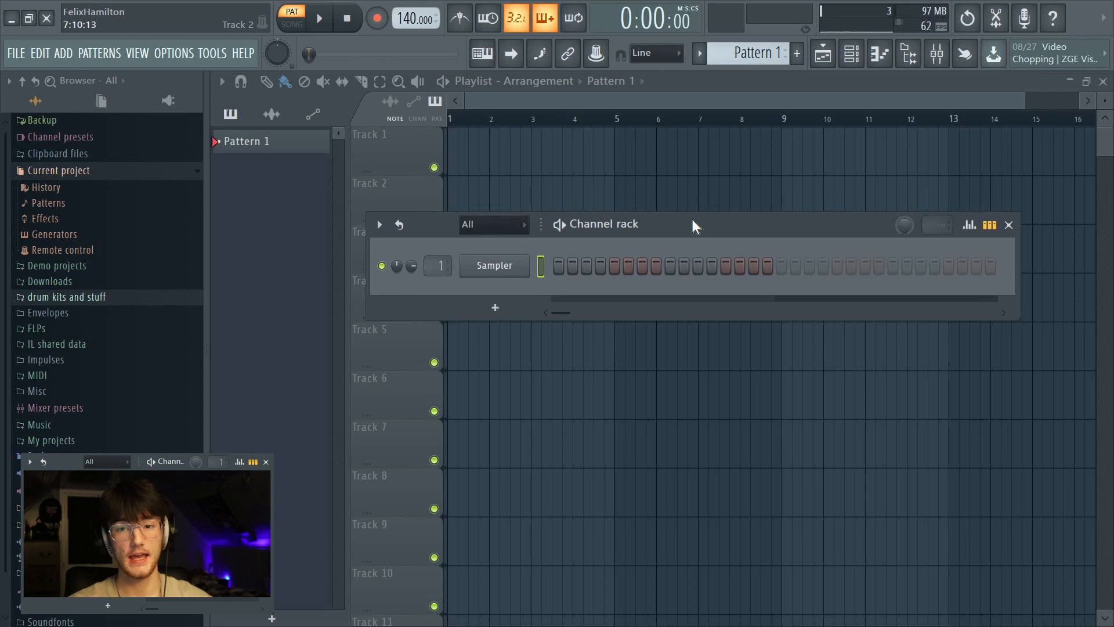
drag(692, 219, 678, 211)
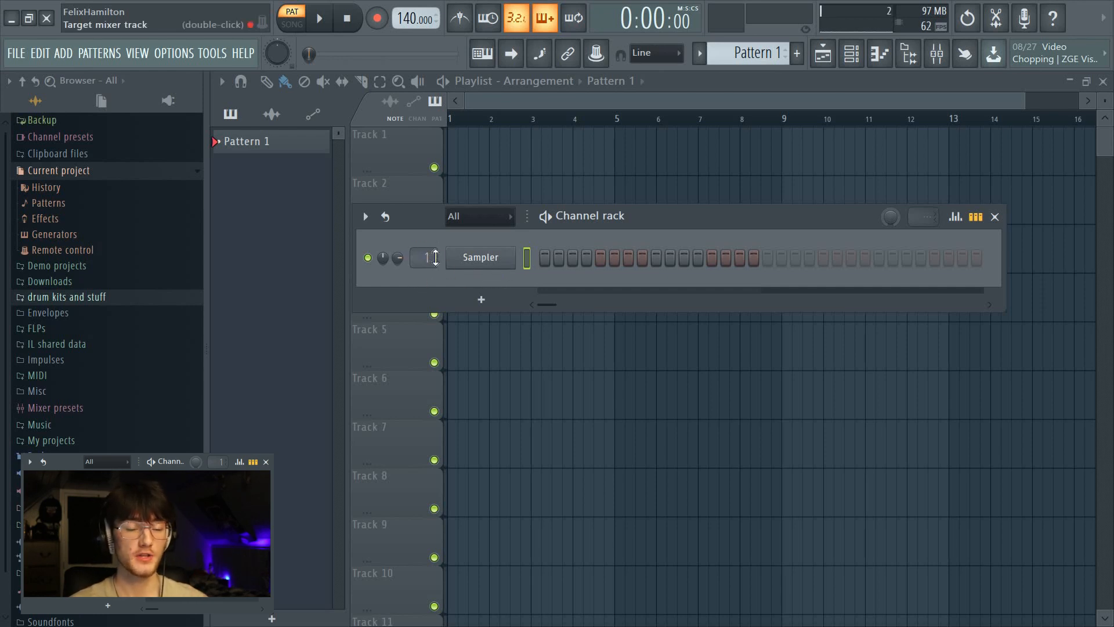
right_click(484, 261)
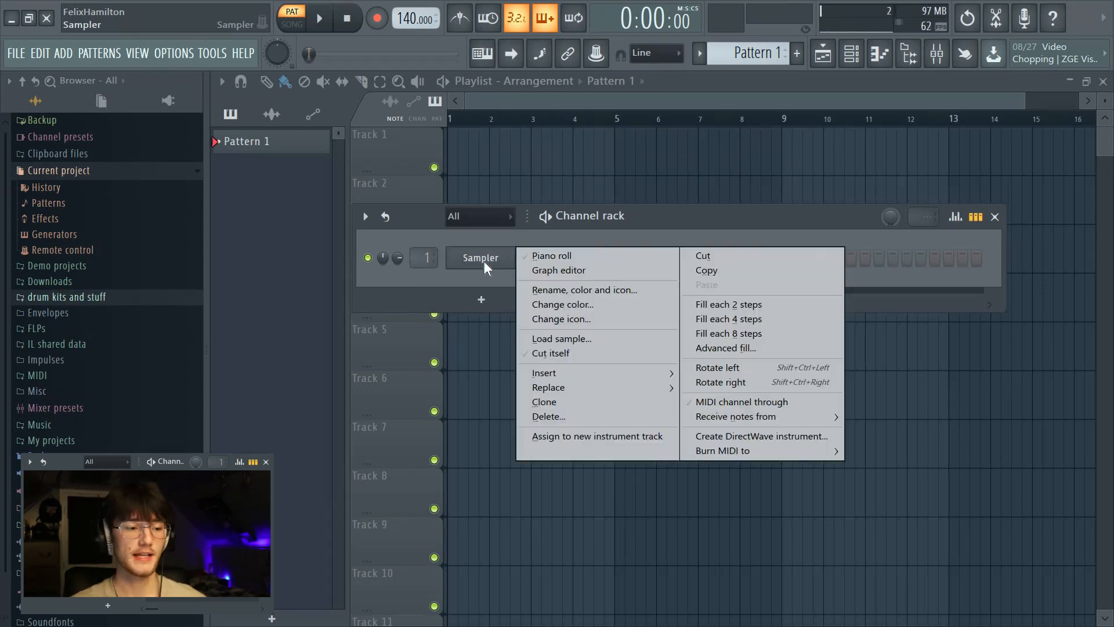
click(575, 414)
click(645, 379)
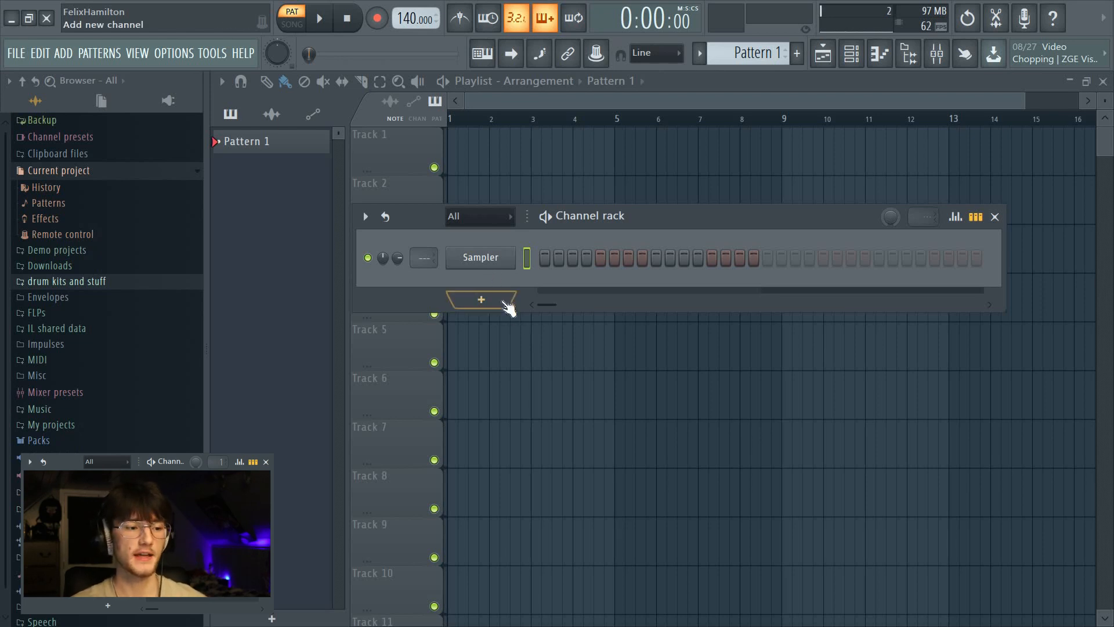
drag(647, 225, 618, 244)
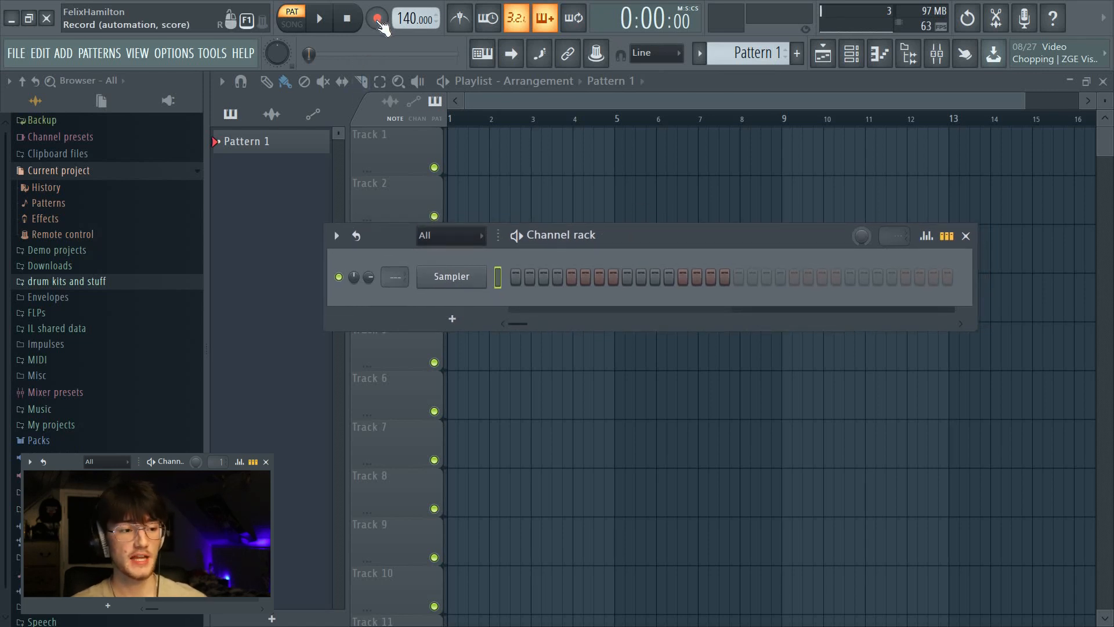
drag(408, 19, 408, 15)
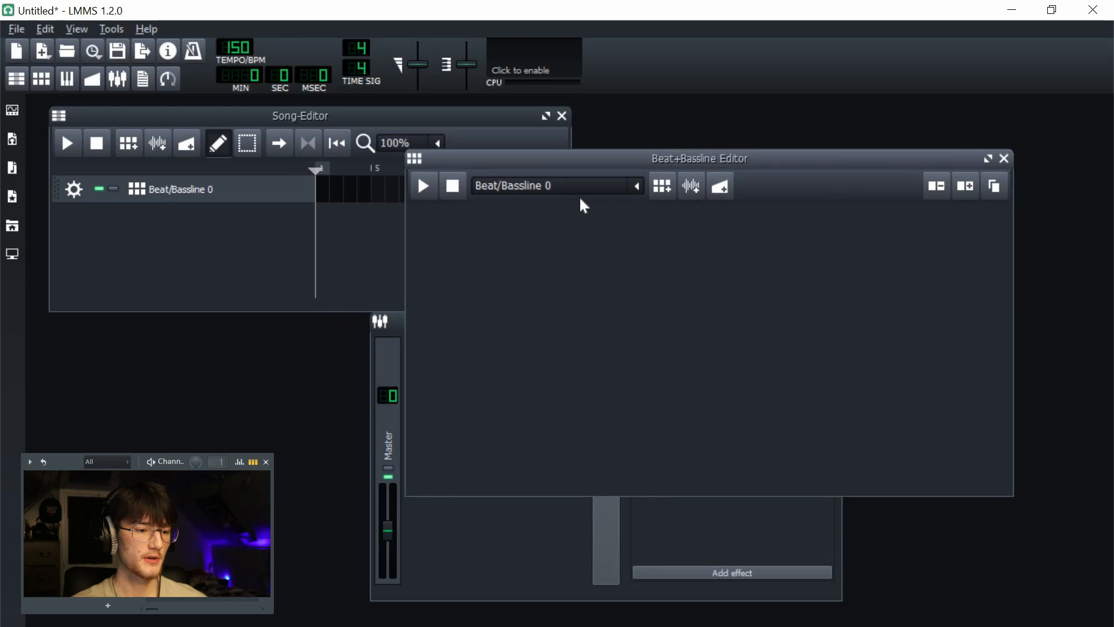
- In LMMS, look through the My Presets and My Samples collections
click(10, 196)
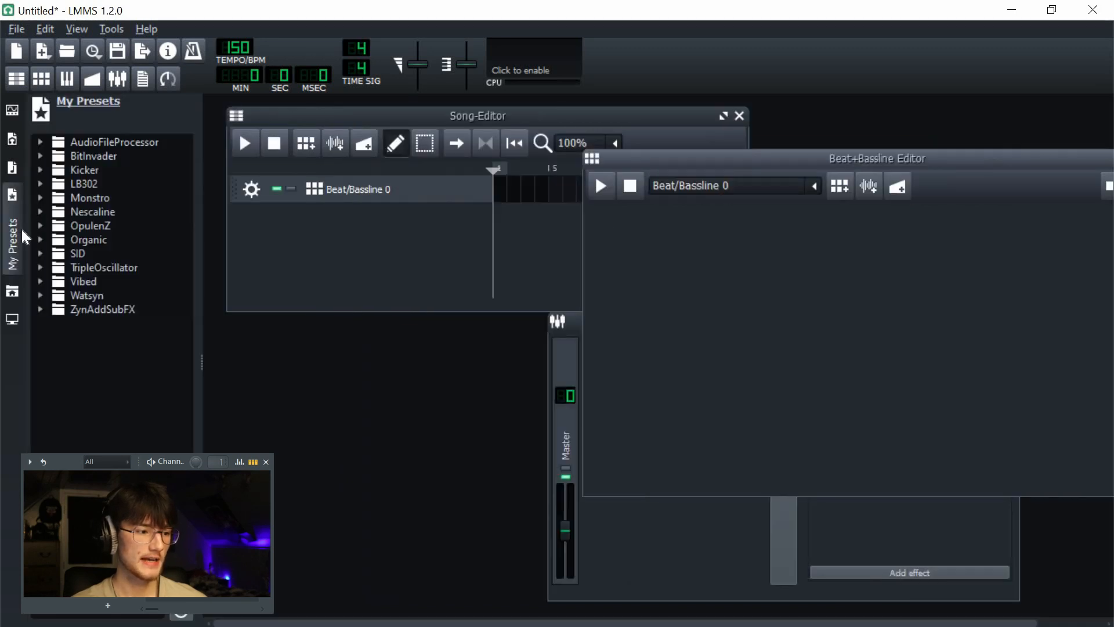
click(7, 310)
click(12, 174)
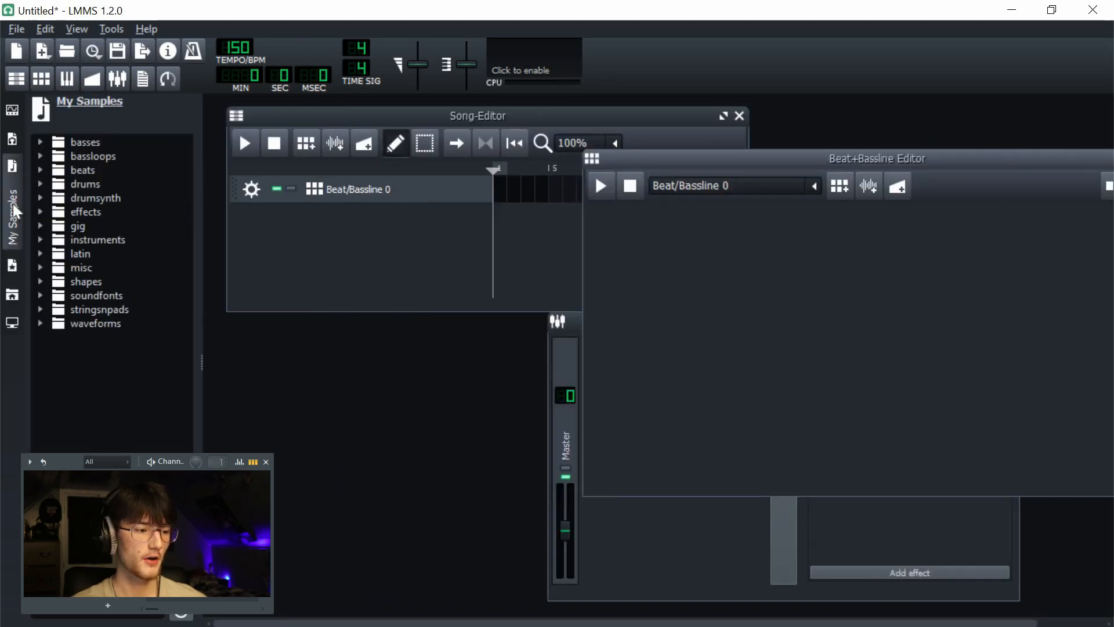
click(15, 213)
- Browse My Home to Music, drum kits and stuff, and open the "!buncha drums boaa" folder
click(12, 222)
scroll(221, 395, down, 2)
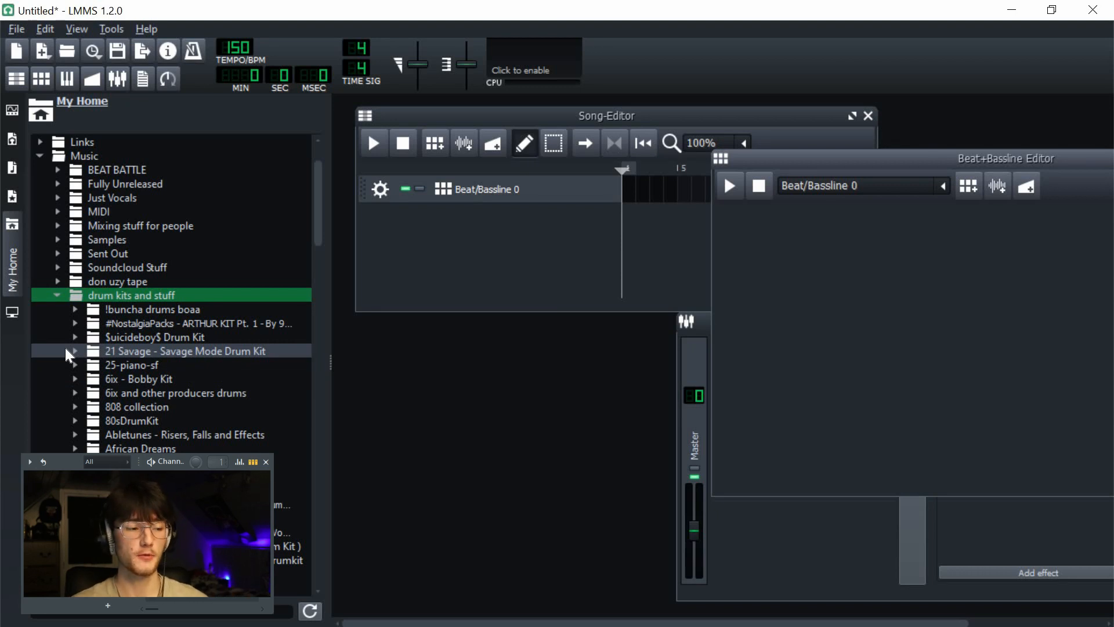
click(135, 309)
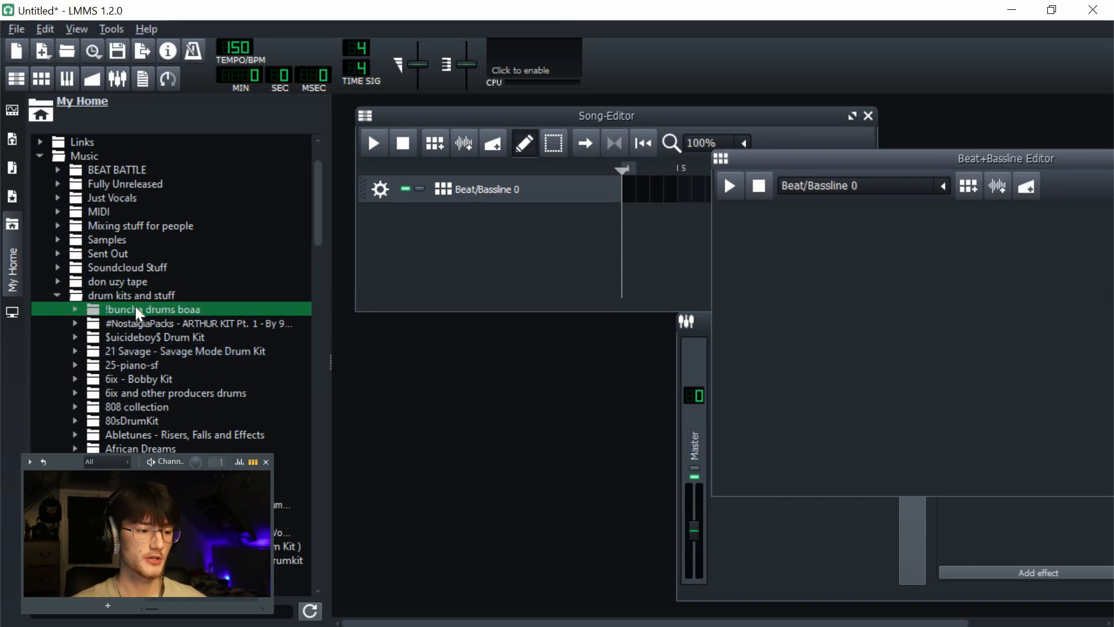
double_click(135, 309)
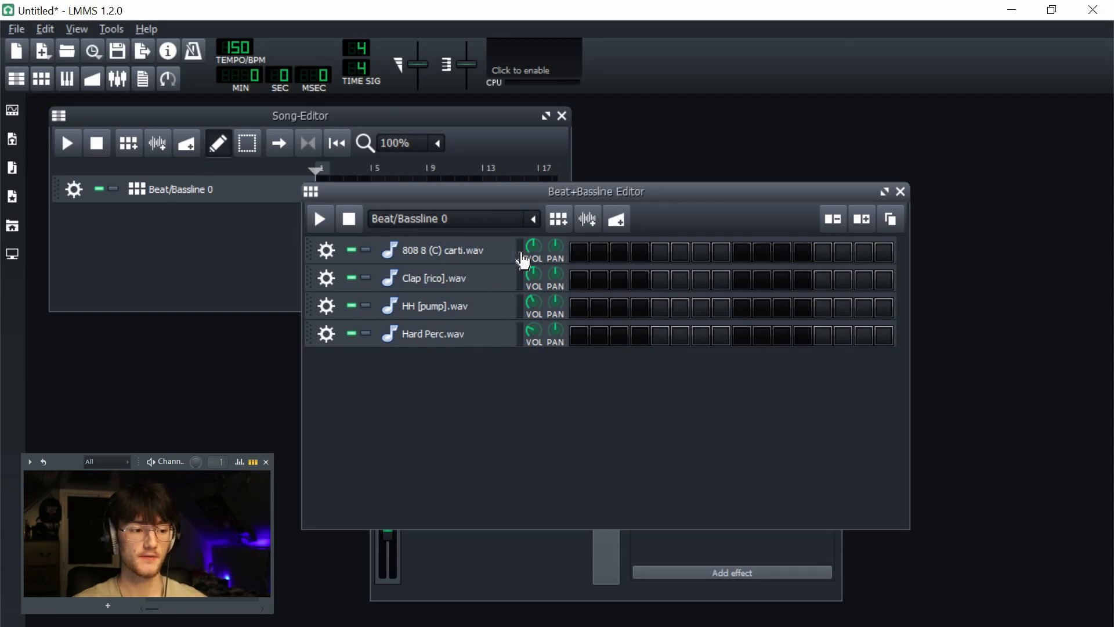
- Audition the Clap [rico].wav, HH [pump].wav and Hard Perc.wav tracks in the Beat+Bassline Editor
click(521, 283)
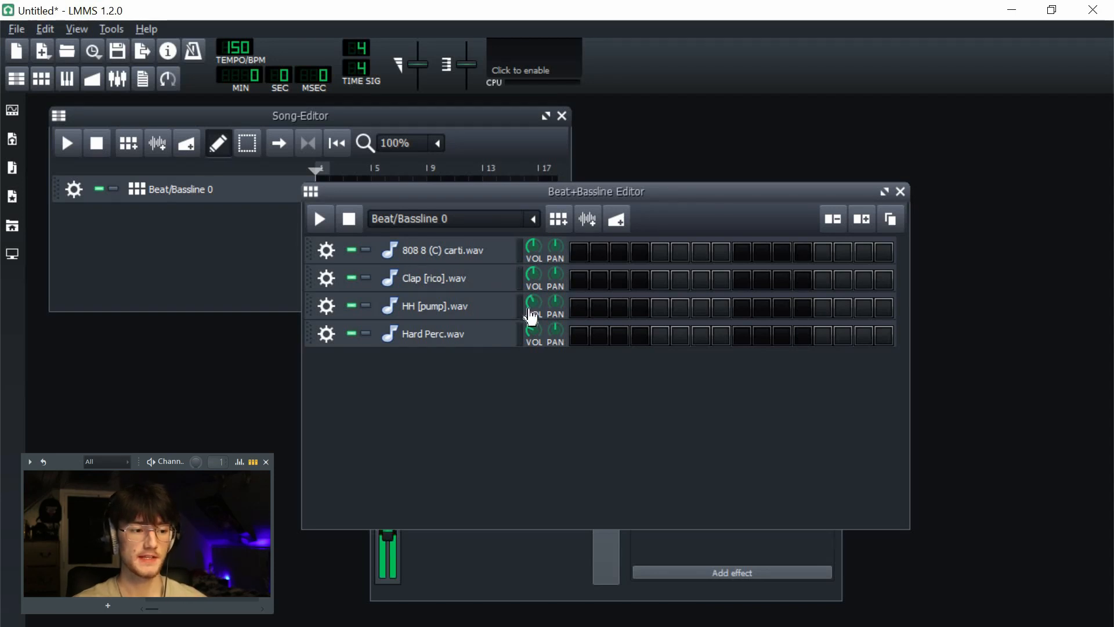
click(521, 310)
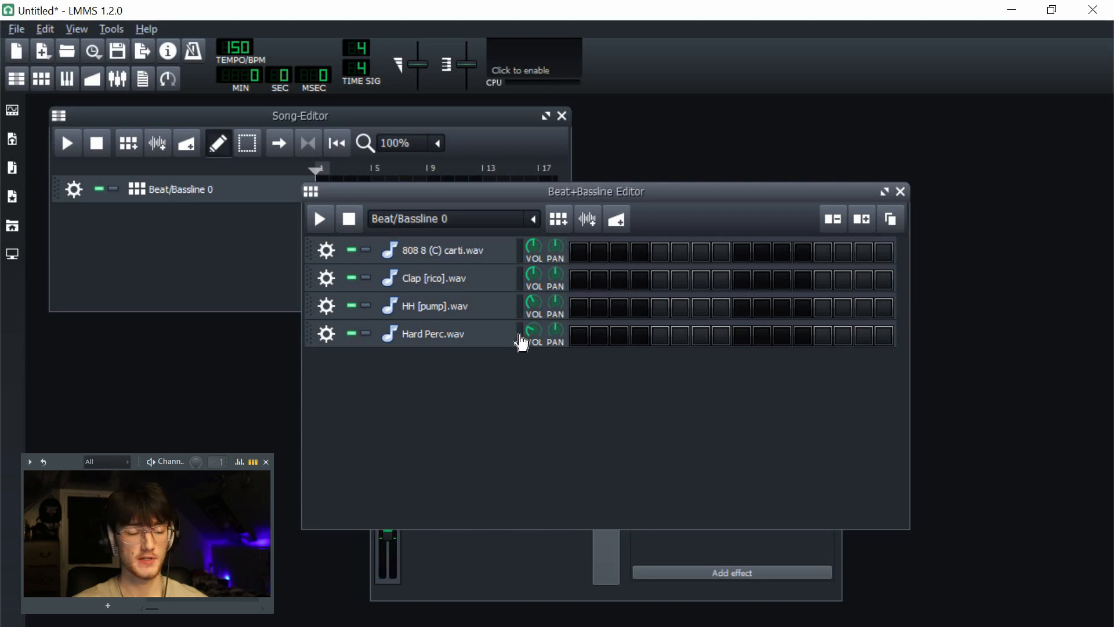
click(522, 339)
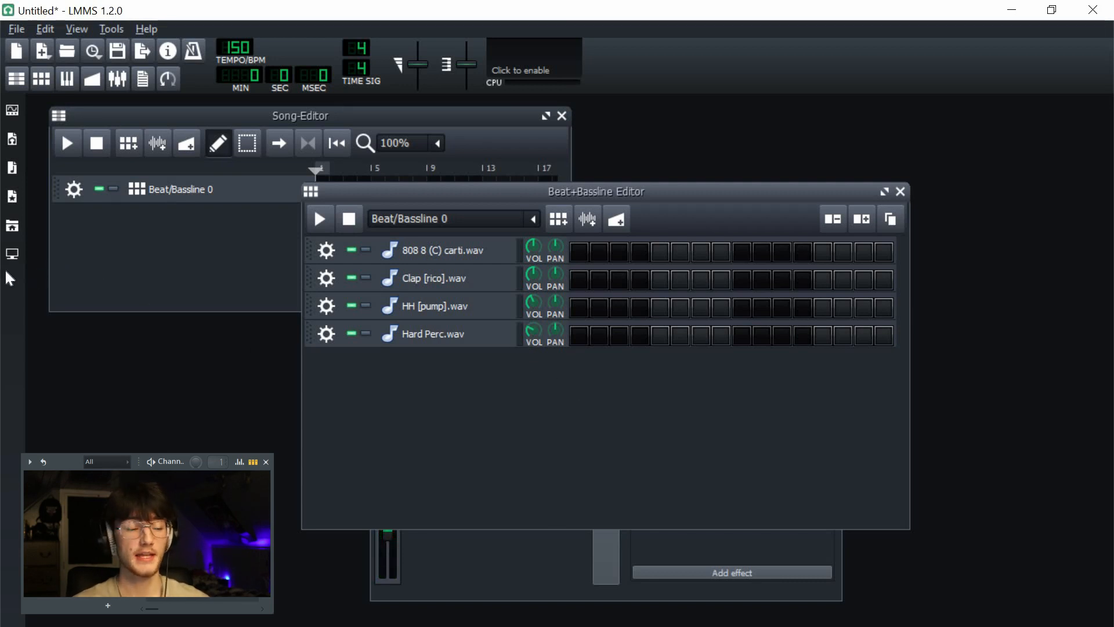
- Browse My Computer to the E:/ drive and expand its Music folder
click(16, 252)
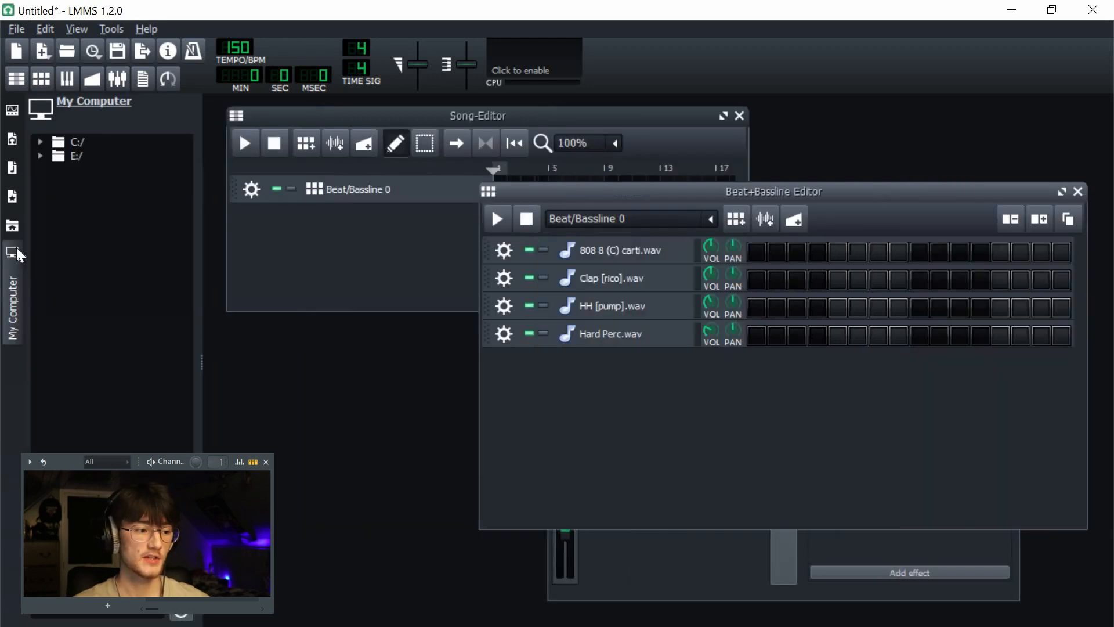
double_click(83, 157)
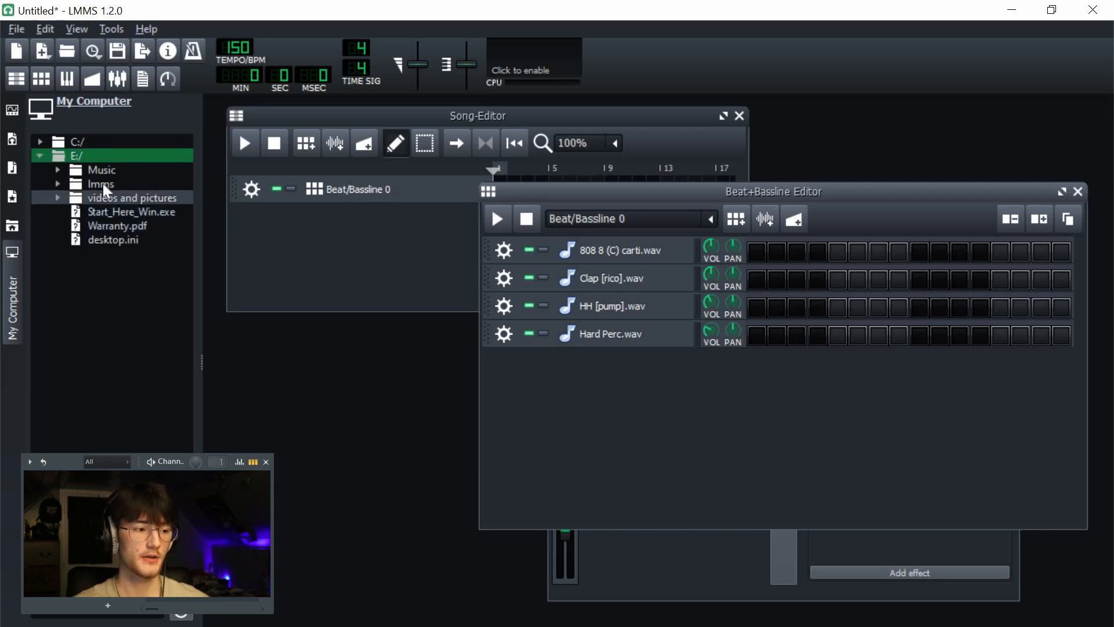
double_click(104, 169)
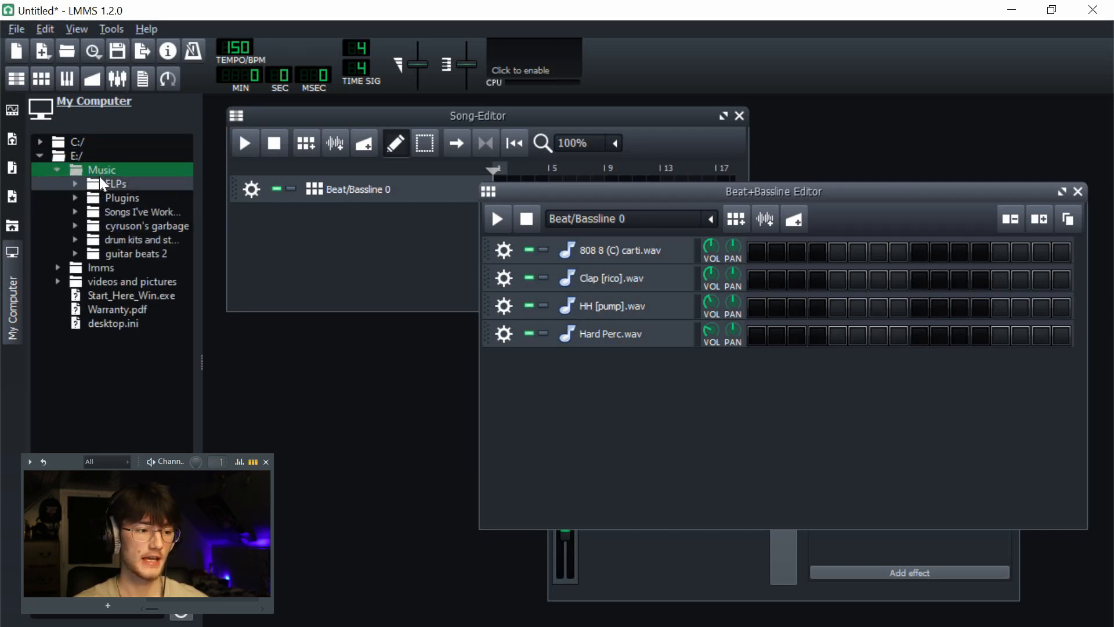
- Browse the Plugins folder on E:/ to TyrellN6_Win and add the TyrellN6 synth as an instrument in the Beat+Bassline Editor
double_click(93, 198)
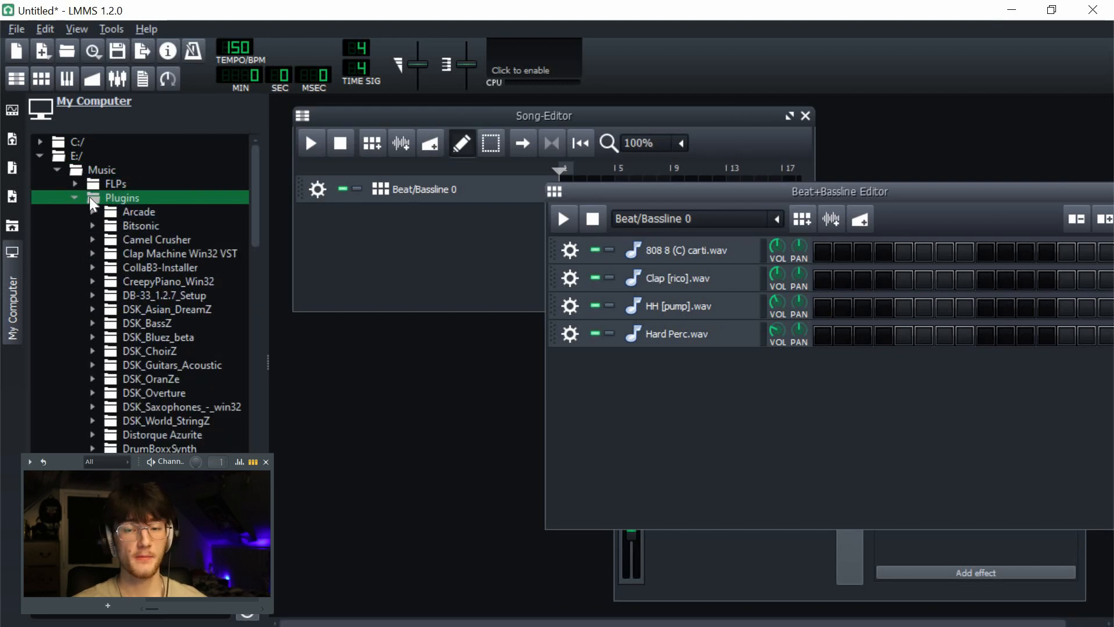
scroll(145, 273, down, 10)
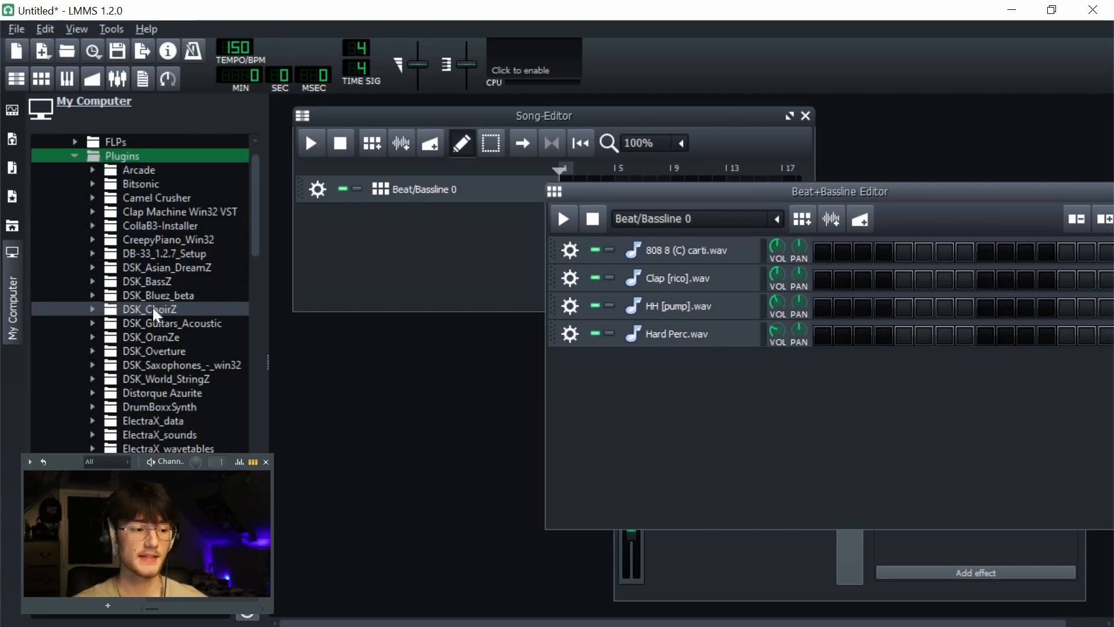
scroll(145, 290, down, 3)
click(152, 434)
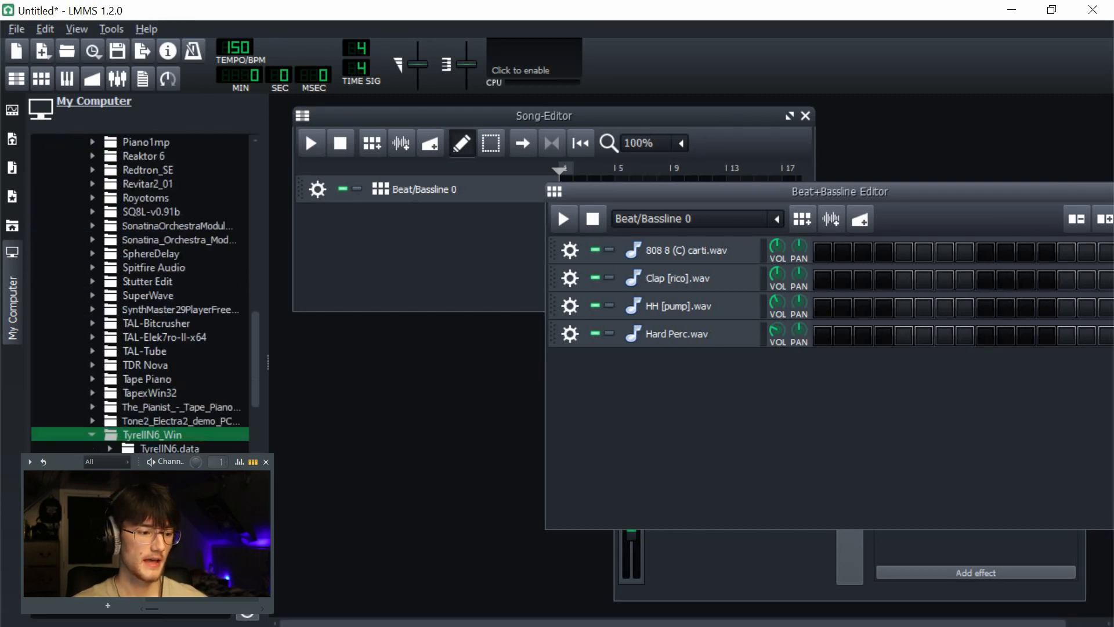
drag(152, 434, 680, 388)
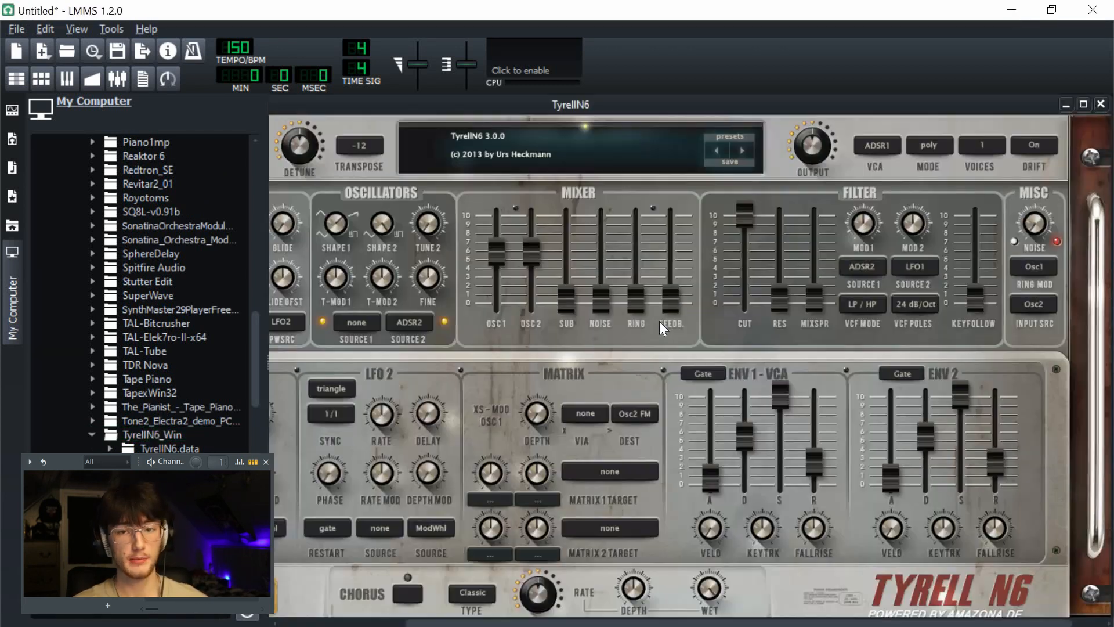
- Collapse the My Computer sidebar and reposition the TyrellN6 window so the full synth interface fits in the workspace
drag(698, 113, 720, 124)
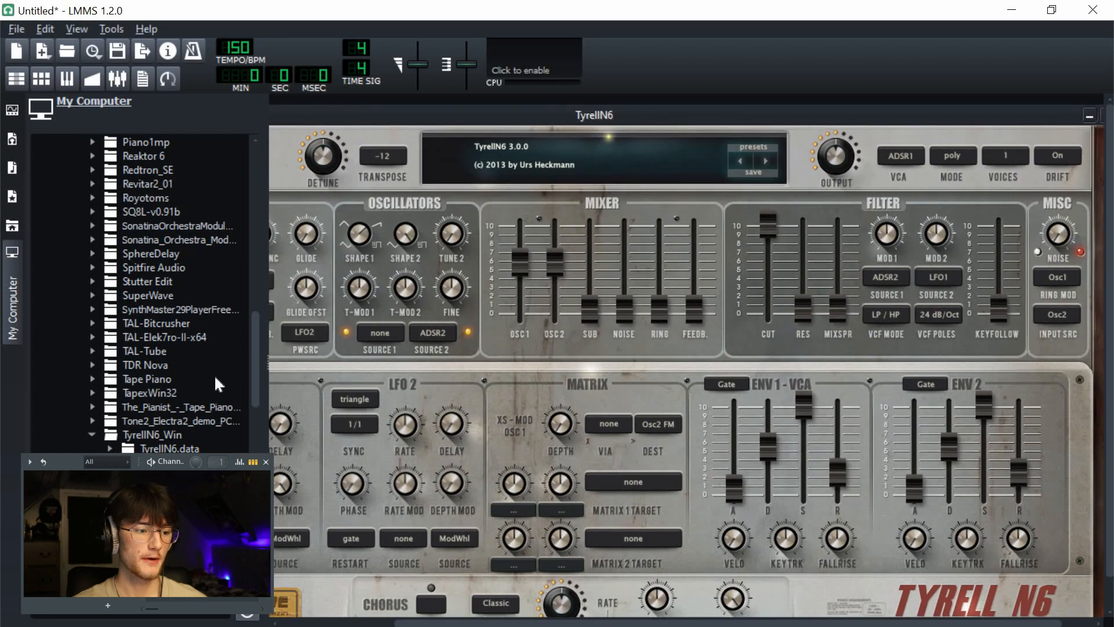
click(14, 298)
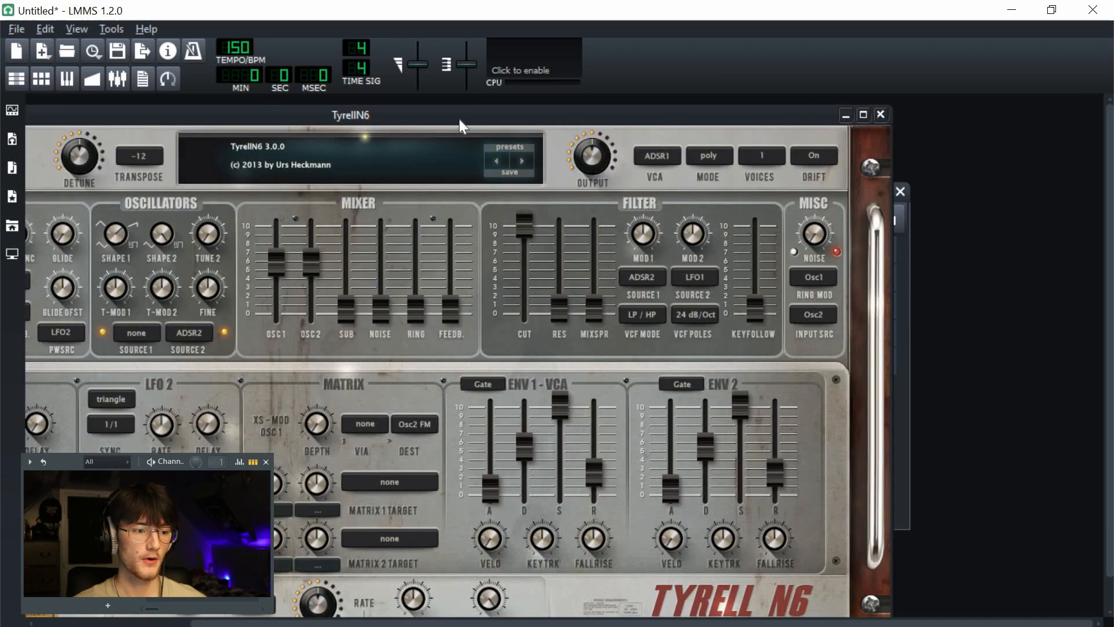
double_click(522, 113)
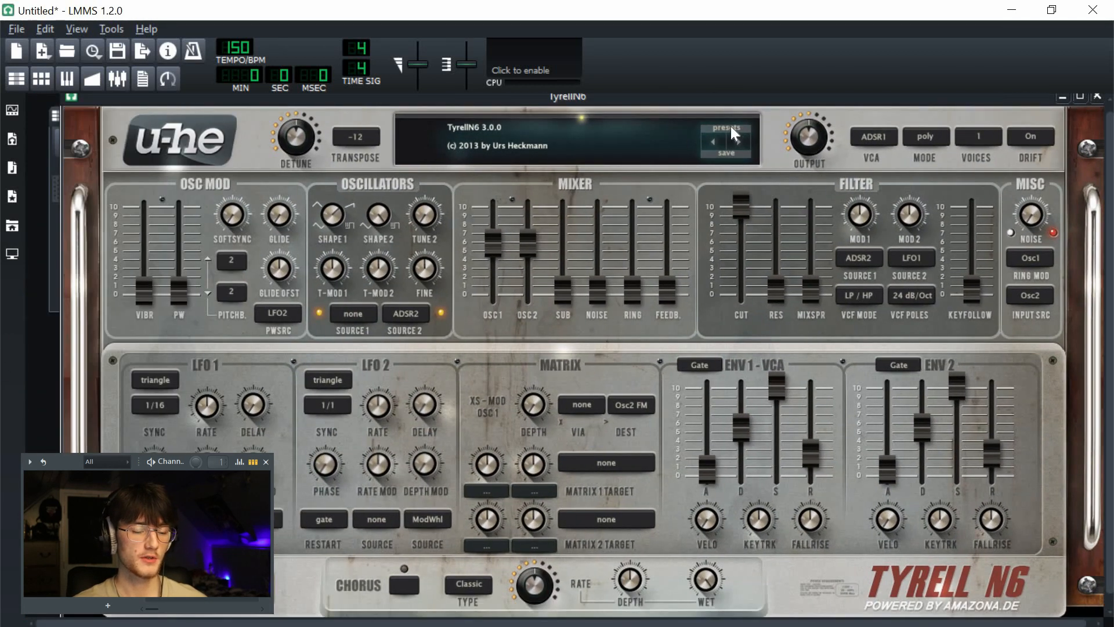
- Load the KEYS Bright EP preset in TyrellN6 and move the Beat+Bassline Editor window slightly
click(729, 127)
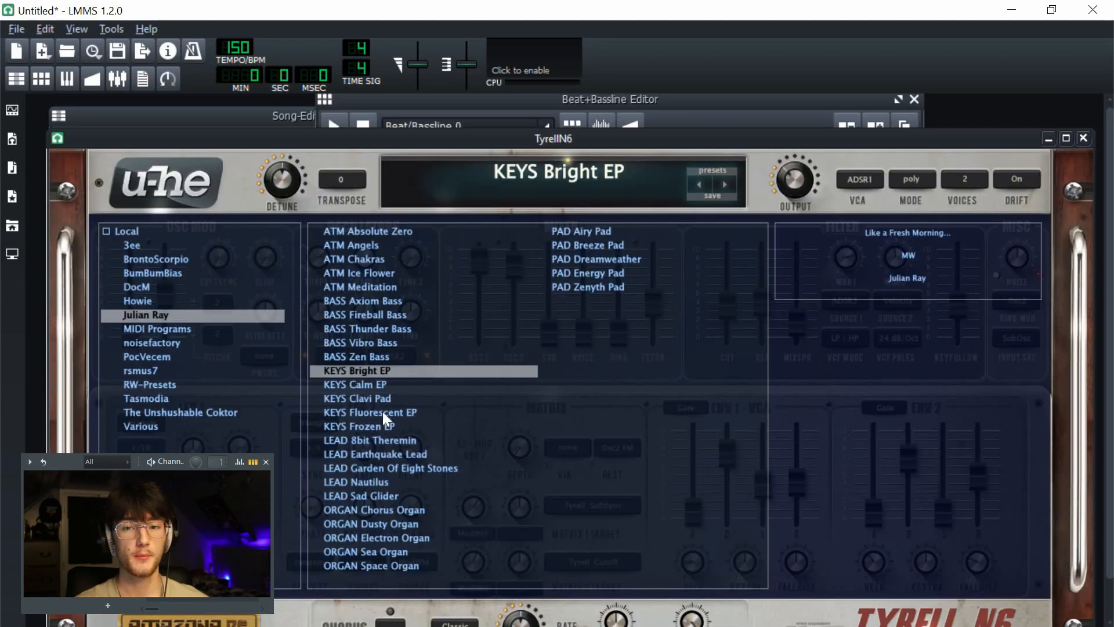
click(645, 102)
drag(645, 102, 646, 131)
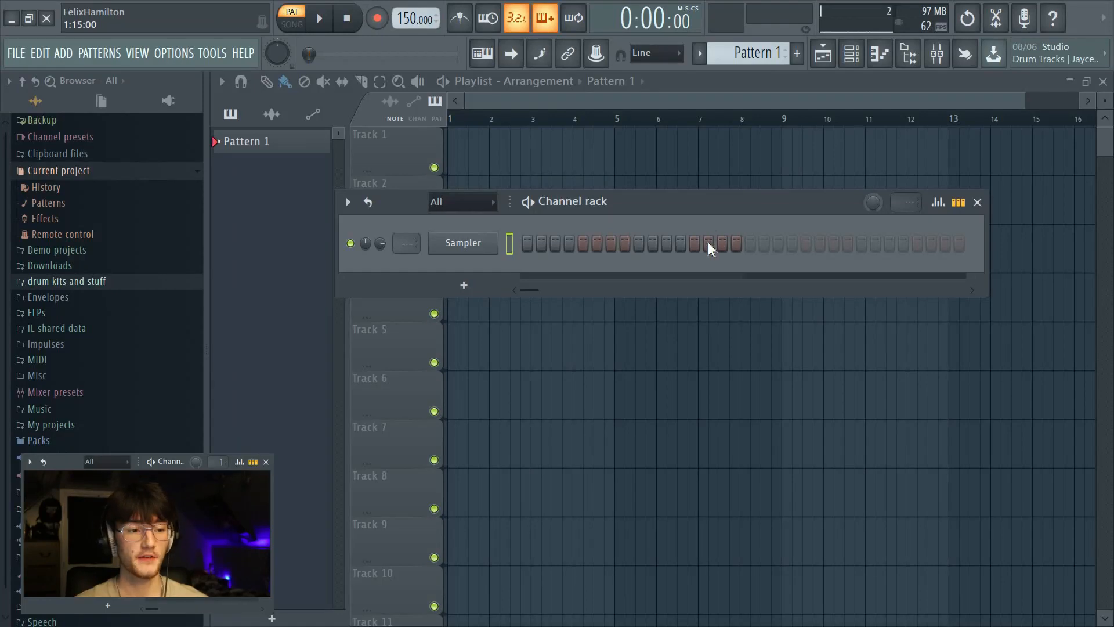
- Switch to FL Studio and hide the Browser, restoring it again
click(910, 61)
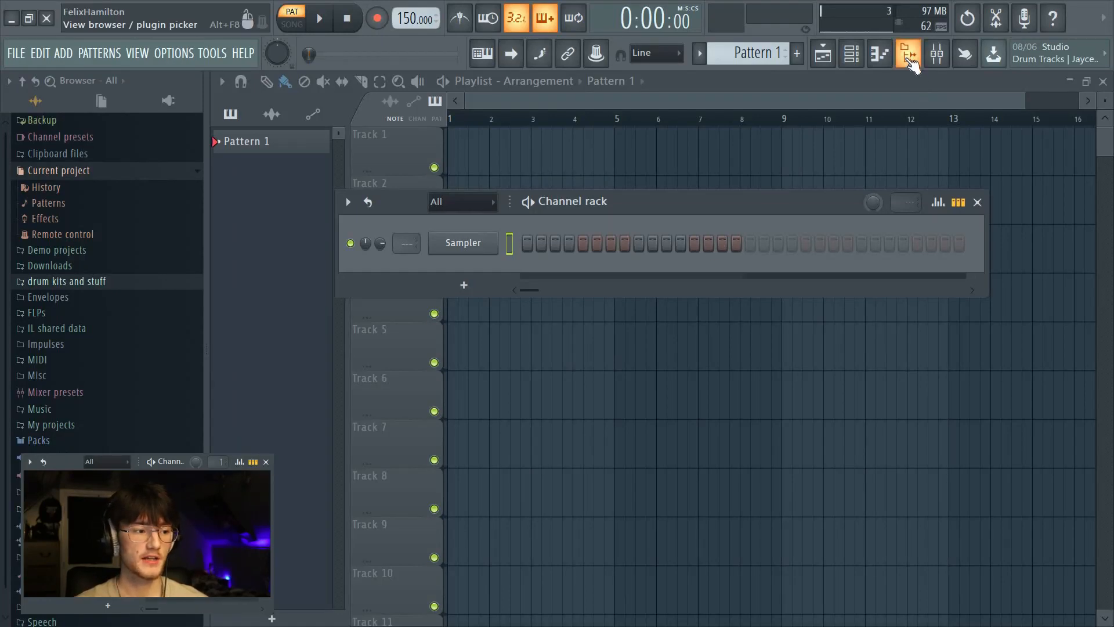
click(910, 61)
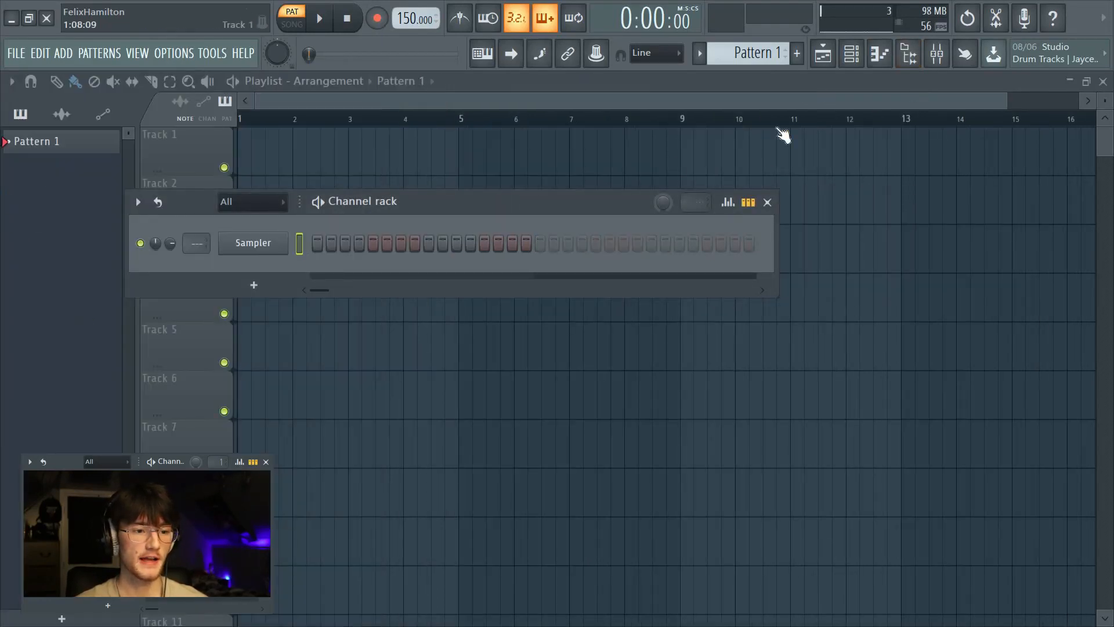
click(909, 55)
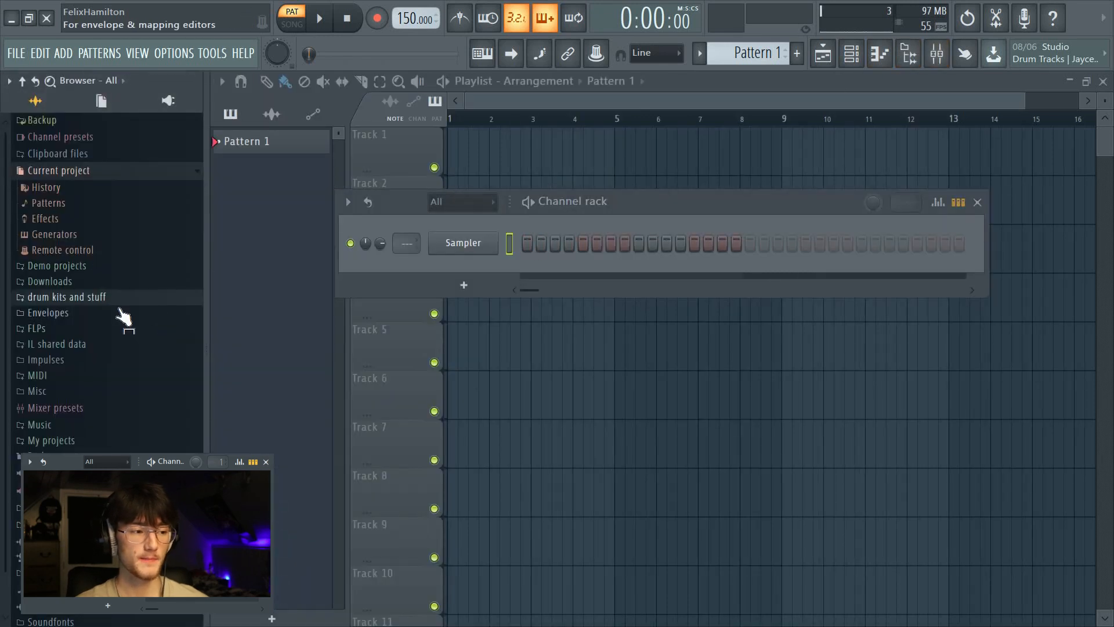
- Examine the Browser extra search folders in the file settings, including the drum kits and stuff path, and close the settings
click(167, 56)
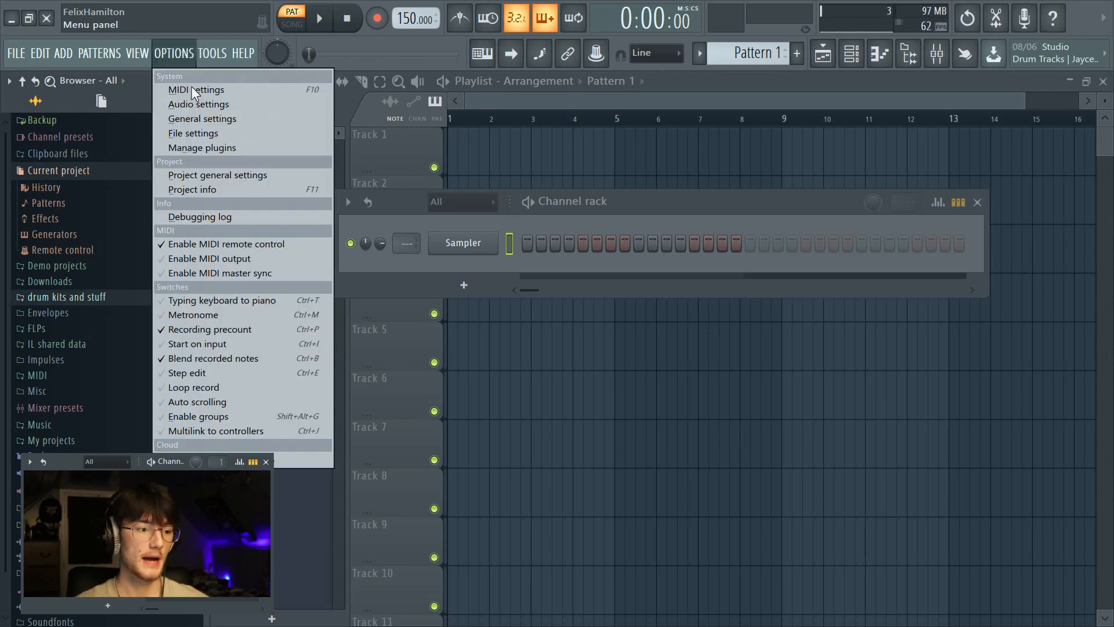
click(191, 138)
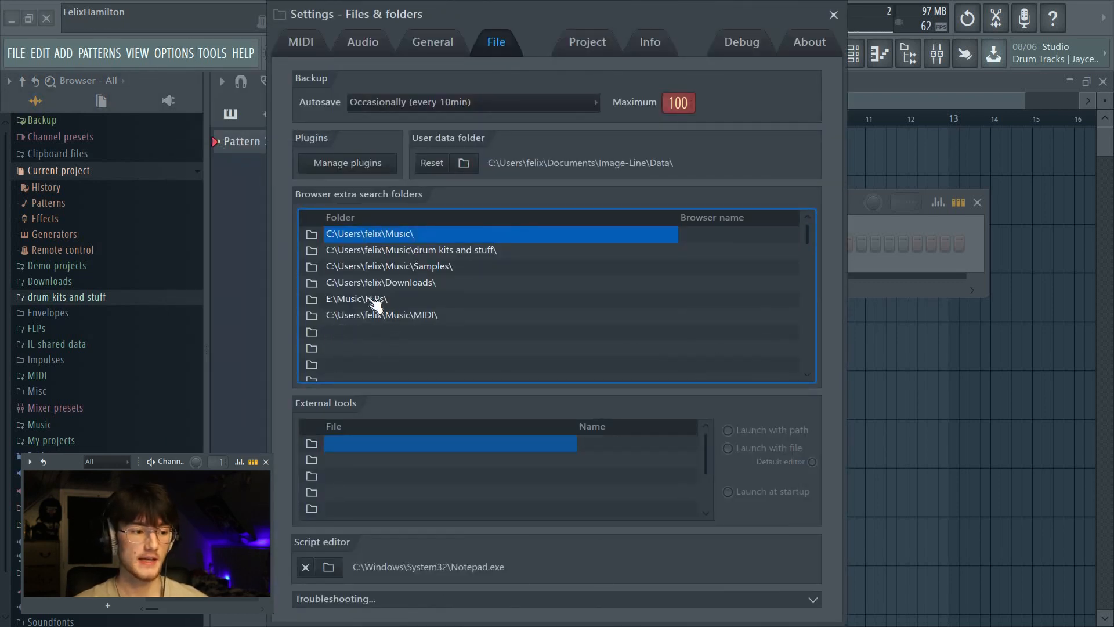
click(393, 254)
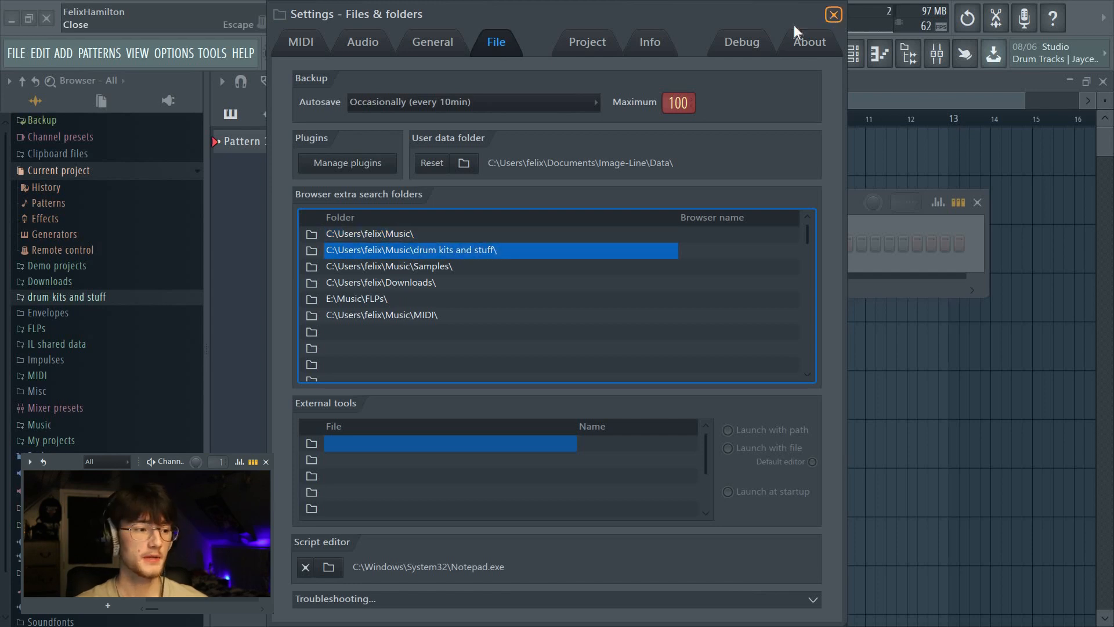
click(834, 14)
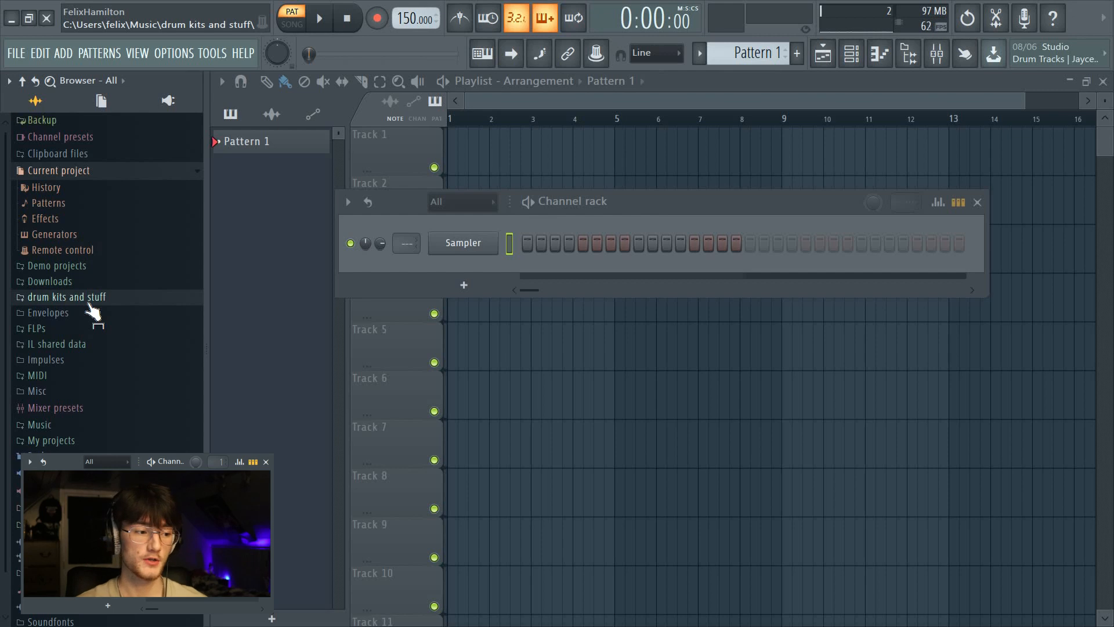
- Open !buncha drums boaa under drum kits and stuff and add 808 8 (C) carti, Clap [rico], HH [pump] and Hard Perc to the Channel rack
scroll(78, 299, down, 1)
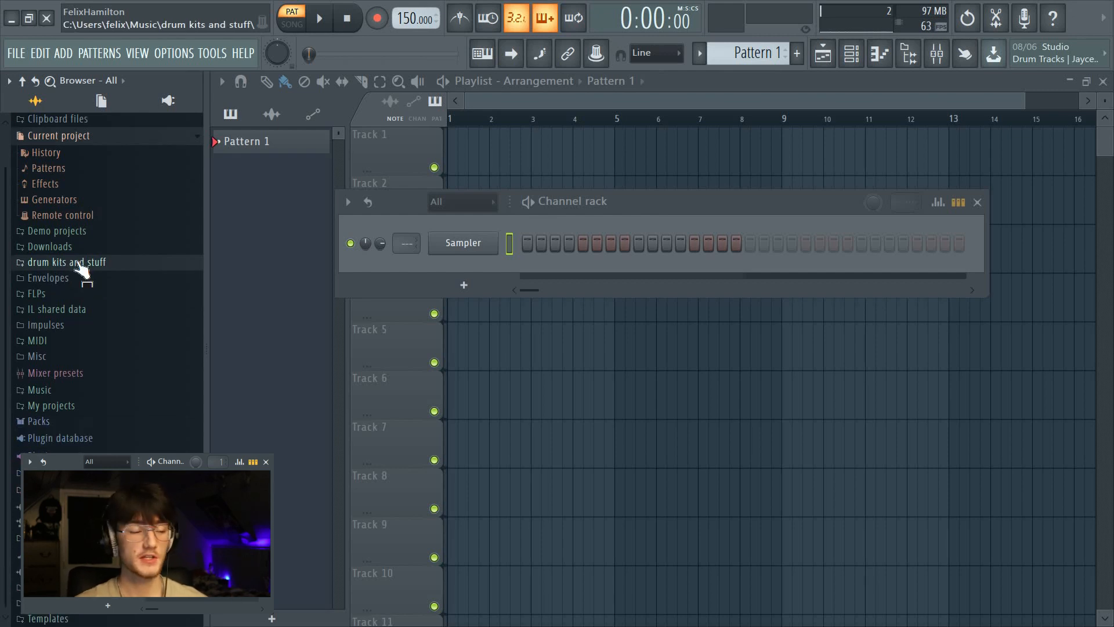
click(80, 264)
click(80, 368)
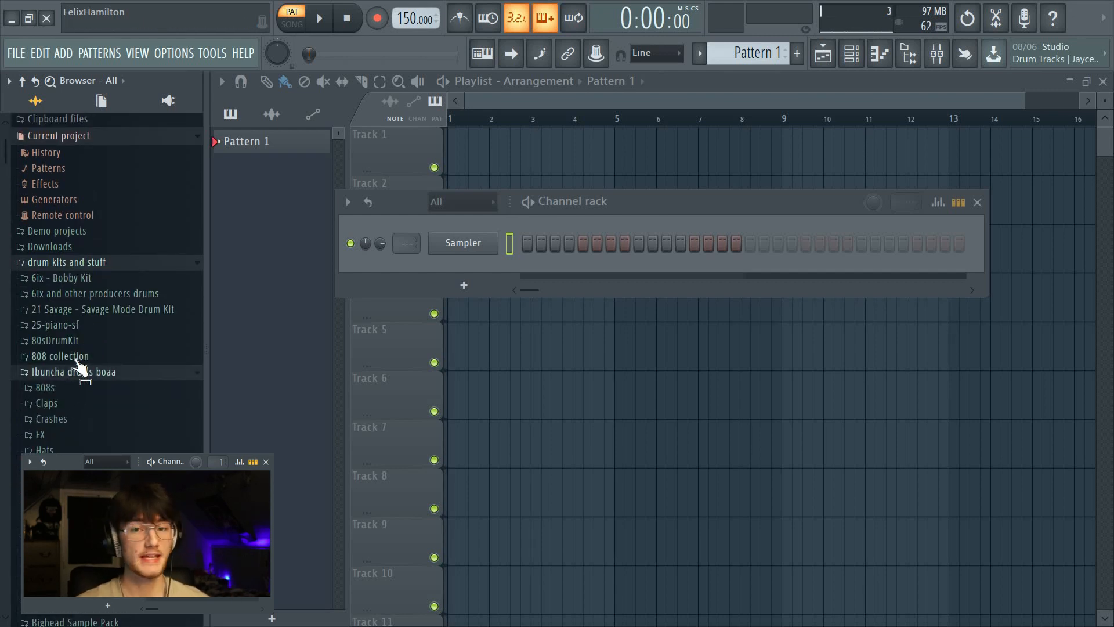
scroll(69, 337, down, 2)
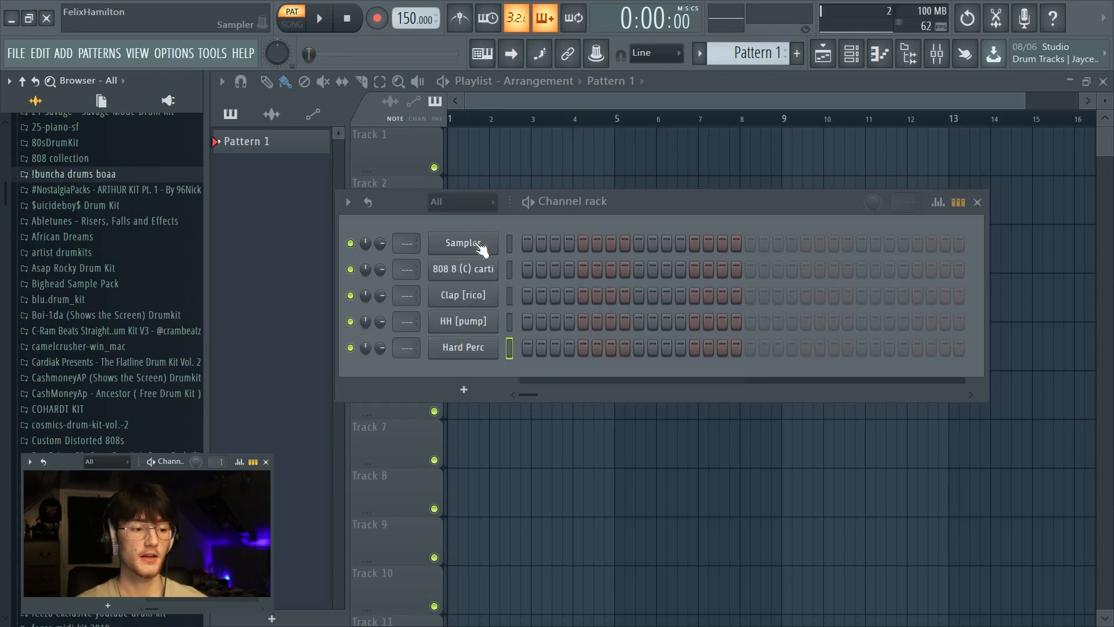
- Delete the default Sampler channel from the Channel rack
right_click(481, 245)
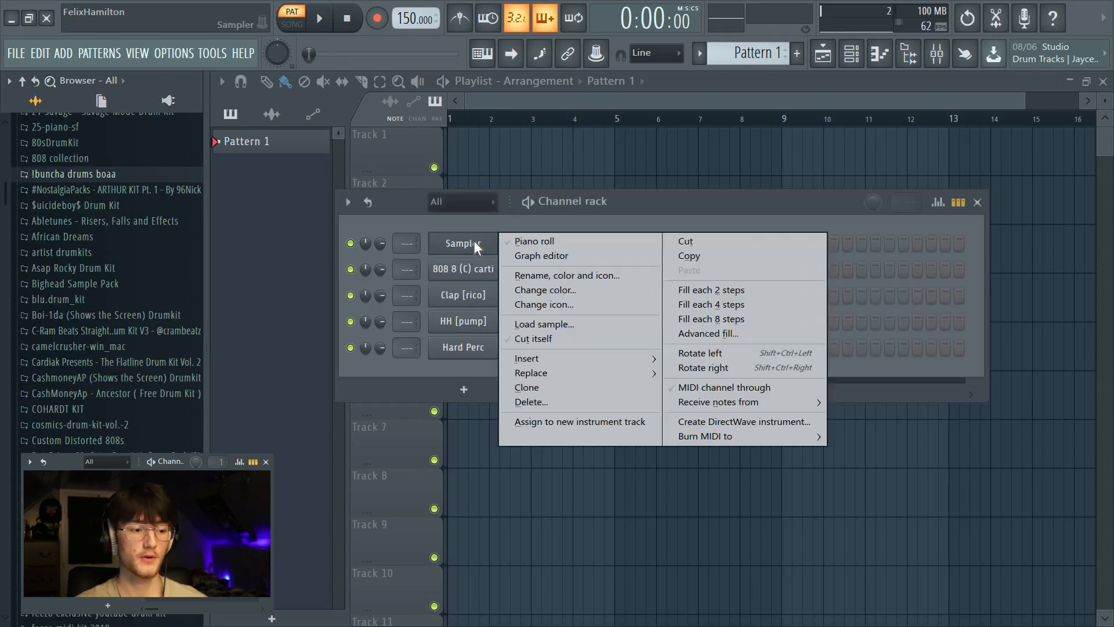
click(541, 401)
click(644, 380)
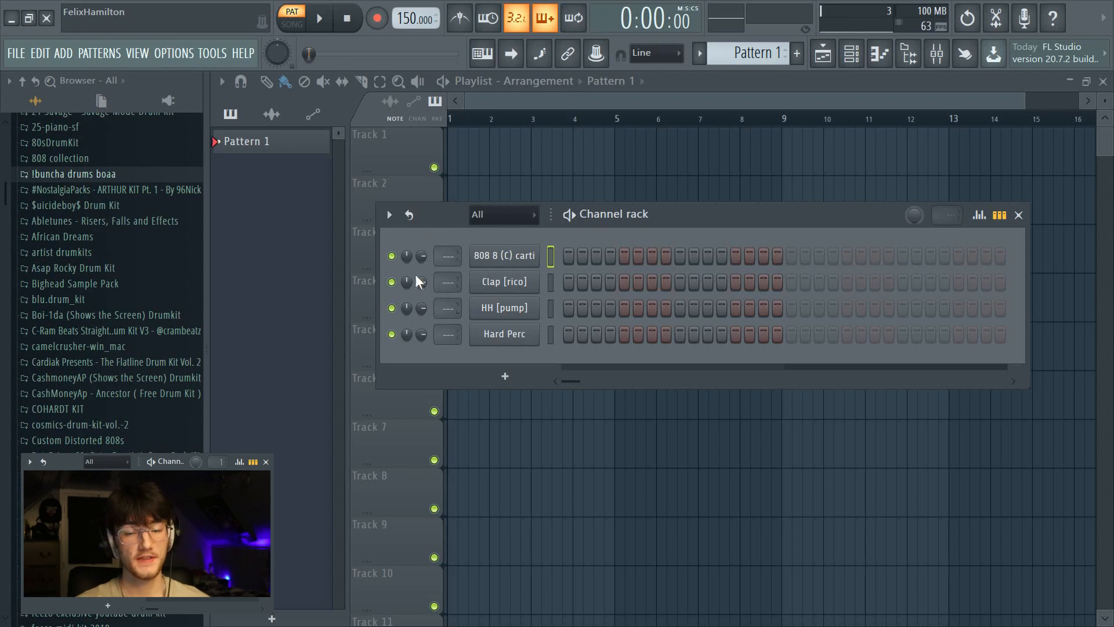
- Review the plugin search paths in the Plugin Manager and check how a search folder is added, without adding one
click(173, 57)
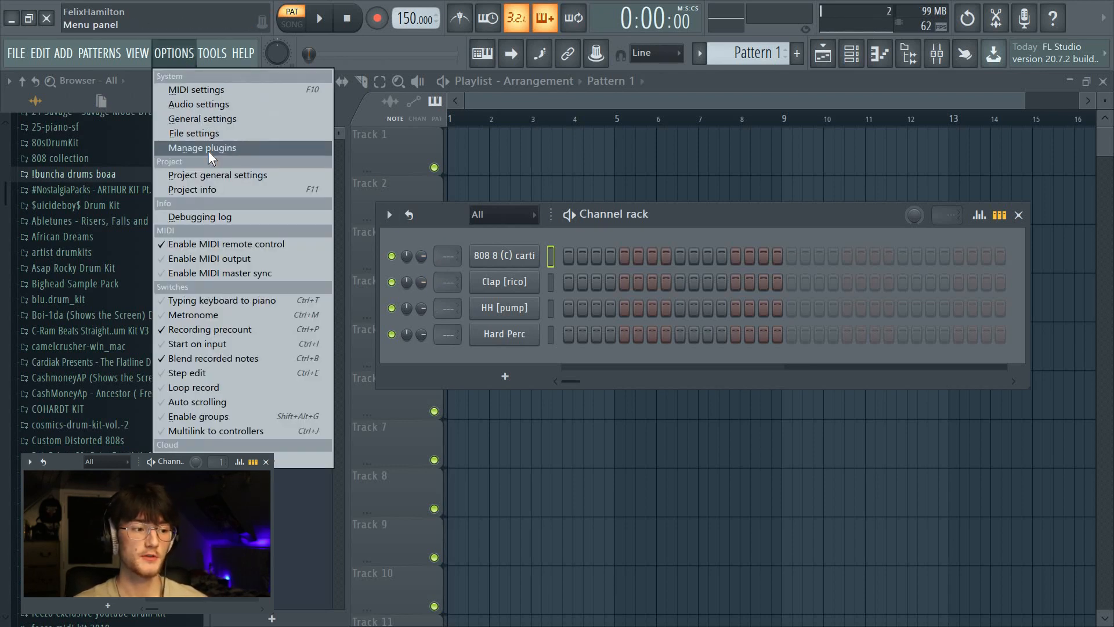
click(208, 151)
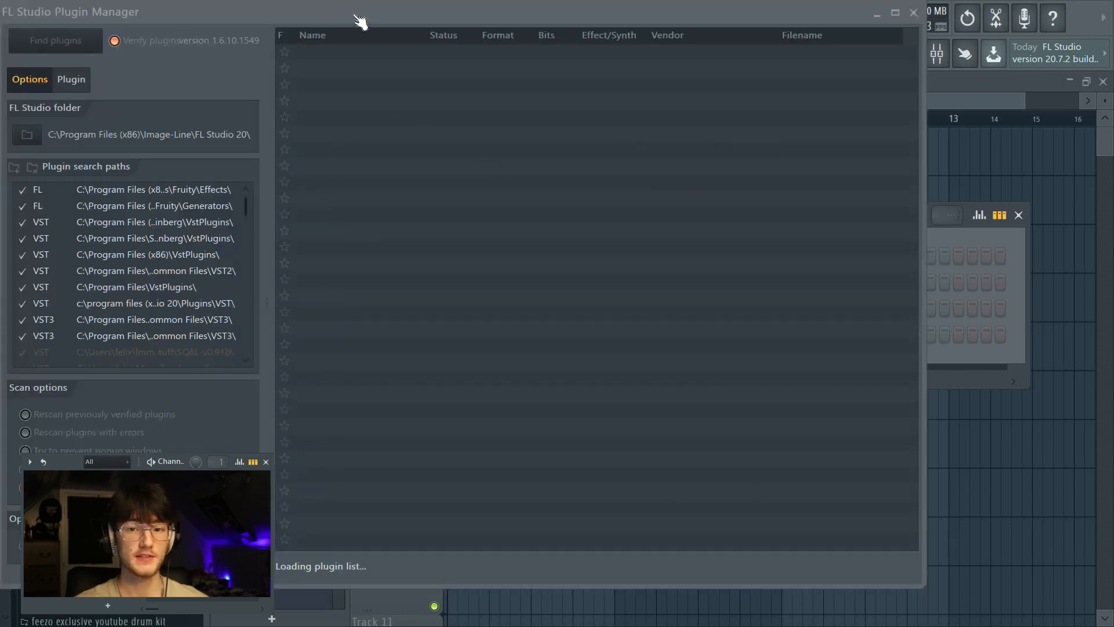
scroll(16, 180, down, 3)
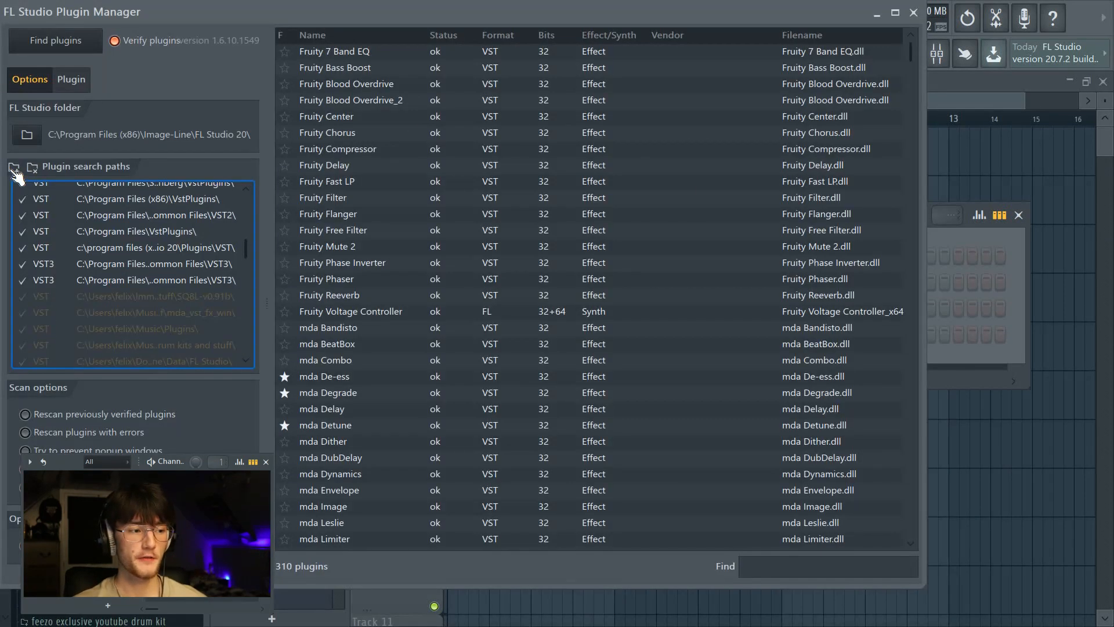
click(12, 168)
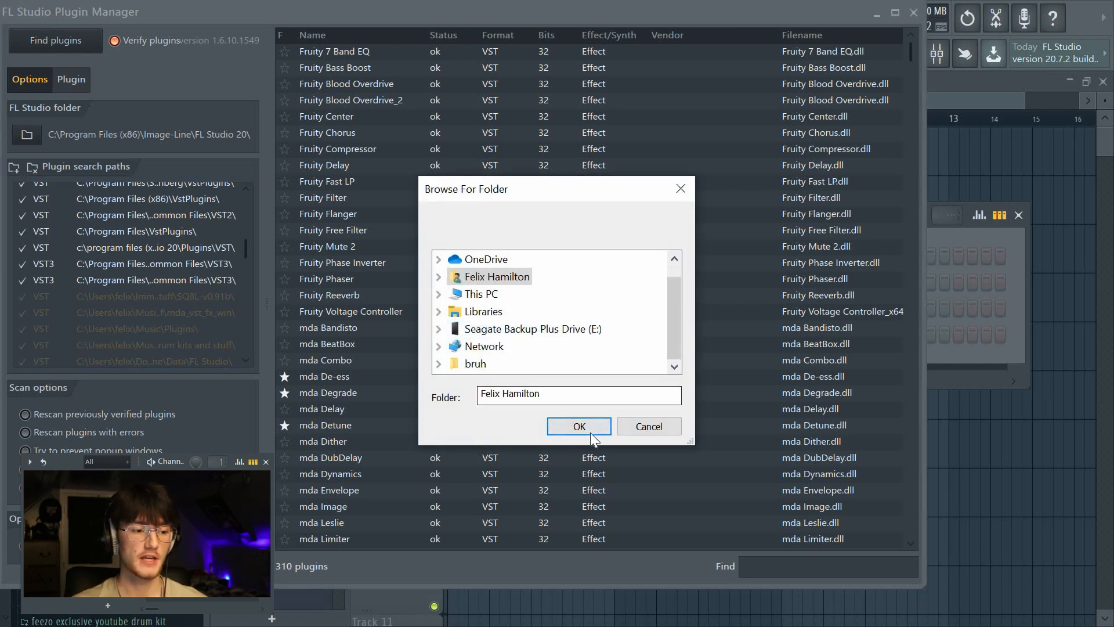
click(648, 426)
scroll(88, 338, up, 3)
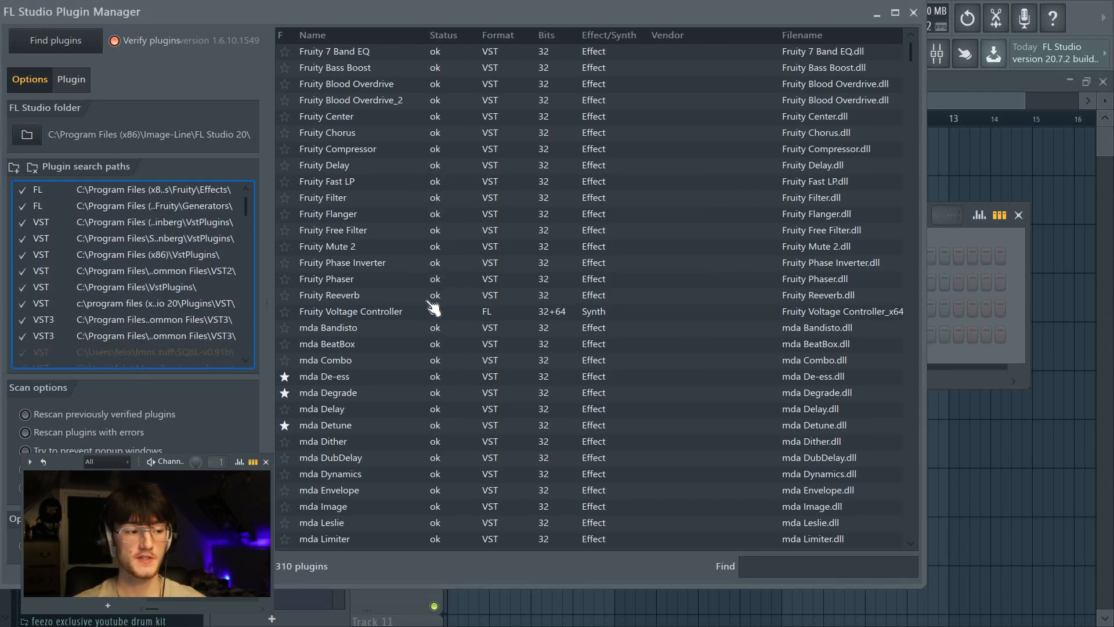
- Look through the Plugin Manager's list of installed plugins and their favourite marks, and close the manager
scroll(323, 318, down, 2)
scroll(302, 314, down, 15)
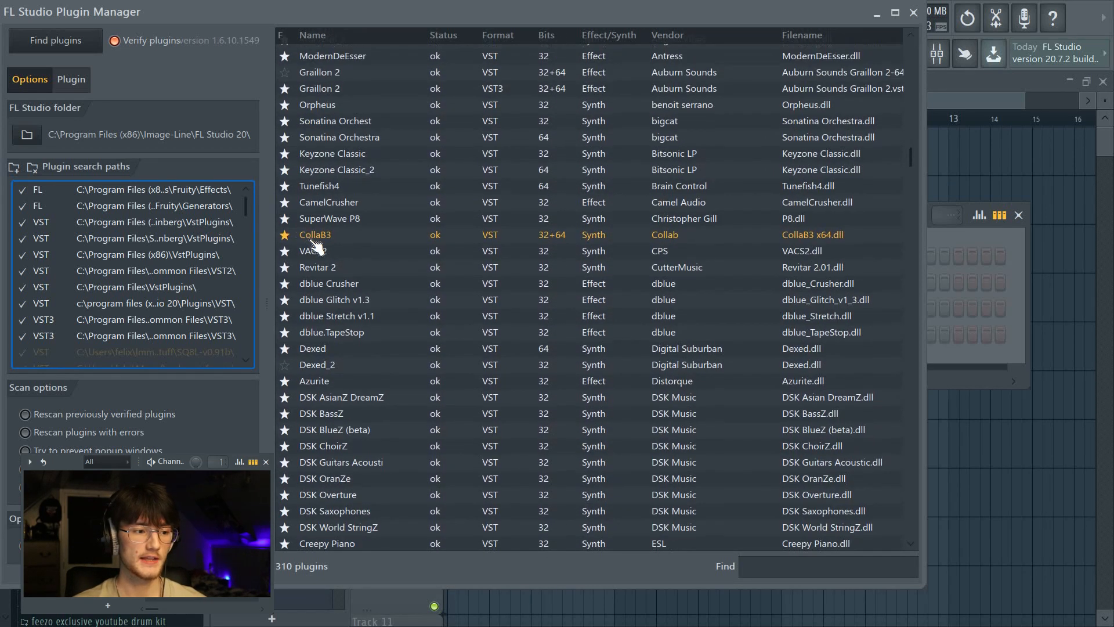
scroll(316, 242, up, 1)
scroll(316, 241, down, 12)
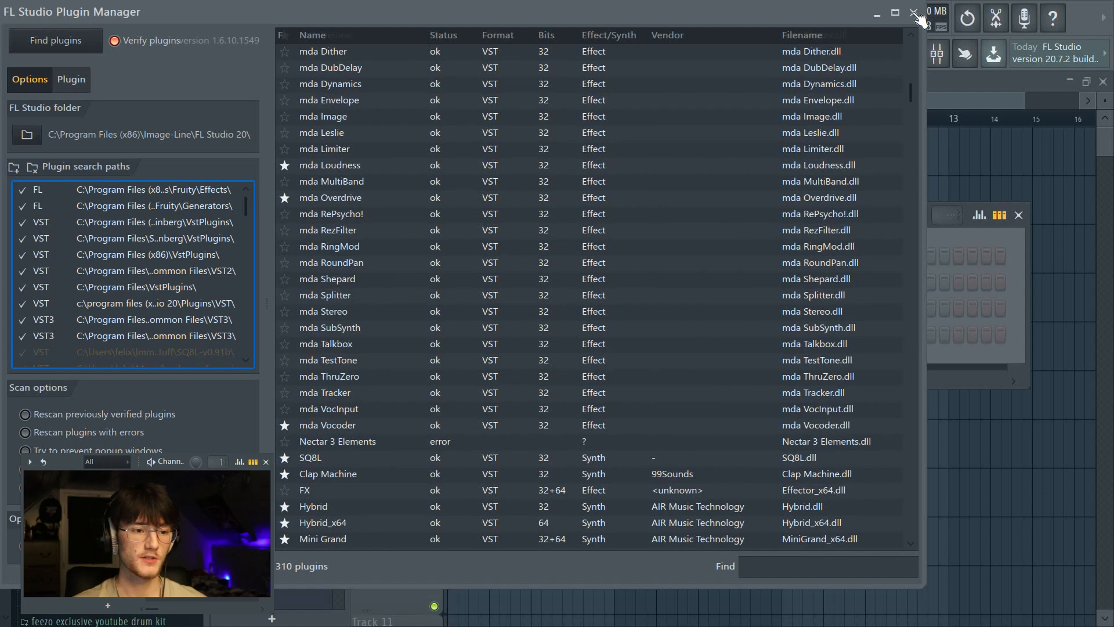
click(917, 14)
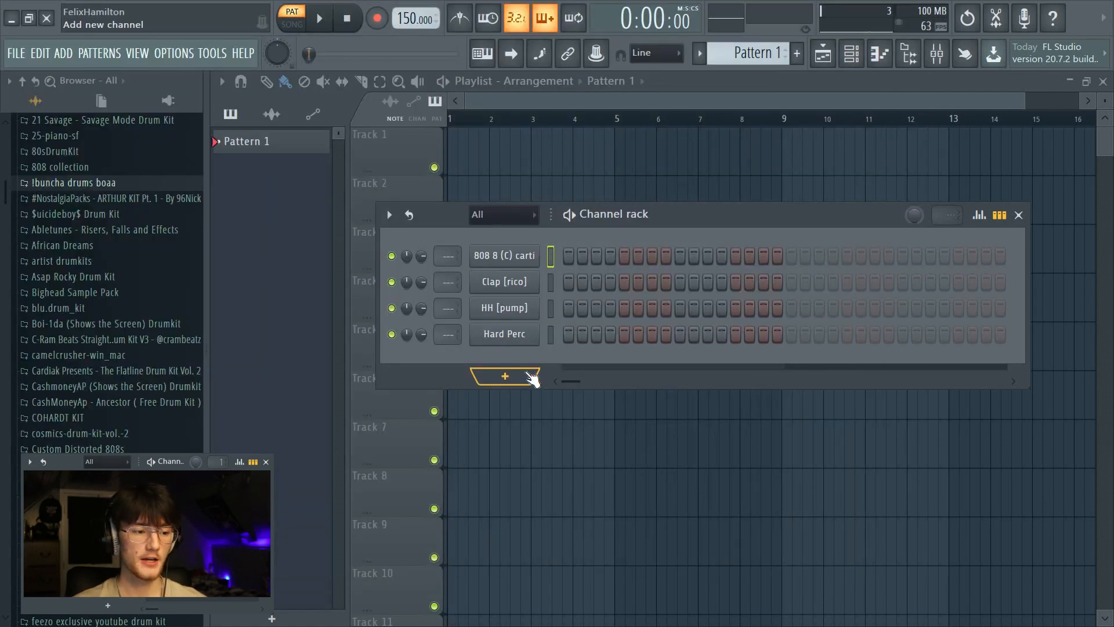
- Add a TyrellN6 synth channel to the Channel rack, load its KEYS Bright EP preset and close the synth window
click(505, 376)
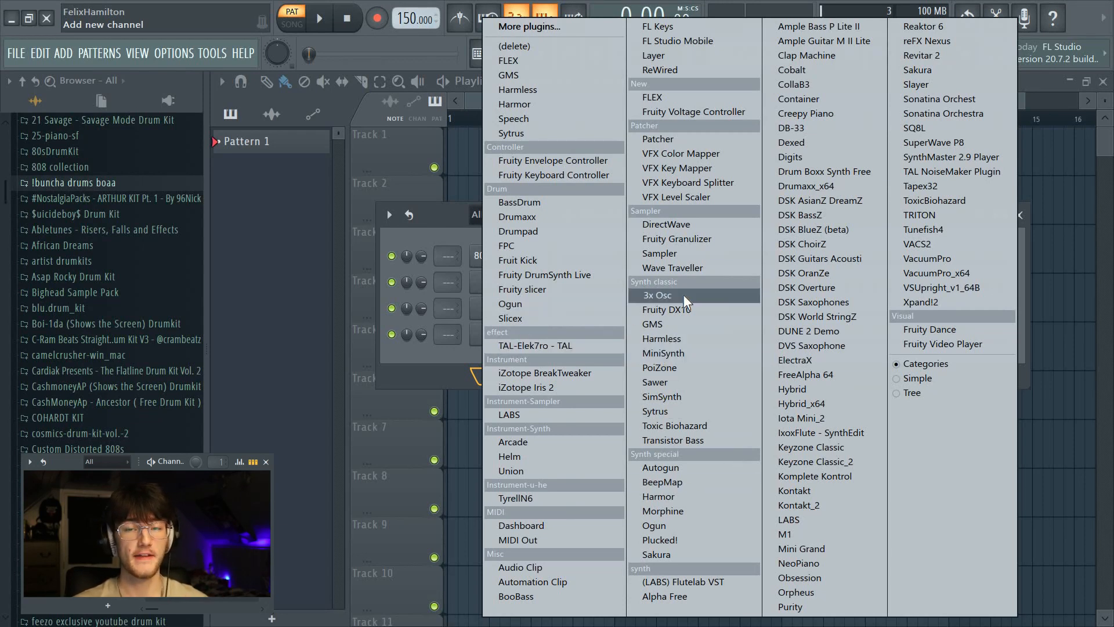
click(573, 498)
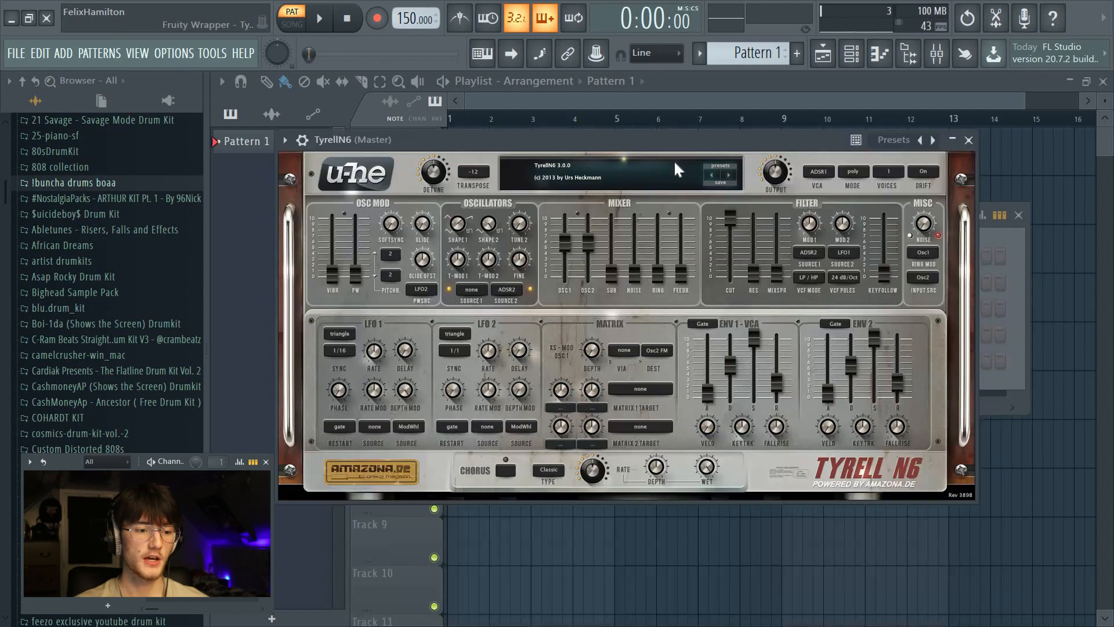
click(720, 163)
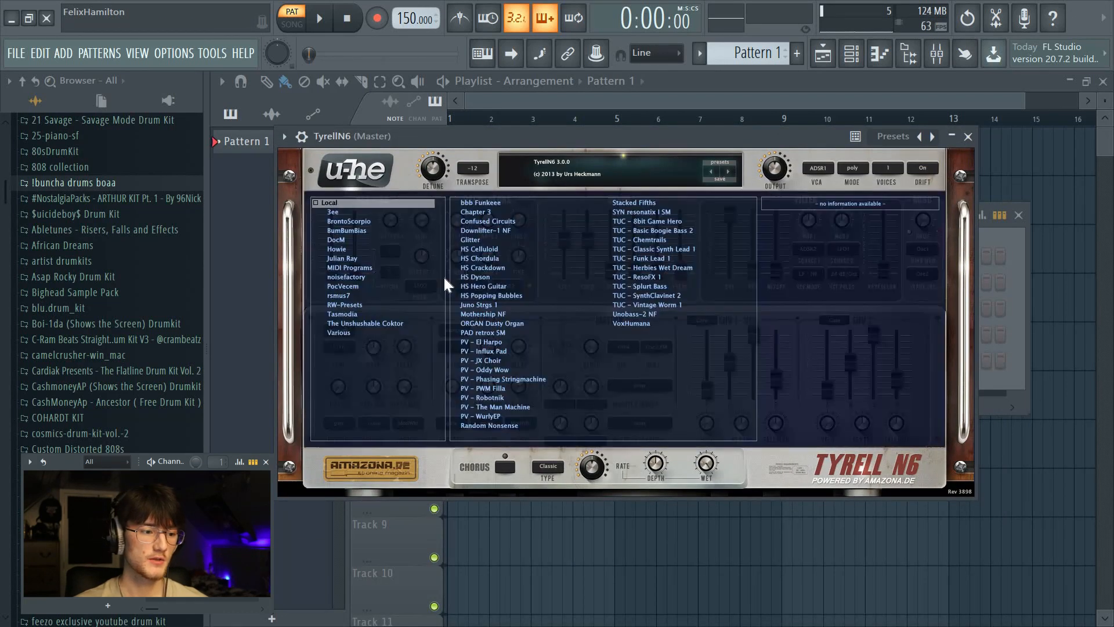
click(345, 260)
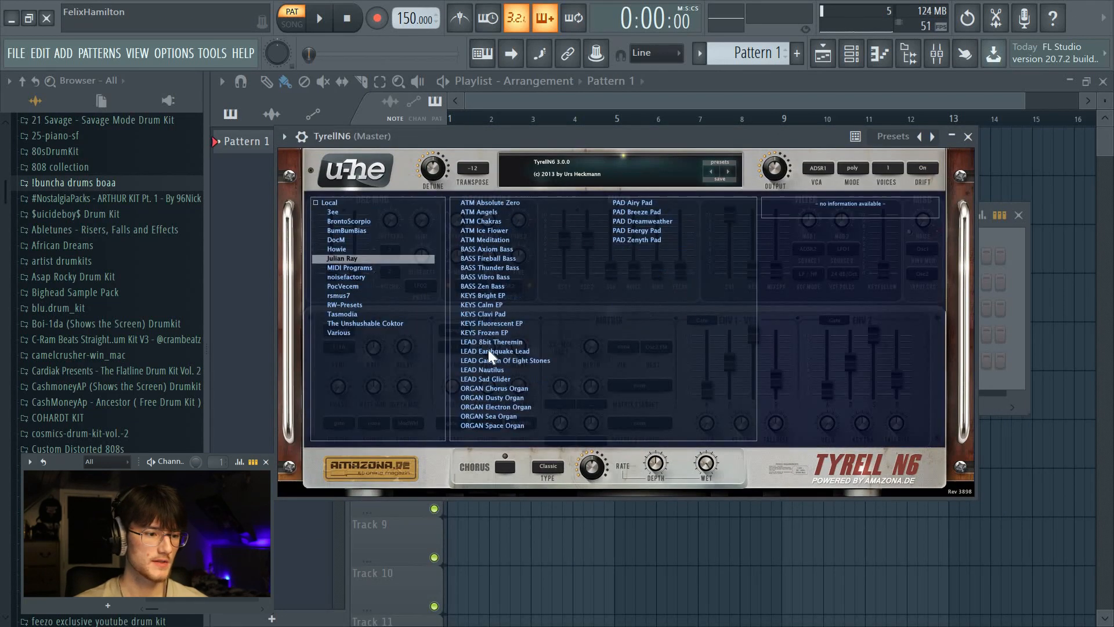
click(482, 297)
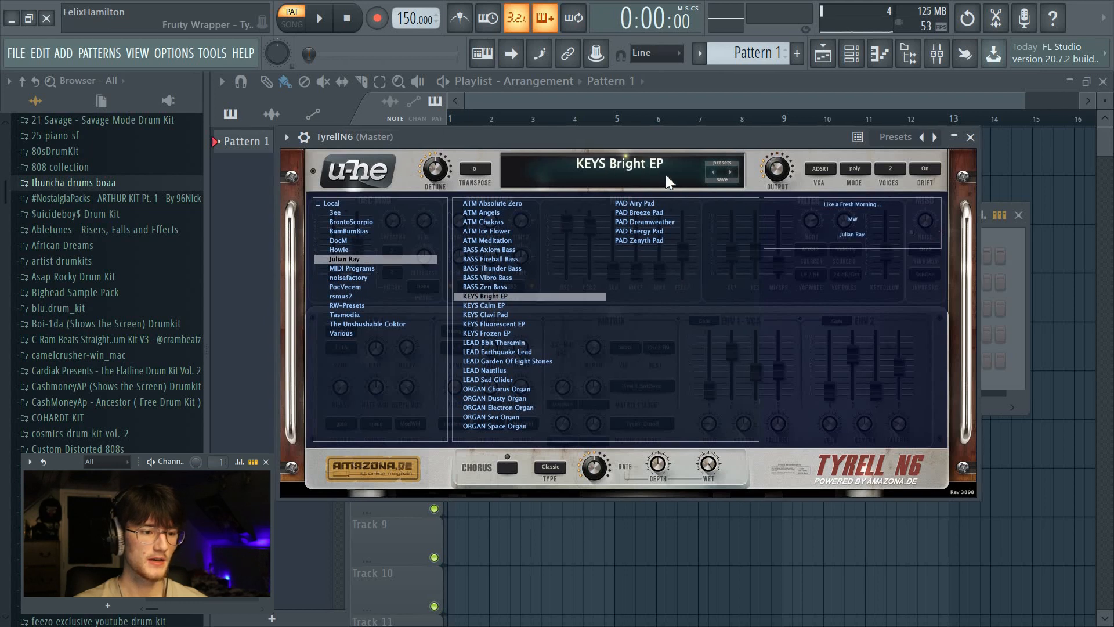
click(993, 162)
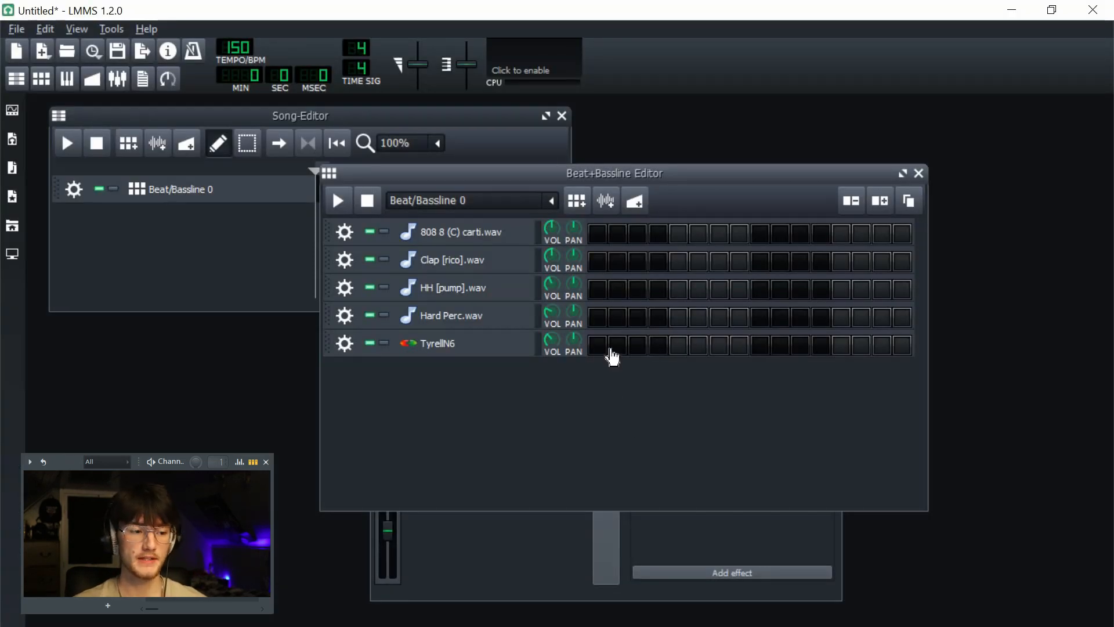
- Open the TyrellN6 track in the Piano-Roll and maximize its window
right_click(614, 355)
click(635, 363)
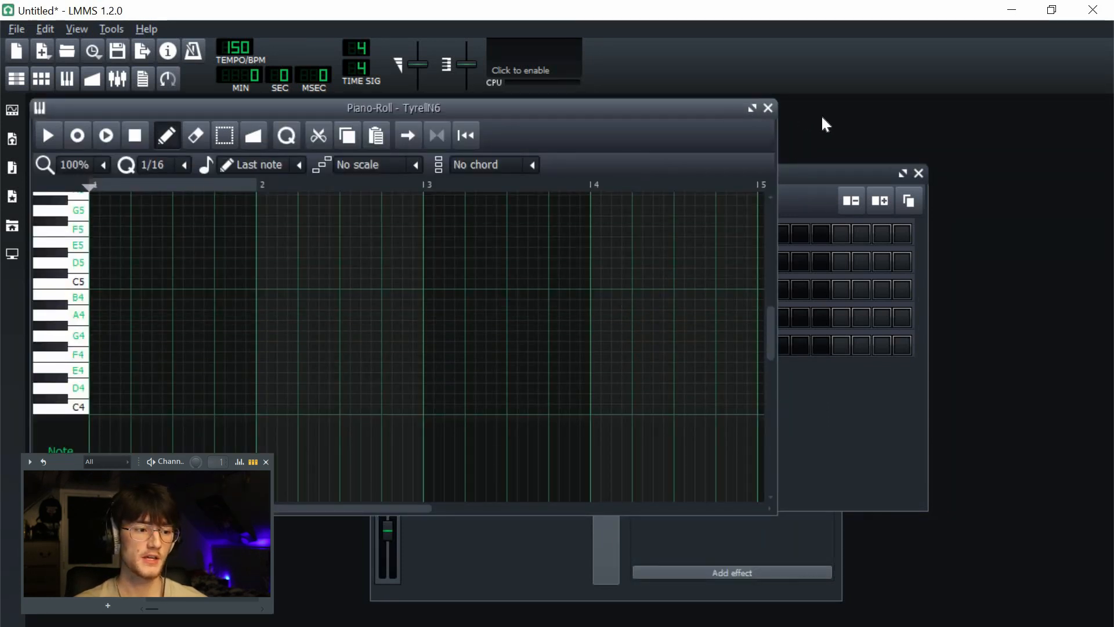
drag(822, 117, 951, 149)
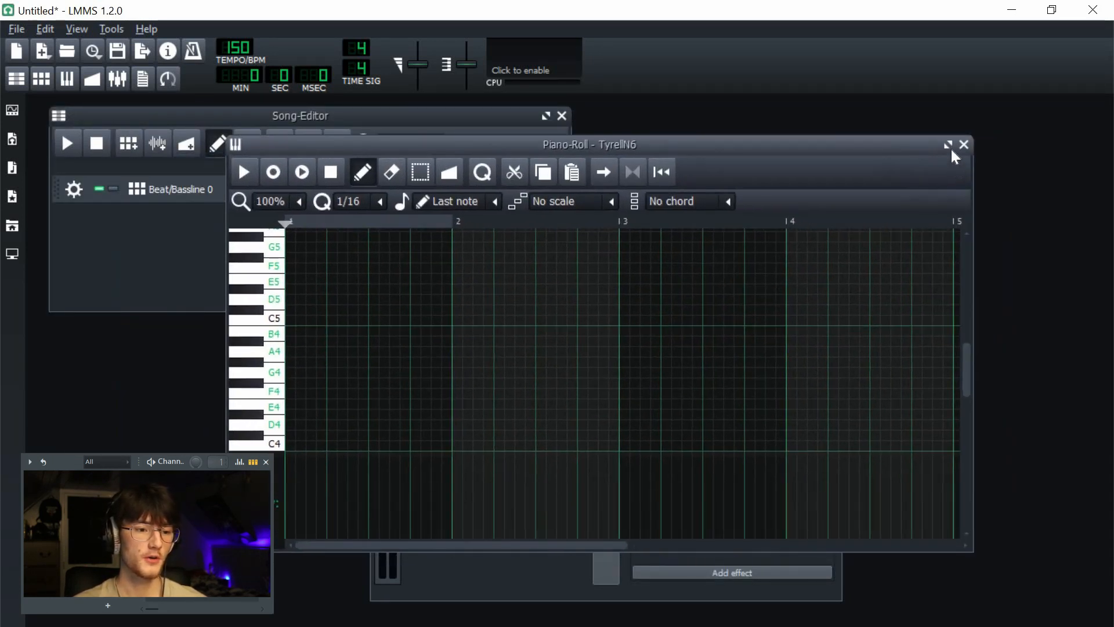
click(948, 145)
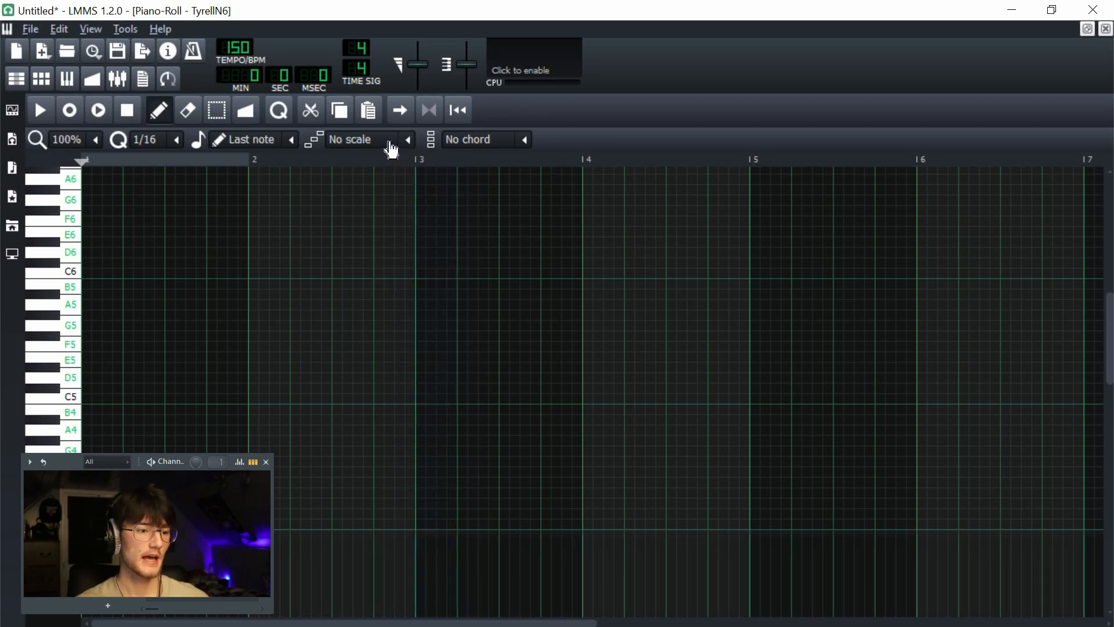
- Choose the Aeolian scale in the Piano-Roll and mark it with E5 as its root
scroll(404, 146, down, 1)
click(407, 144)
click(371, 481)
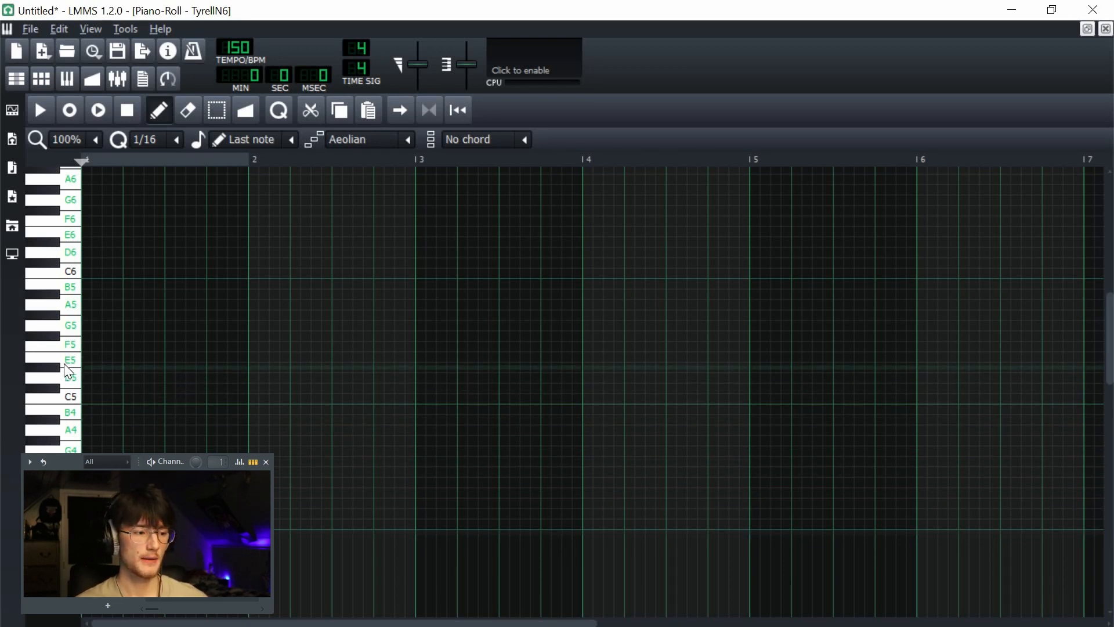
right_click(77, 357)
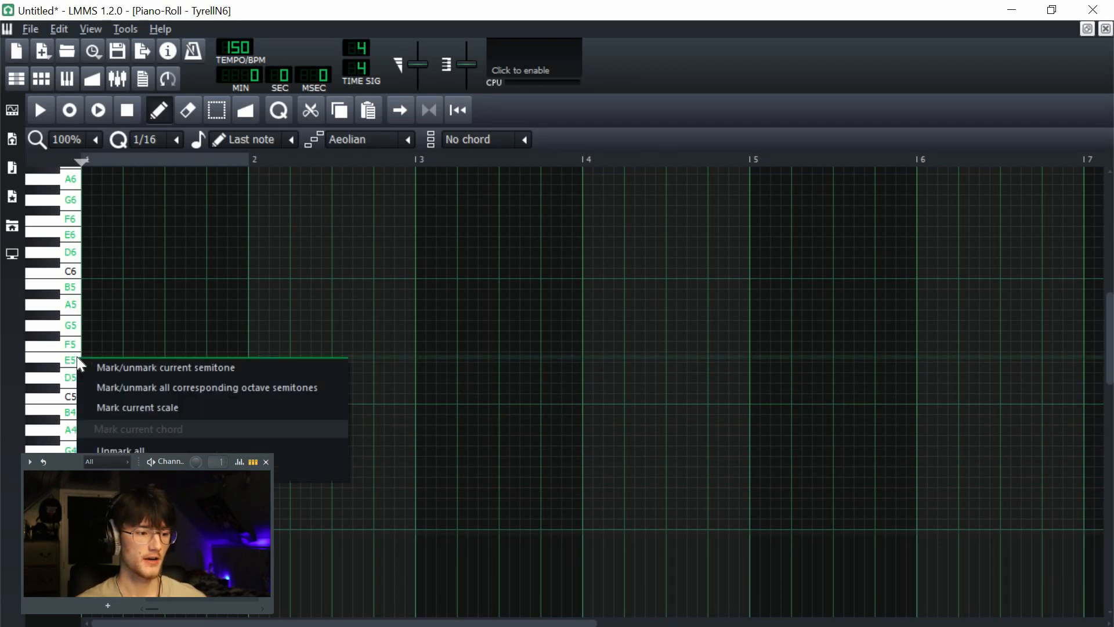
click(114, 413)
scroll(96, 388, up, 2)
scroll(99, 387, down, 2)
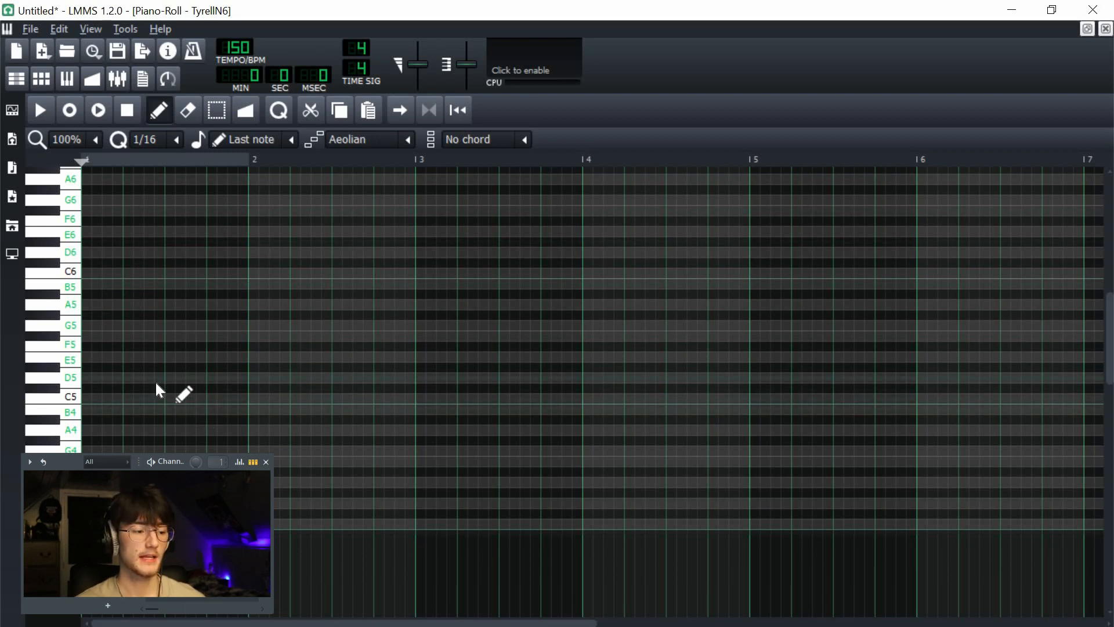
- Paste the copied chord and melody notes into bars 1 to 4 of the TyrellN6 Piano-Roll and play them back
key(ctrl+v)
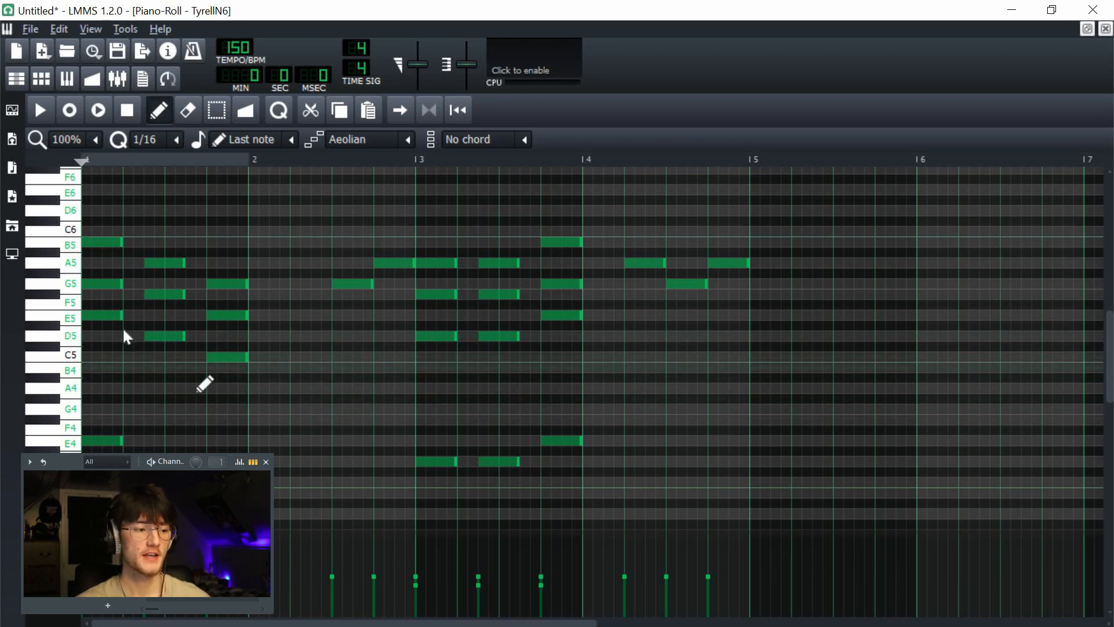
scroll(116, 357, up, 2)
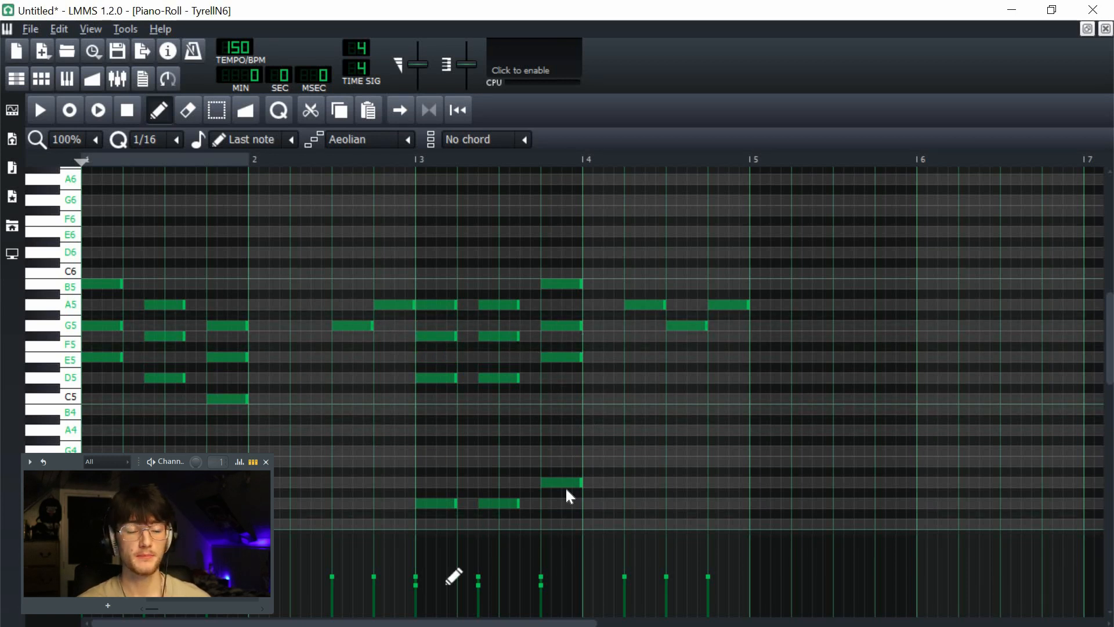
scroll(282, 476, down, 1)
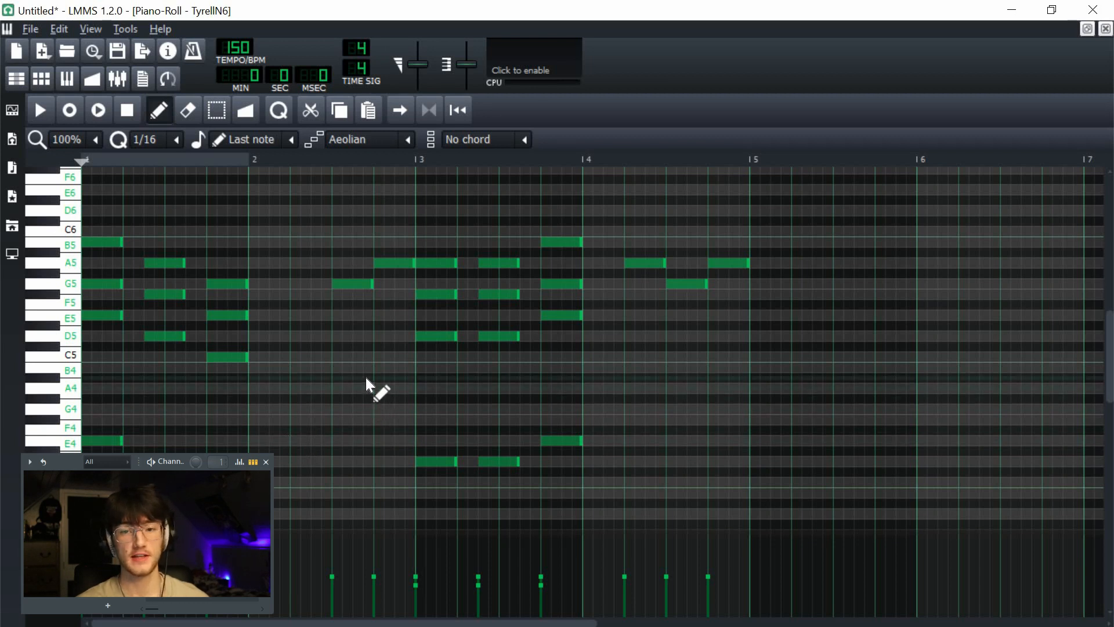
key(space)
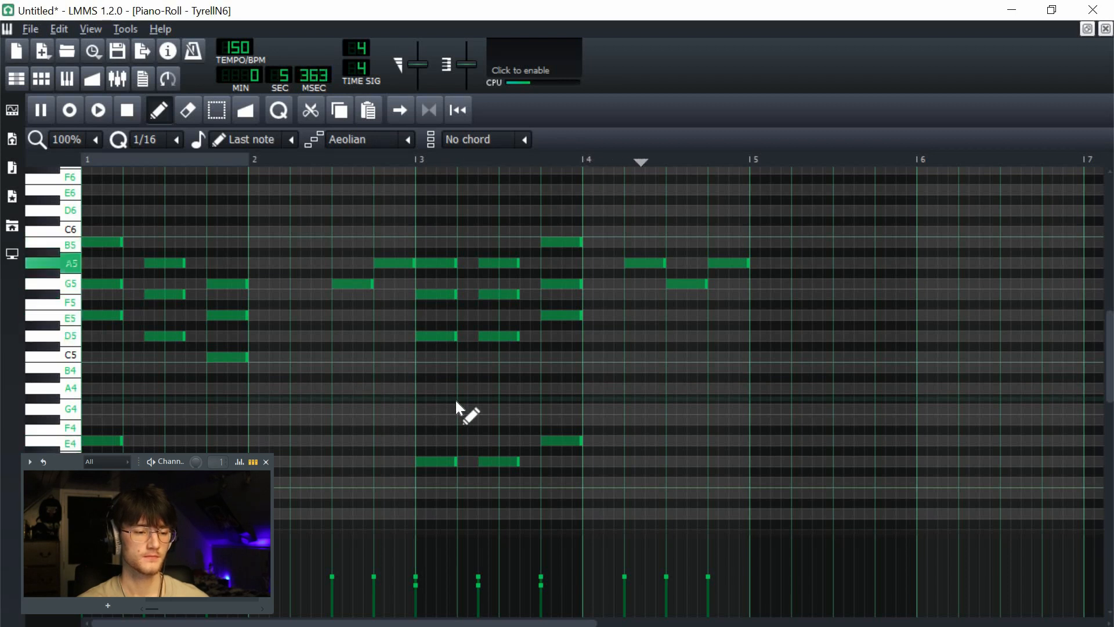
key(space)
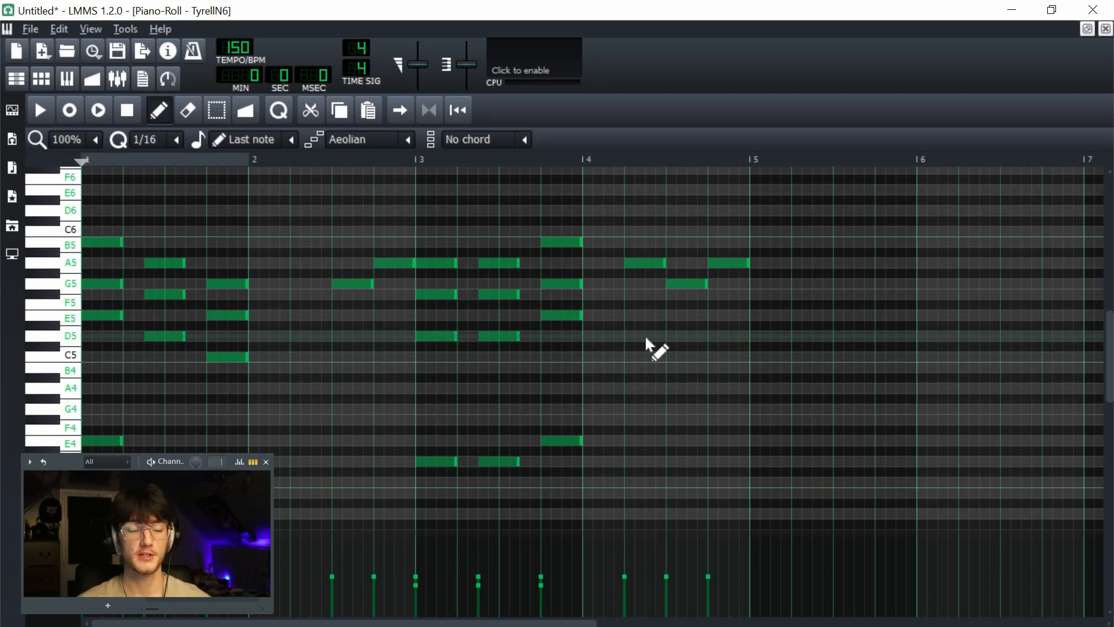
- In the maximized Beat+Bassline Editor, extend the pattern to 64 steps and place claps on steps 9, 25, 41 and 57
click(1106, 28)
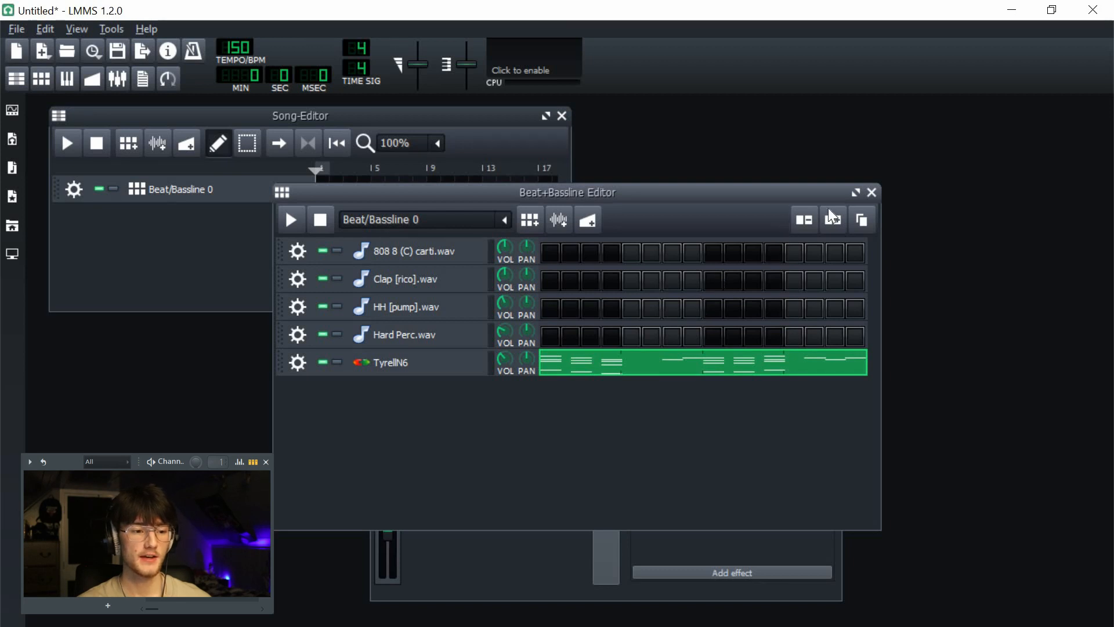
click(856, 192)
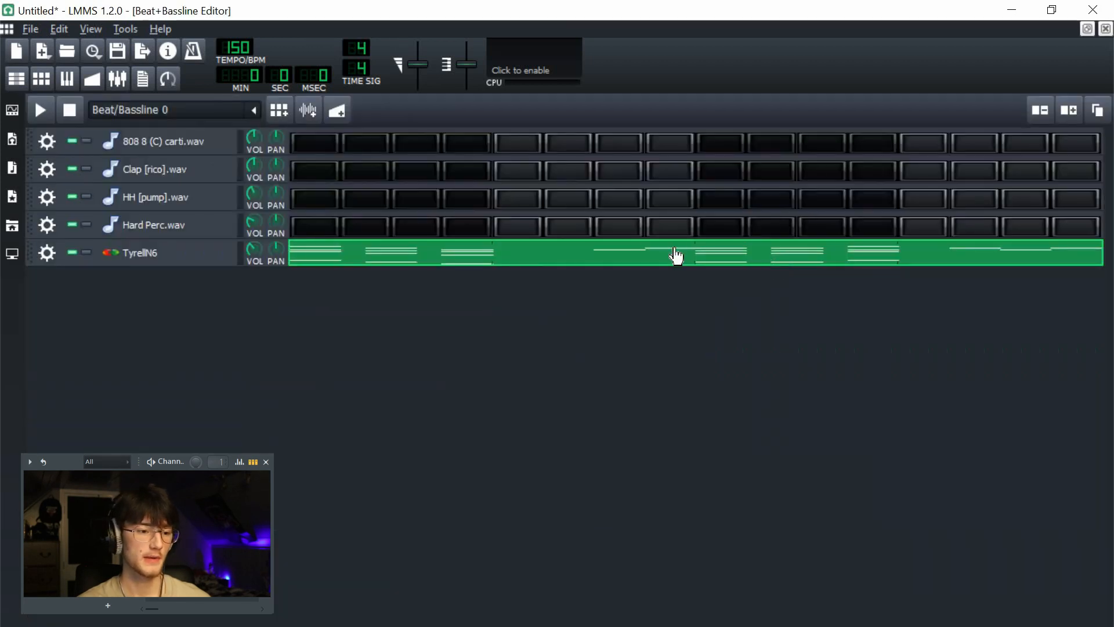
click(1069, 110)
click(1070, 110)
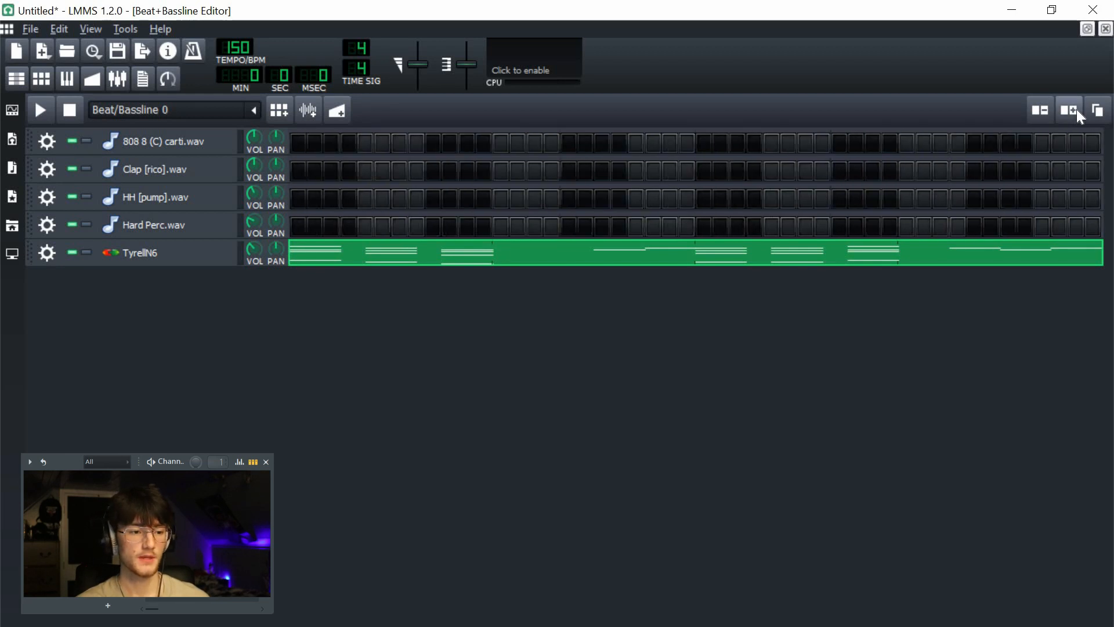
click(1069, 109)
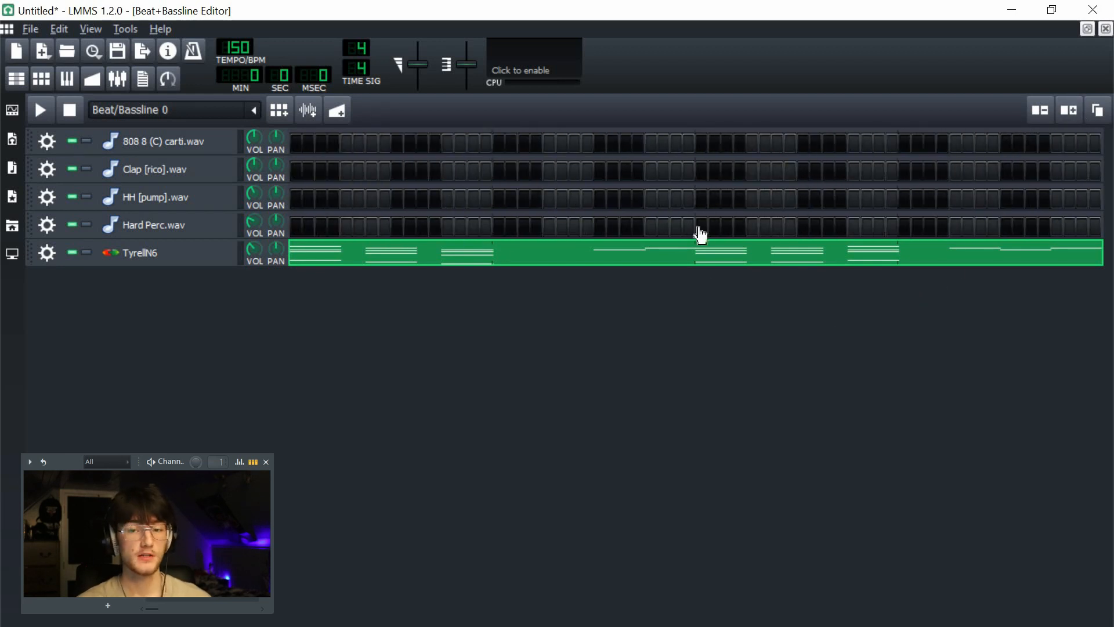
click(400, 172)
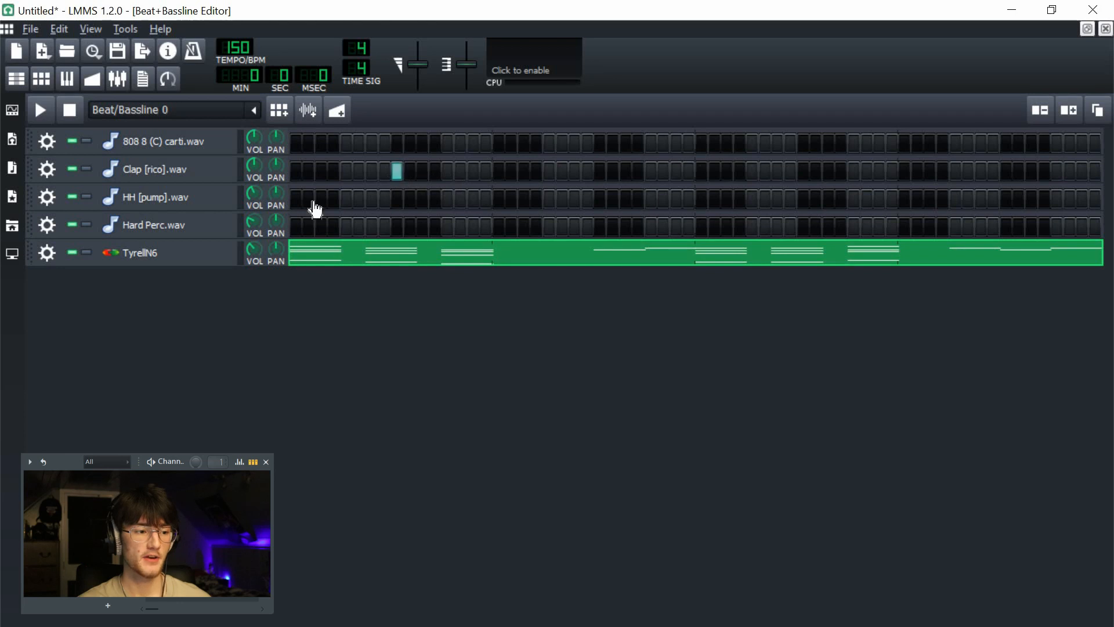
click(604, 174)
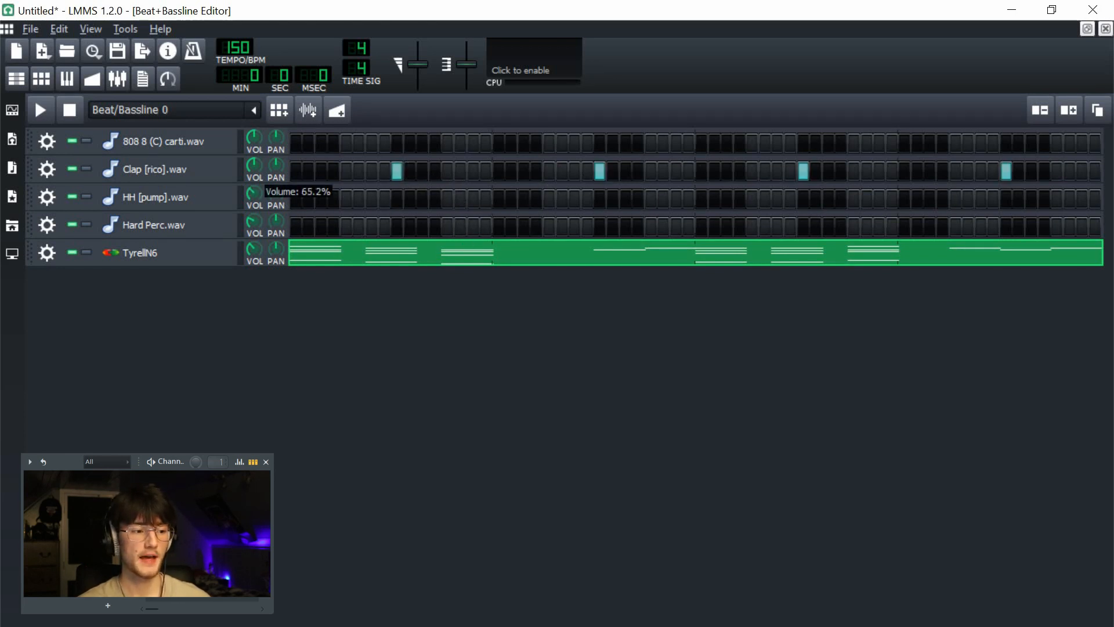
- Place HH [pump] hits on every second step from step 1 across all 64 steps, and play the pattern back
click(297, 201)
click(321, 199)
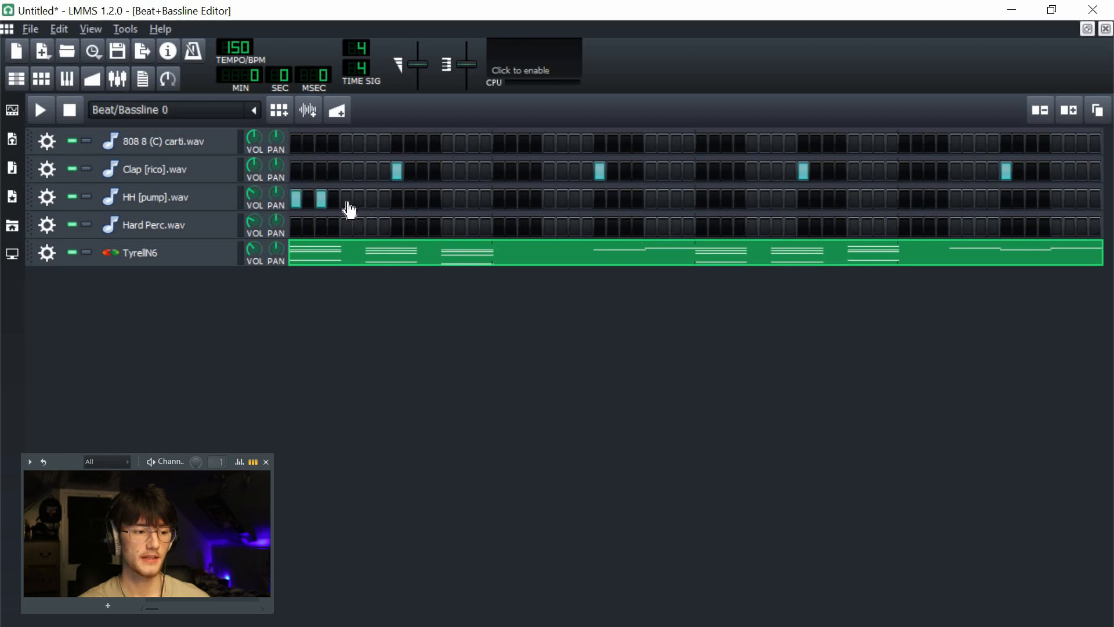
click(347, 199)
click(371, 199)
click(397, 199)
click(422, 201)
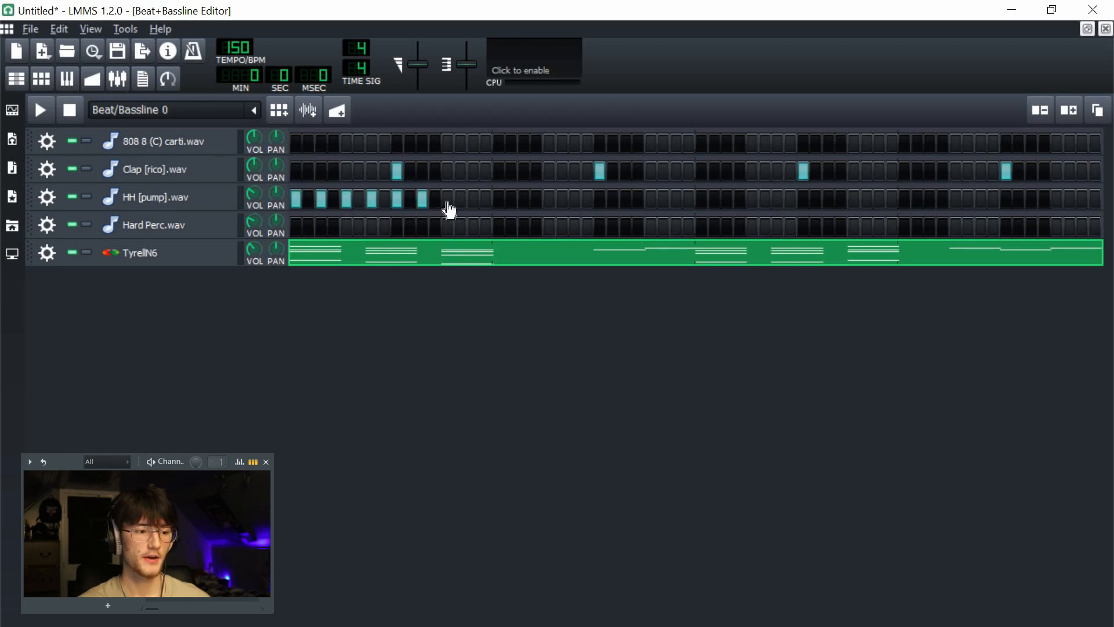
click(447, 200)
click(473, 200)
click(498, 200)
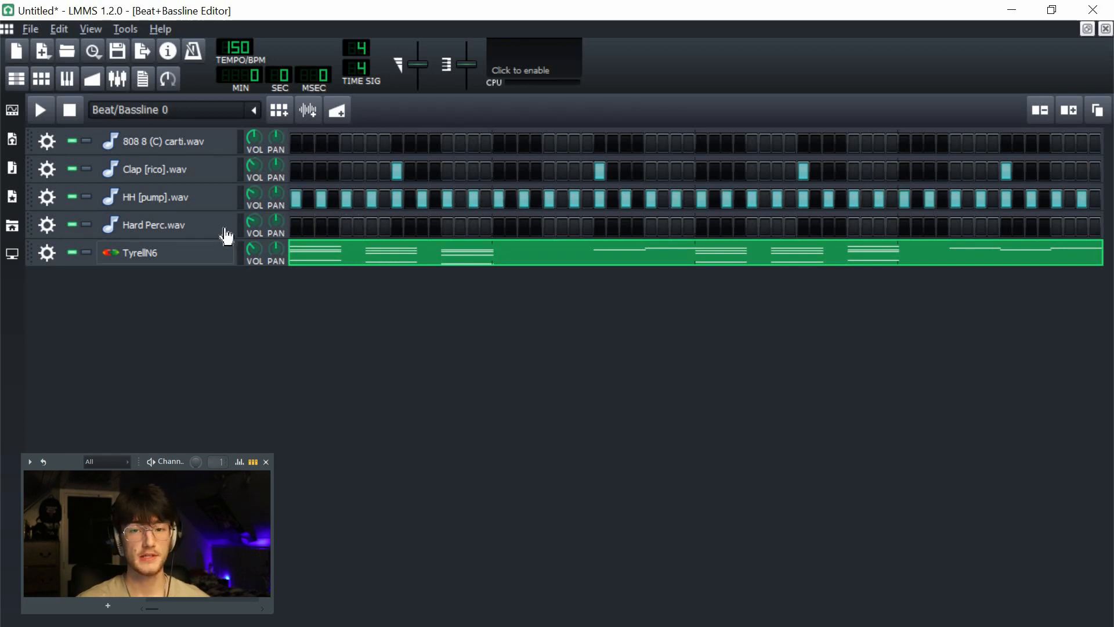
key(space)
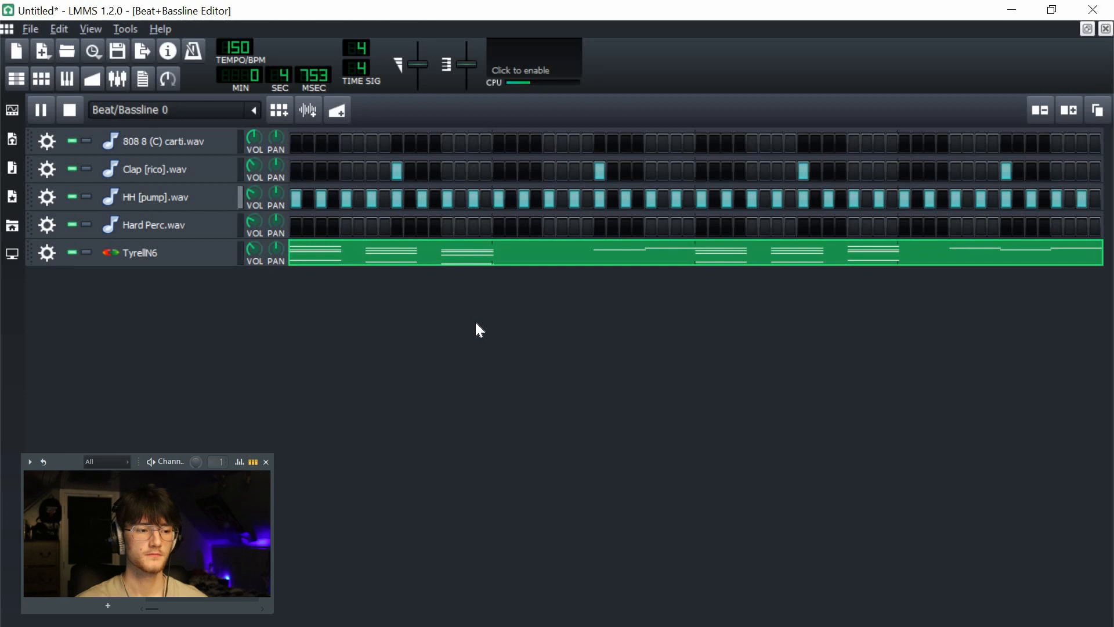
key(space)
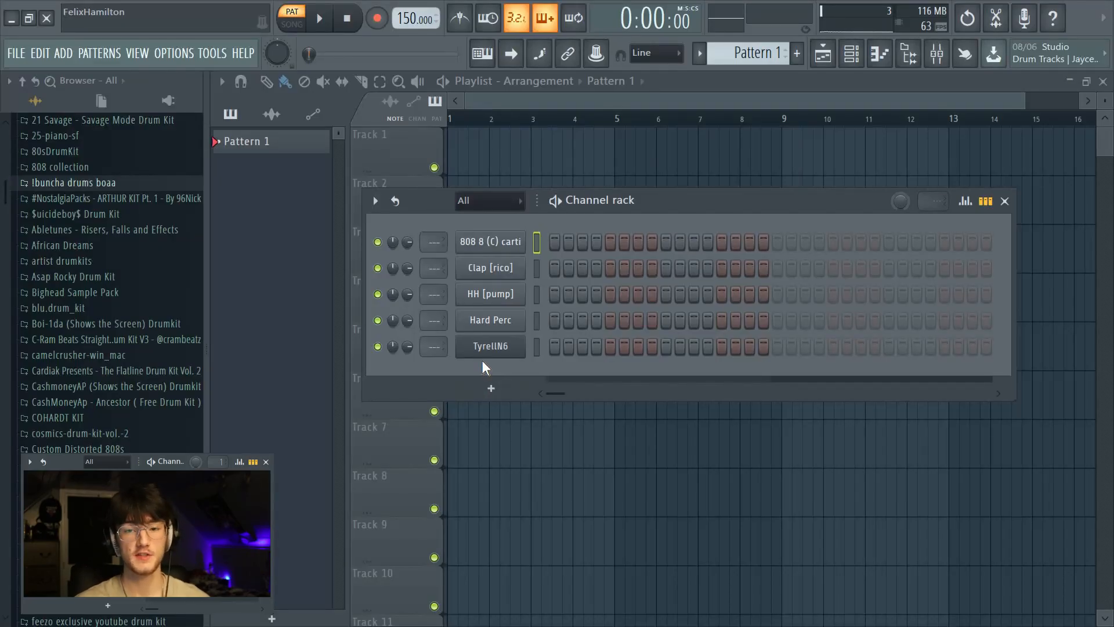
- Switch to FL Studio, open the TyrellN6 Piano roll and set its scale highlighting to root note E with Minor Natural (Aeolian)
right_click(515, 351)
click(541, 350)
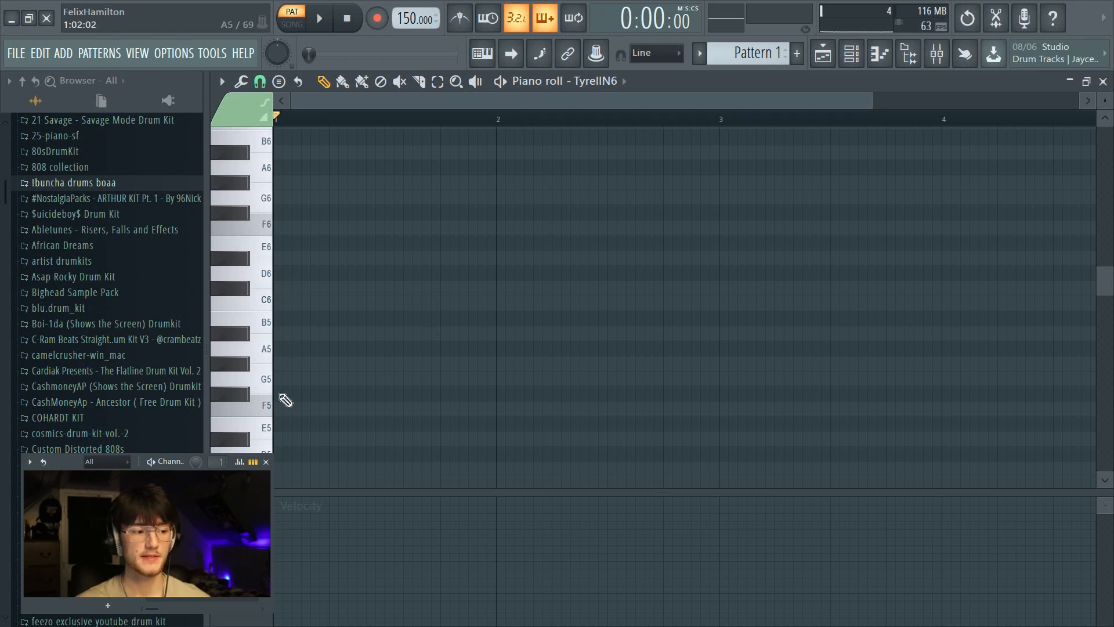
scroll(275, 372, up, 1)
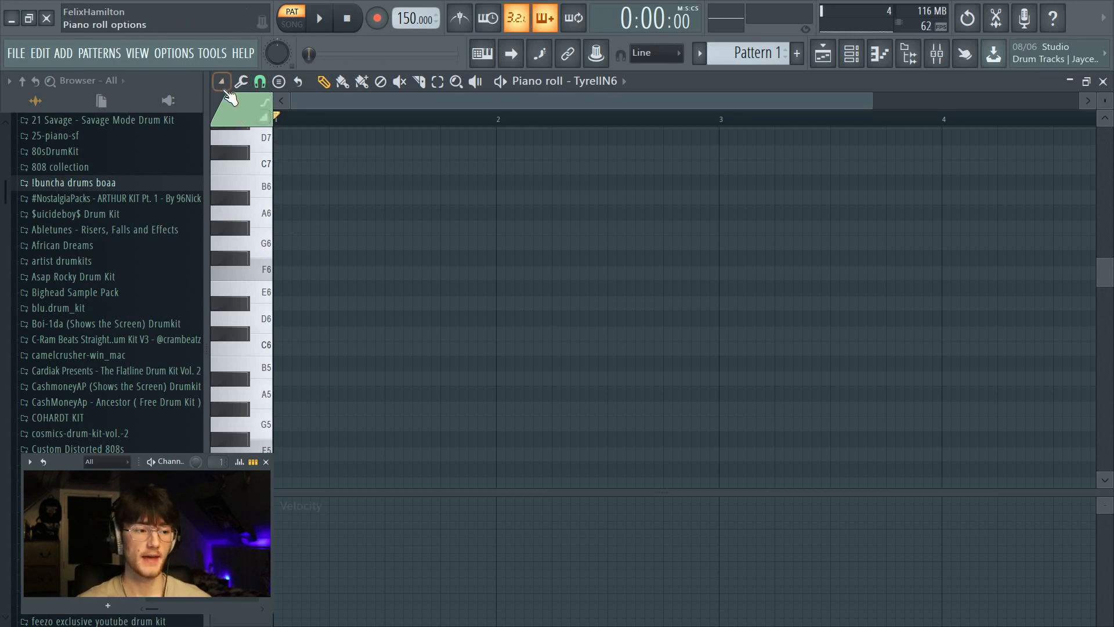
click(224, 81)
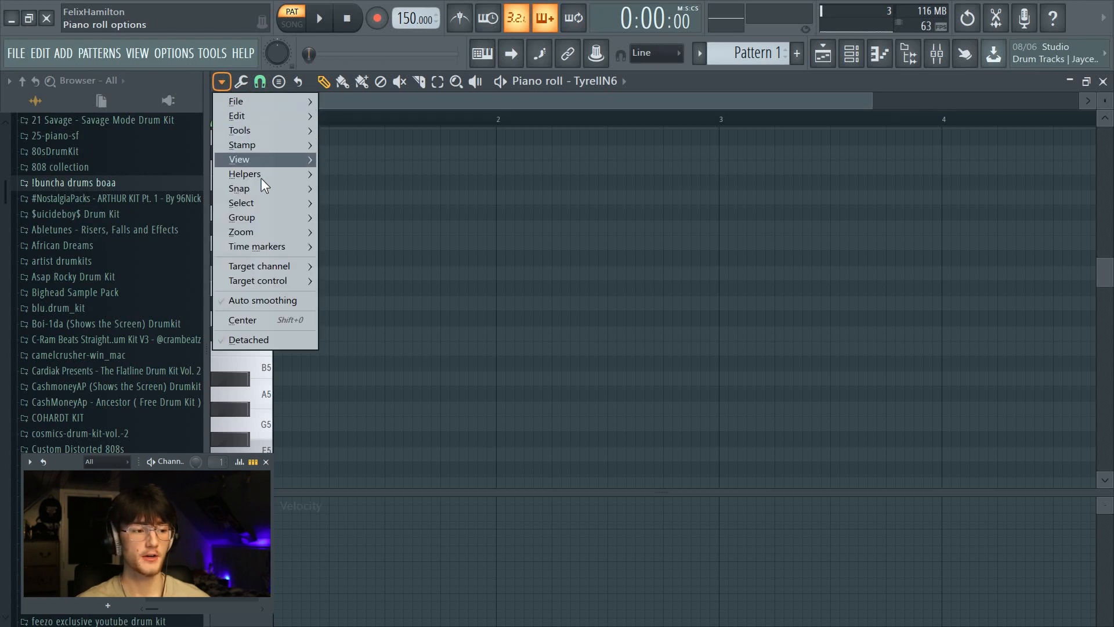
mouse_move(261, 177)
mouse_move(363, 190)
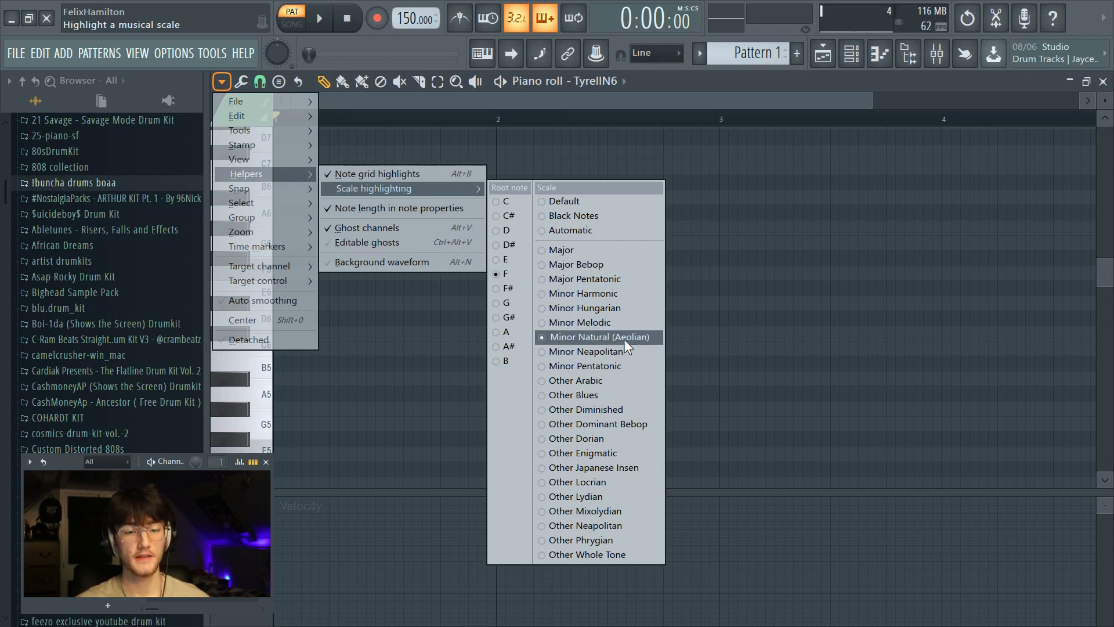
click(506, 261)
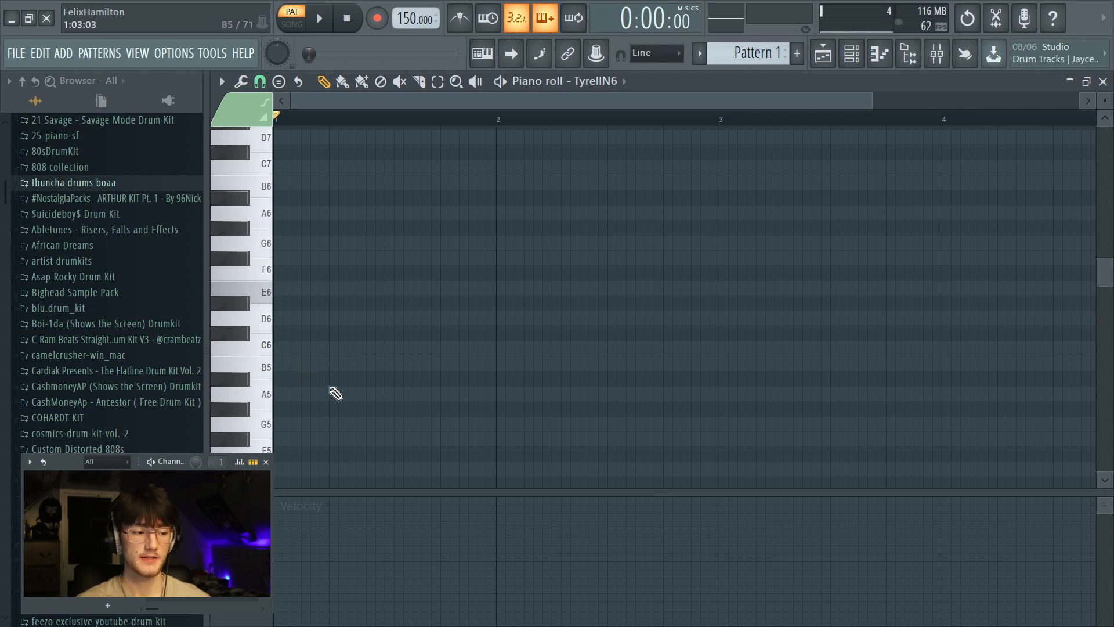
- Place a chord of E5, G5 and B5 at the start of bar 1
scroll(331, 393, down, 3)
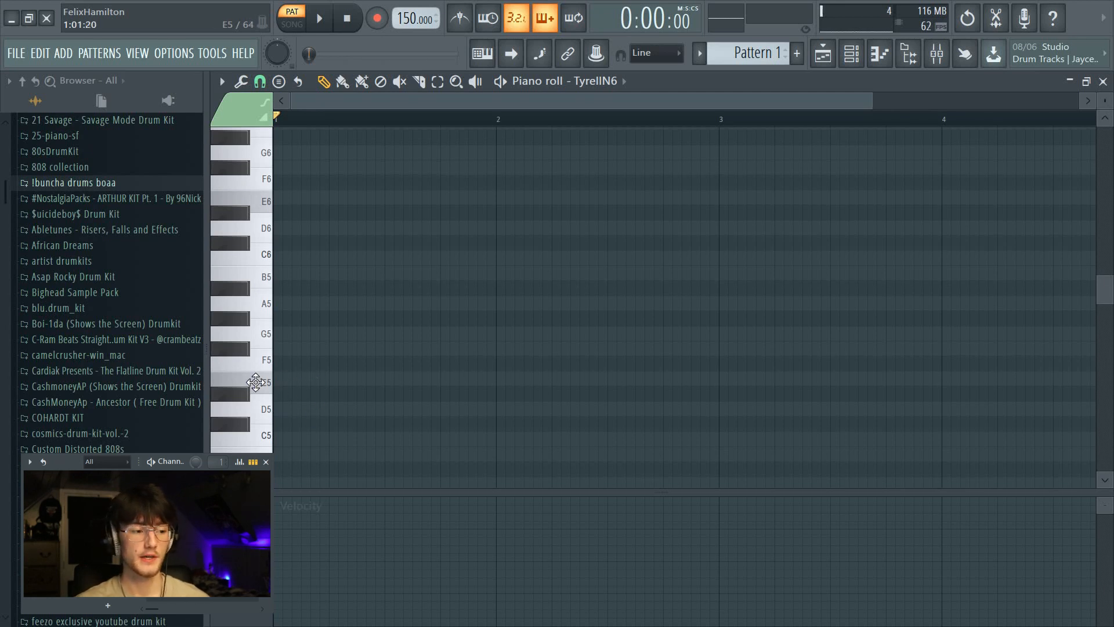
click(292, 380)
click(289, 335)
click(278, 273)
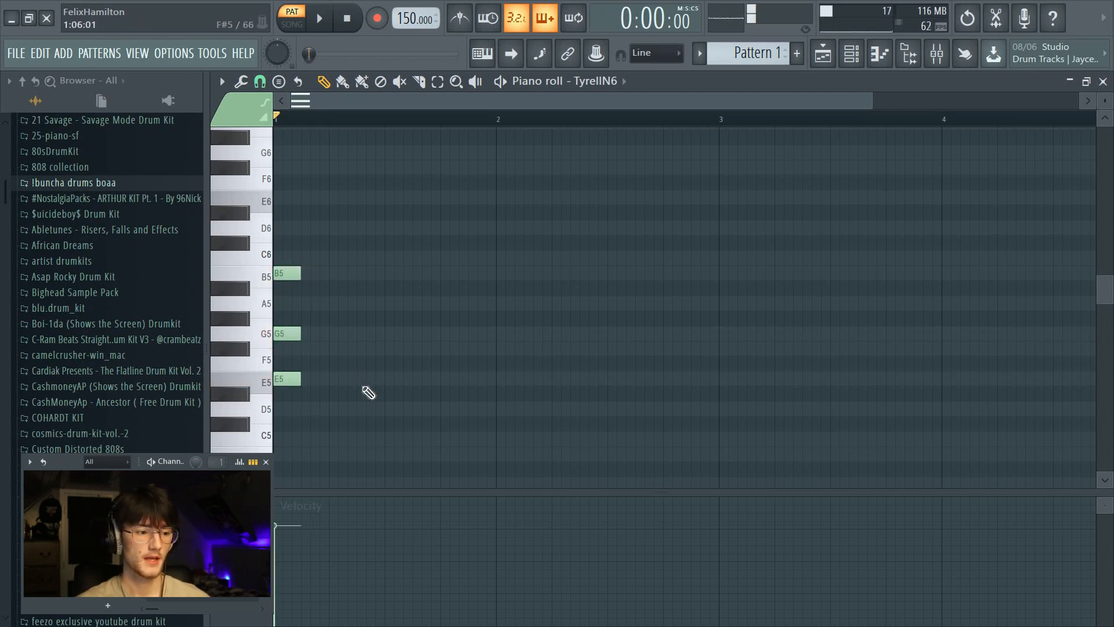
- Place a second chord of D5, F#5 and A5 on step 7 of bar 1
scroll(351, 394, down, 1)
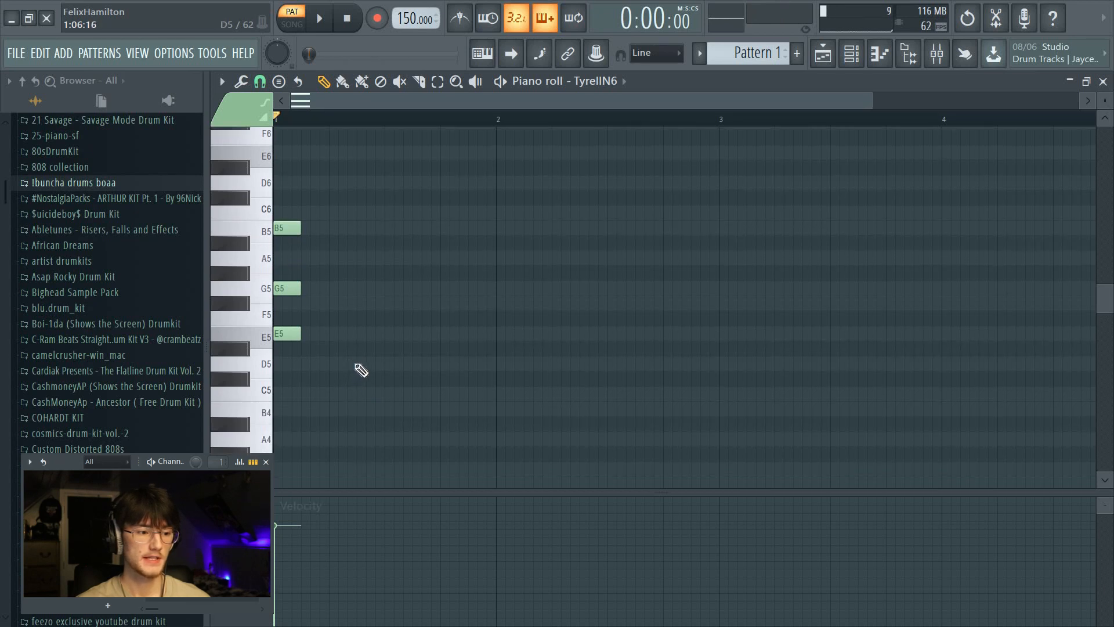
click(358, 364)
click(359, 303)
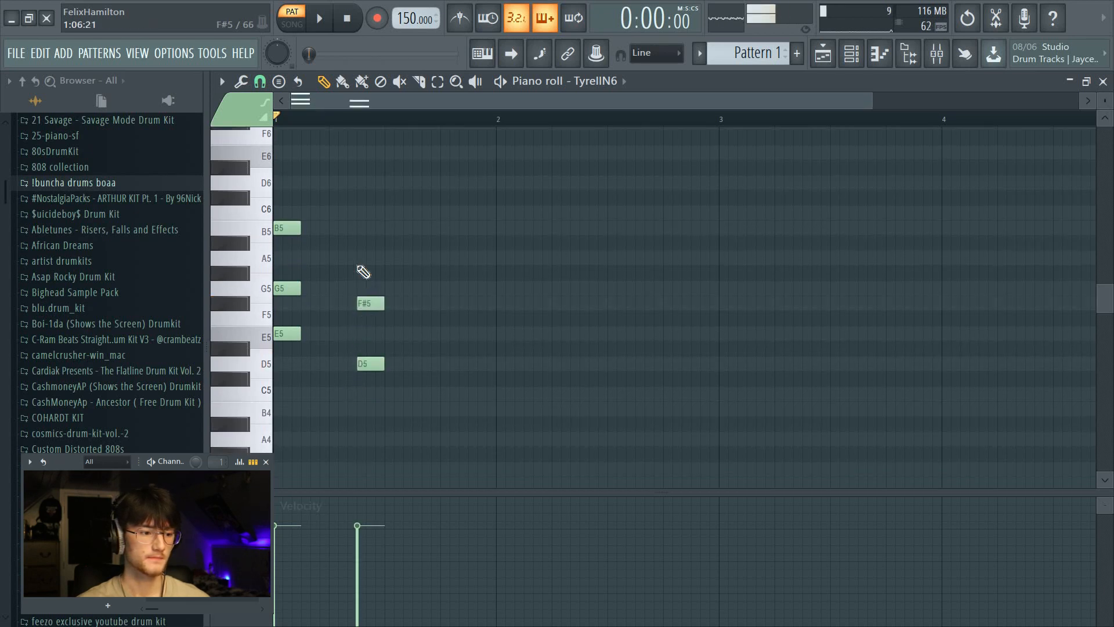
click(360, 259)
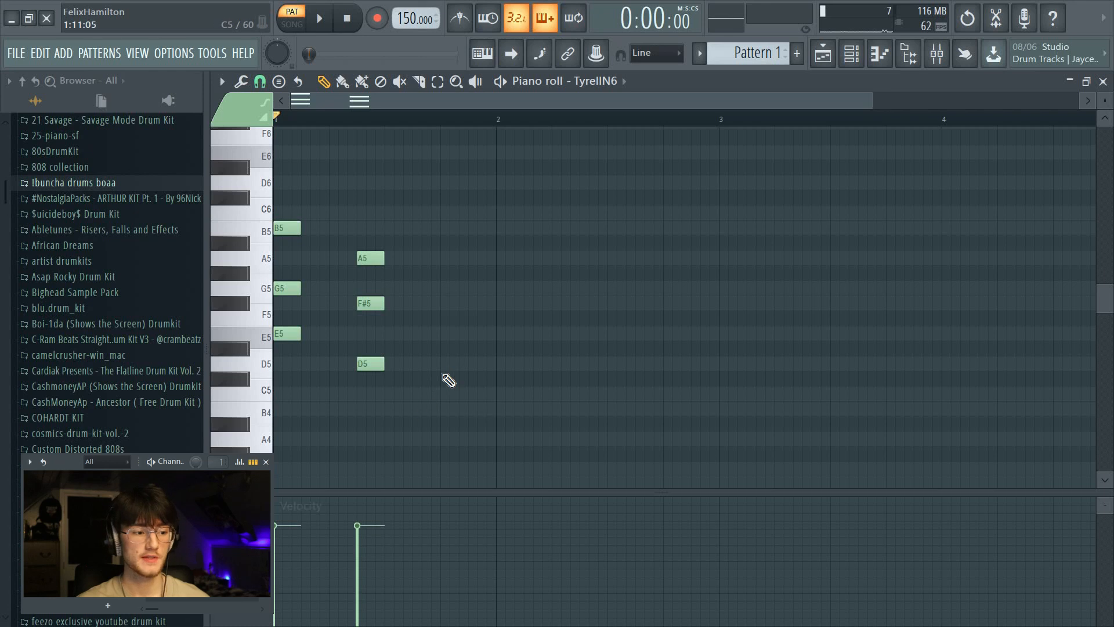
- Place a third chord of C5, E5 and G5 on step 13 of bar 1
click(446, 394)
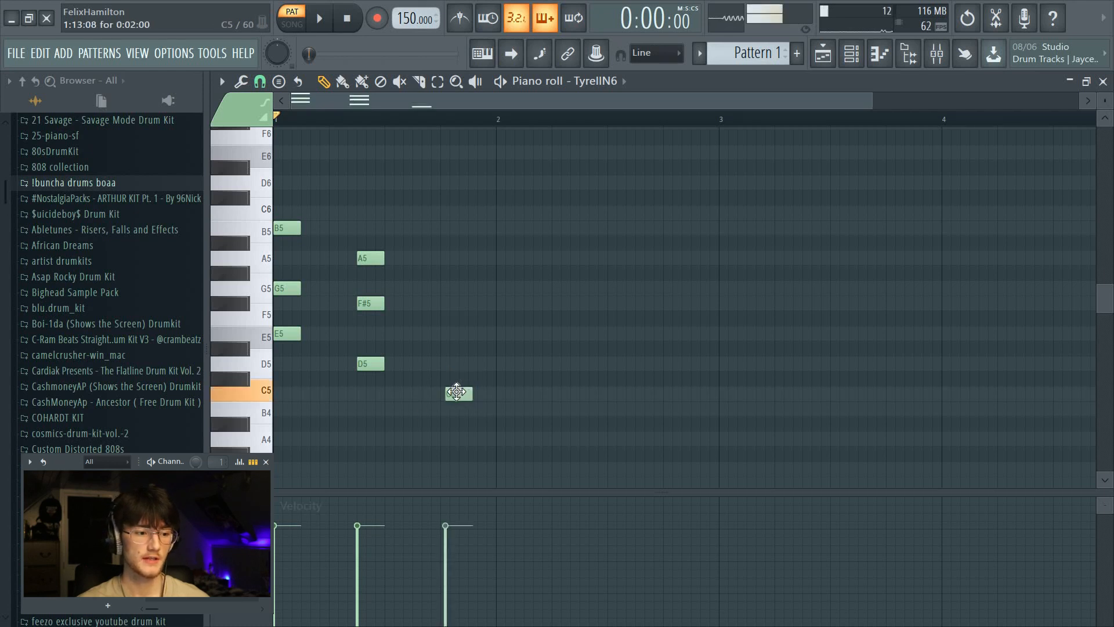
click(444, 336)
click(441, 289)
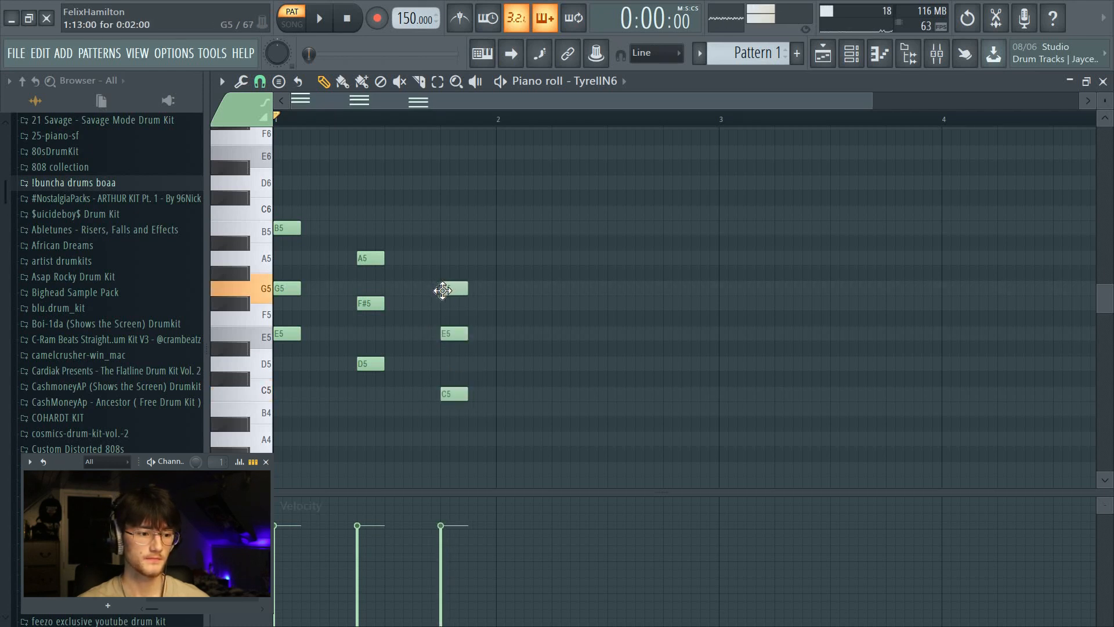
scroll(649, 248, down, 1)
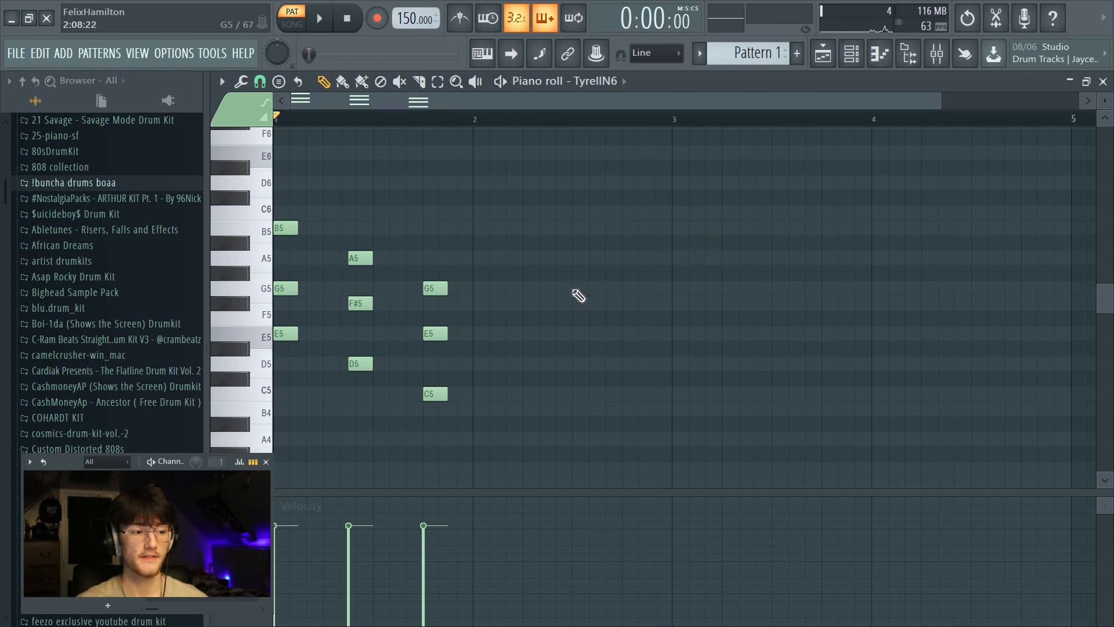
- Complete the melody with G5 and A5 in bar 2, D5-F#5-A5 twice and E5-G5-B5 in bar 3, and A5, G5, A5 in bar 4
click(576, 289)
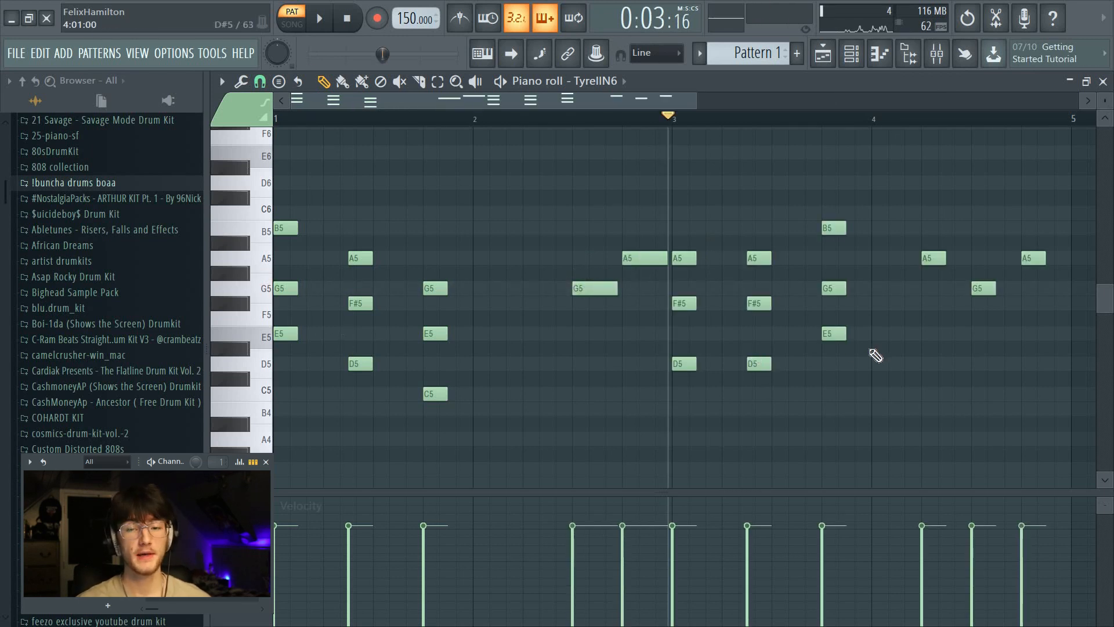
scroll(661, 426, down, 3)
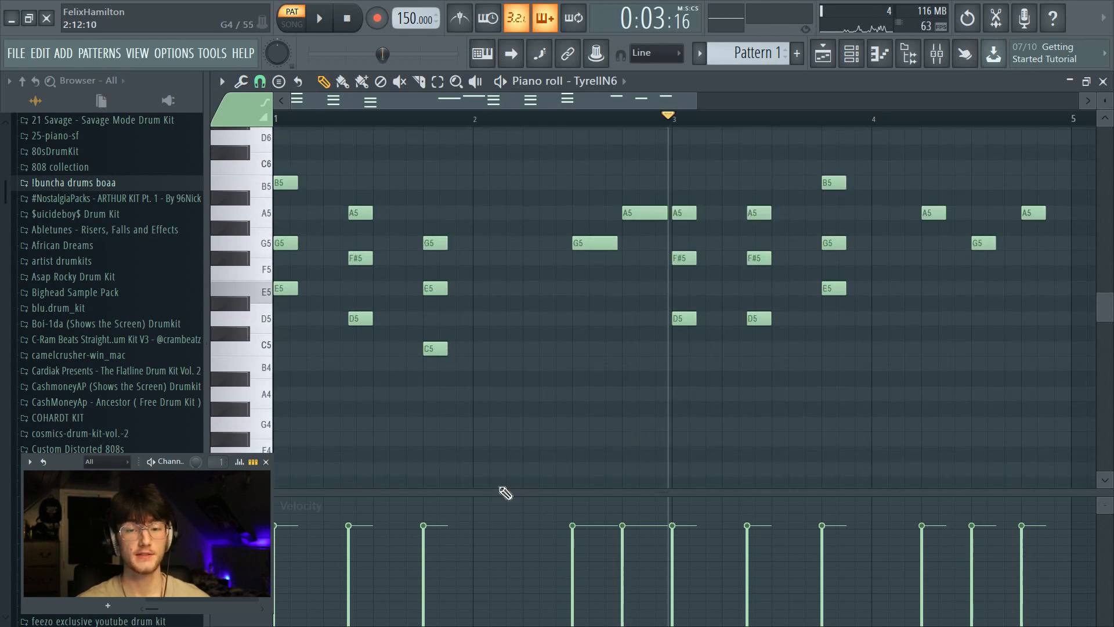
scroll(336, 397, up, 3)
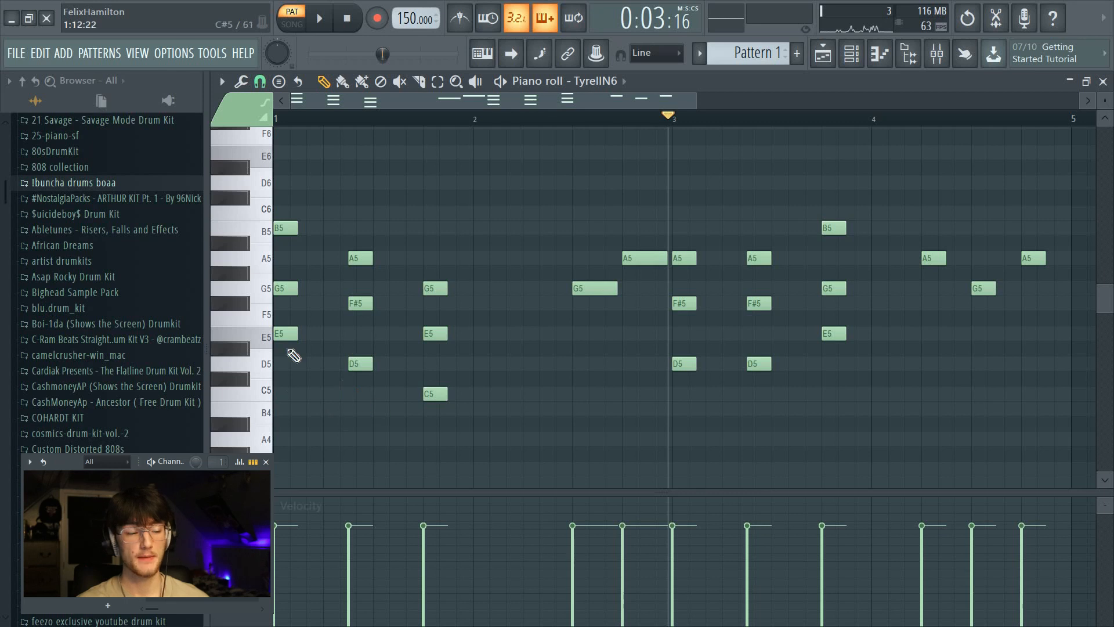
- Duplicate the lowest note of every chord in bars 1 and 3 one octave down, as E4, D4 and C4 bass notes
drag(281, 316, 449, 403)
drag(679, 342, 859, 415)
drag(818, 316, 846, 341)
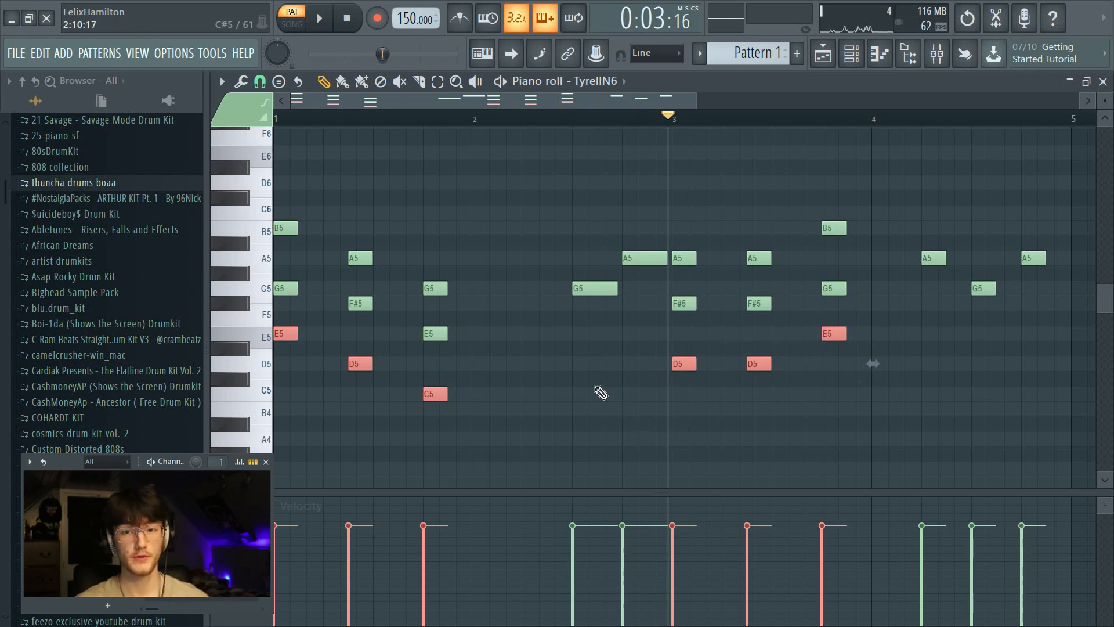
mouse_move(277, 343)
mouse_down()
mouse_move(289, 345)
mouse_move(276, 344)
mouse_move(279, 523)
mouse_move(258, 377)
mouse_move(261, 390)
mouse_up()
scroll(453, 410, up, 2)
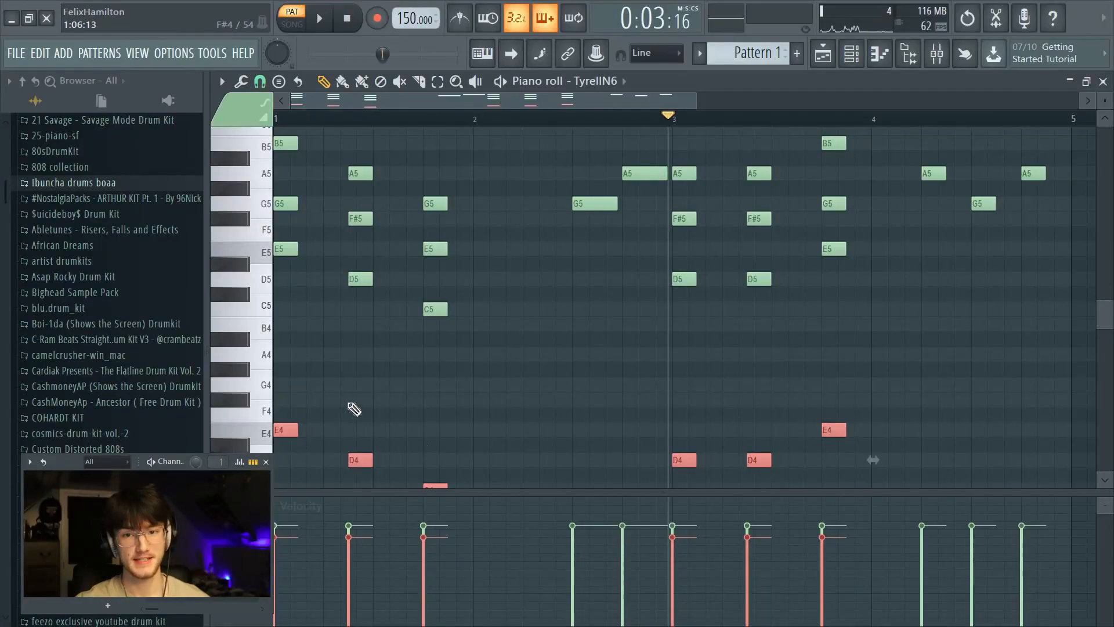
click(615, 357)
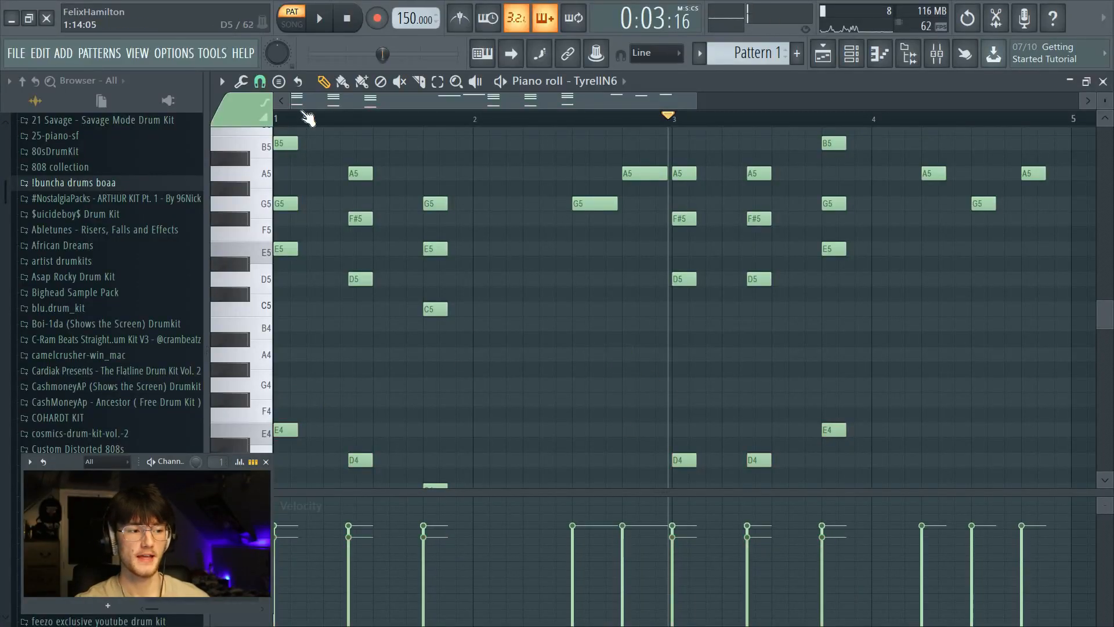
- Play the TyrellN6 pattern to hear the chords with their added bass notes, and stop playback
scroll(435, 174, up, 1)
key(space)
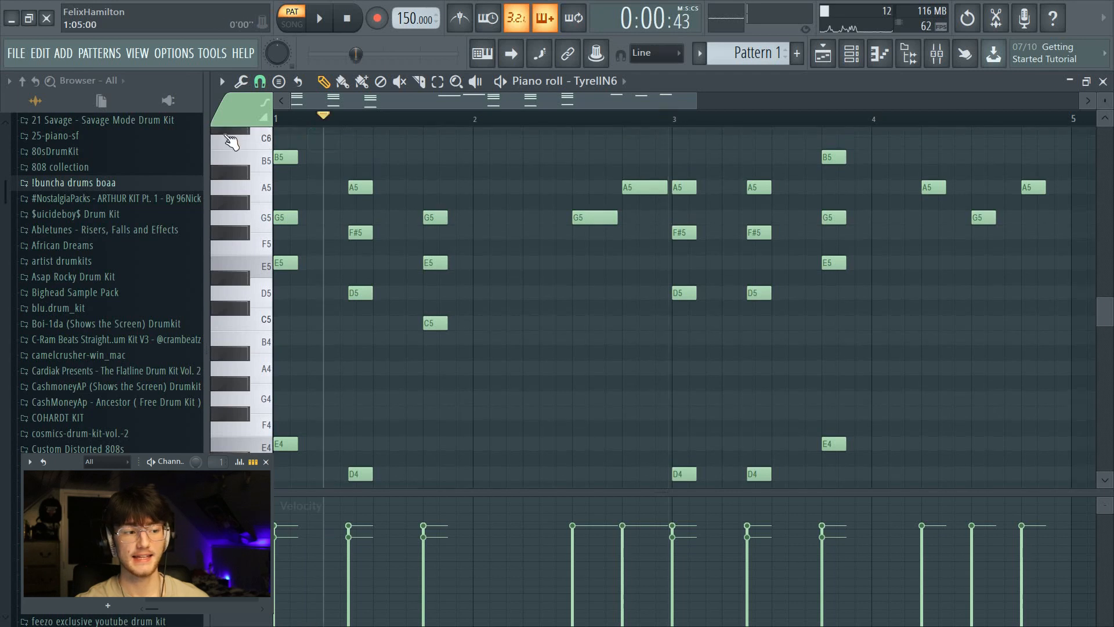
key(space)
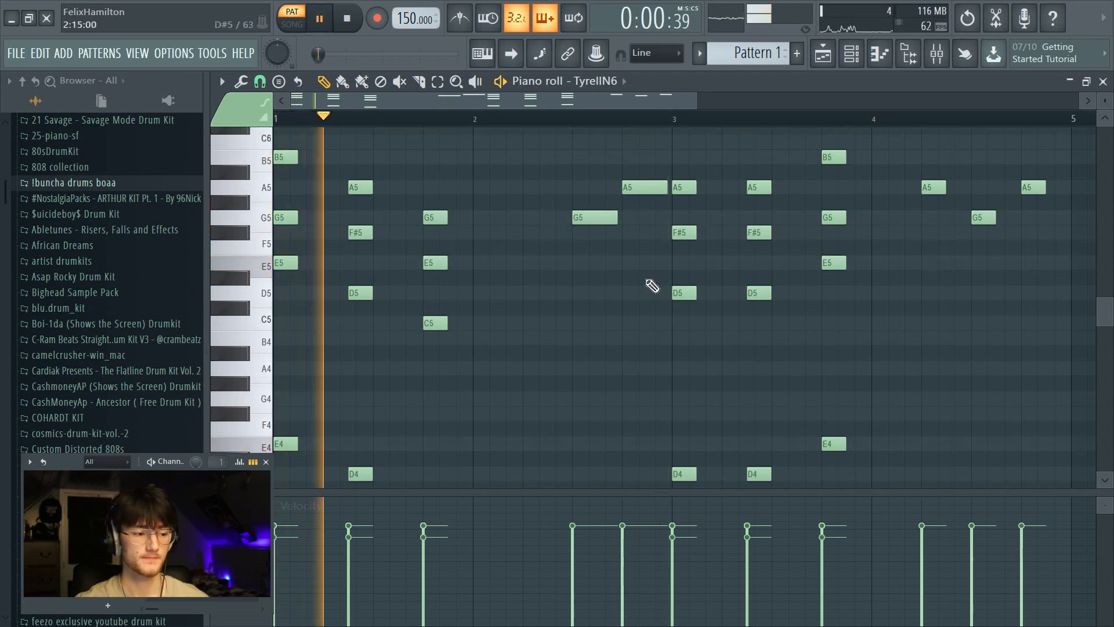
scroll(654, 287, down, 1)
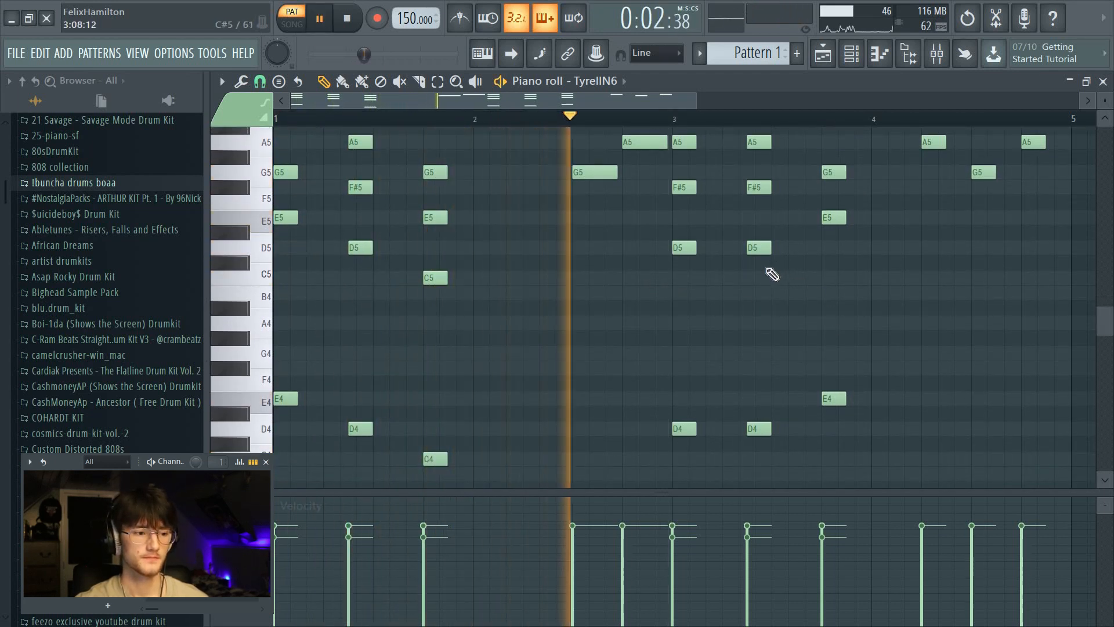
scroll(766, 275, up, 1)
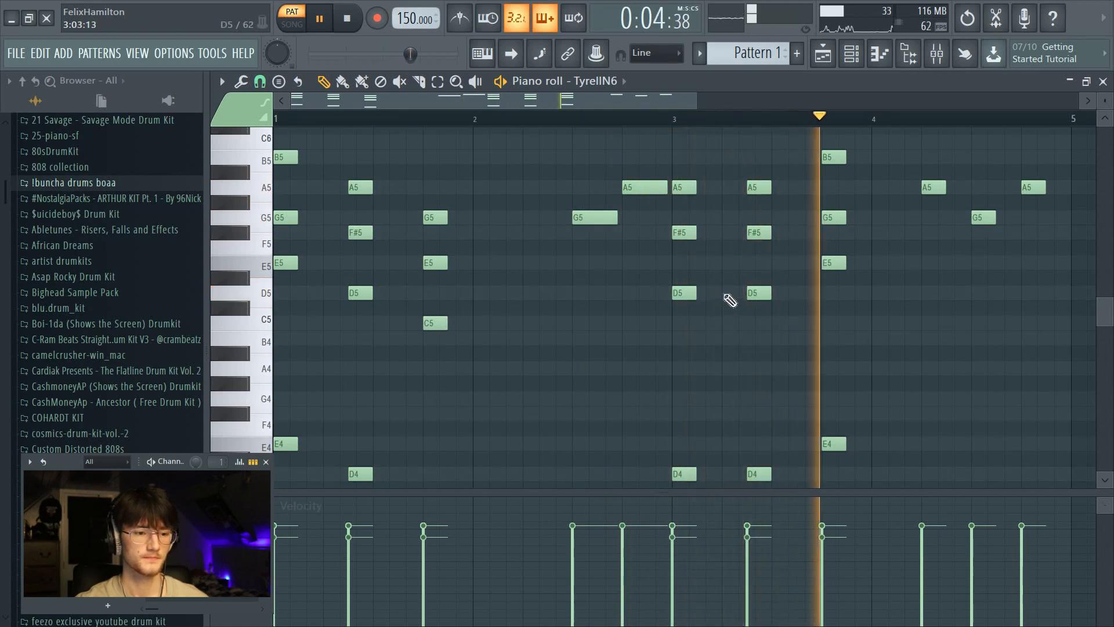
key(space)
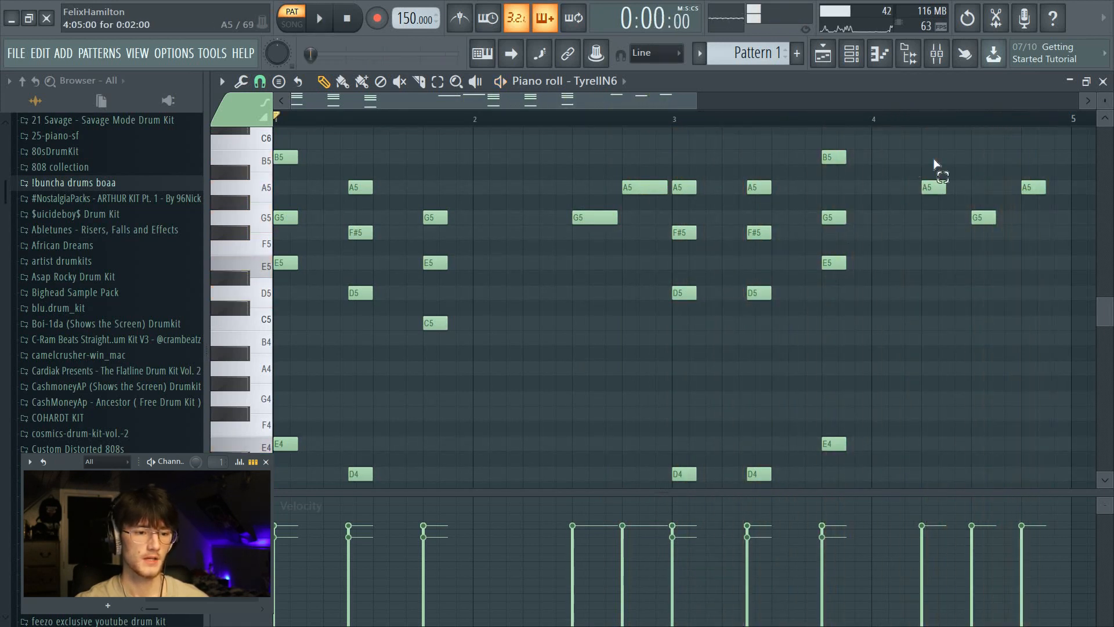
- Lengthen the A5, G5 and A5 notes in bar 4 to four steps each and close the Piano roll
drag(927, 151, 1039, 197)
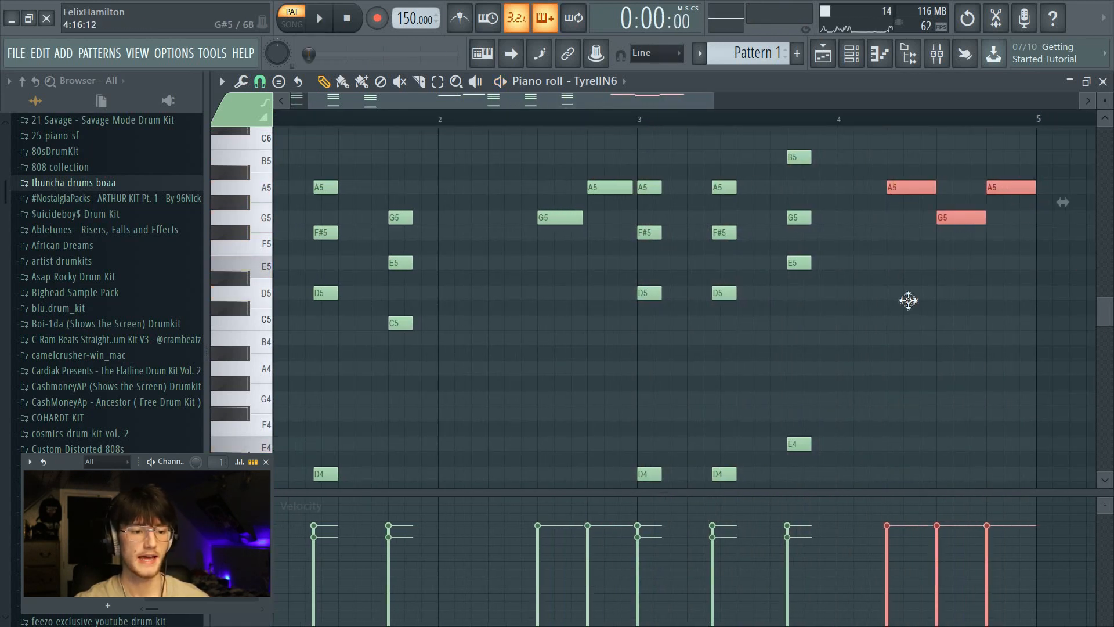
click(909, 295)
right_click(944, 294)
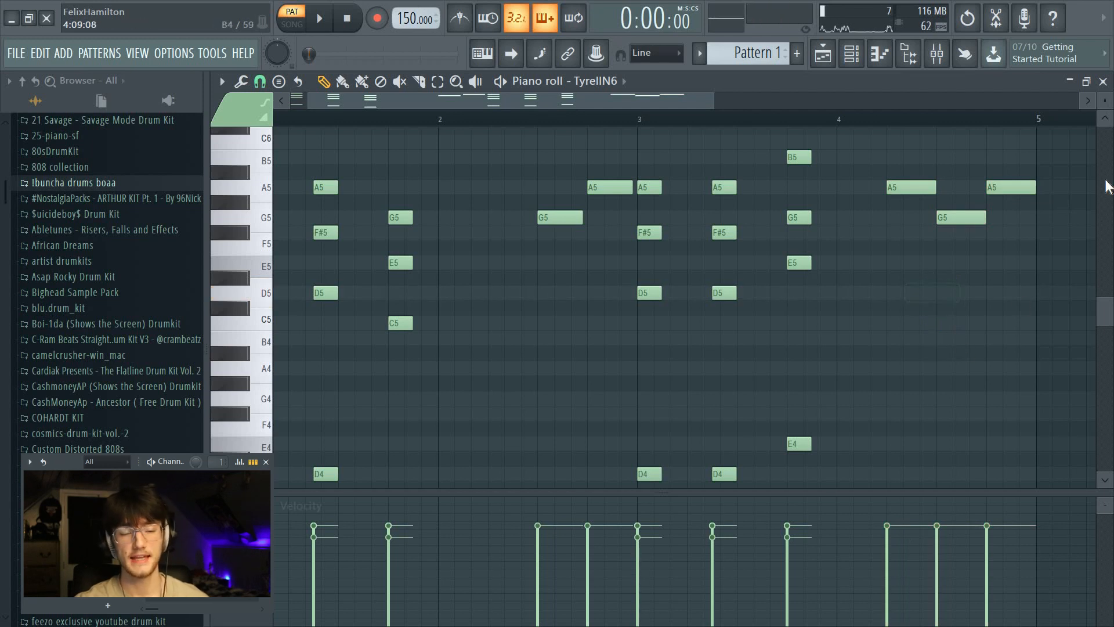
click(1103, 81)
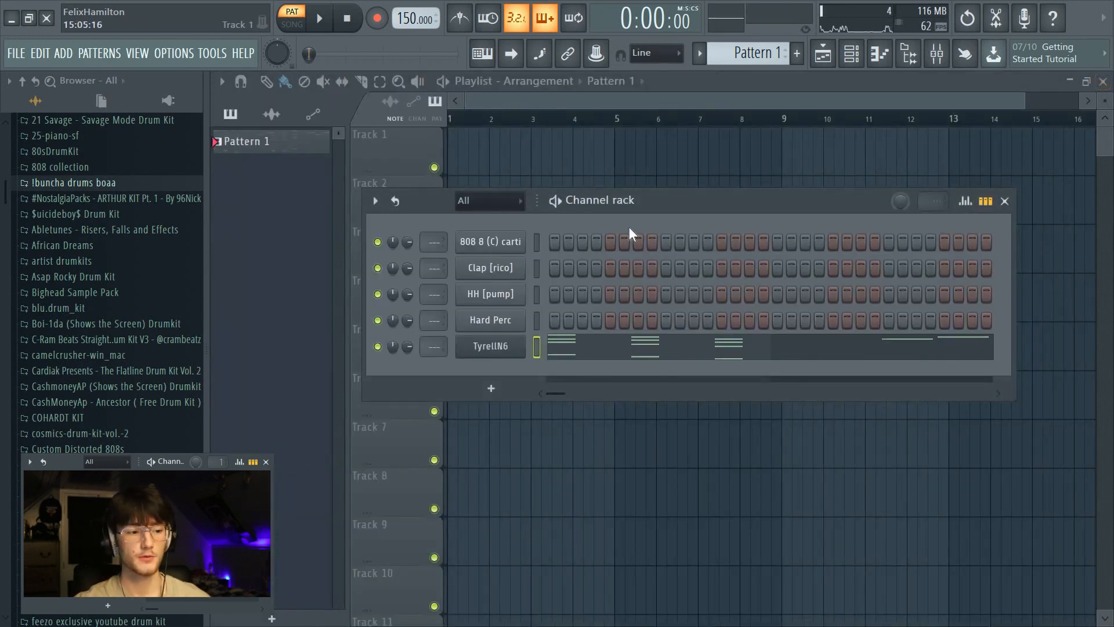
- Place a Clap [rico] hit on step 9 of each of the four bars in the Channel rack
click(665, 270)
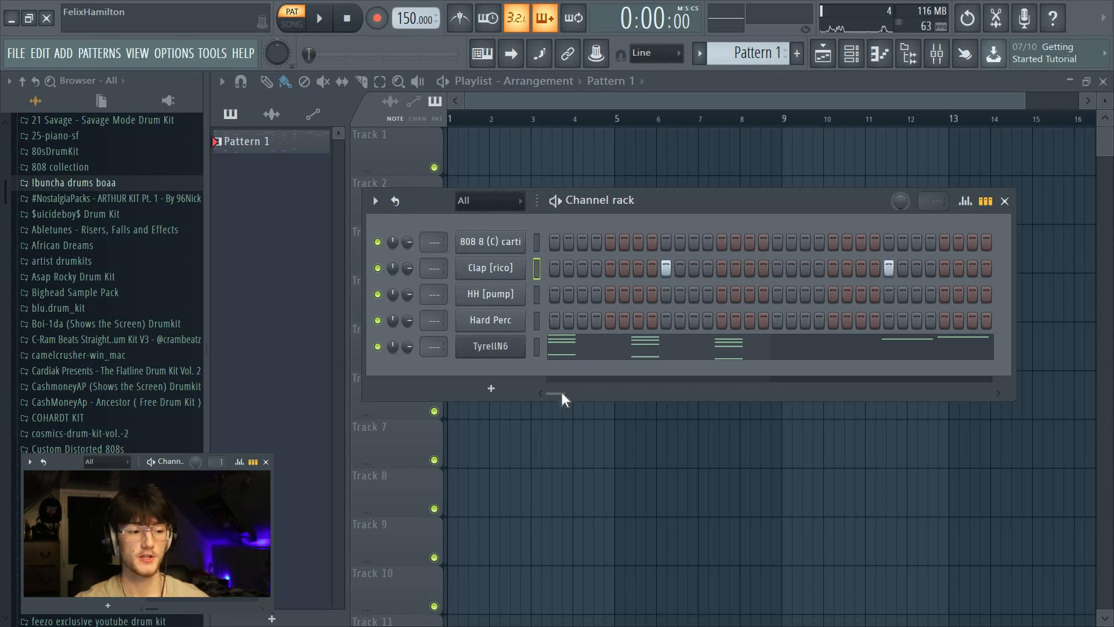
drag(562, 392, 573, 392)
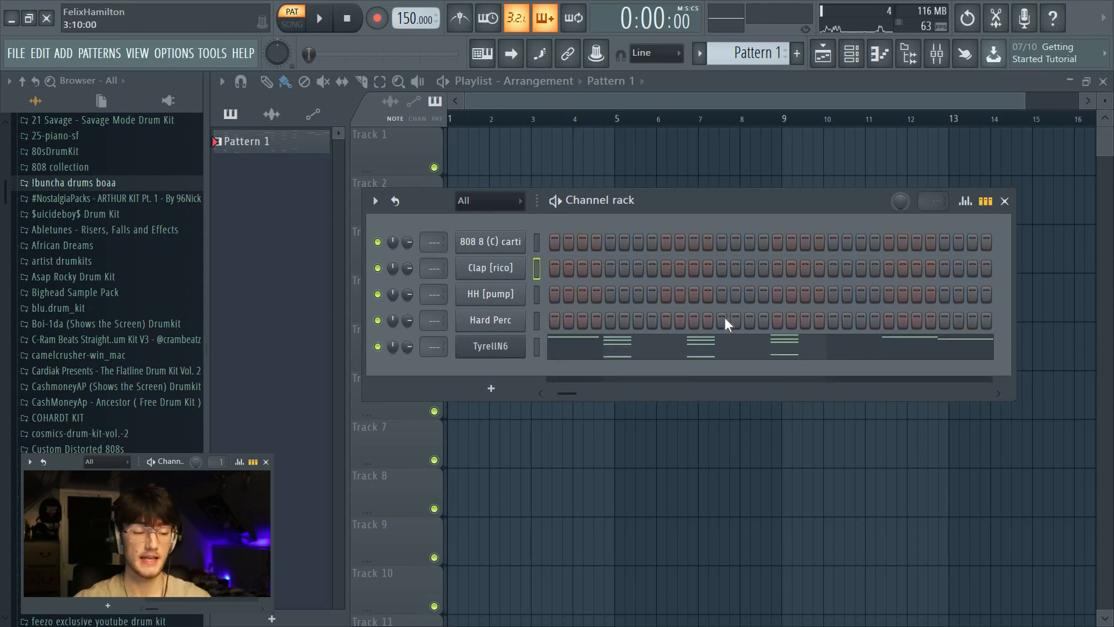
drag(573, 393, 580, 390)
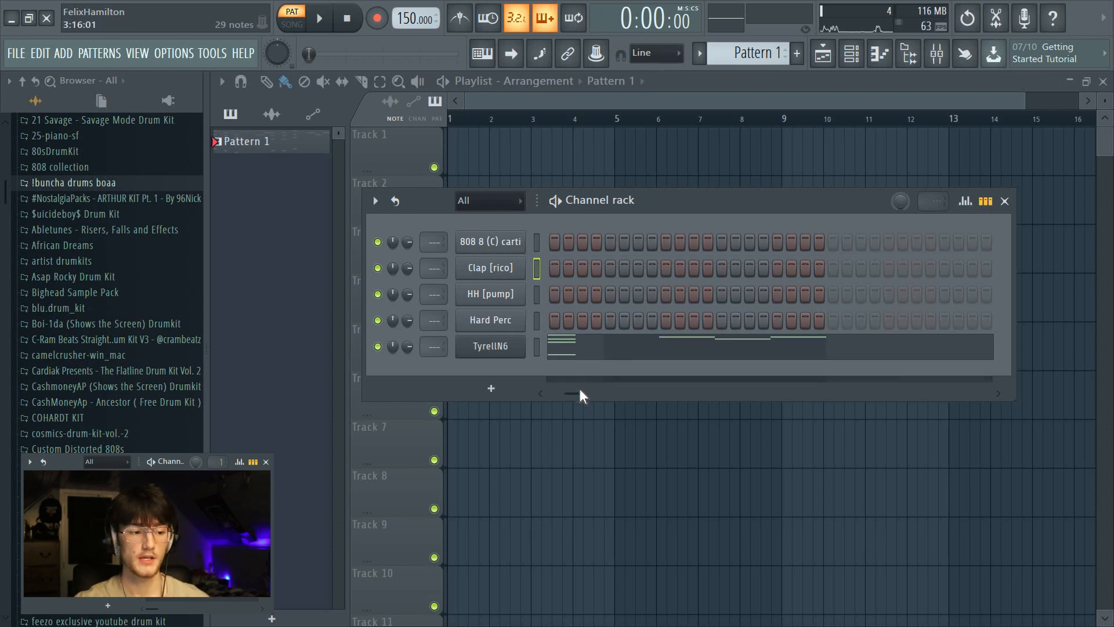
drag(580, 389, 550, 392)
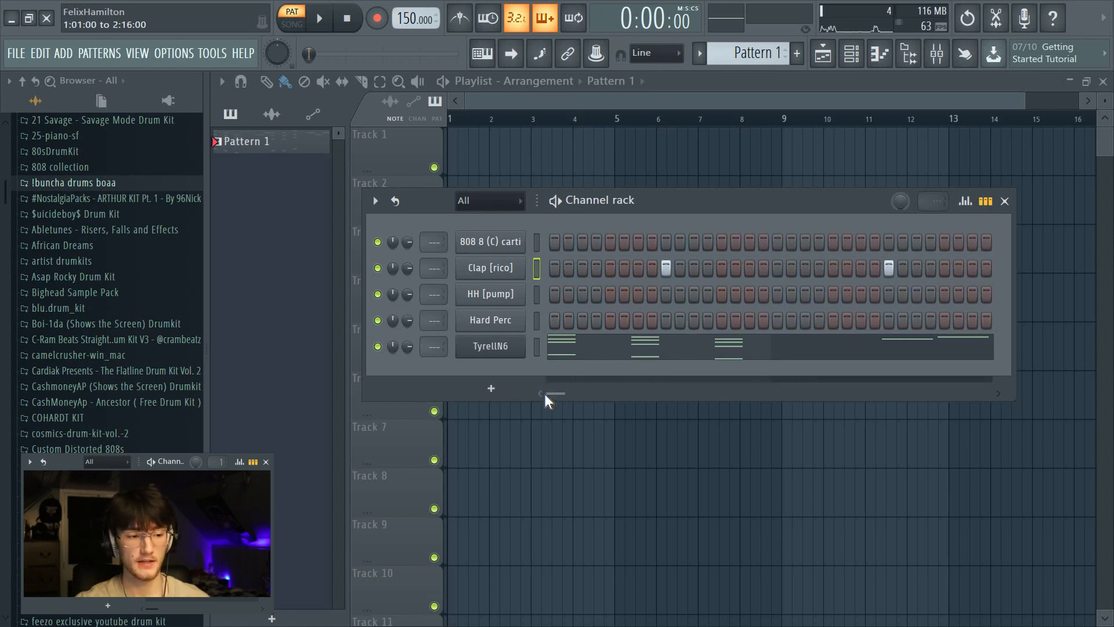
drag(551, 393, 527, 395)
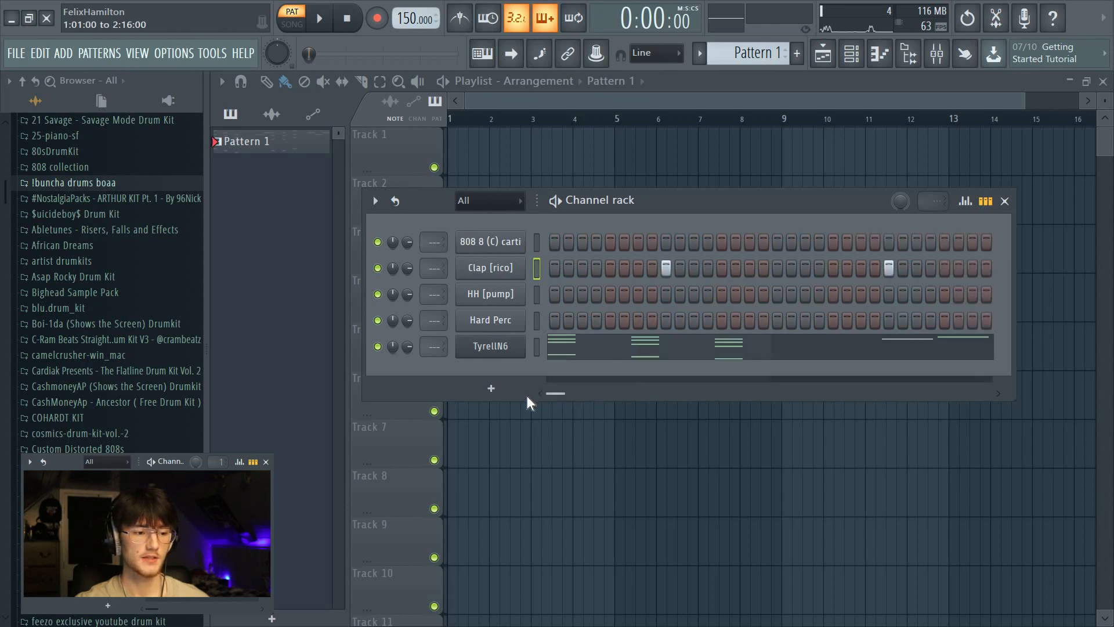
- Open the Clap [rico] Piano roll, check the clap positions across the four bars, and close it
right_click(514, 264)
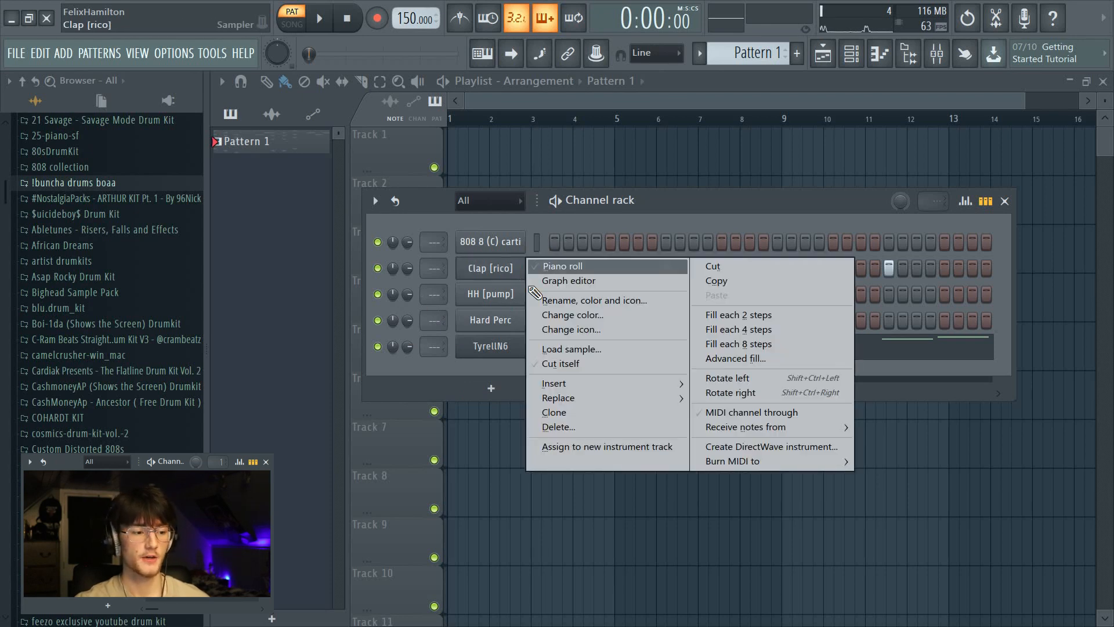
click(580, 267)
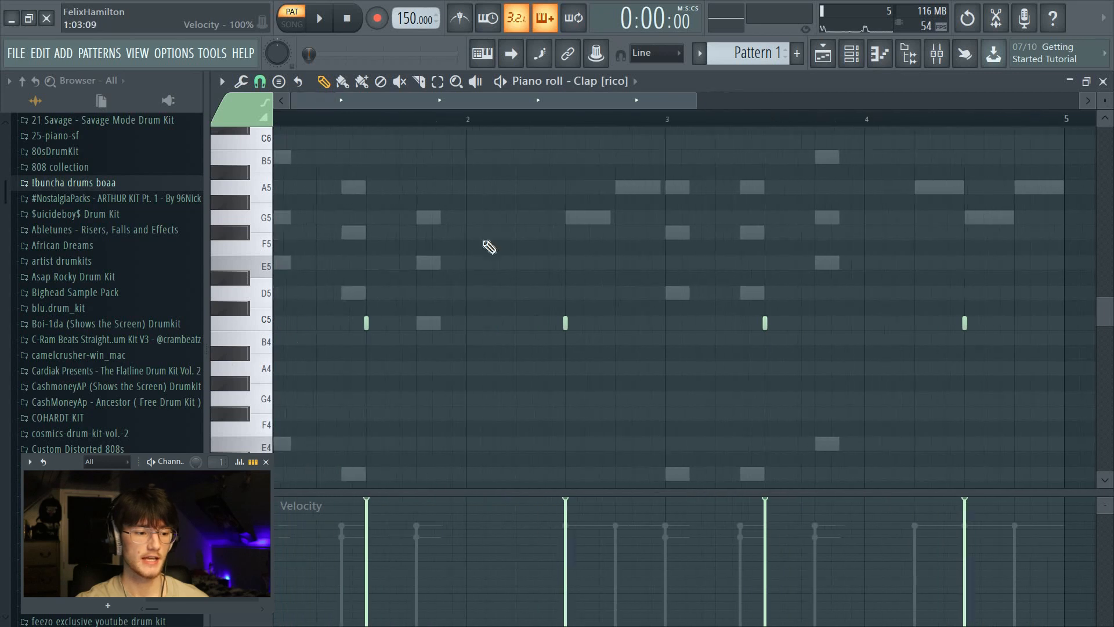
click(1103, 81)
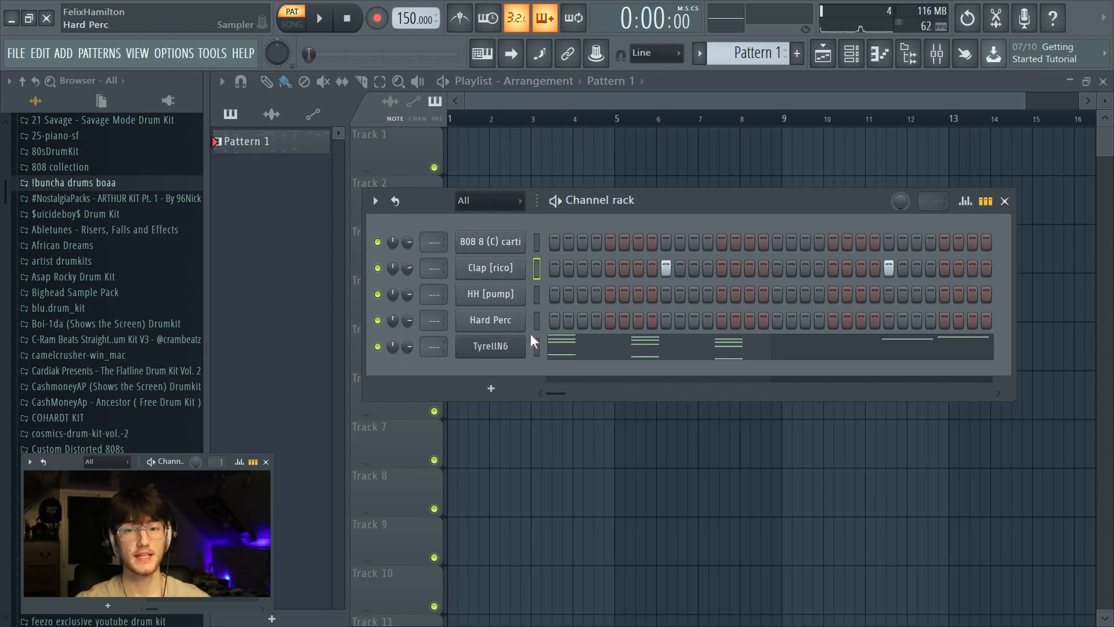
- Fill the HH [pump] channel with a hit on every 2 steps
right_click(507, 297)
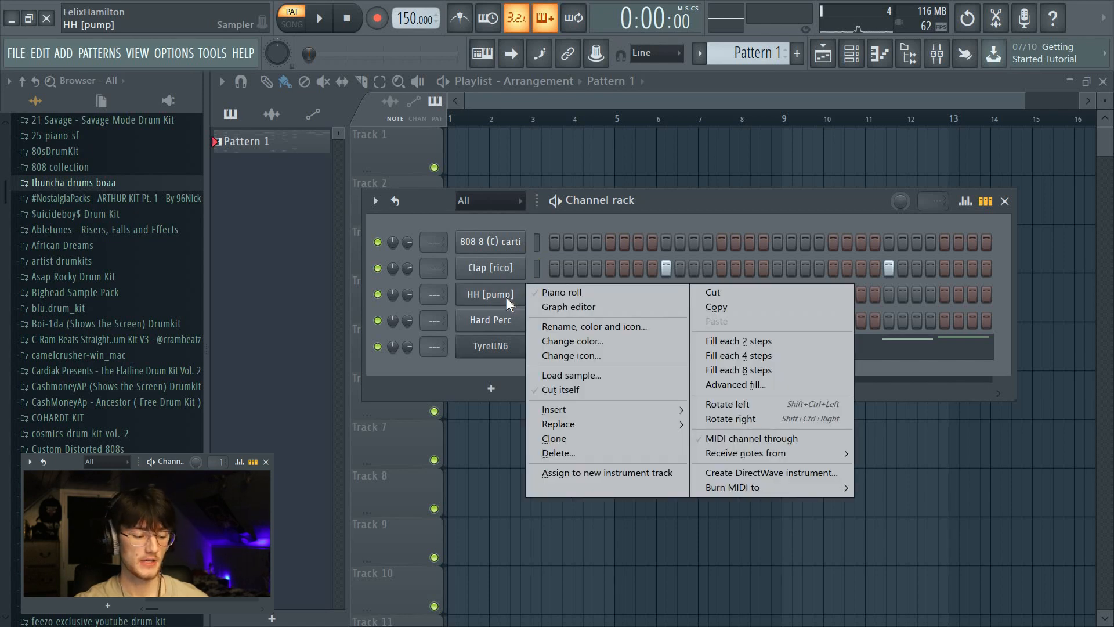
click(738, 341)
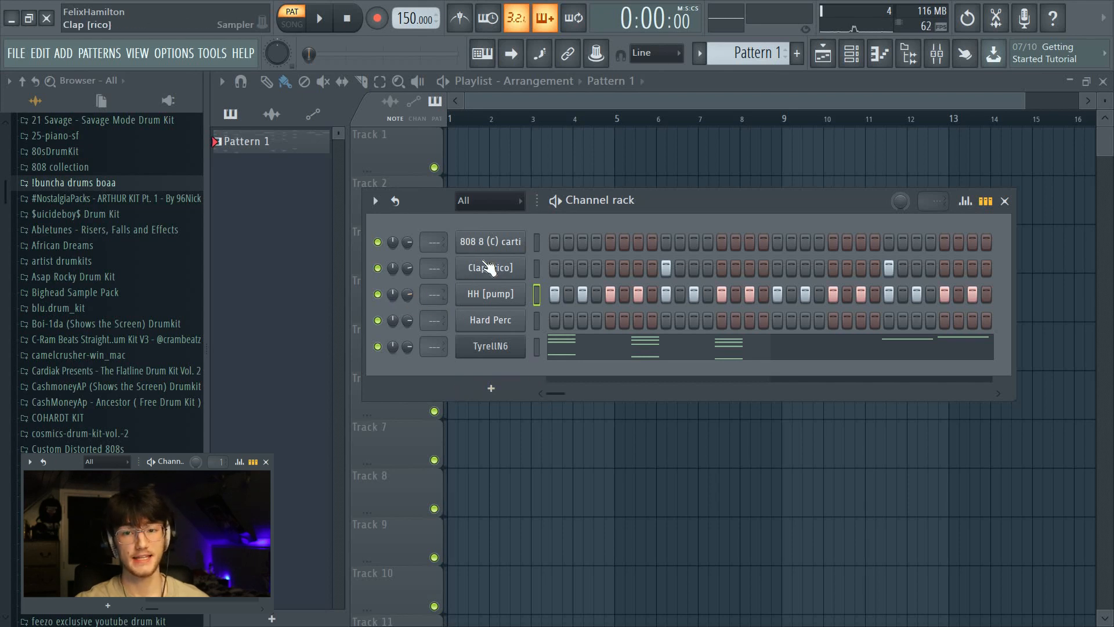
- Audition the pattern, try the Clap [rico] channel volume at 99%, and turn it back down
key(space)
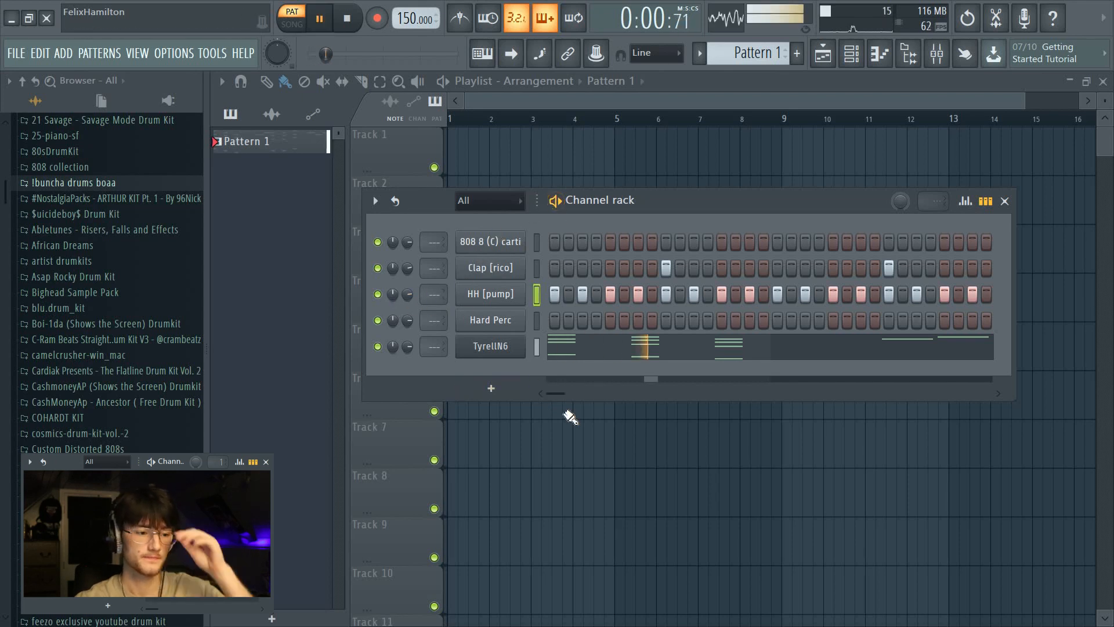
mouse_move(412, 291)
mouse_down()
mouse_move(416, 274)
mouse_move(413, 290)
mouse_up()
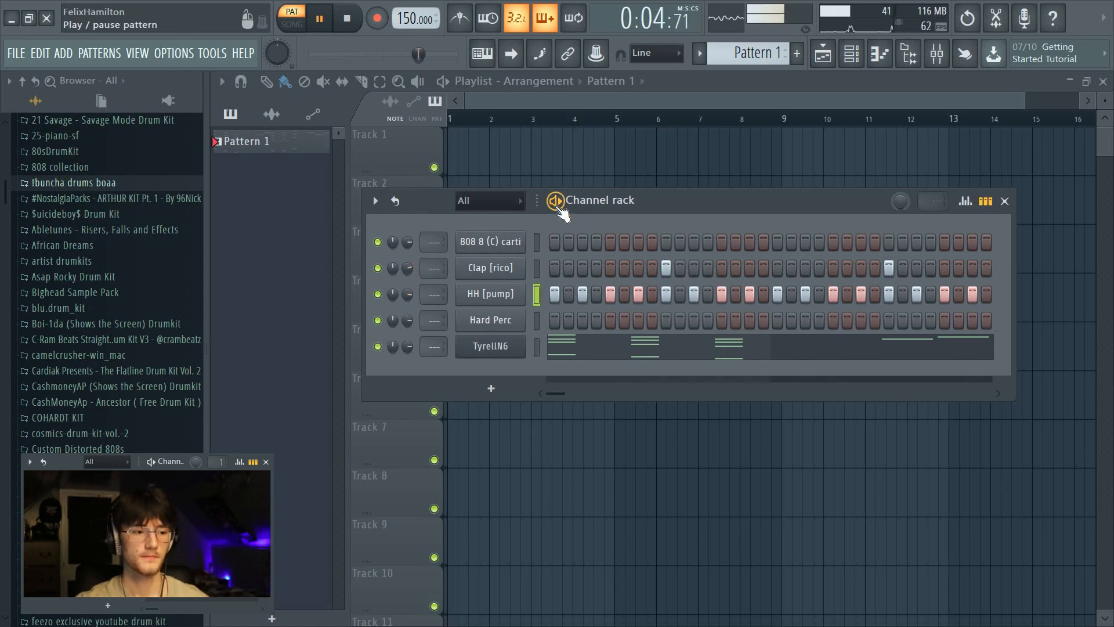
key(space)
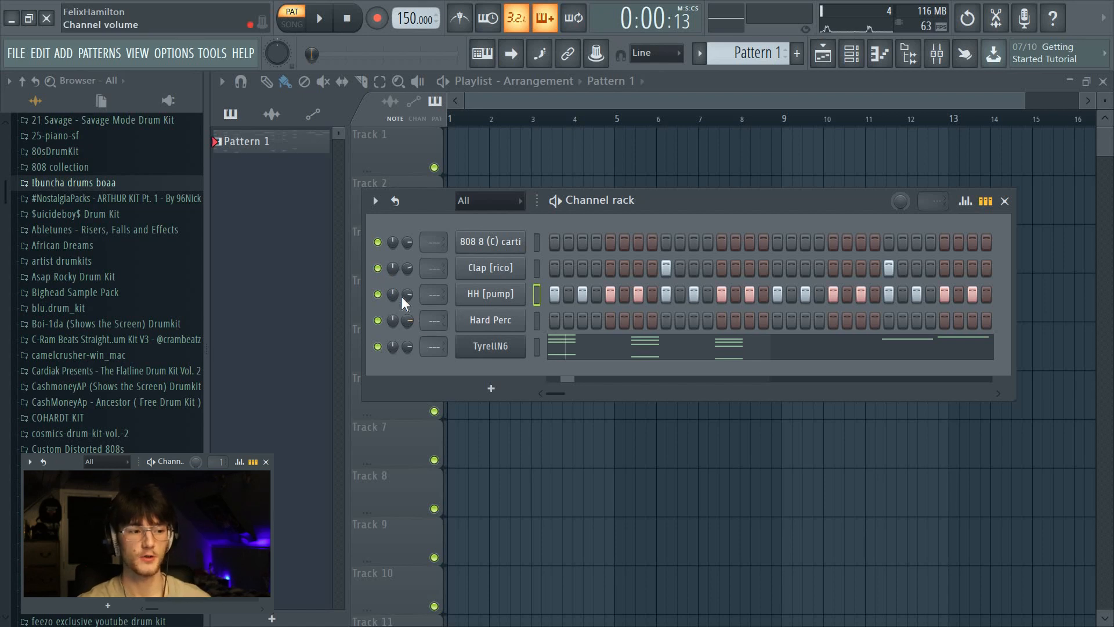
drag(416, 264, 403, 271)
key(space)
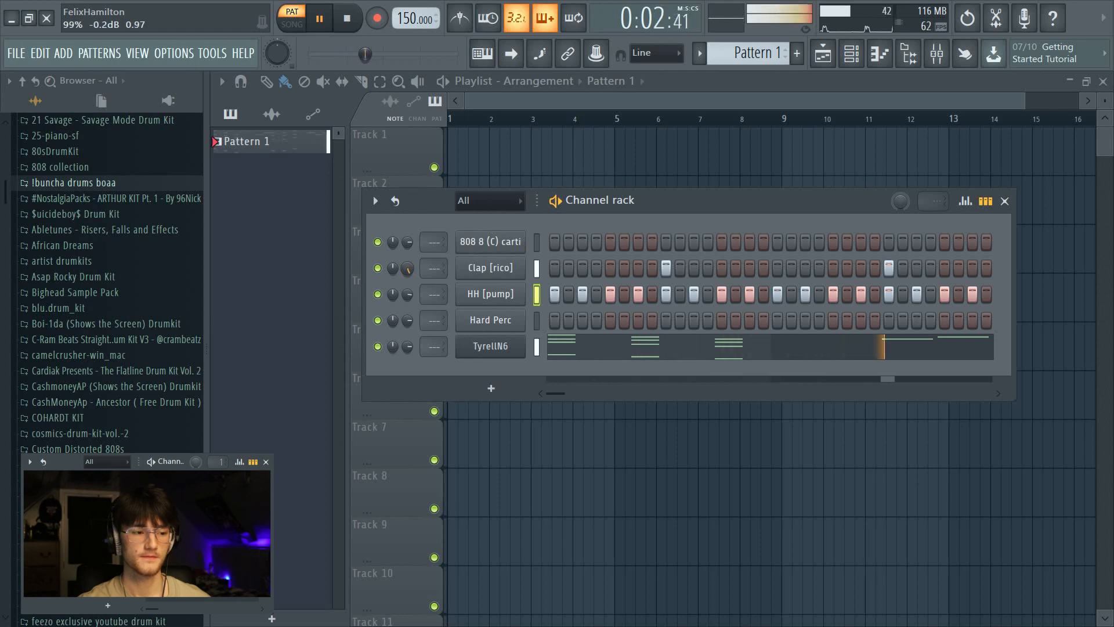
key(space)
drag(408, 268, 393, 274)
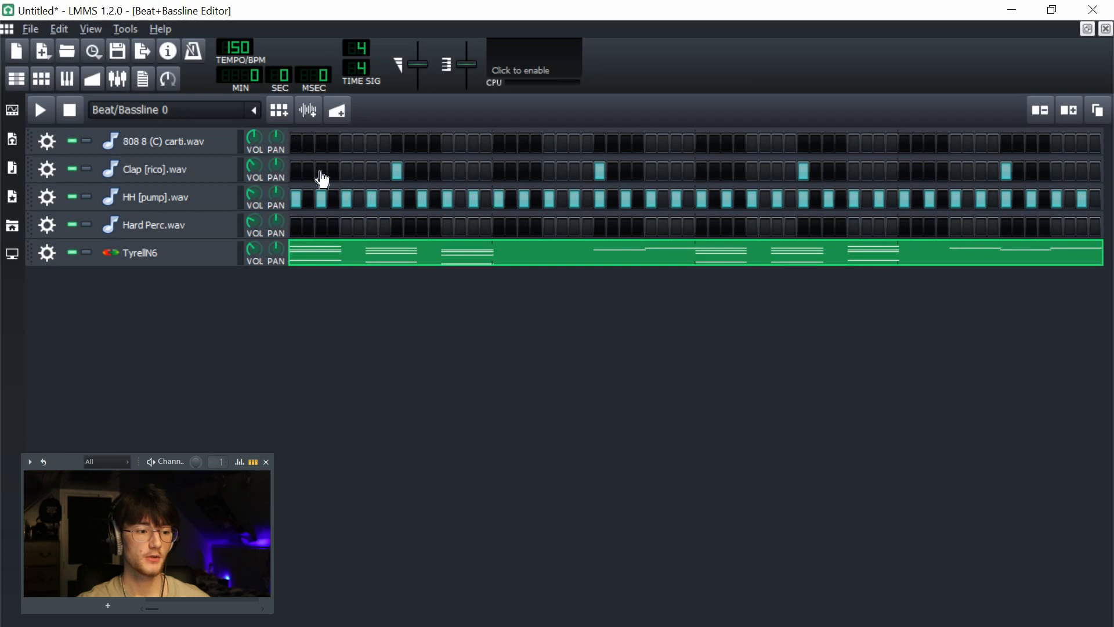
- Switch to LMMS and place Hard Perc.wav hits on steps 15, 19 and 51 of the beat pattern
click(473, 227)
click(524, 227)
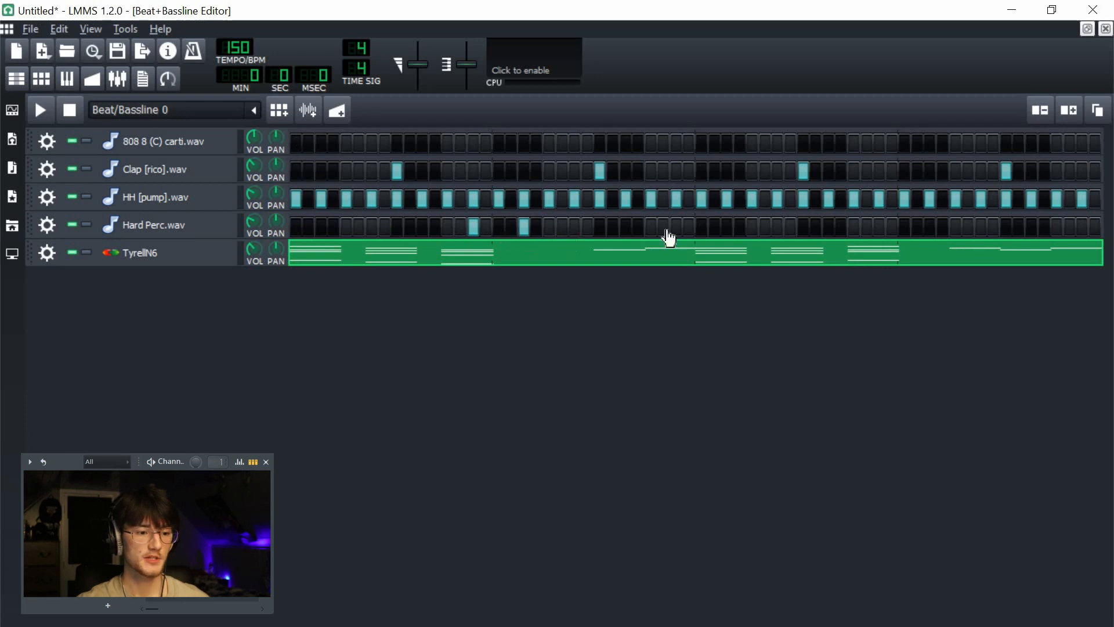
click(930, 226)
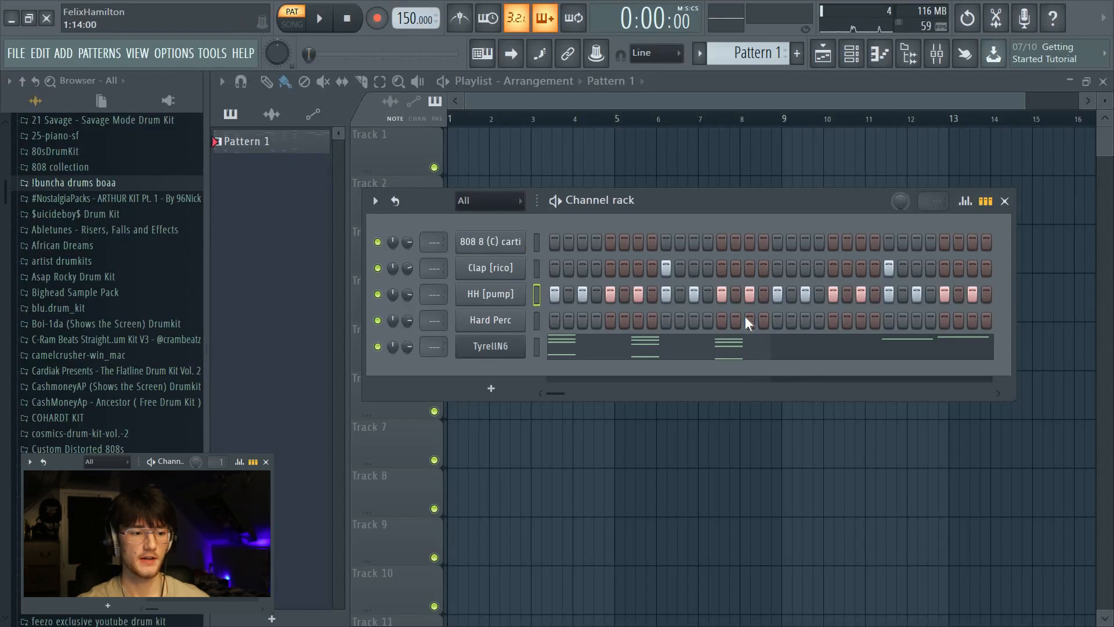
- Switch to FL Studio and place matching Hard Perc hits on steps 15, 19 and 51 of Pattern 1
click(750, 321)
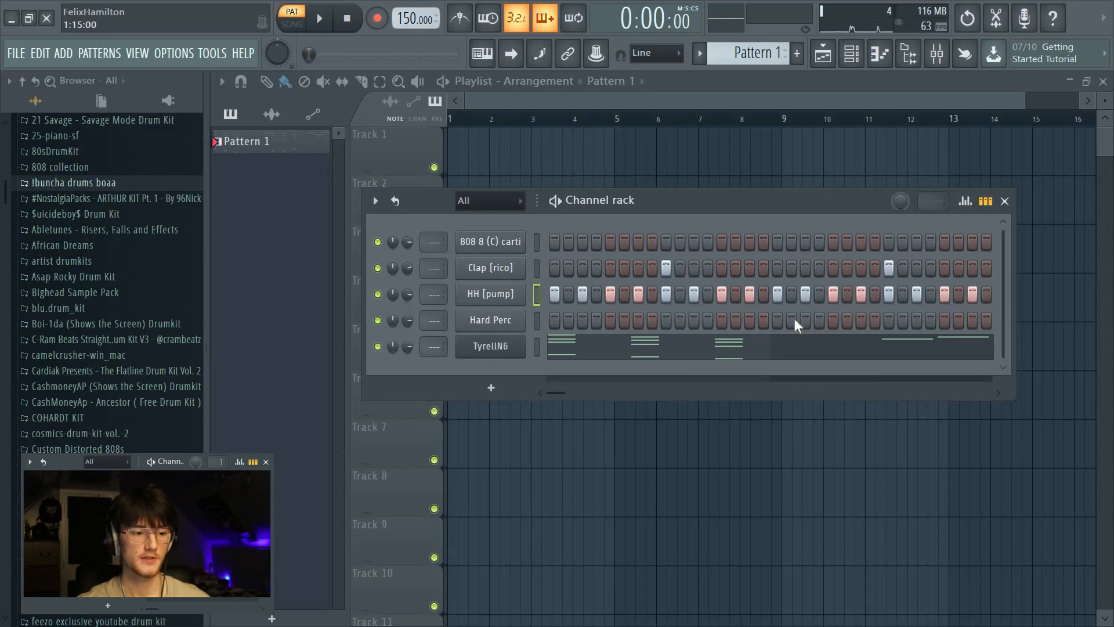
click(806, 320)
key(ctrl+z)
key(ctrl+z)
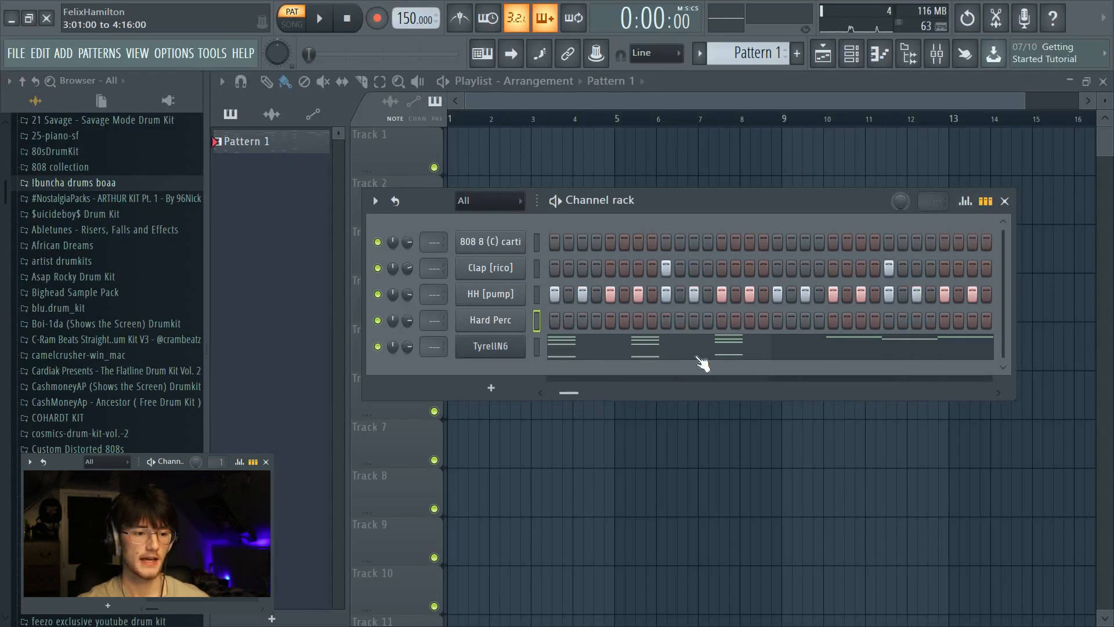
click(806, 320)
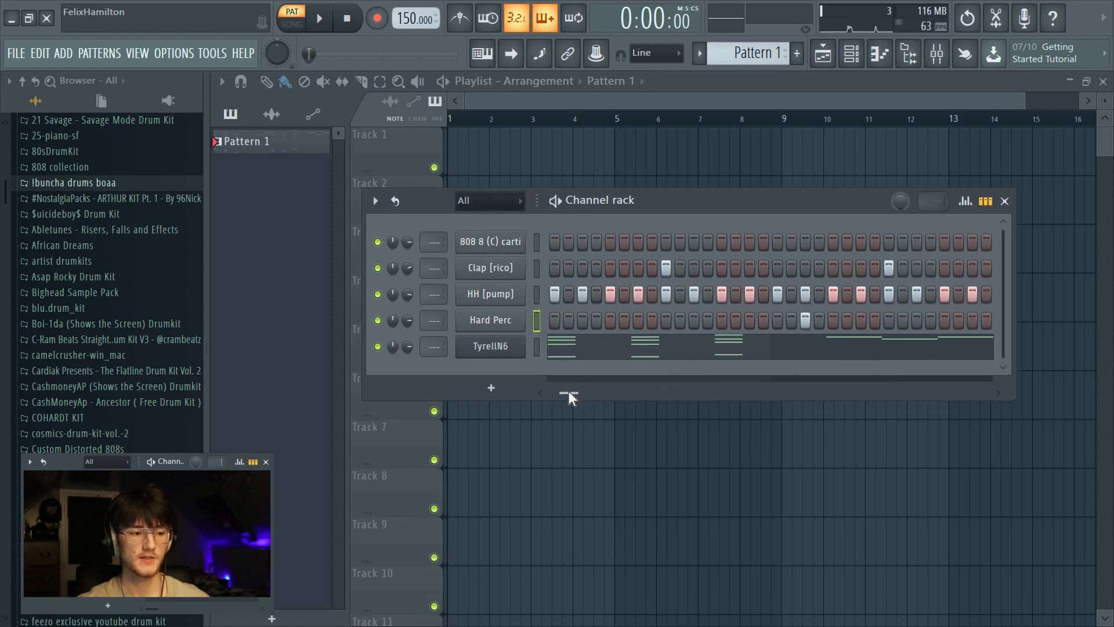
mouse_move(568, 391)
mouse_down()
mouse_move(578, 392)
mouse_move(559, 391)
mouse_up()
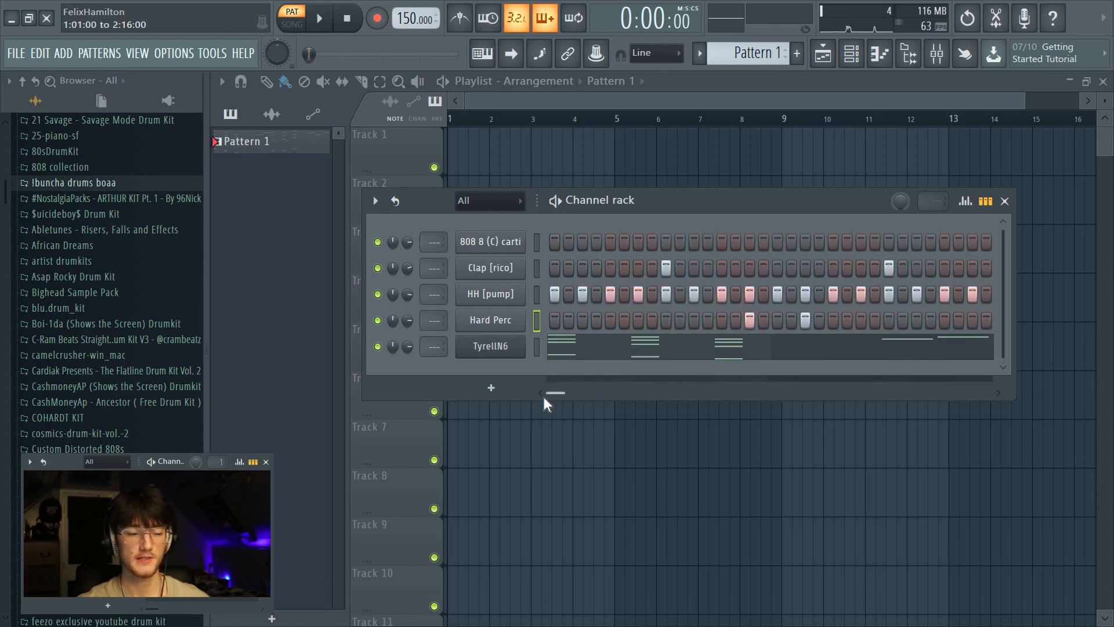
- Widen the Channel rack and narrow the browser to show more pattern steps, keeping the Channel rack open
drag(638, 200, 520, 203)
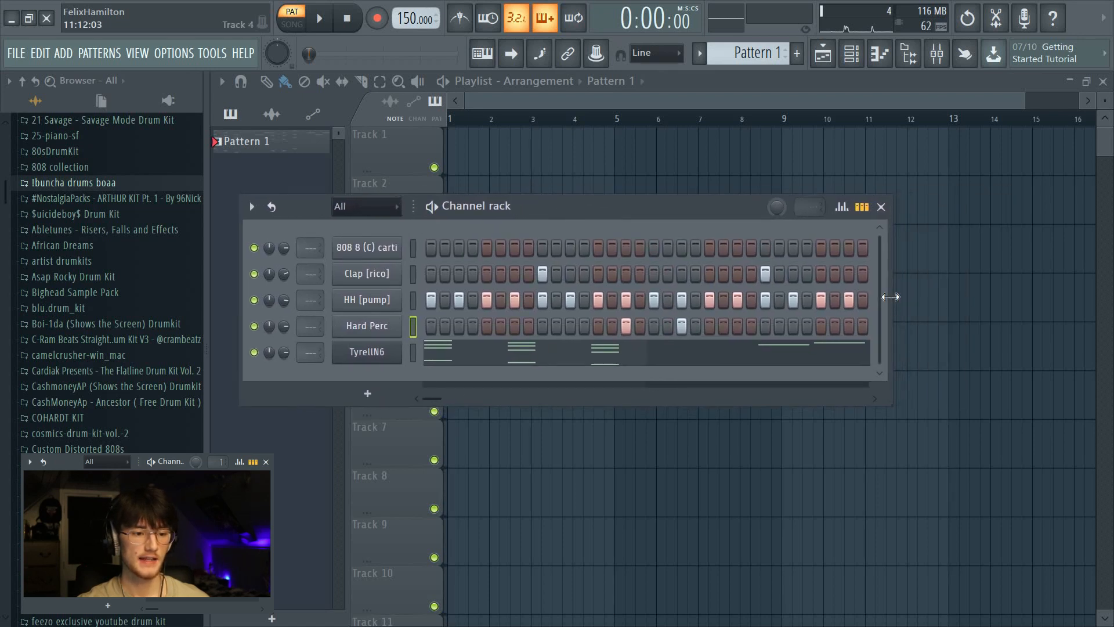
drag(893, 300, 1112, 302)
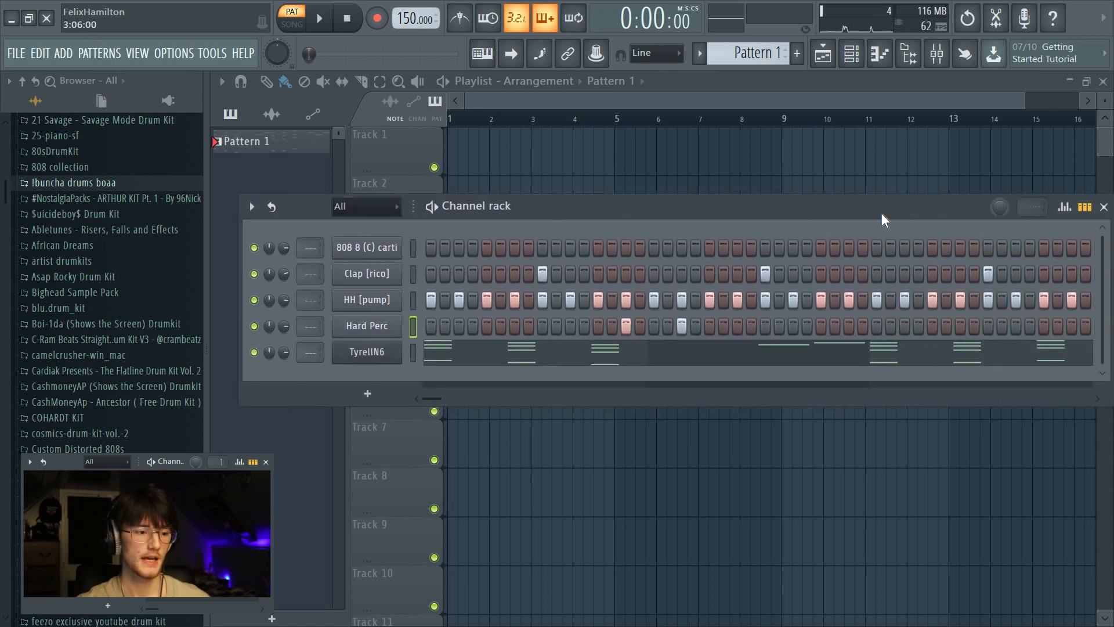
drag(882, 214, 857, 213)
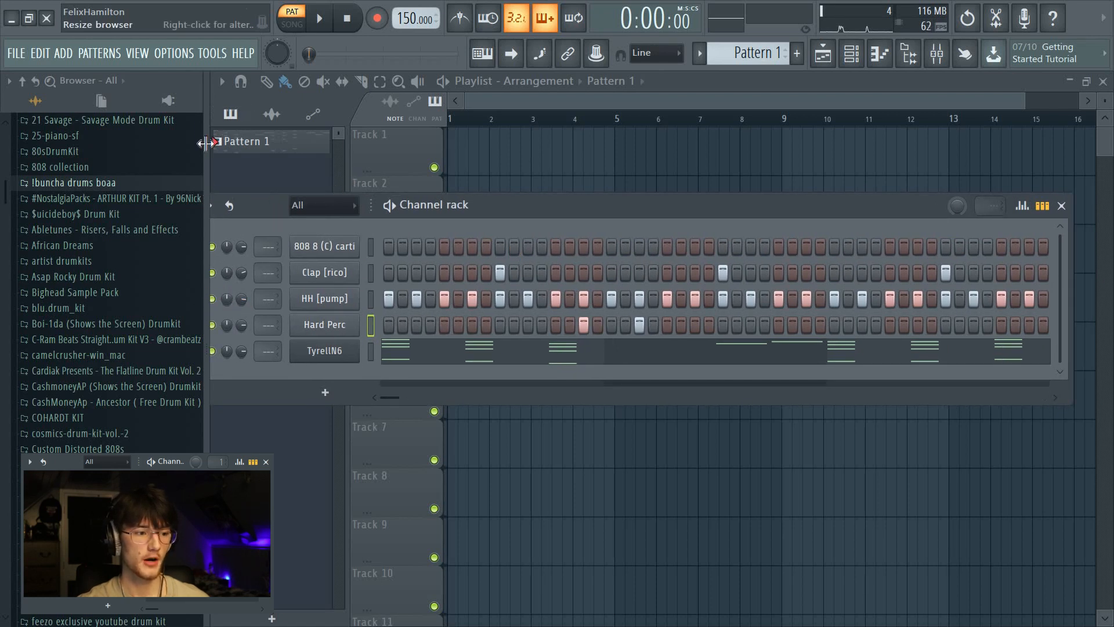
drag(206, 153, 130, 159)
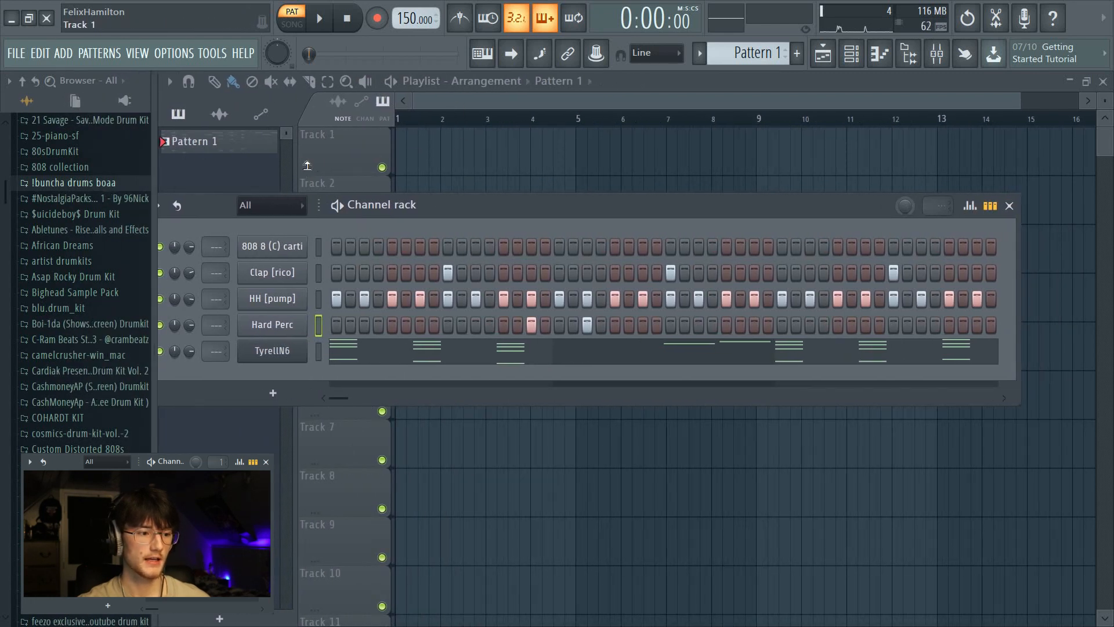
drag(307, 165, 332, 171)
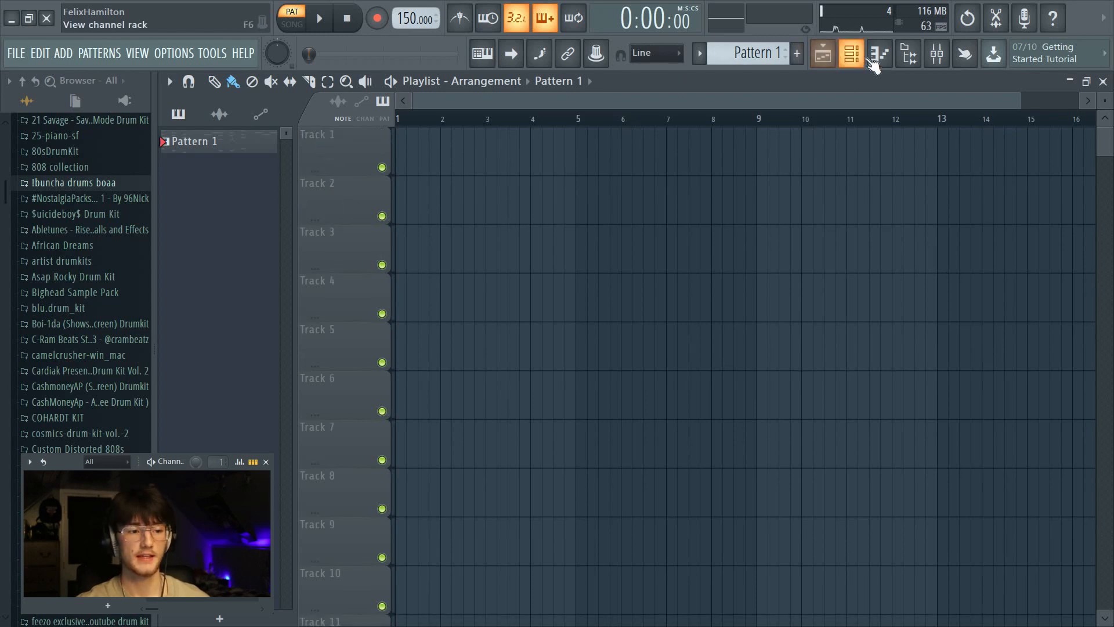
click(851, 53)
drag(624, 213, 701, 213)
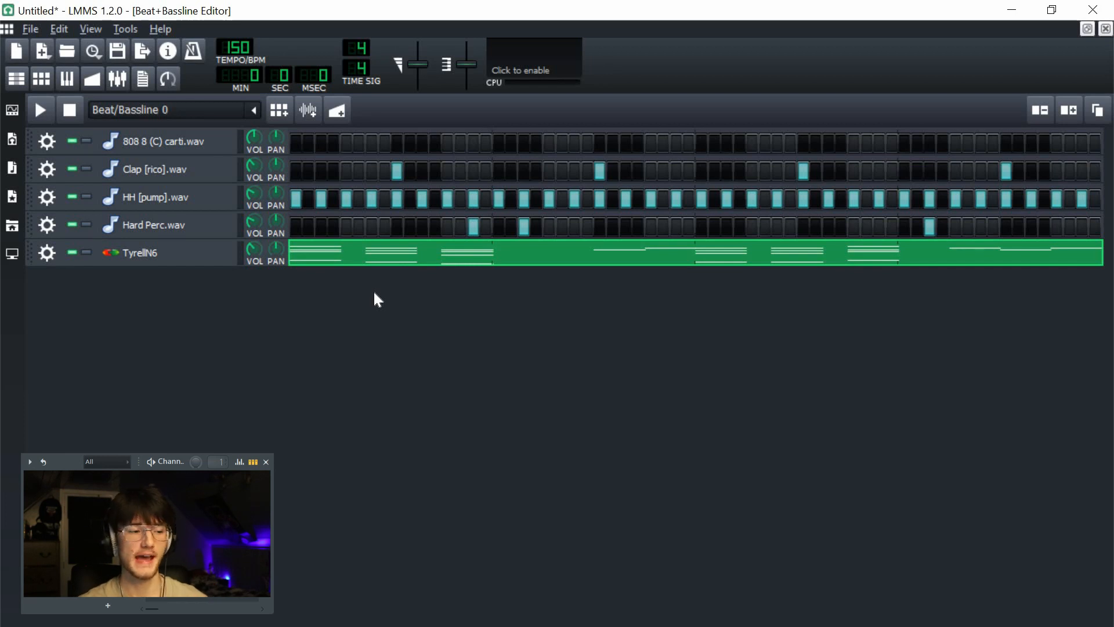
- Switch to LMMS and copy the lowest note of each chord from the TyrellN6 pattern
right_click(355, 264)
click(360, 231)
right_click(374, 251)
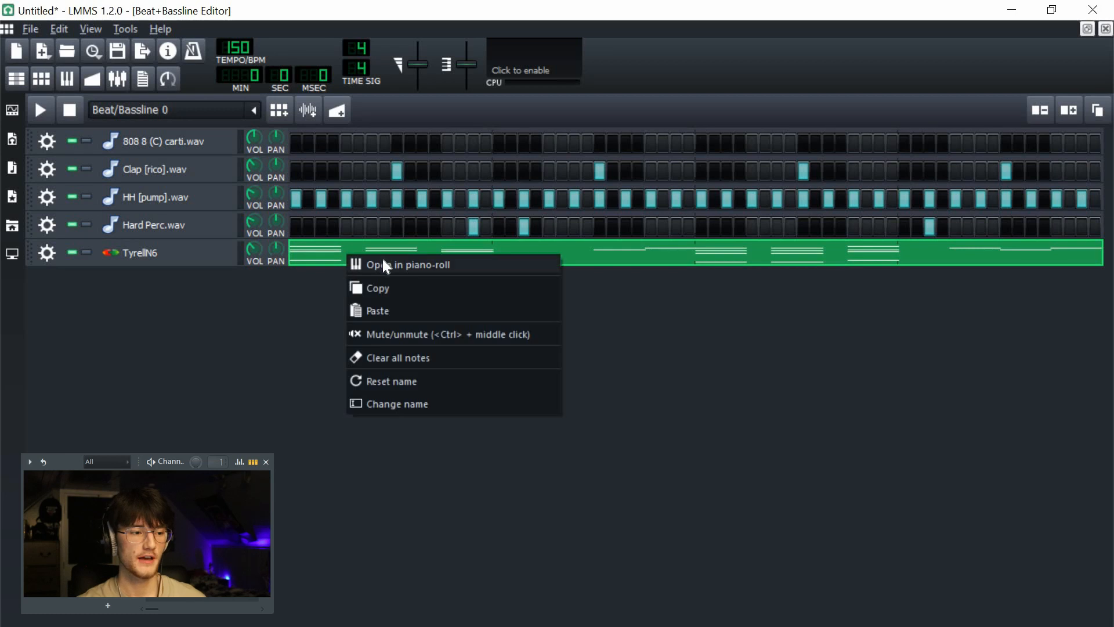
click(382, 259)
scroll(348, 305, down, 2)
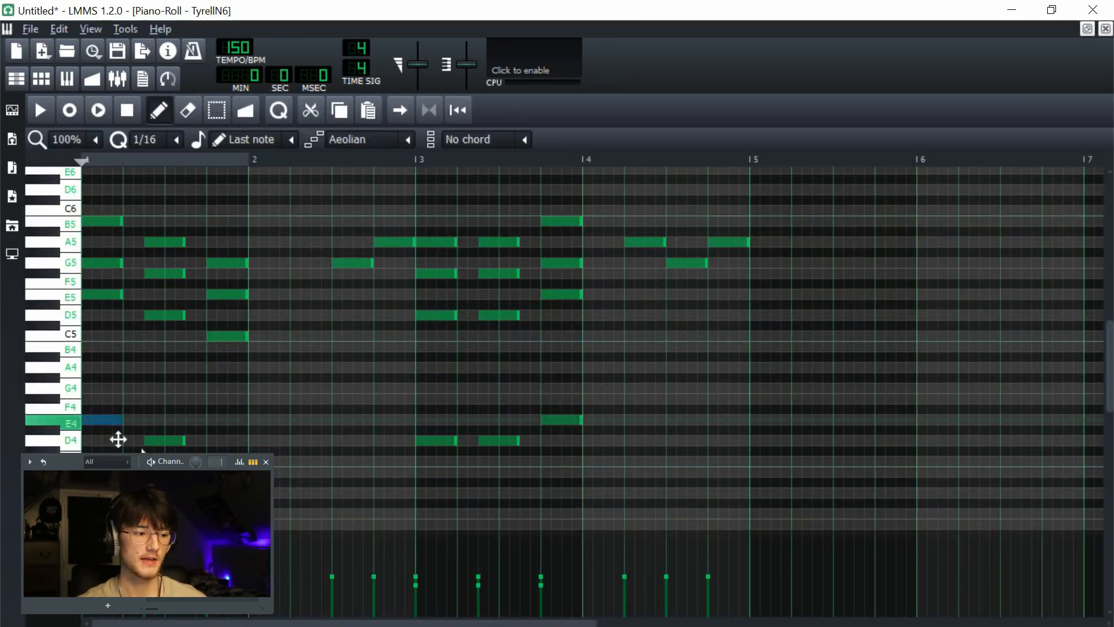
click(116, 420)
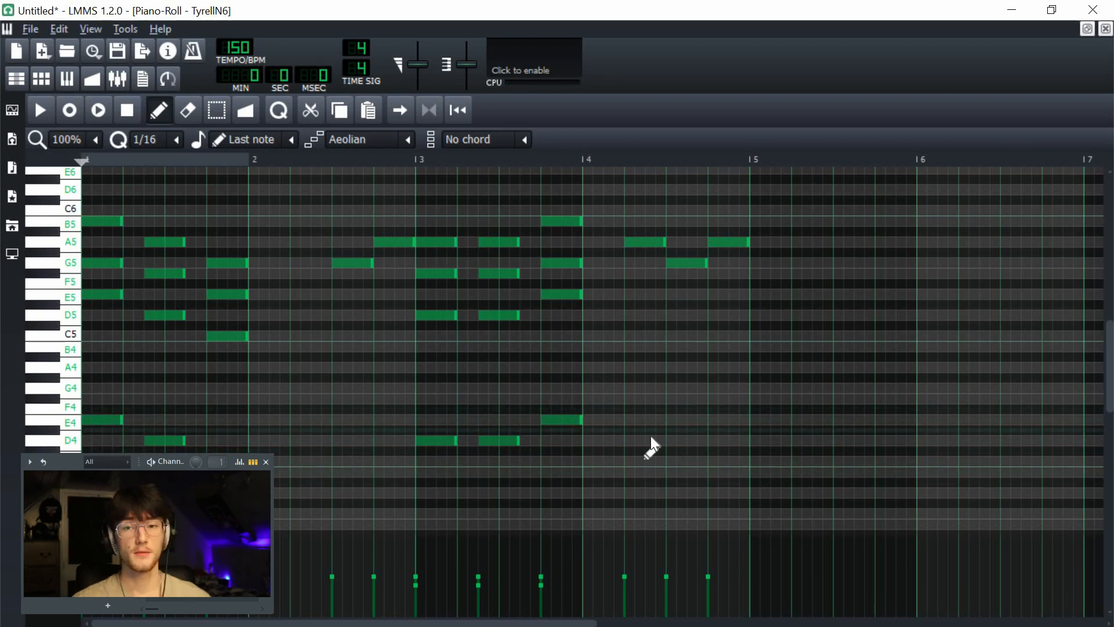
mouse_move(664, 402)
mouse_down()
mouse_move(647, 386)
mouse_move(87, 458)
mouse_up()
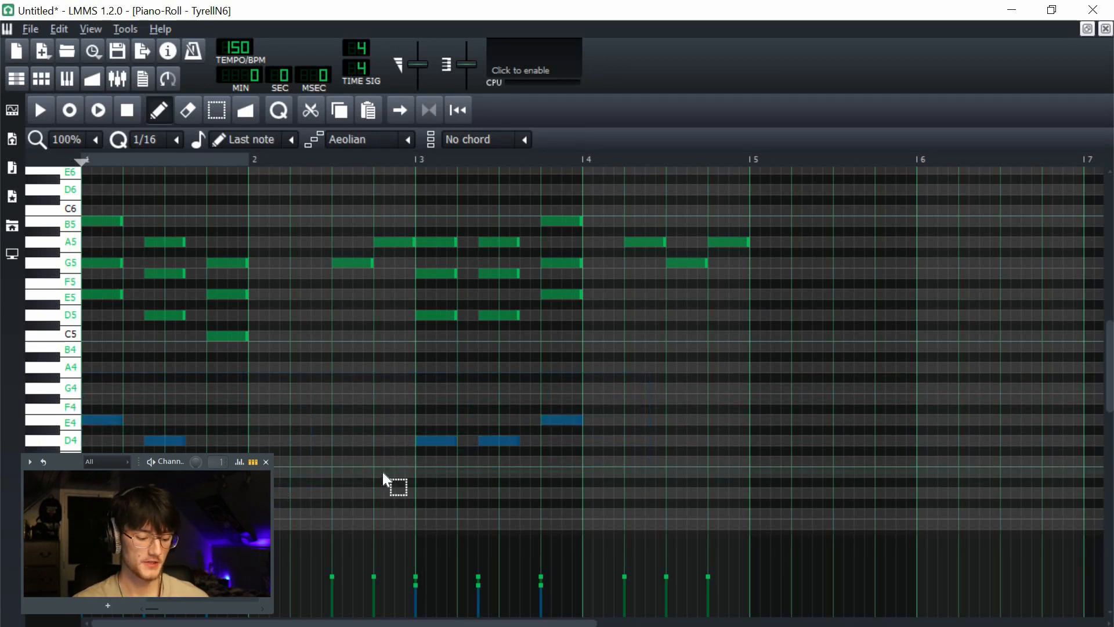
click(1106, 29)
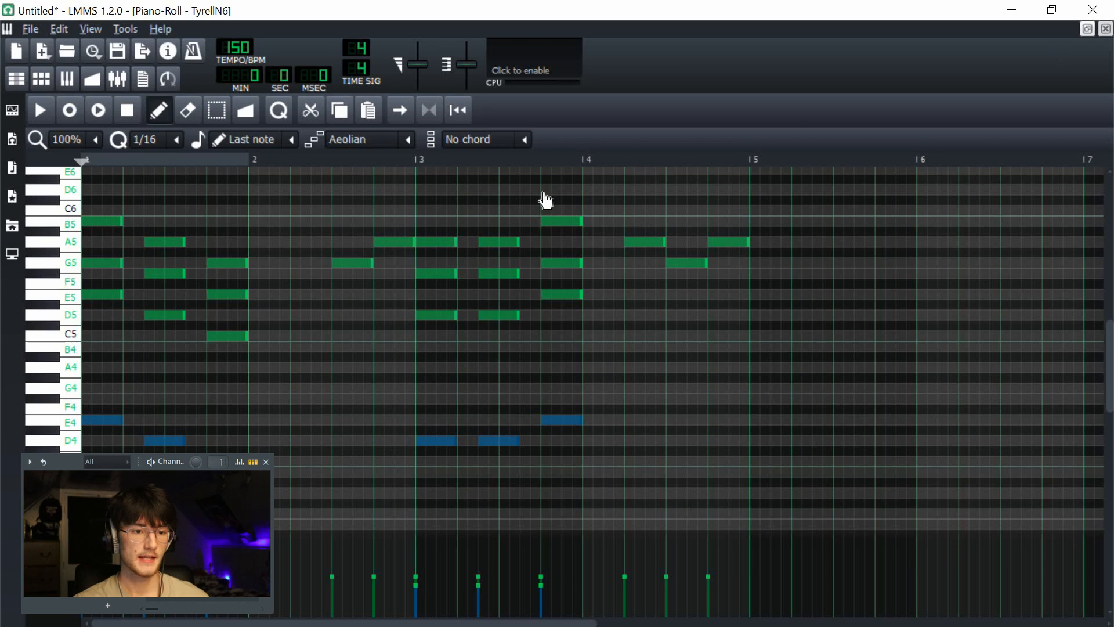
- Paste the copied bass notes into the 808 8 (C) carti.wav pattern and return to the Beat+Bassline Editor
right_click(350, 151)
click(377, 164)
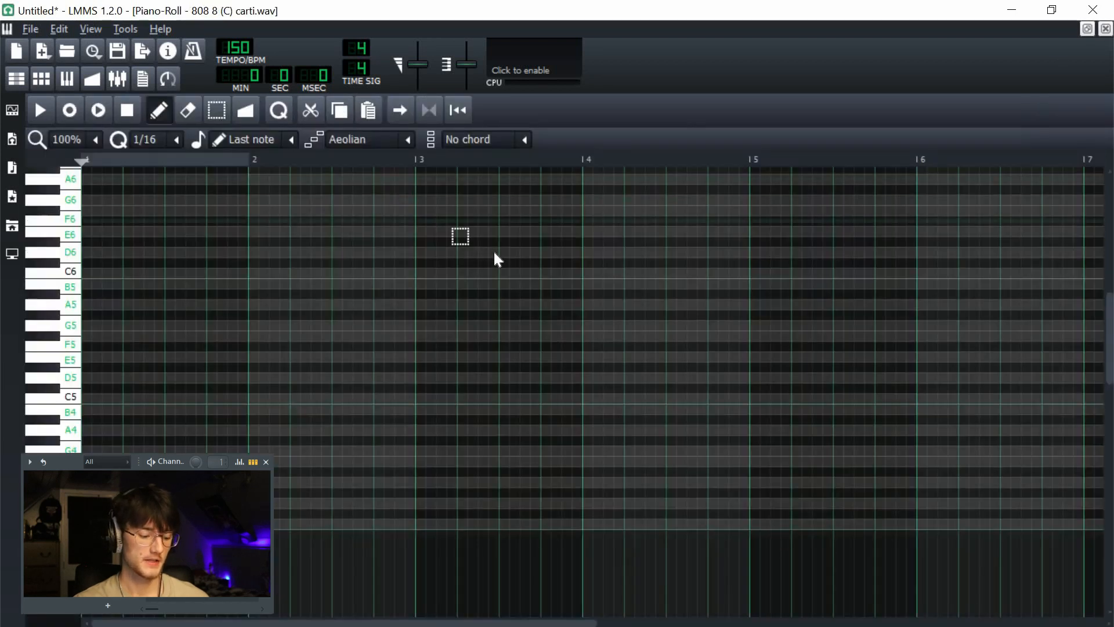
scroll(256, 388, down, 3)
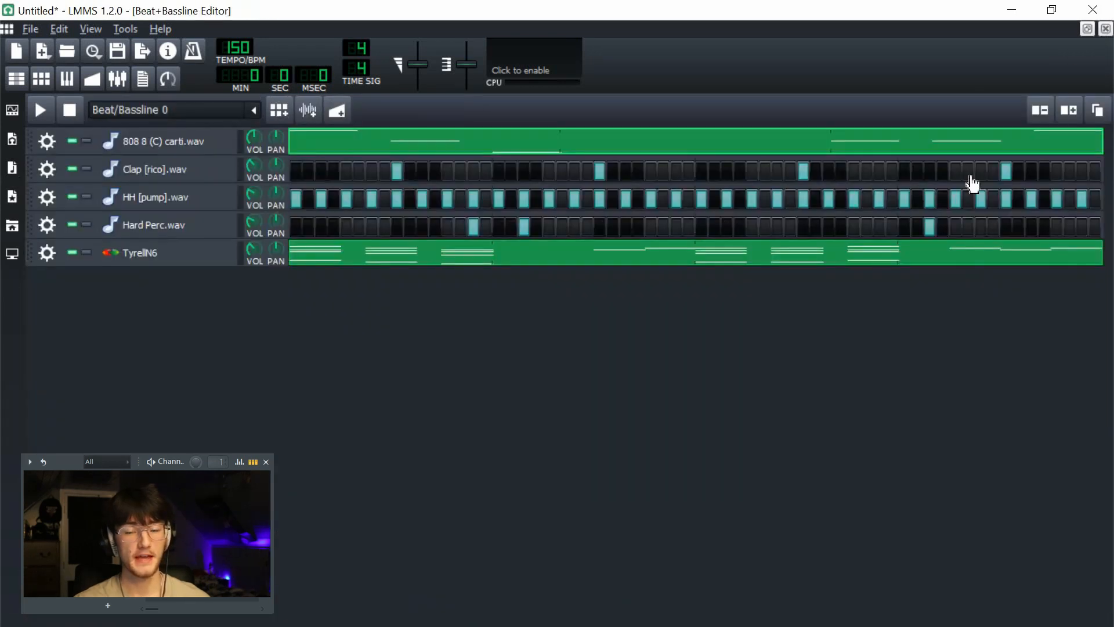
click(1106, 29)
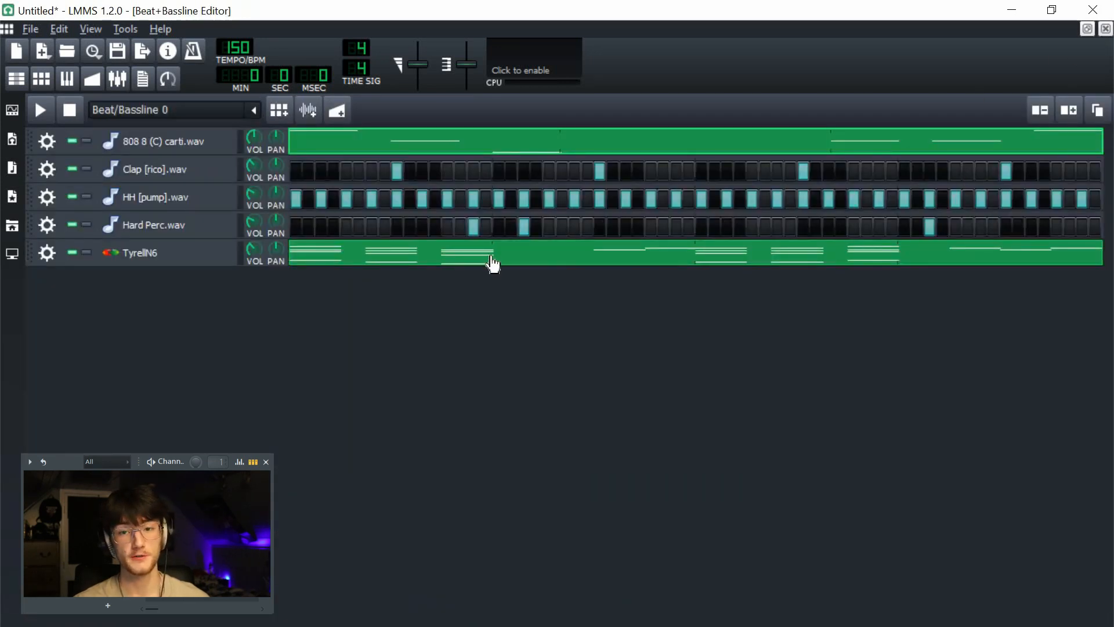
- Raise the volume envelope amount of the 808 8 (C) carti.wav instrument to its maximum and close its settings
drag(171, 150, 223, 156)
drag(993, 110, 787, 138)
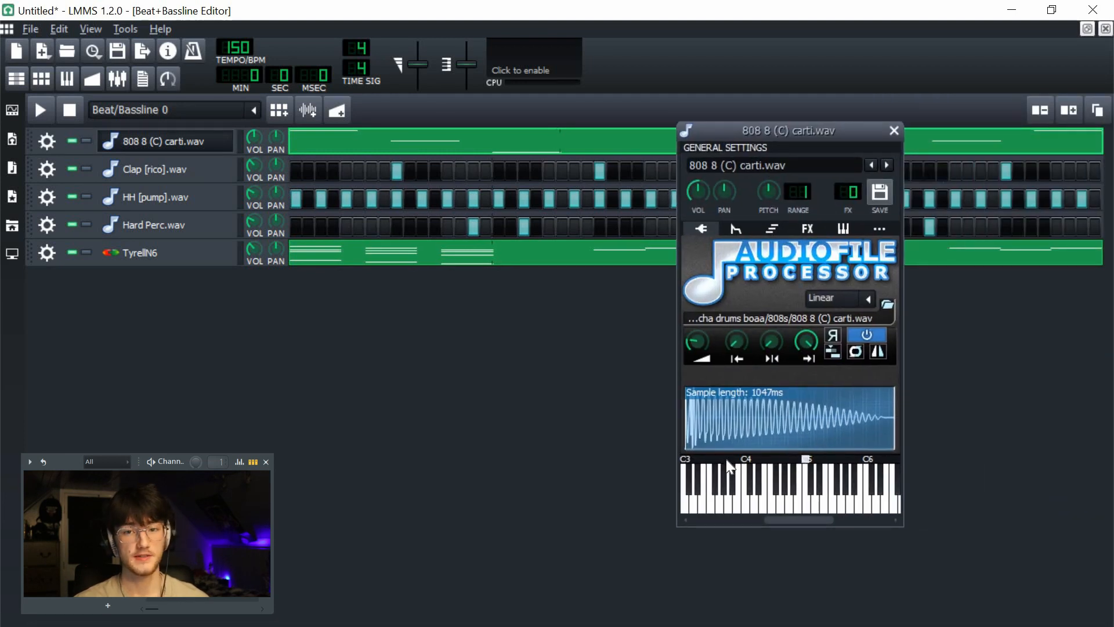
click(733, 230)
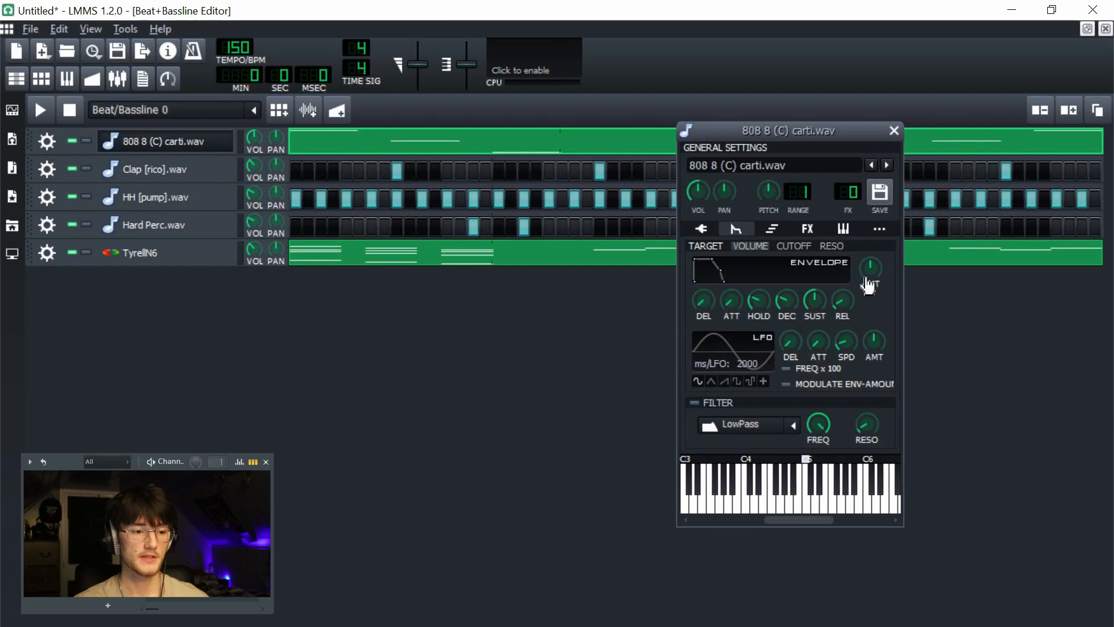
drag(870, 268, 870, 255)
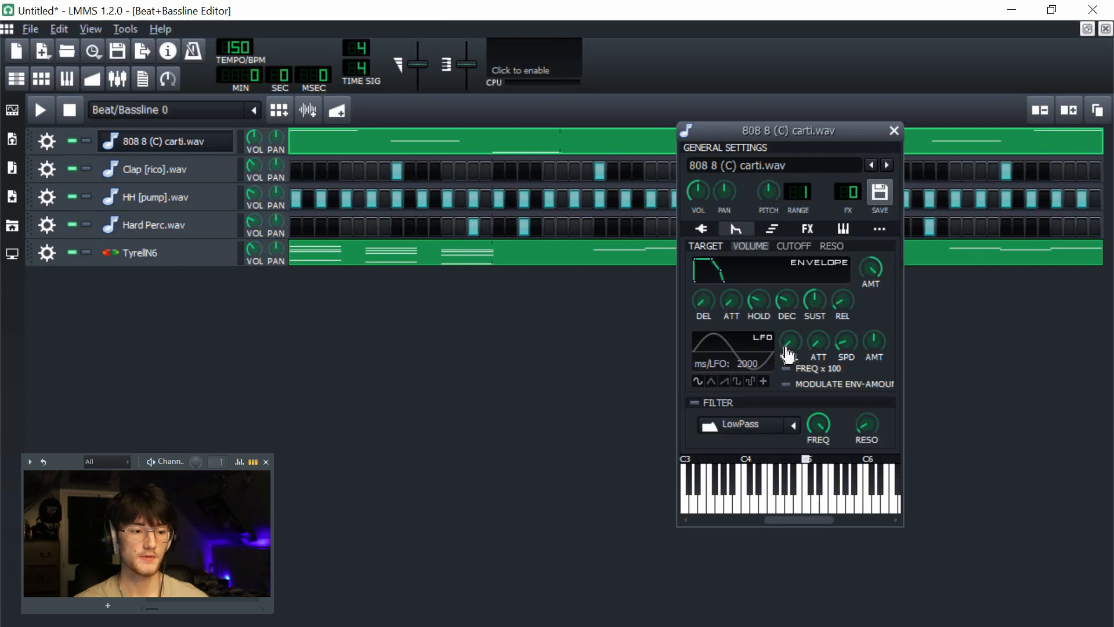
drag(731, 300, 732, 298)
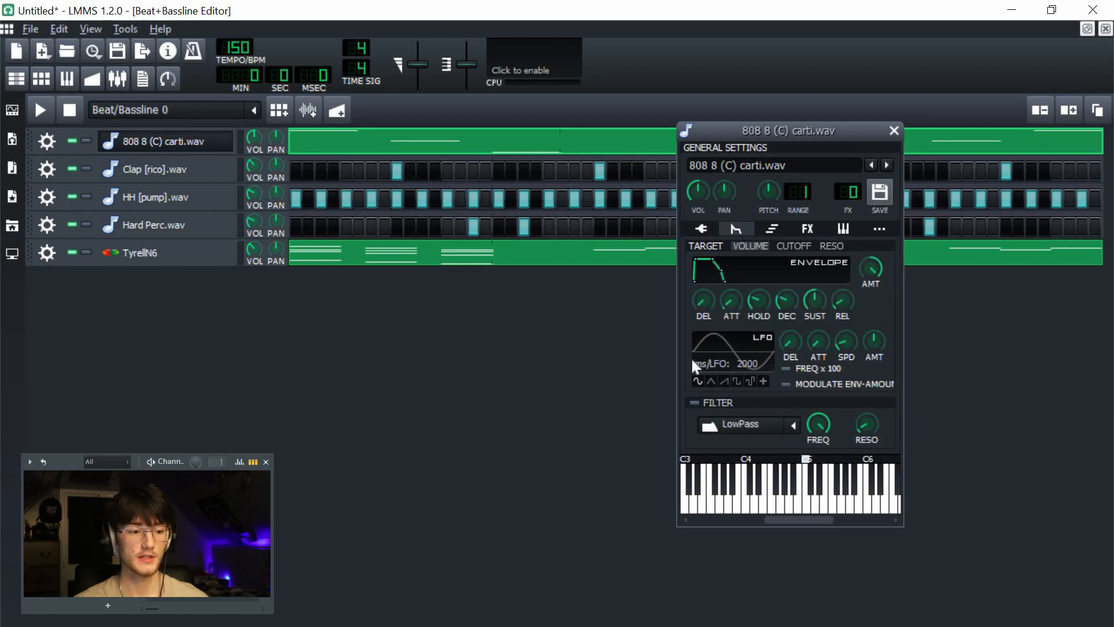
click(337, 364)
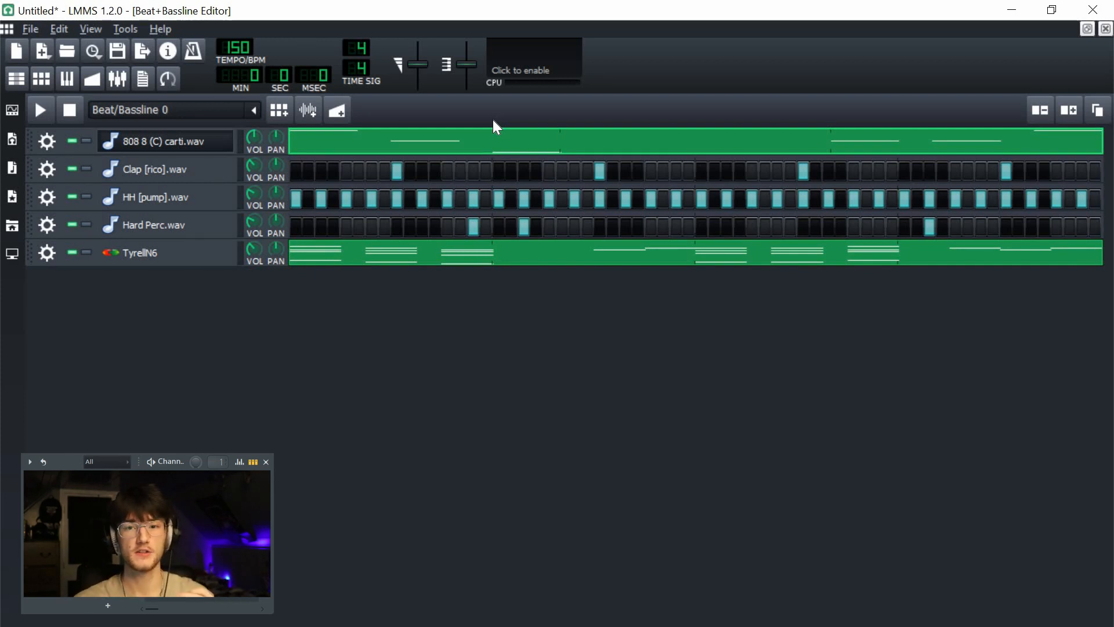
- In the 808 piano roll, lengthen the first E note to meet the D note and raise all notes one octave
right_click(347, 143)
click(366, 155)
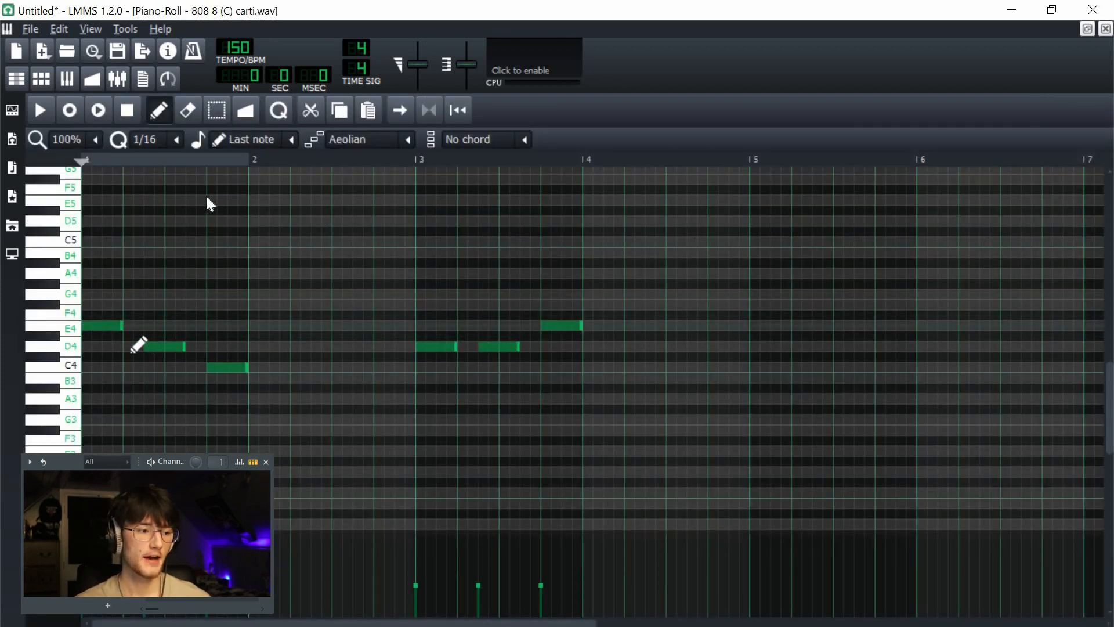
scroll(67, 145, down, 1)
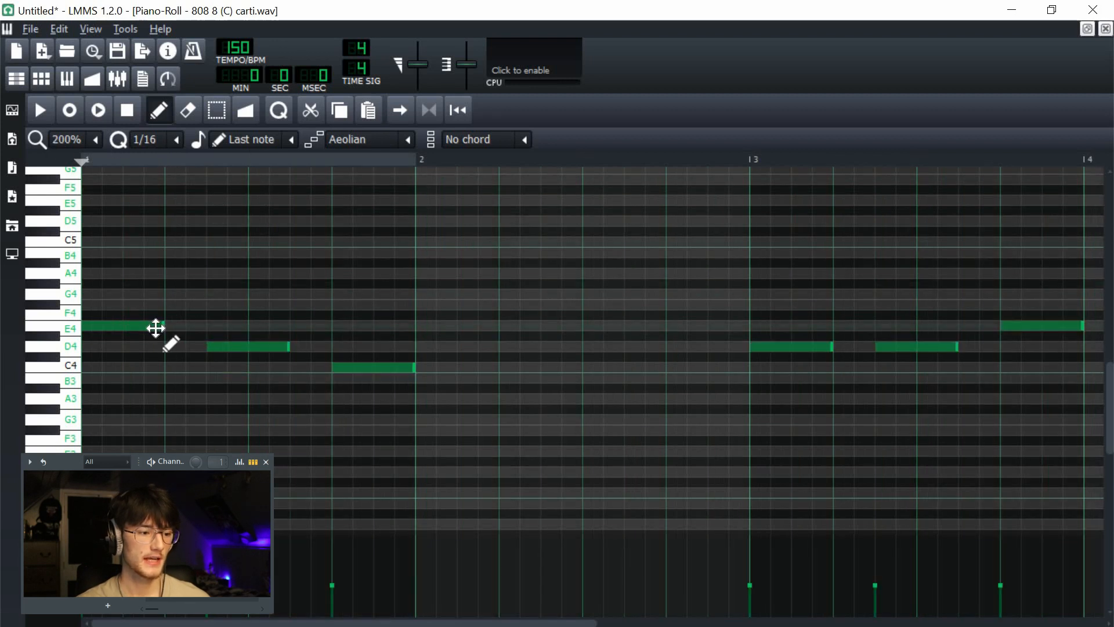
drag(184, 339, 209, 343)
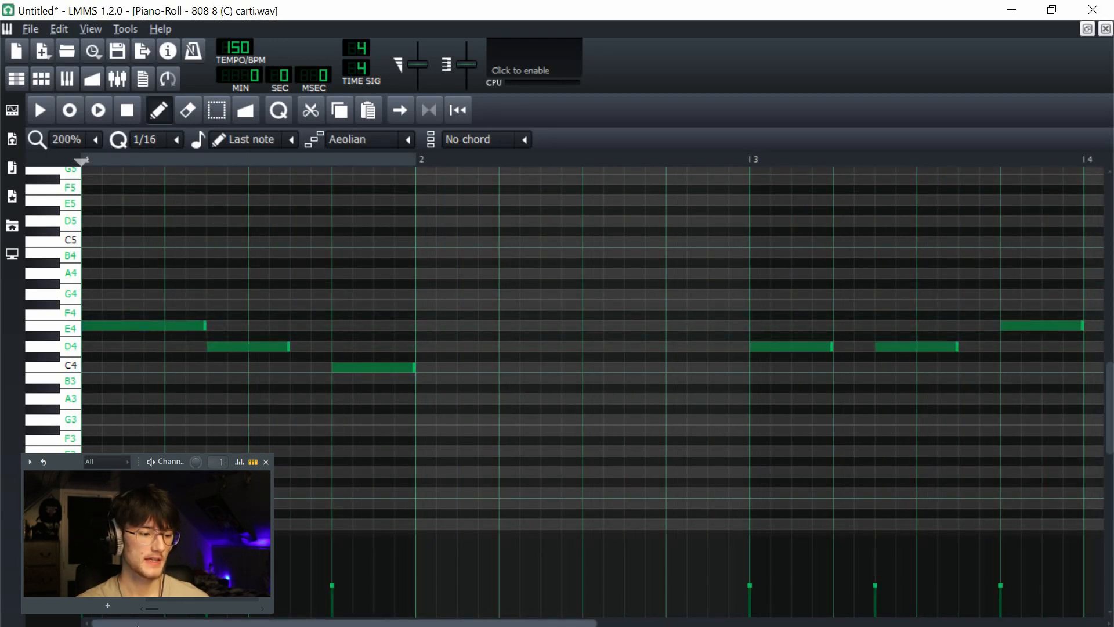
key(ctrl+Up)
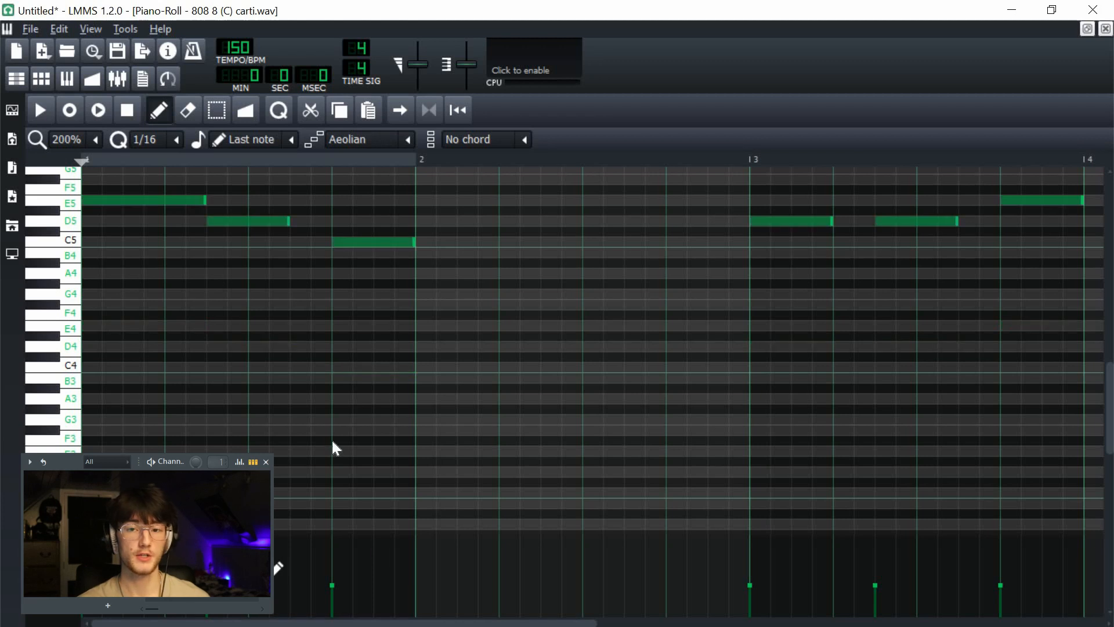
scroll(313, 400, up, 1)
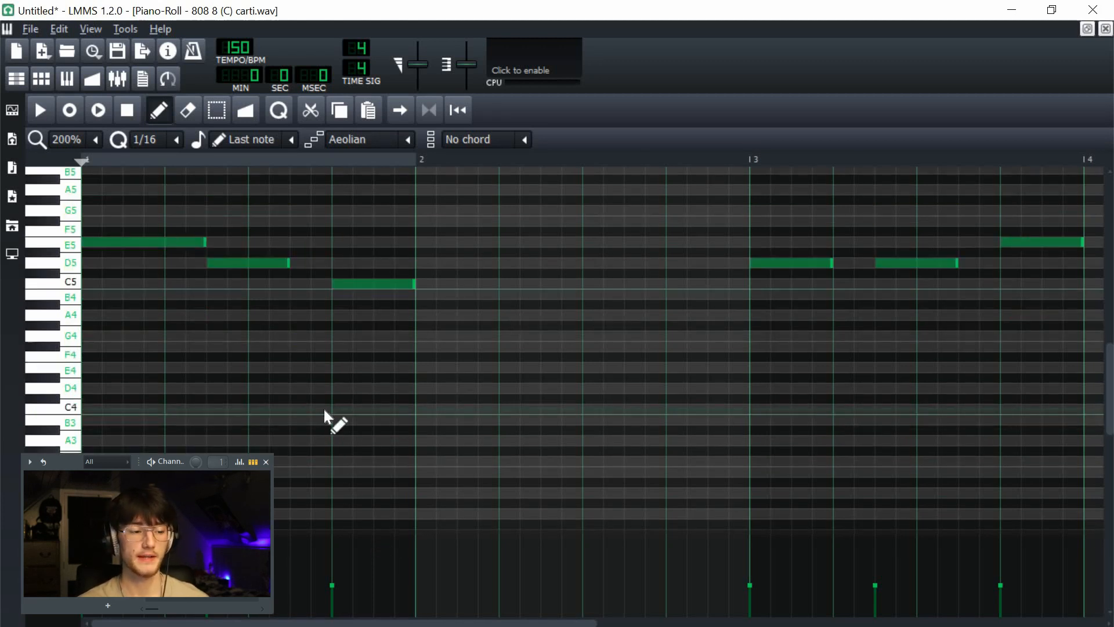
- Audition the 808 line, try shortening the first D5 note to half a beat, and listen again
key(space)
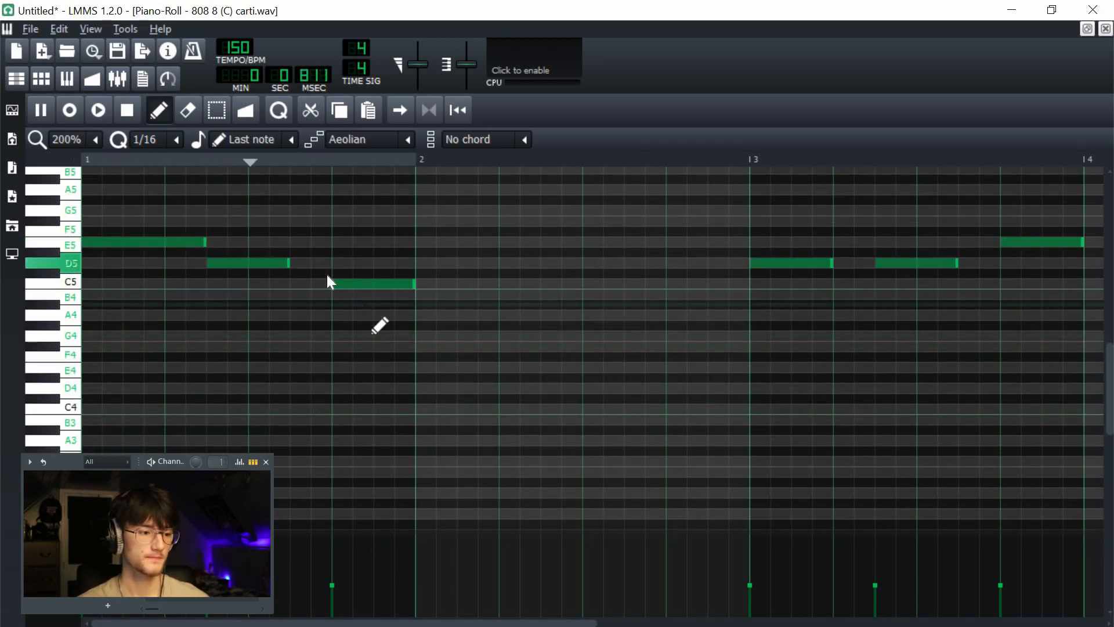
key(space)
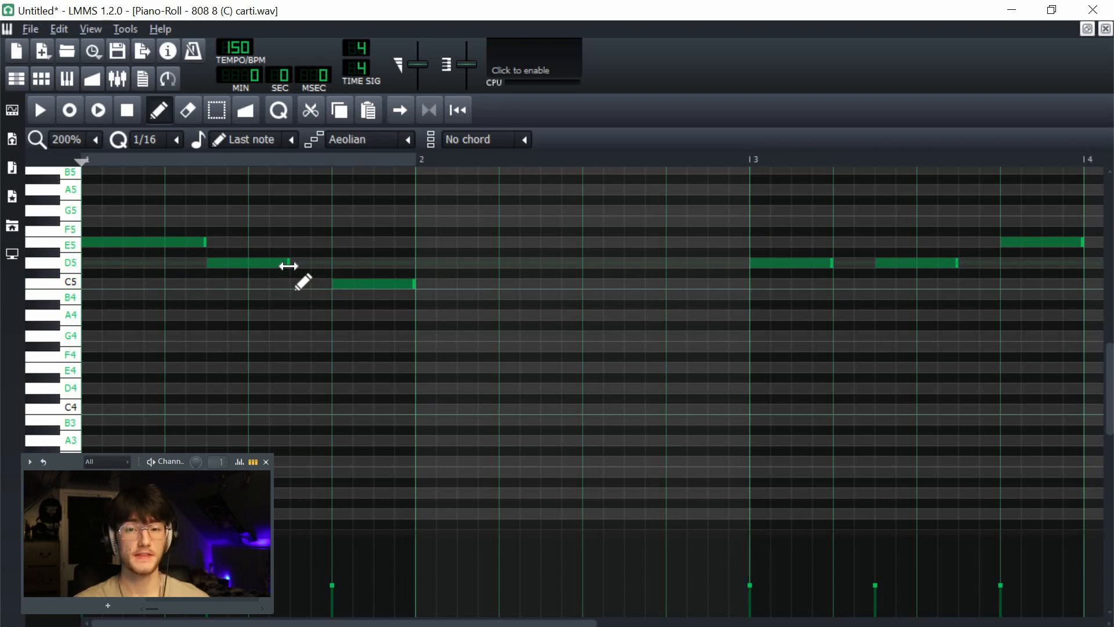
drag(289, 266, 248, 265)
key(space)
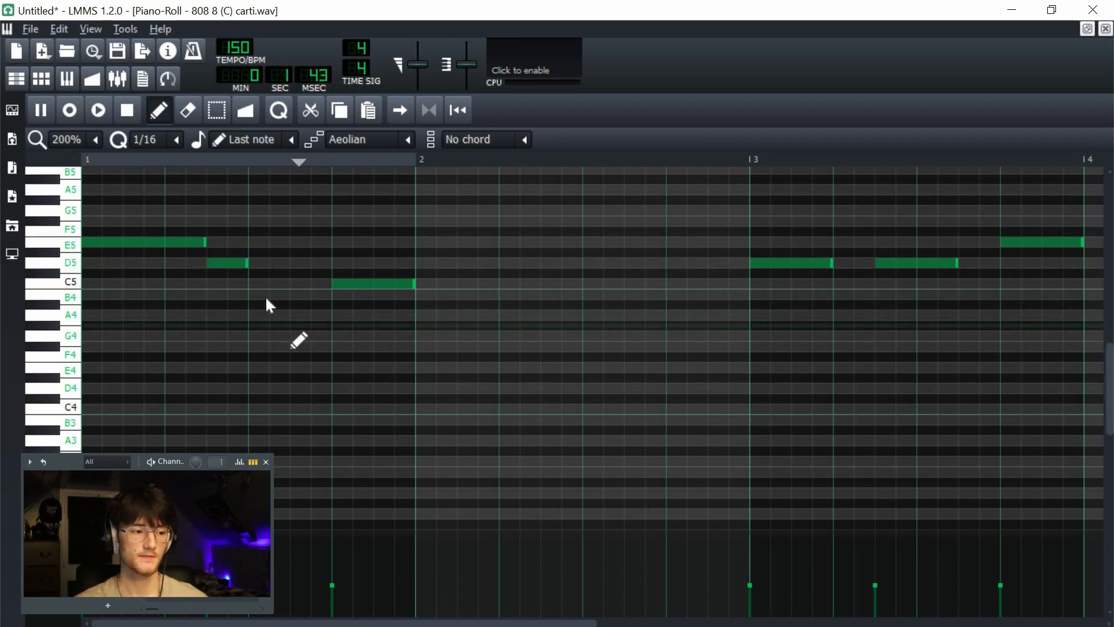
key(space)
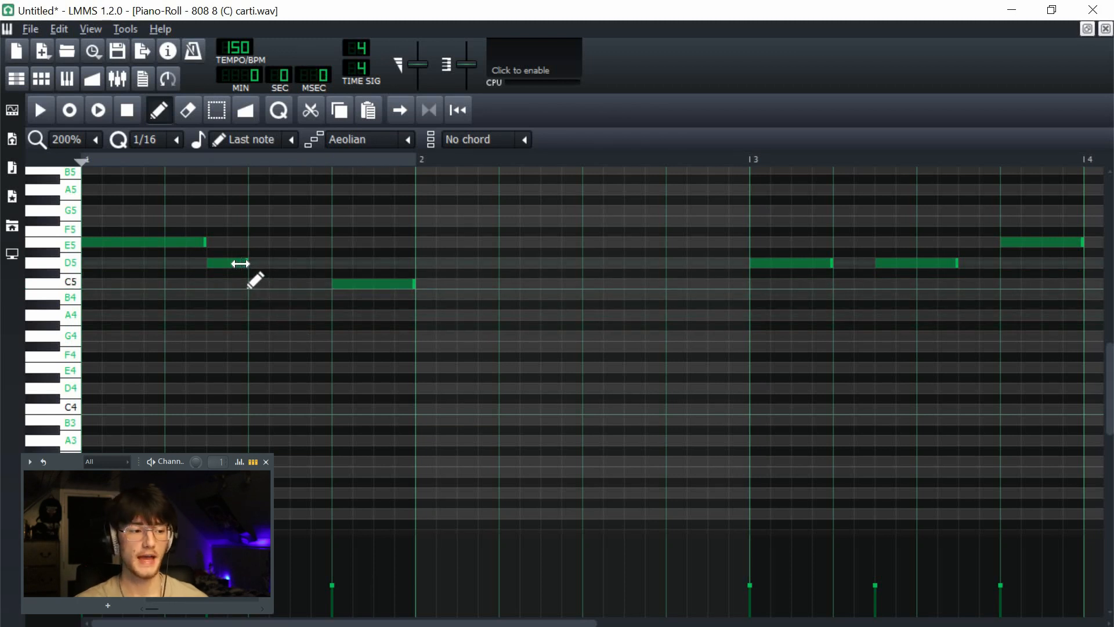
- Extend the first D5 note to meet C5, lengthen C5 to two beats, and add two 1.5-beat C5 notes up to bar 3
drag(246, 264, 331, 263)
click(323, 293)
right_click(320, 294)
drag(414, 285, 506, 280)
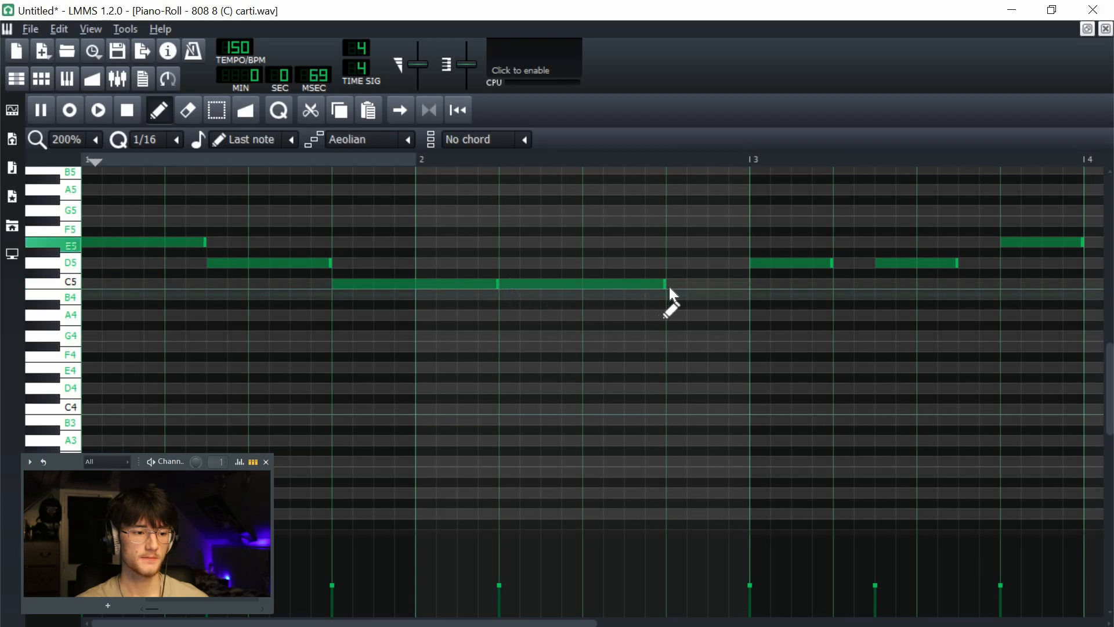
key(space)
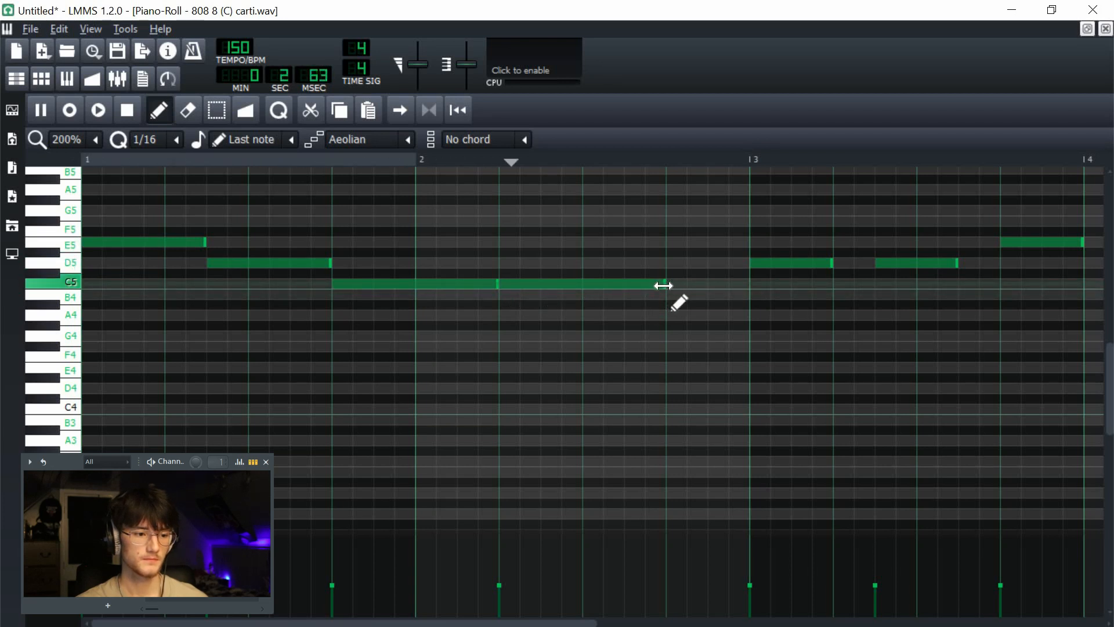
key(space)
drag(663, 286, 624, 287)
click(634, 287)
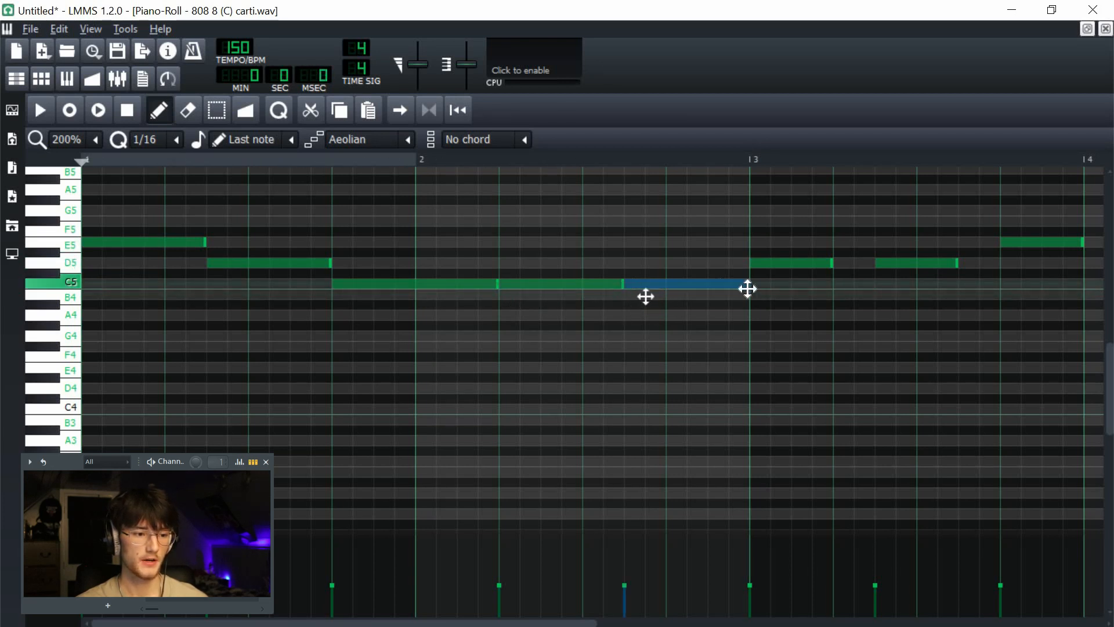
- Lengthen both D5 notes in bar 3 so each runs up to the start of the following note
drag(832, 263, 873, 272)
click(873, 271)
click(966, 265)
drag(969, 266, 1001, 269)
- Lengthen the E5 note at the end of bar 3 to two beats and fill bar 4 with further E5 notes up to bar 5
drag(549, 622, 855, 617)
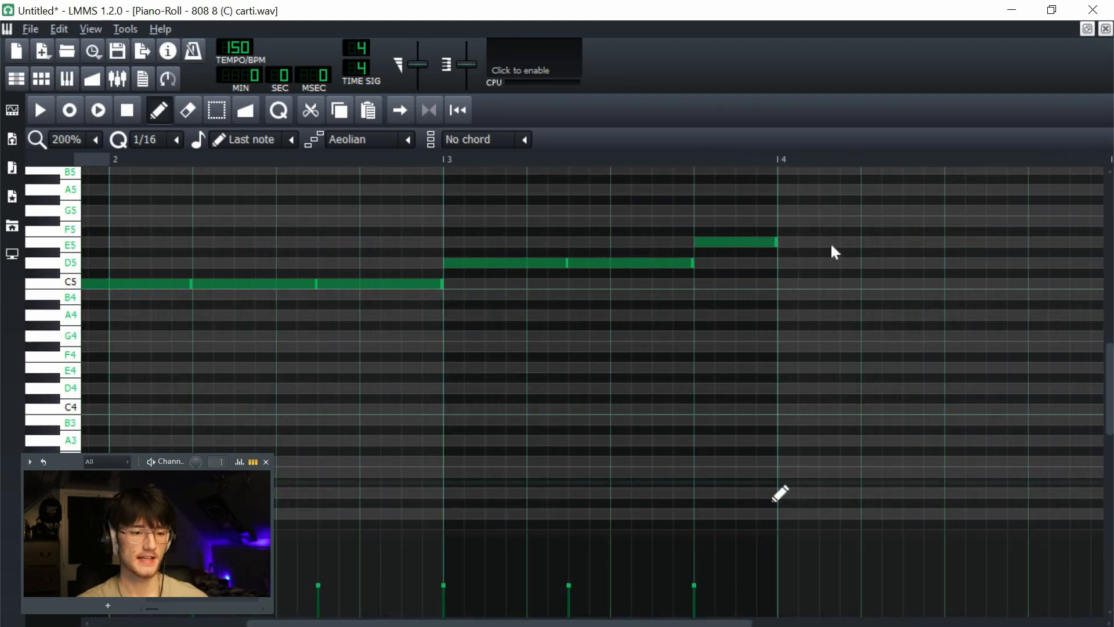
scroll(830, 249, down, 3)
scroll(836, 251, up, 6)
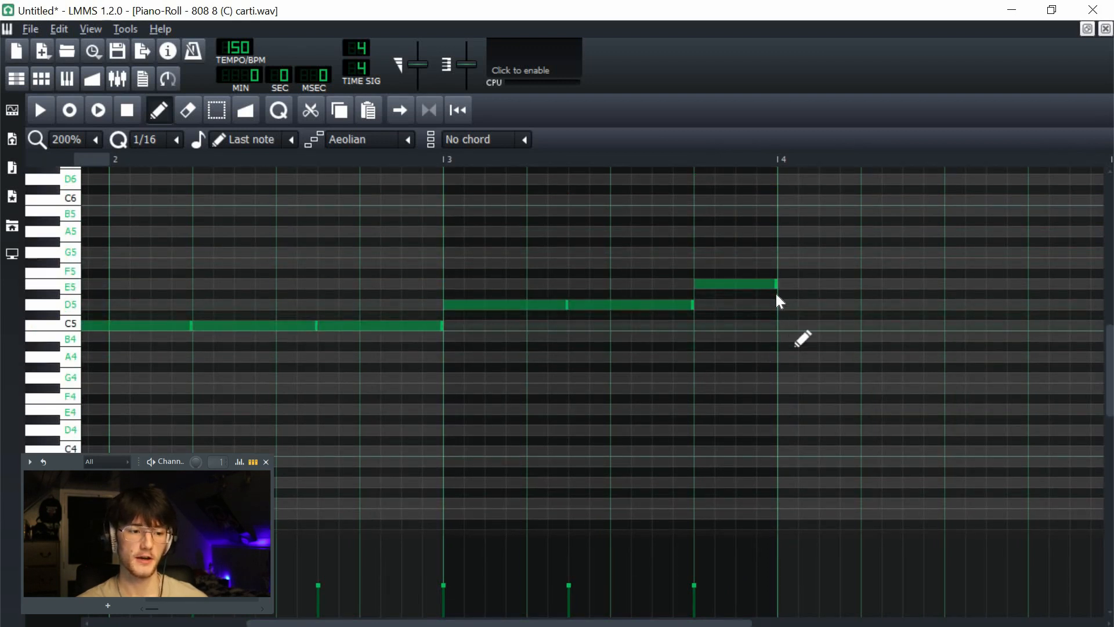
ctrl+scroll(776, 294, down, 1)
drag(582, 284, 640, 284)
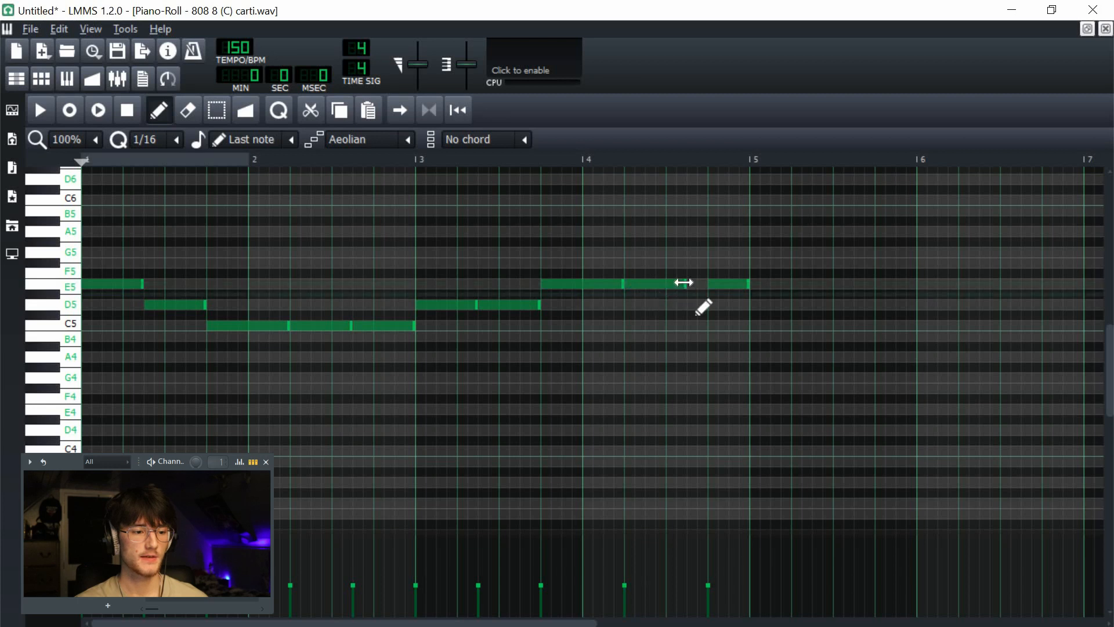
drag(724, 284, 750, 295)
click(713, 285)
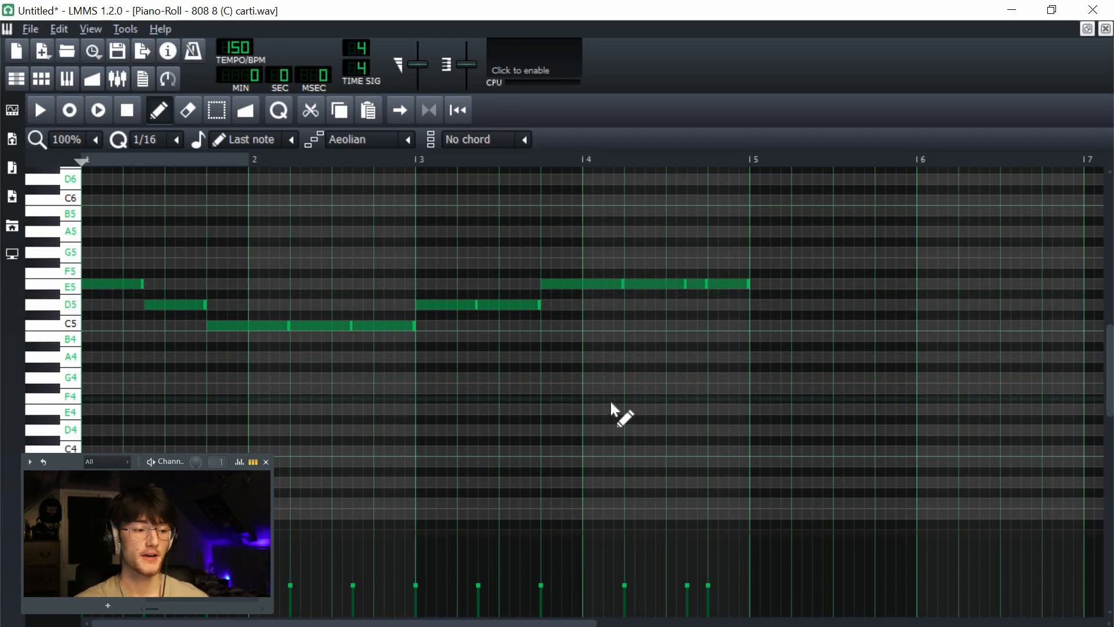
- Return to the Beat+Bassline Editor, play the full beat, lower the Hard Perc volume while it runs, and stop playback
scroll(615, 411, up, 2)
click(1106, 28)
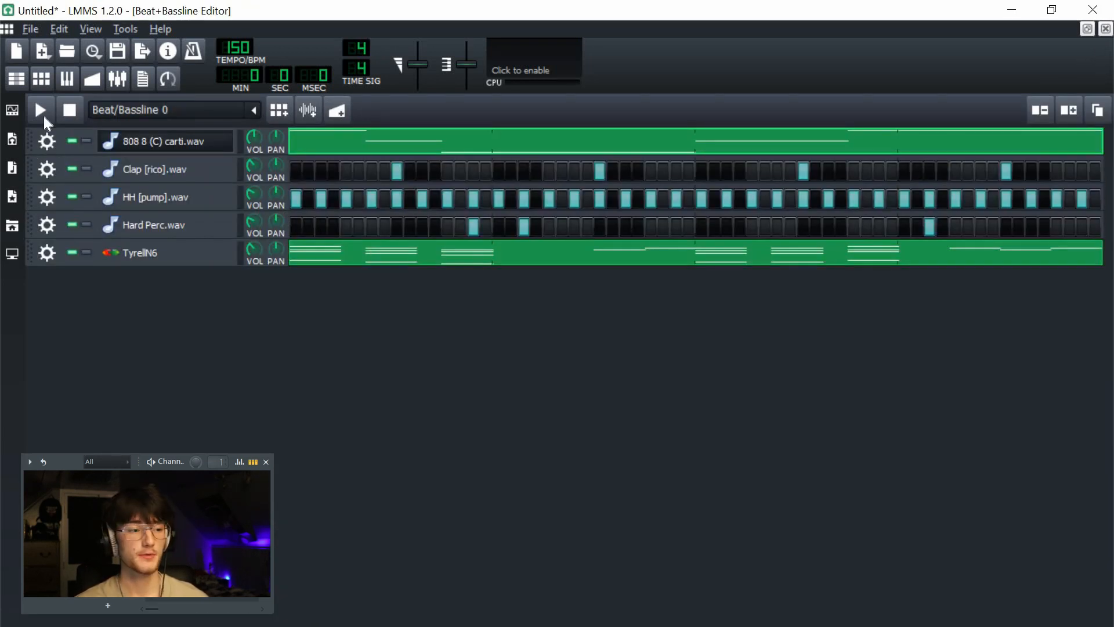
click(40, 110)
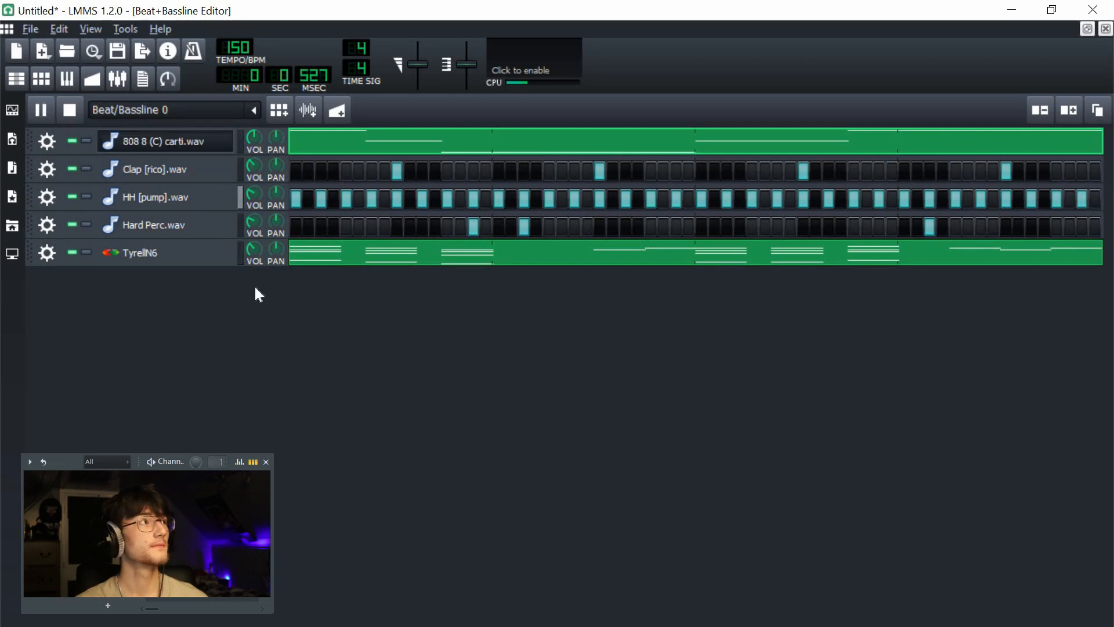
mouse_move(254, 221)
mouse_down()
mouse_move(254, 251)
mouse_move(259, 235)
mouse_up()
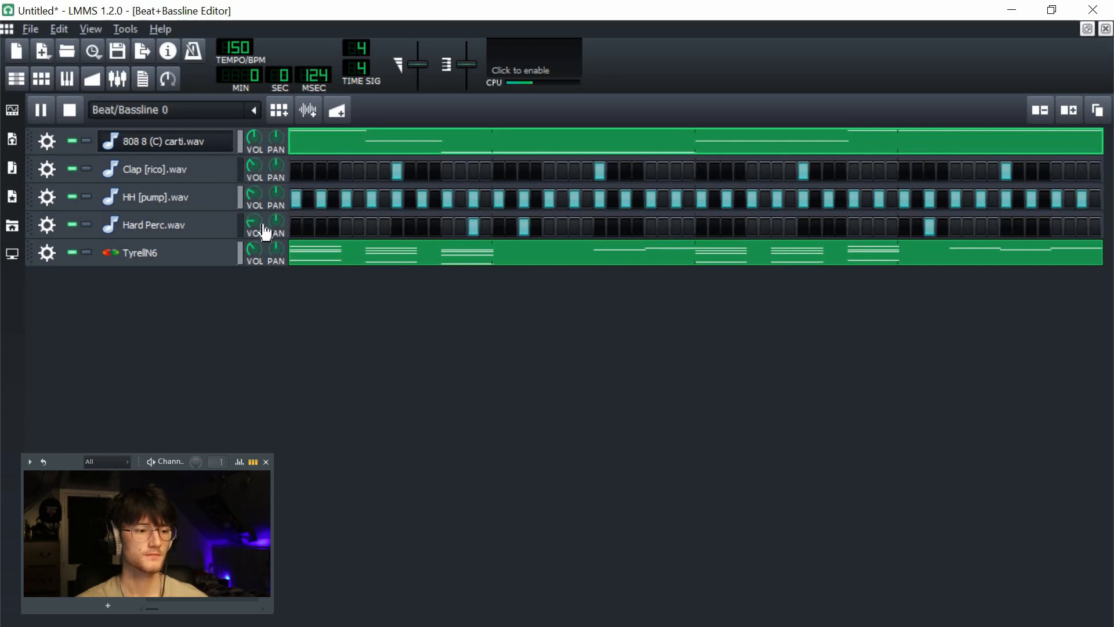
click(75, 107)
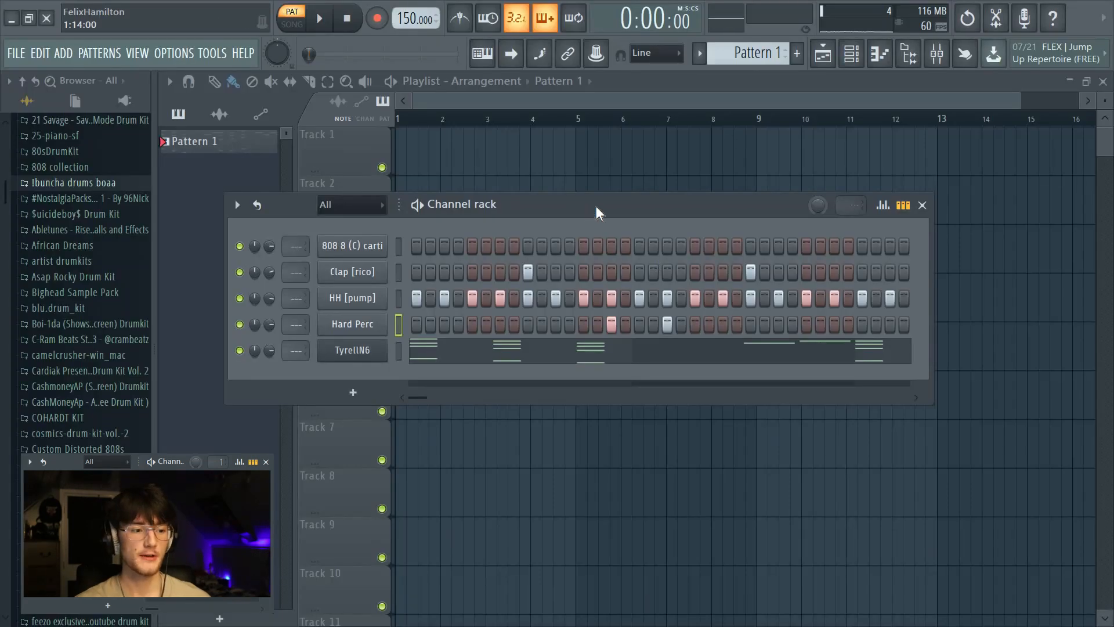
- Switch to FL Studio, reposition the channel rack, and open the 808 channel's root note settings
drag(597, 212, 617, 208)
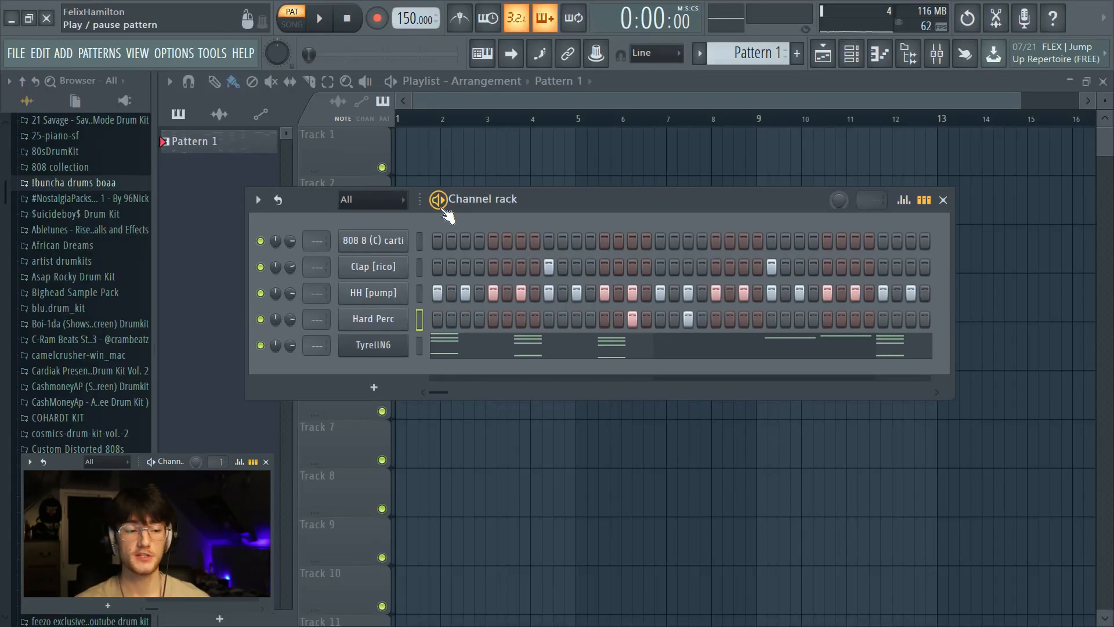
click(440, 203)
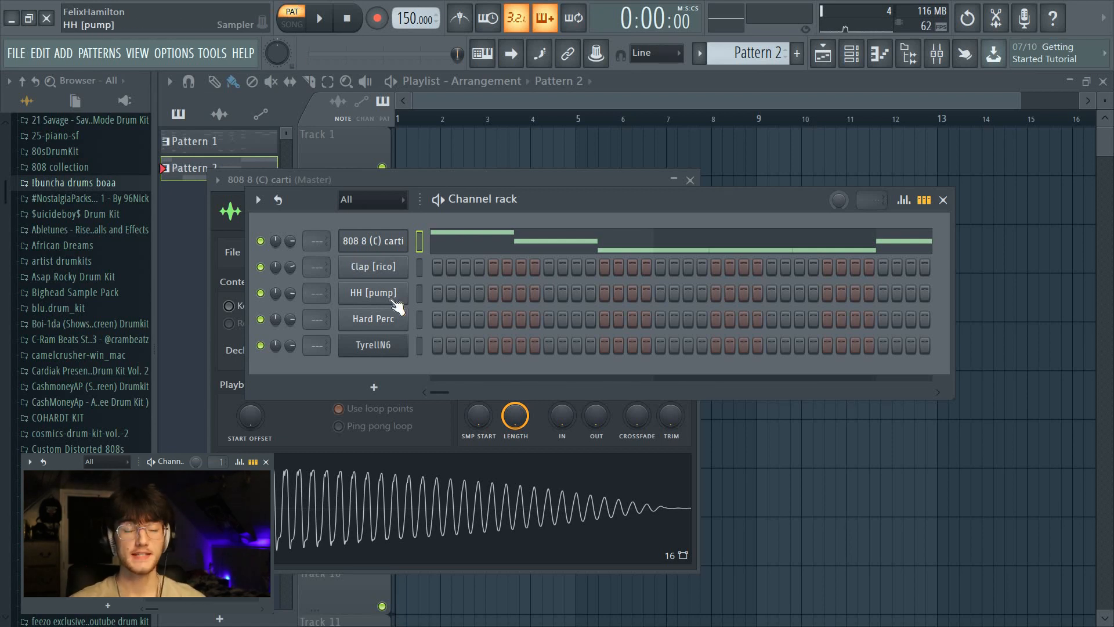
click(367, 247)
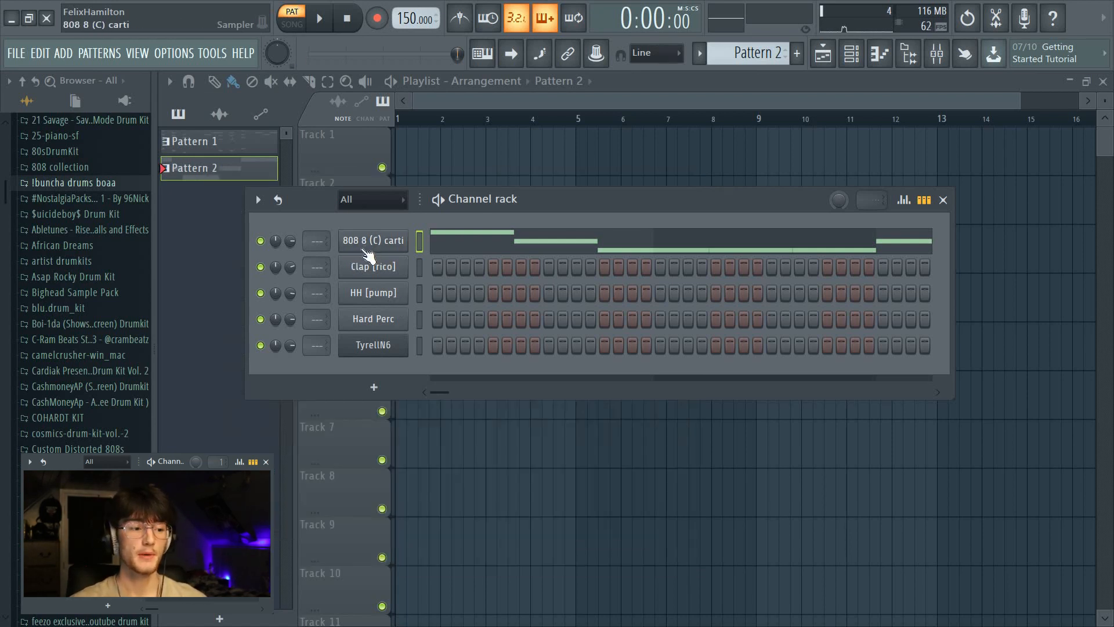
click(361, 243)
drag(401, 183, 430, 177)
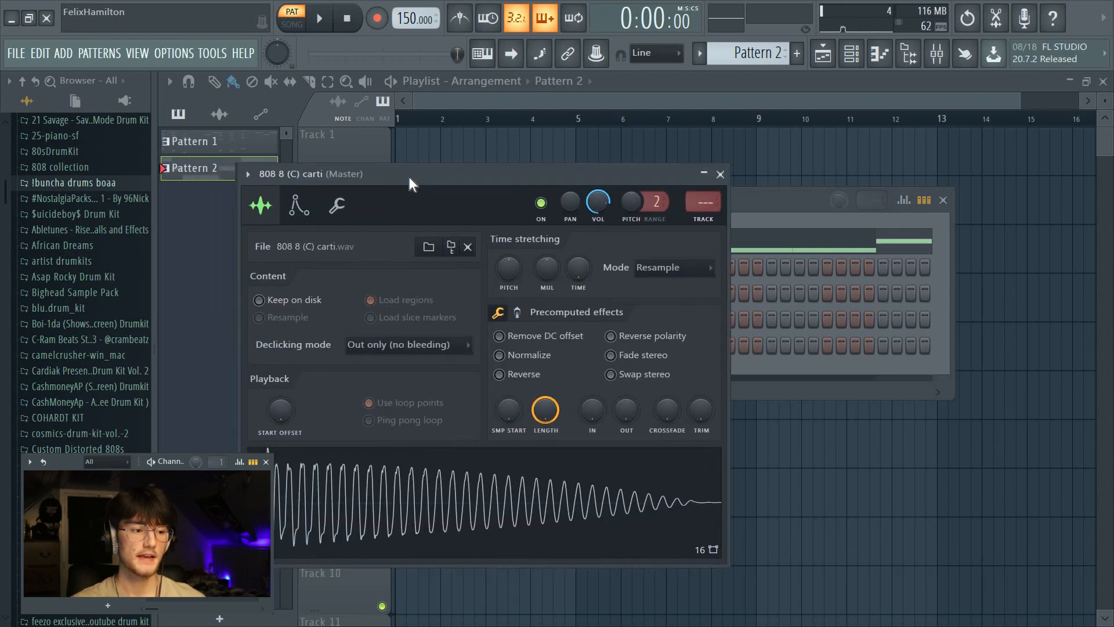
click(339, 206)
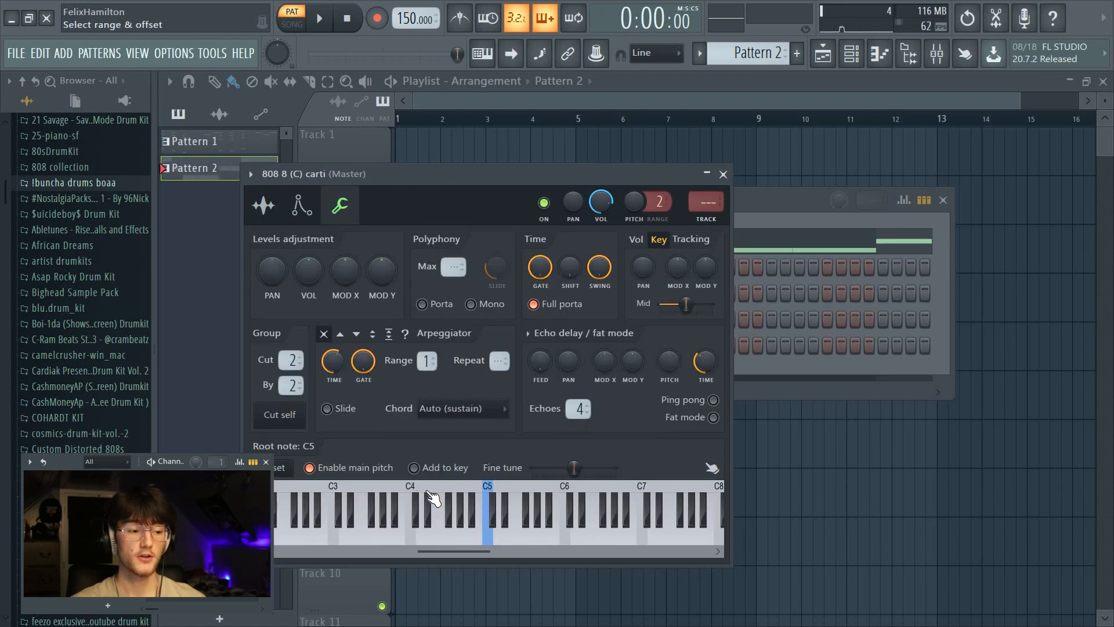
- Try other root notes such as F4 for the 808 sample and return it to C5
click(468, 494)
click(444, 494)
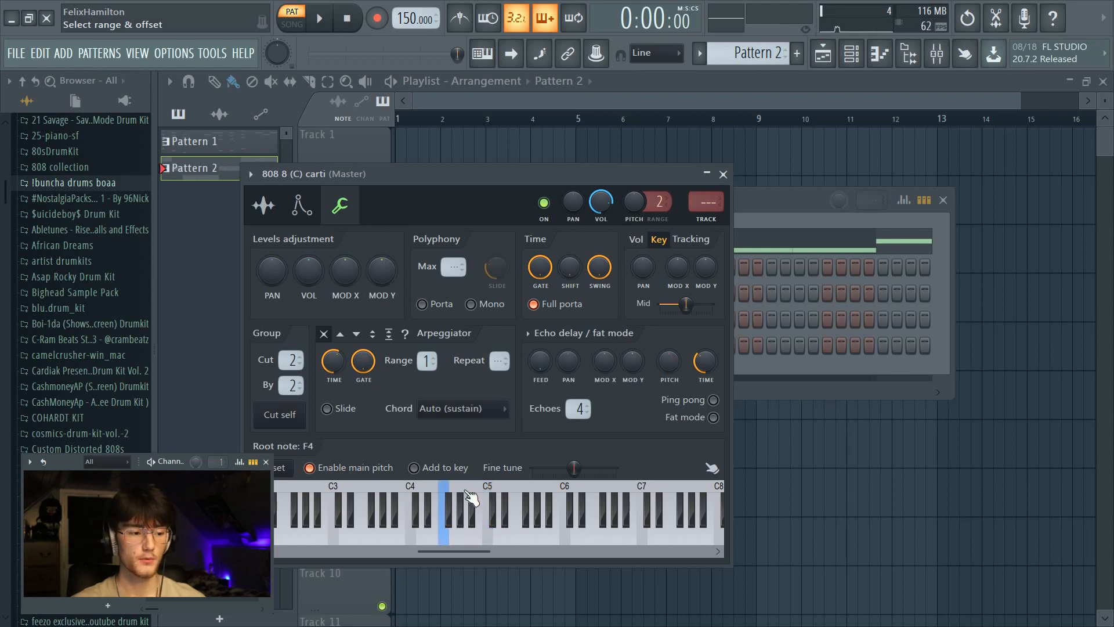
click(468, 496)
click(487, 496)
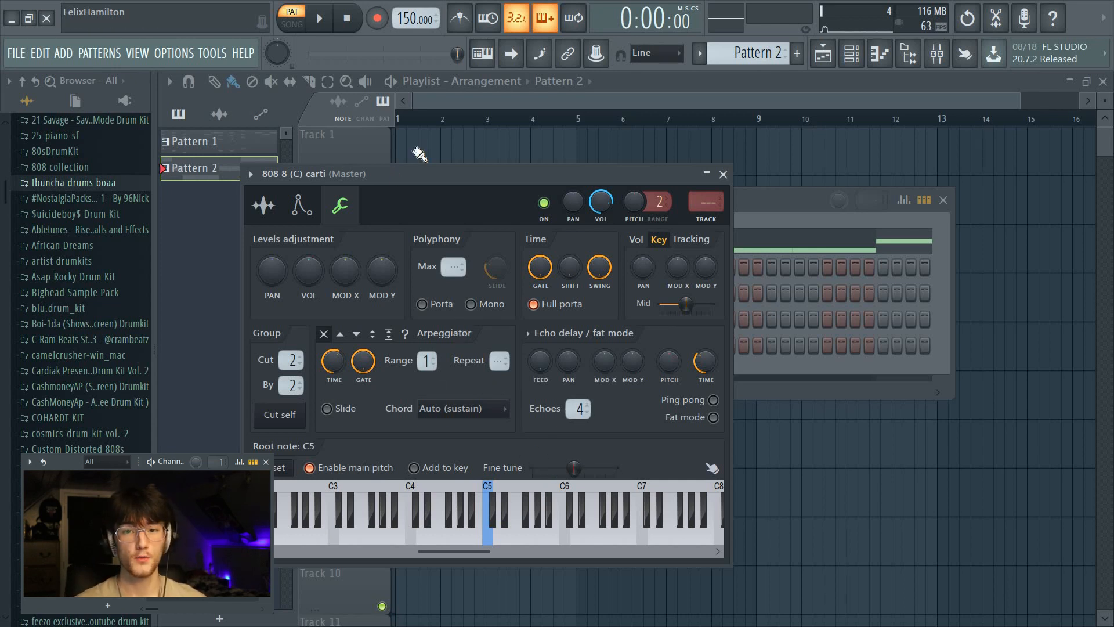
- Load the 808 sample into the Edison audio editor and detect its pitch regions
click(280, 213)
right_click(441, 496)
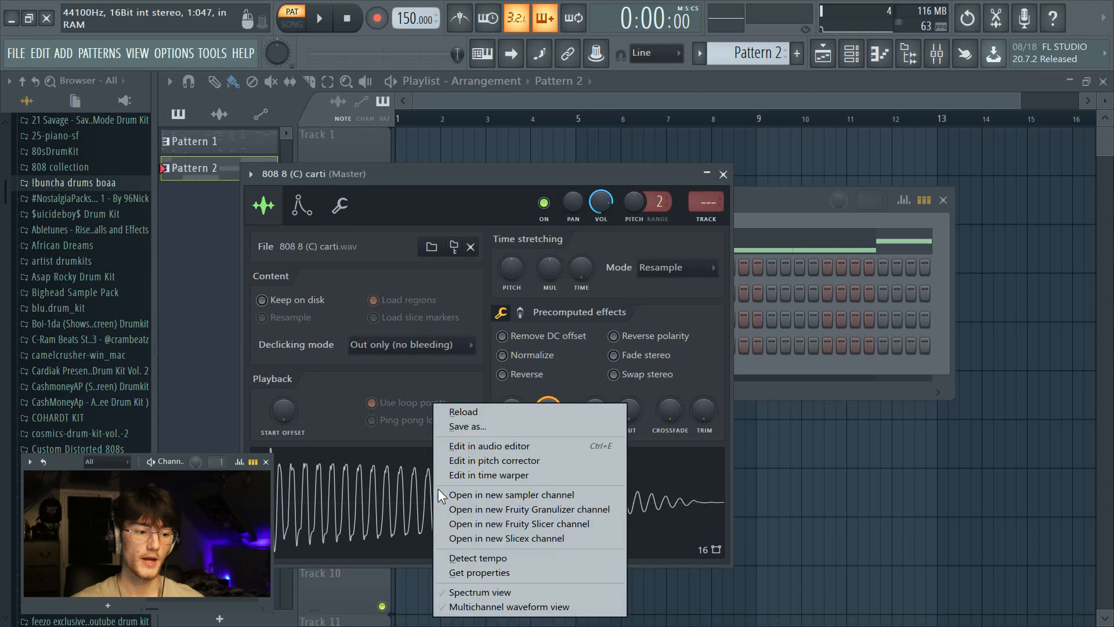
click(492, 446)
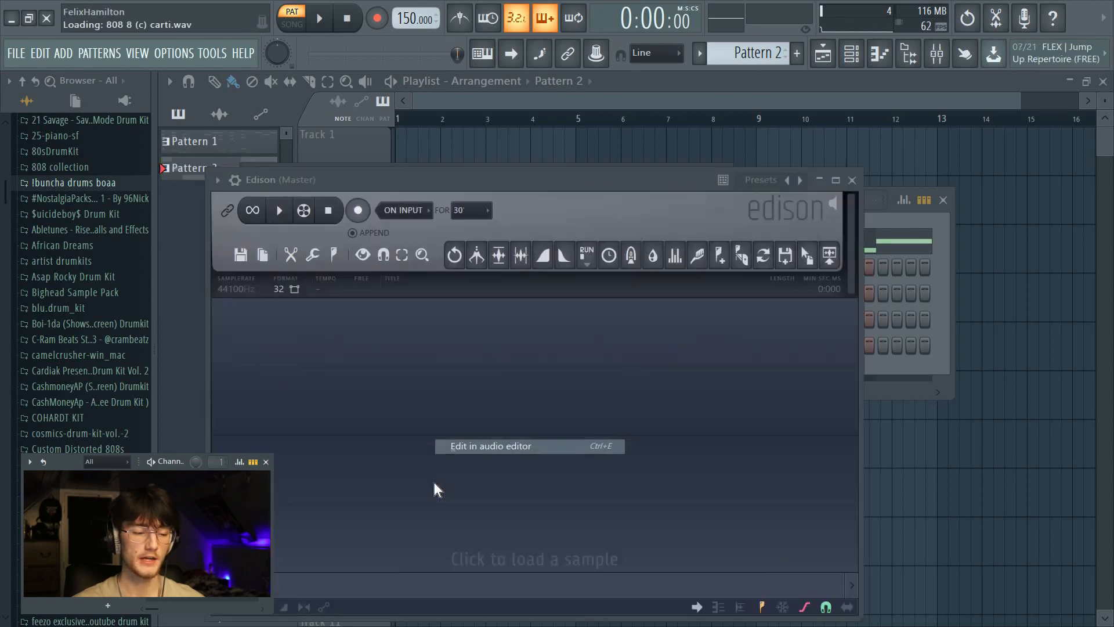
right_click(464, 435)
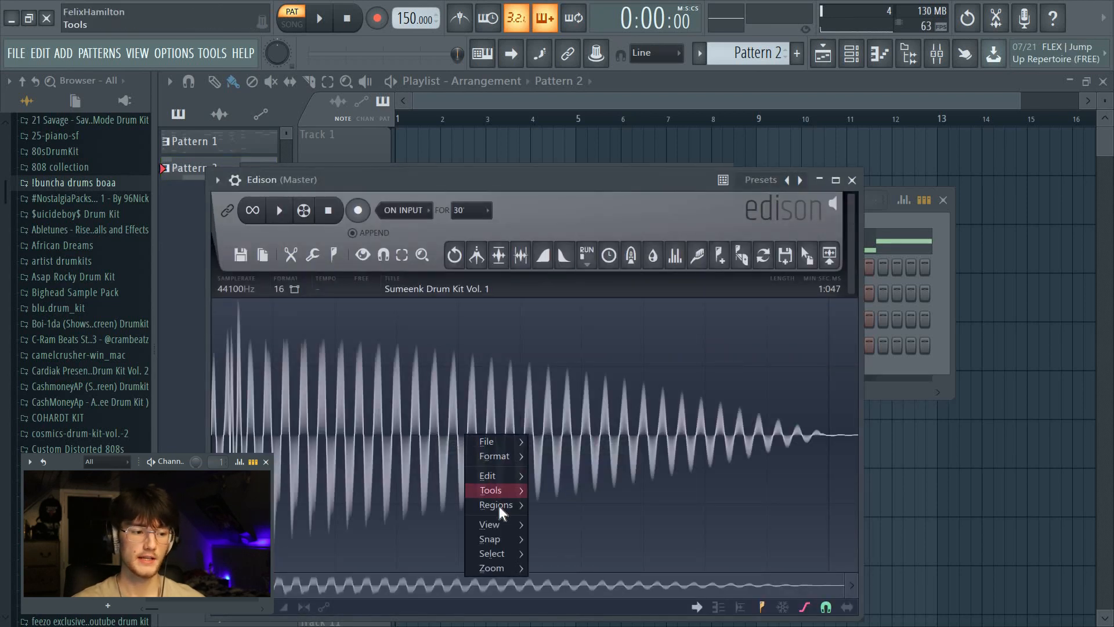
mouse_move(497, 505)
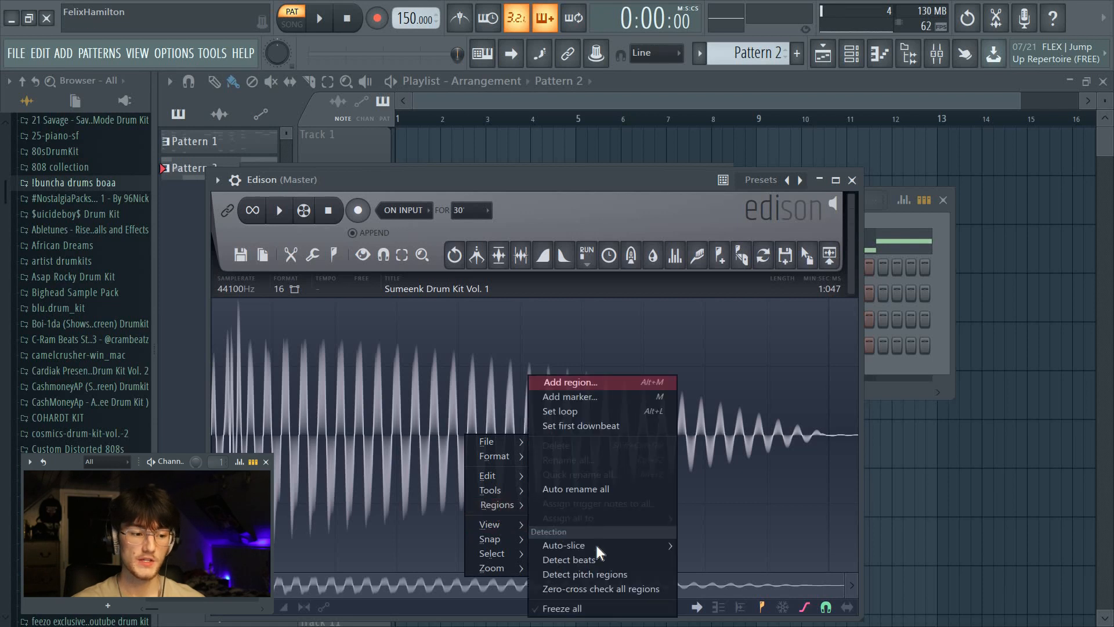
click(585, 574)
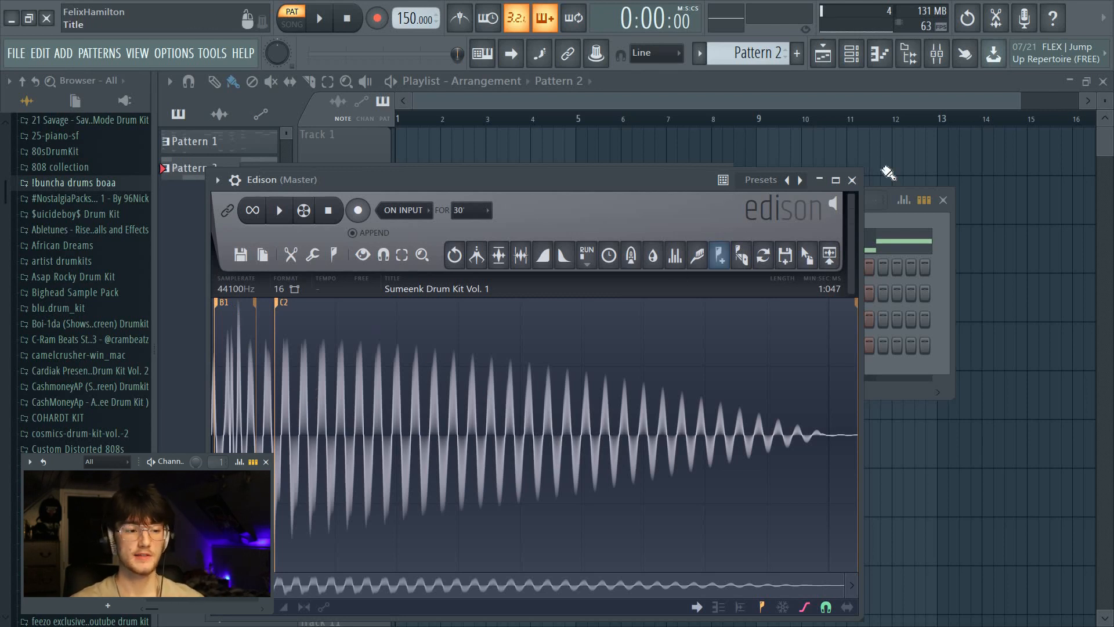
- Close Edison, review the 808 channel's root note settings again, and return to the channel rack
click(852, 180)
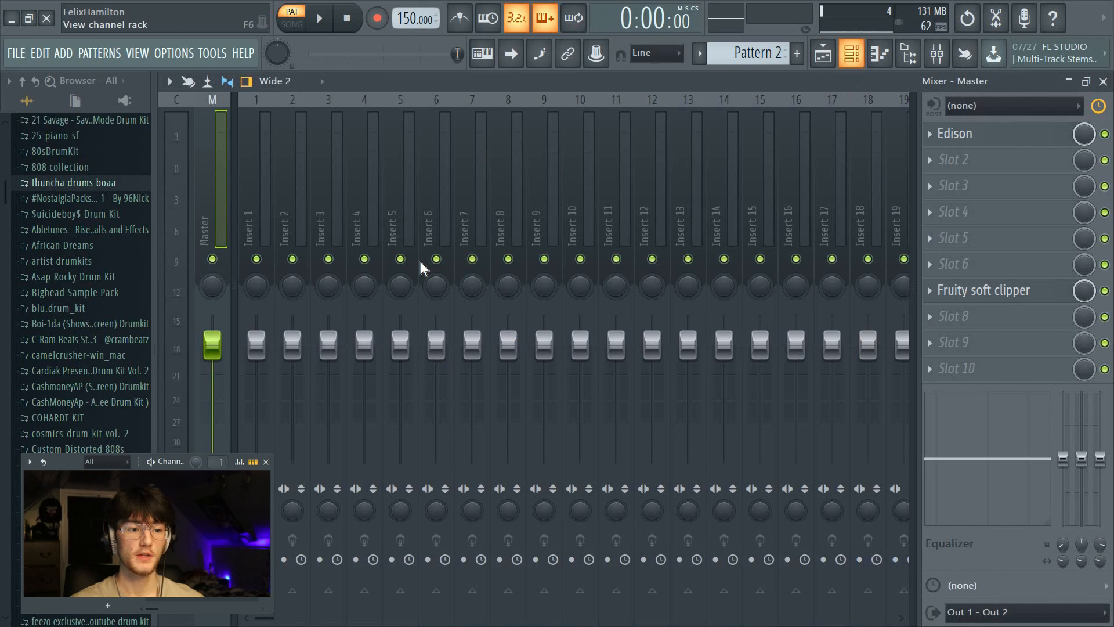
key(F6)
click(374, 240)
click(342, 206)
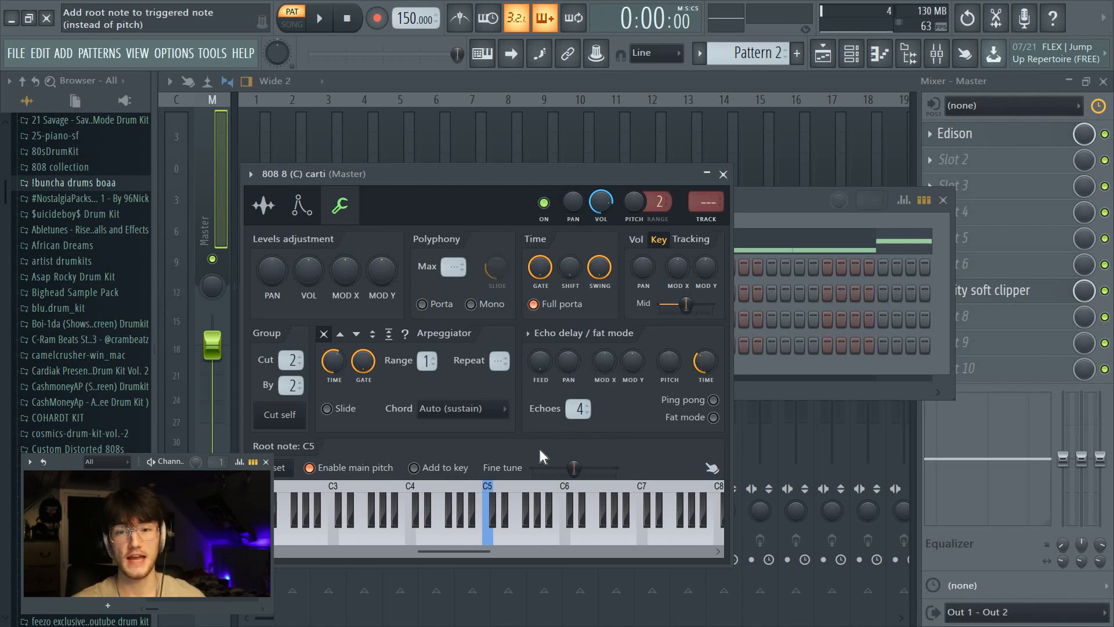
click(743, 207)
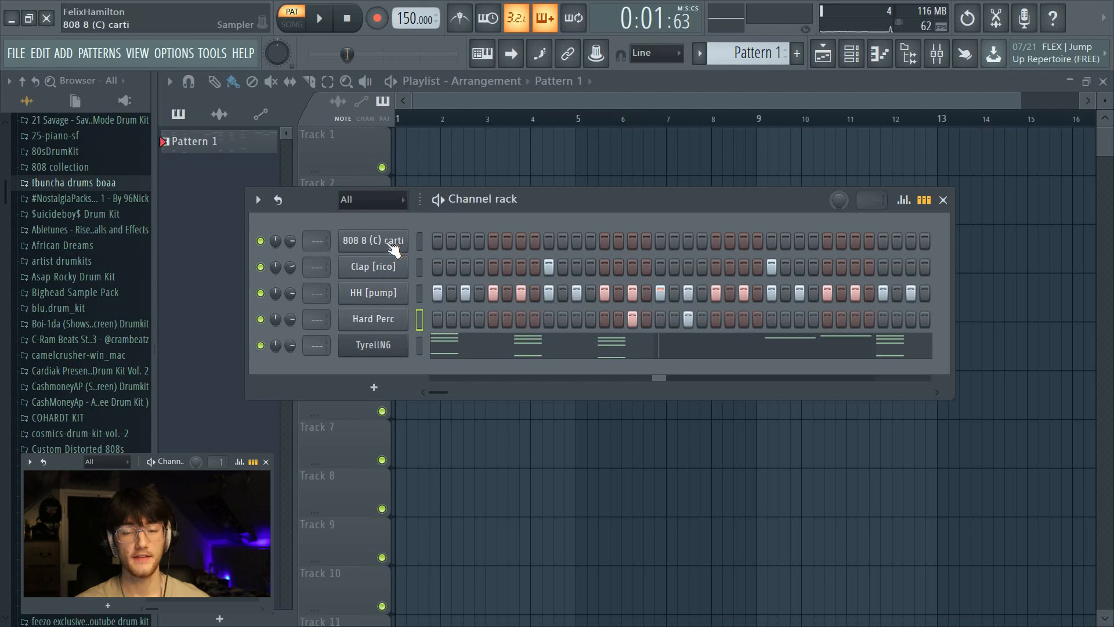
- Open the 808's piano roll in Pattern 1 and add one-beat E5, D5 and C5 notes aligned with the three chords in bar 1
right_click(387, 247)
click(433, 238)
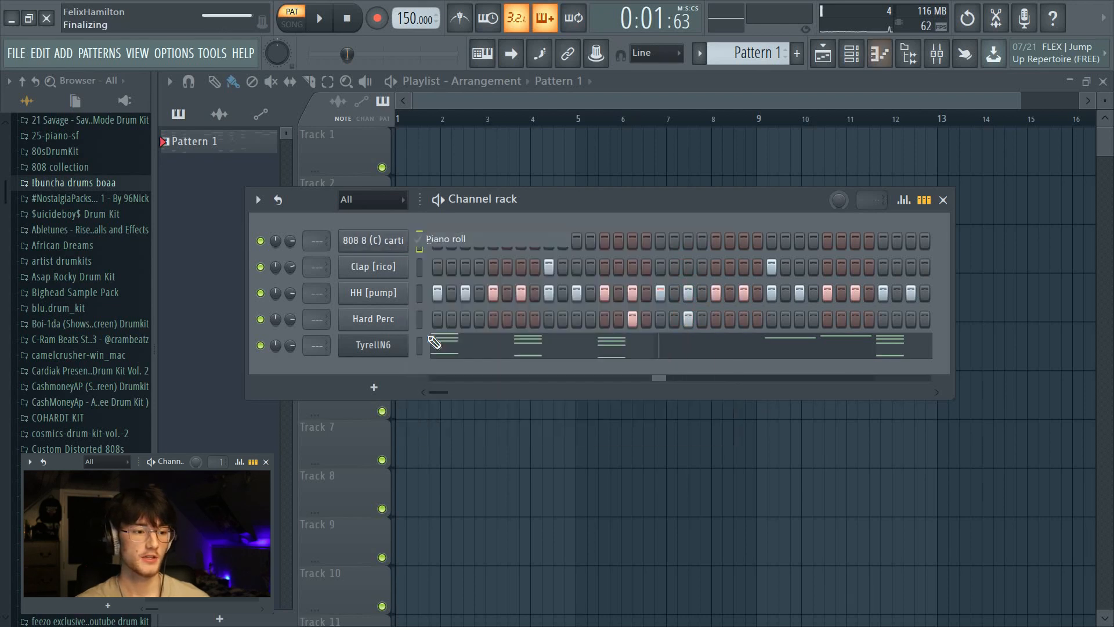
scroll(397, 377, up, 2)
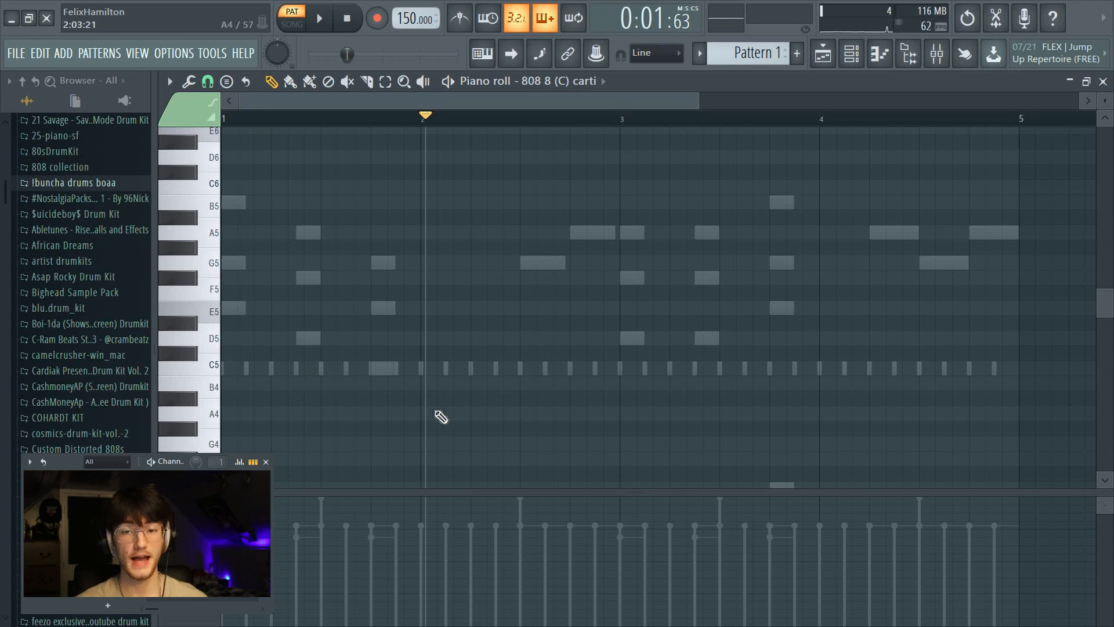
scroll(322, 379, down, 2)
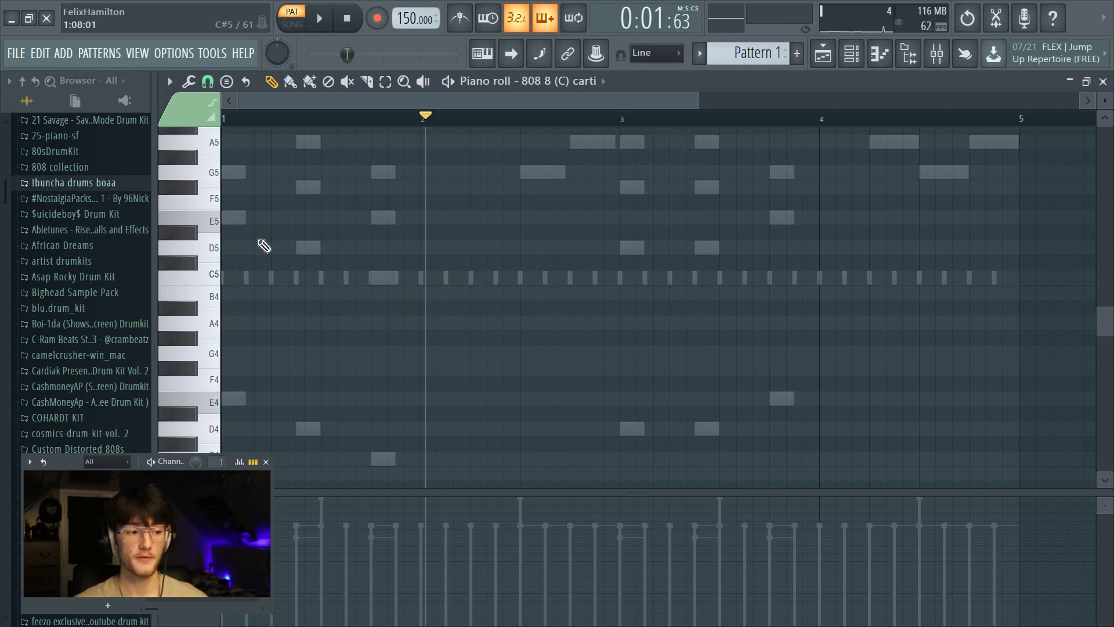
click(234, 219)
click(299, 249)
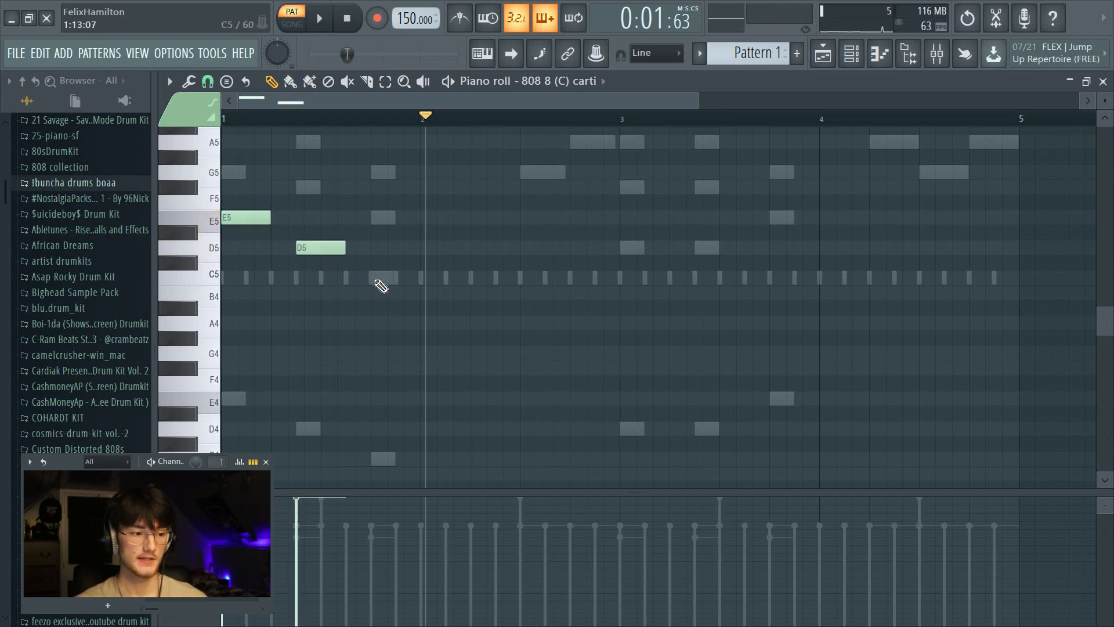
click(376, 278)
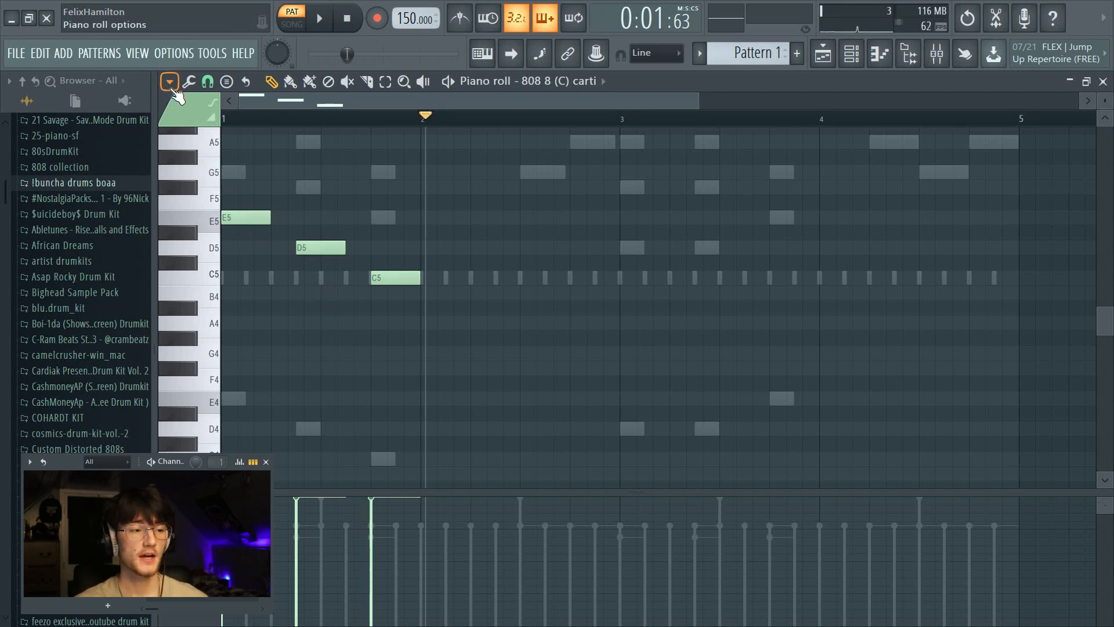
- Turn the piano roll's ghost channels off and back on
click(171, 87)
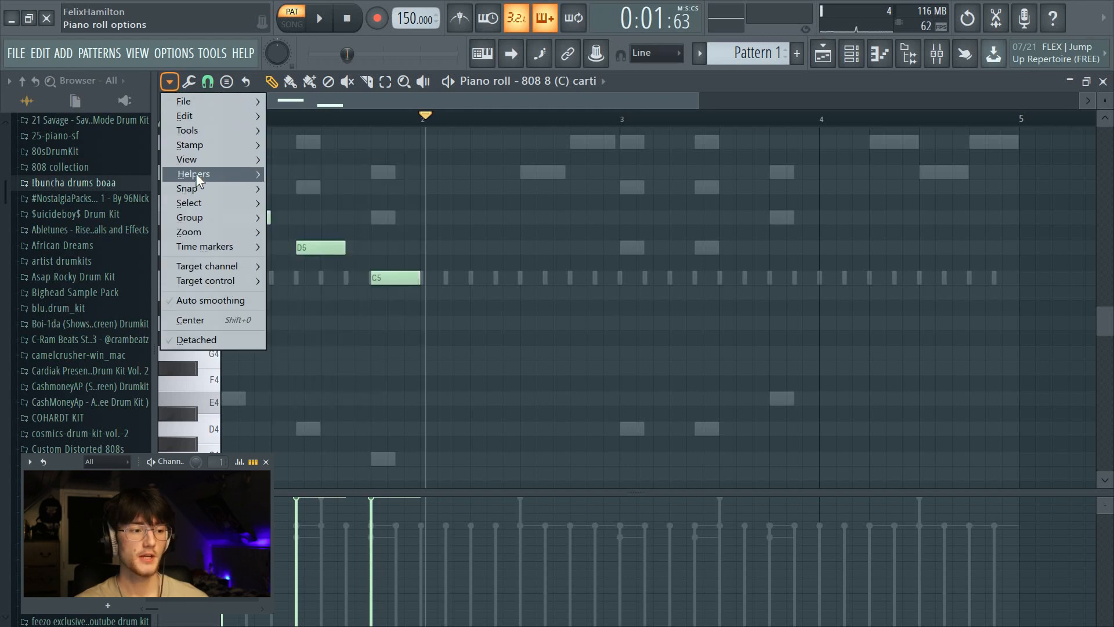
mouse_move(197, 174)
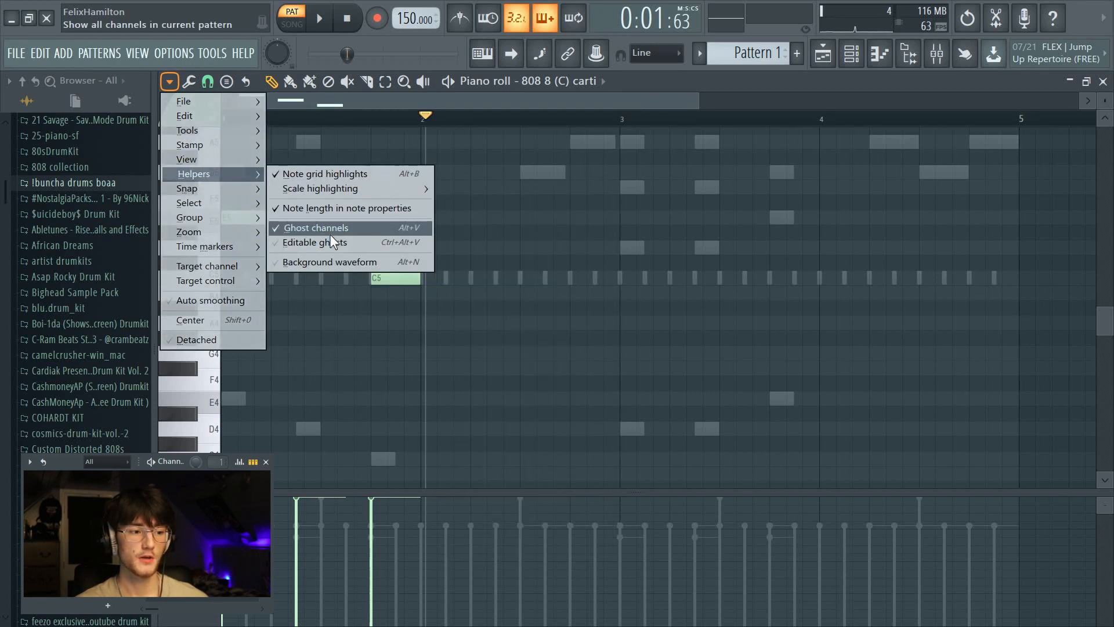
click(332, 232)
click(169, 82)
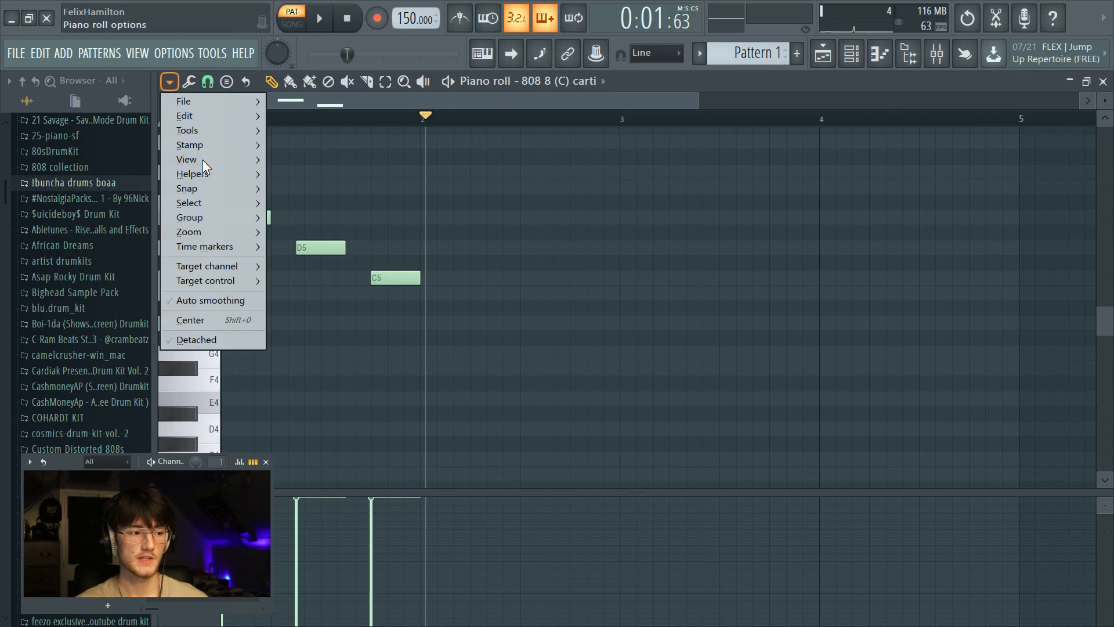
mouse_move(203, 174)
click(337, 231)
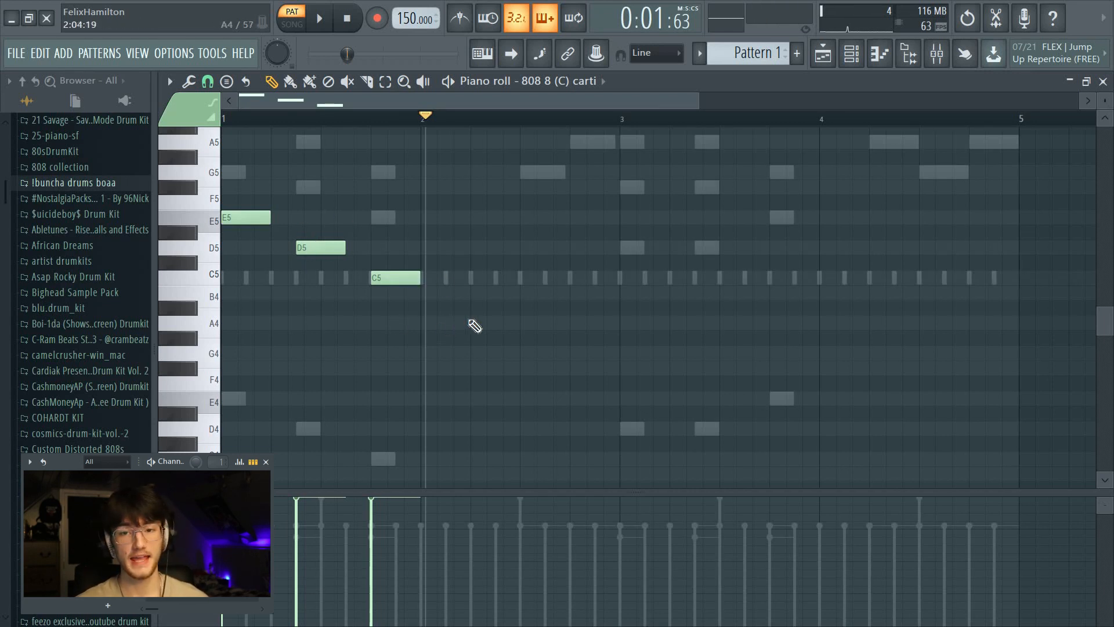
- Continue the 808 line through bar 4 with C5, D5 and E5 notes and extend every note to the next with Quick Legato
click(477, 277)
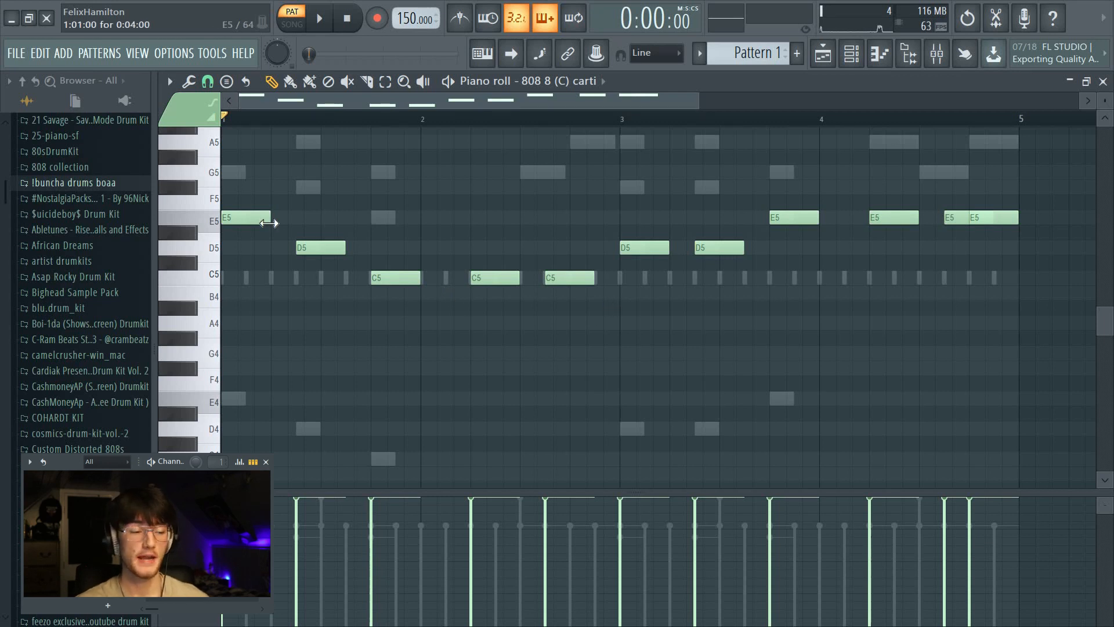
mouse_move(268, 224)
mouse_down()
mouse_move(293, 224)
mouse_move(262, 226)
mouse_up()
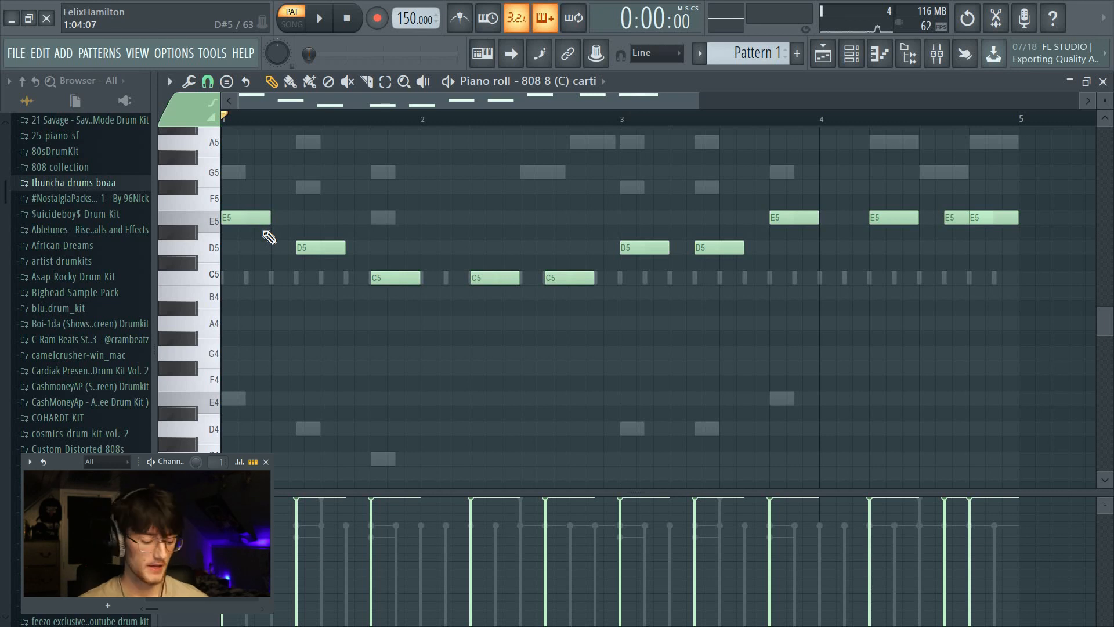
key(ctrl+l)
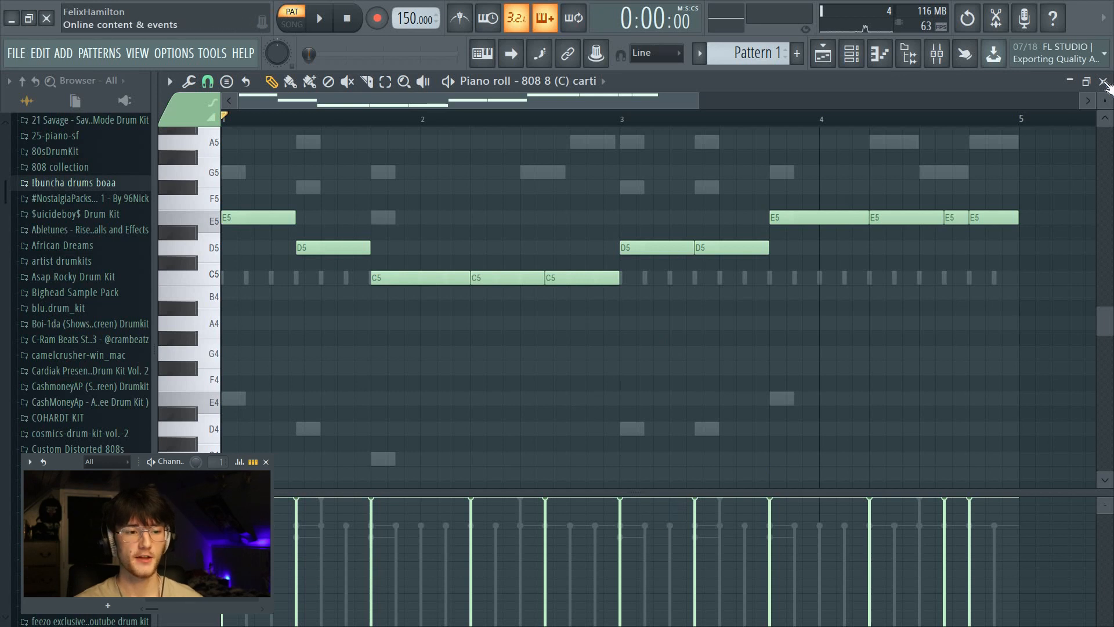
- Play Pattern 1 from the channel rack to hear the 808 with the beat, and review its notes in the piano roll
click(1104, 82)
key(space)
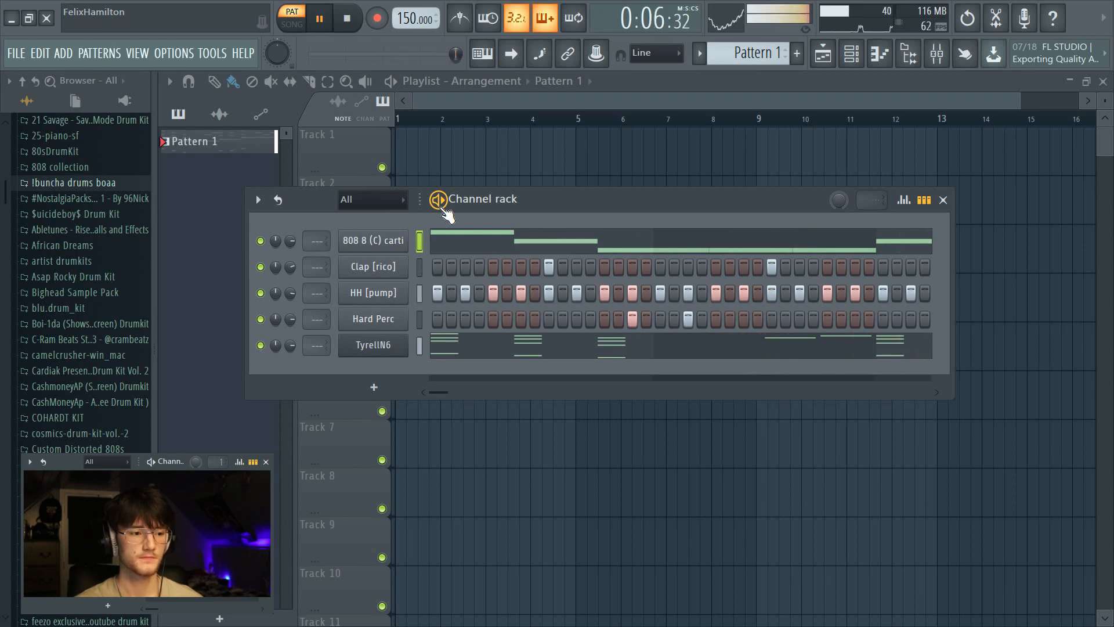
key(space)
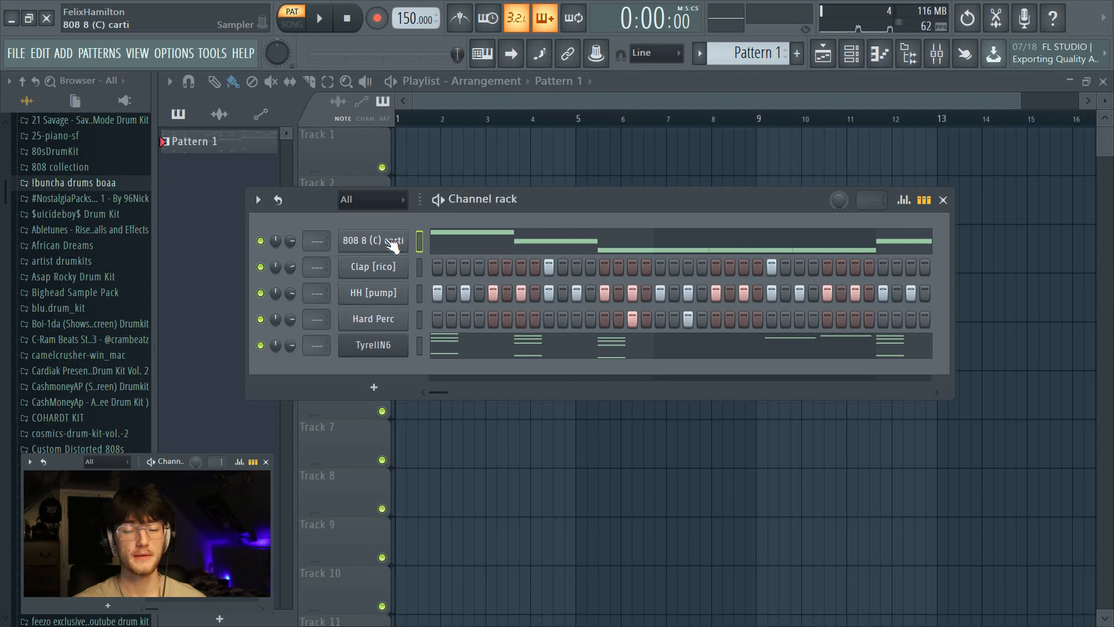
click(587, 246)
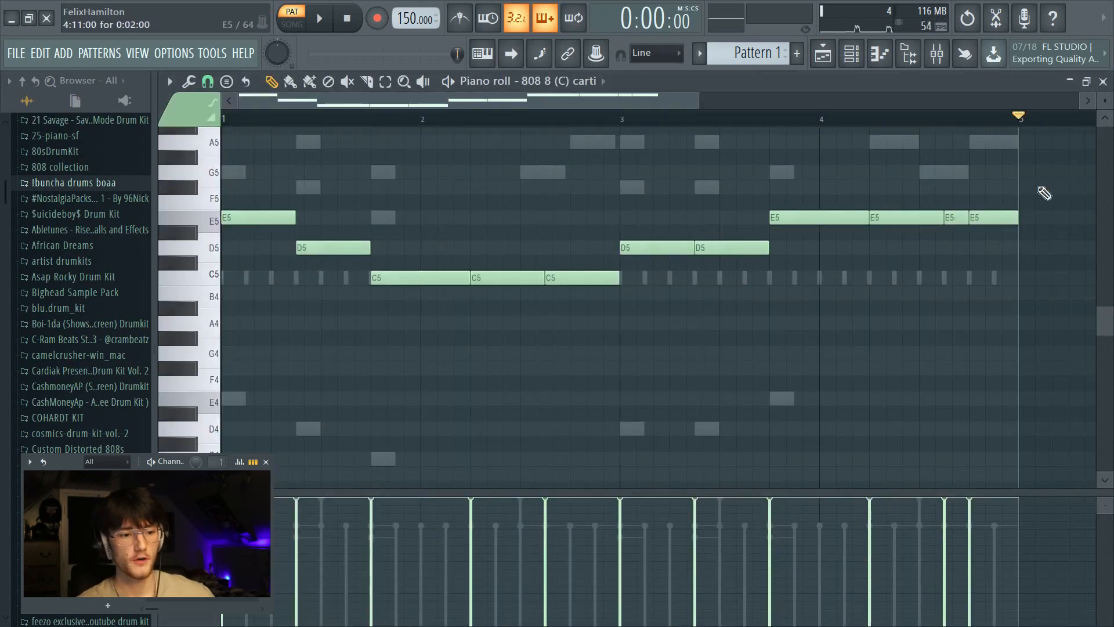
click(1103, 82)
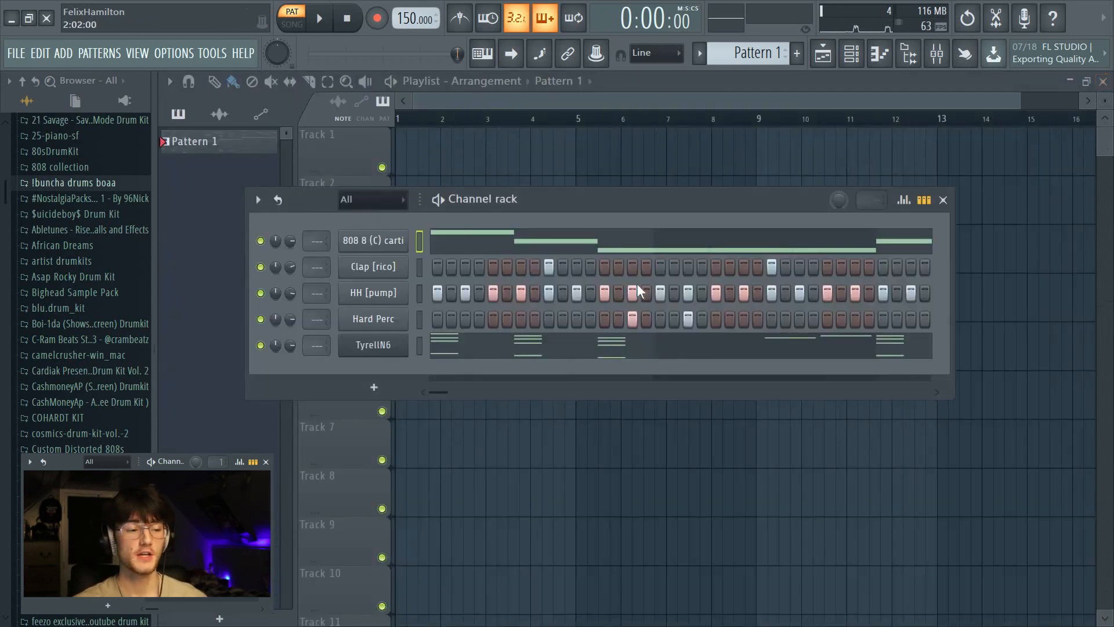
- Toggle the Cut itself option for the 808 channel
right_click(369, 247)
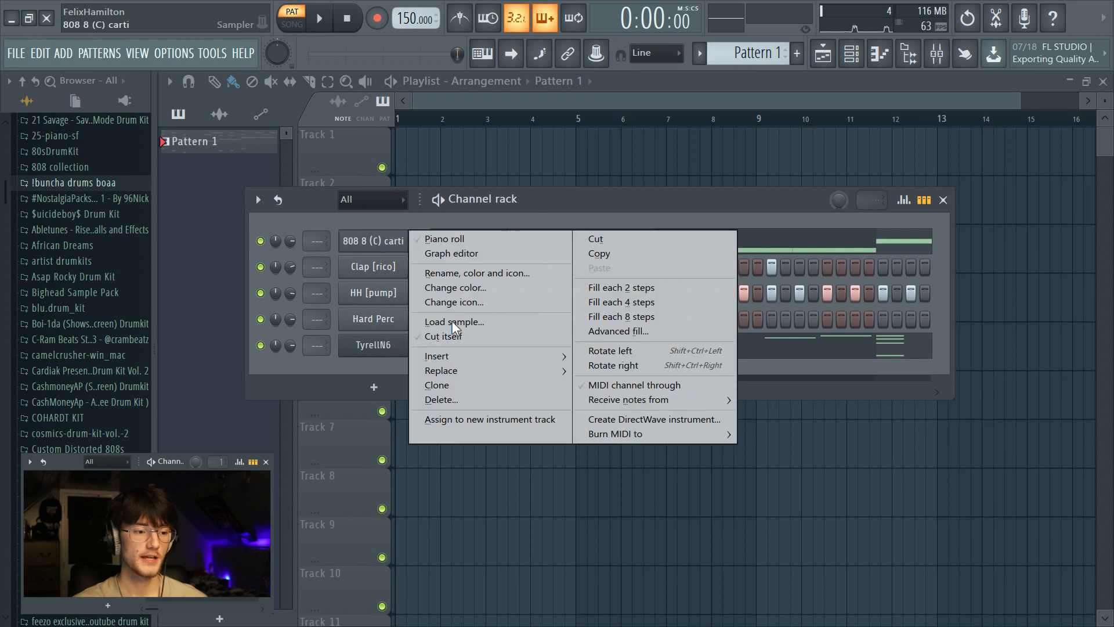
click(453, 337)
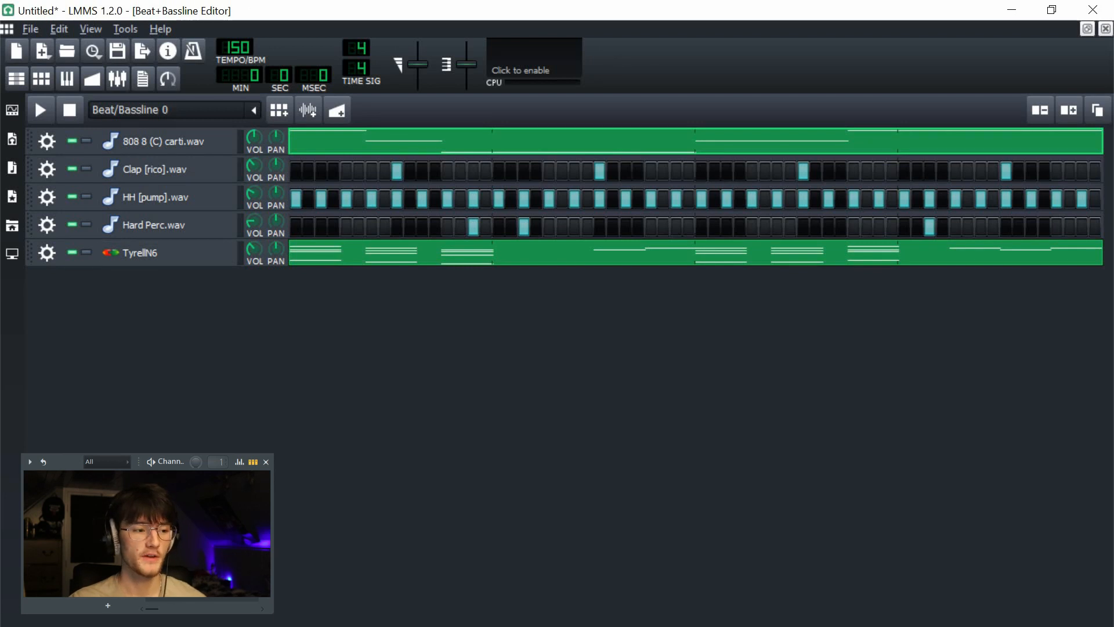
- Switch to LMMS and look at the TyrellN6 instrument's own effects chain and the list of effects it can load
click(165, 253)
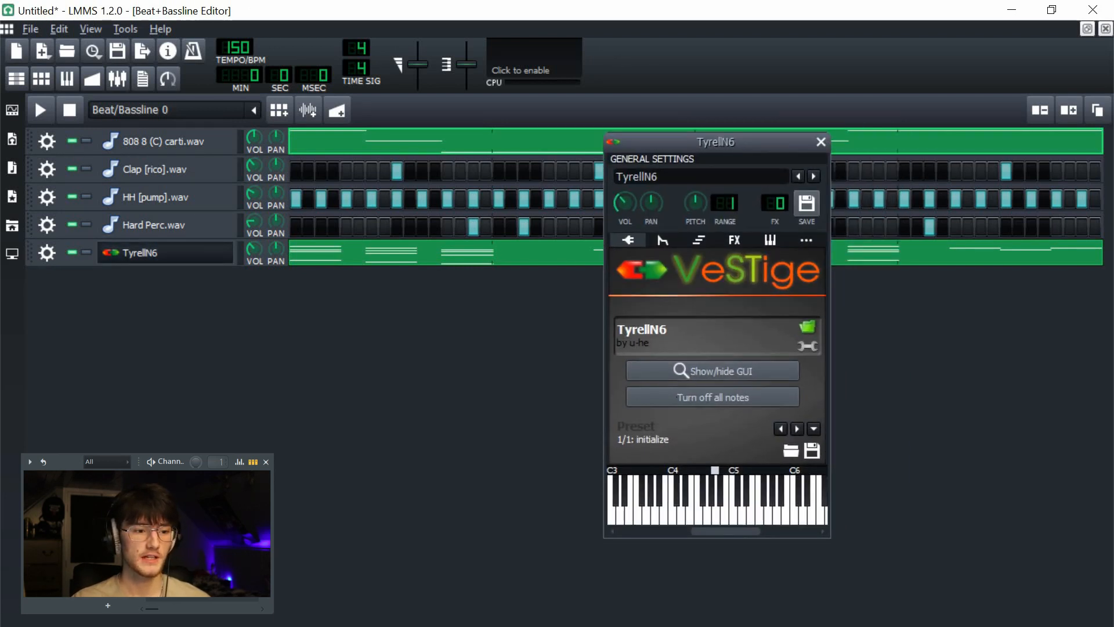
drag(716, 141, 684, 147)
click(703, 245)
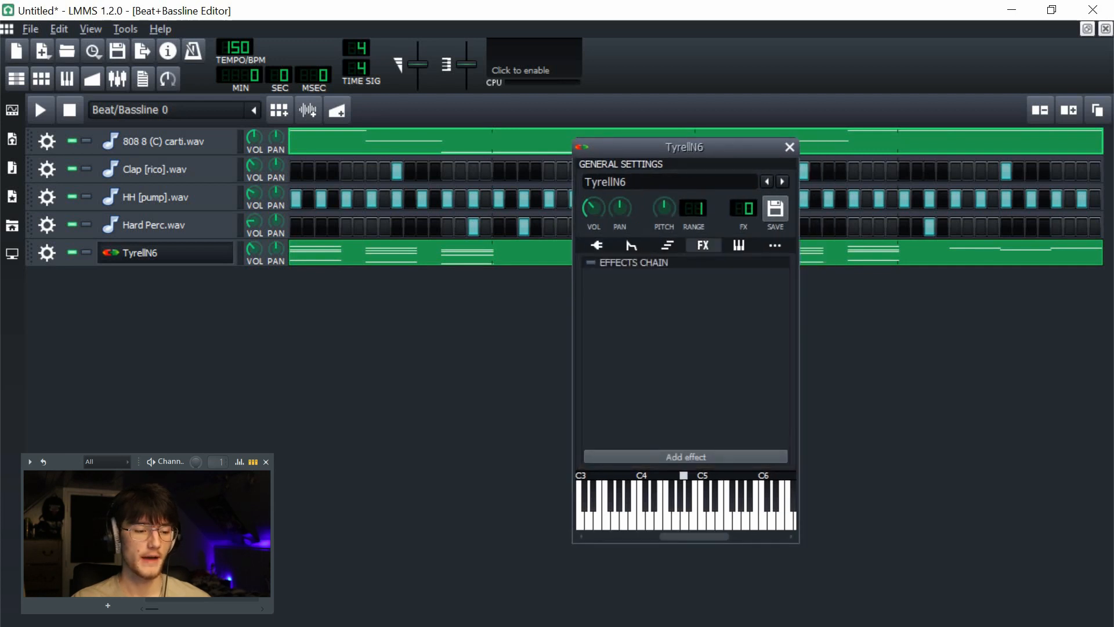
click(686, 457)
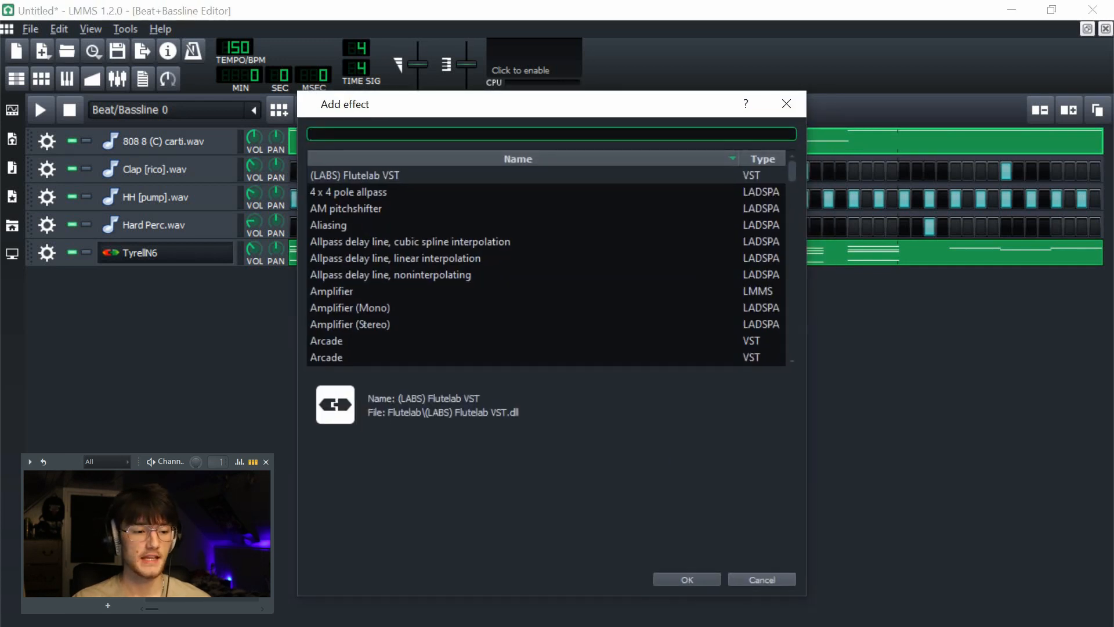
key(Escape)
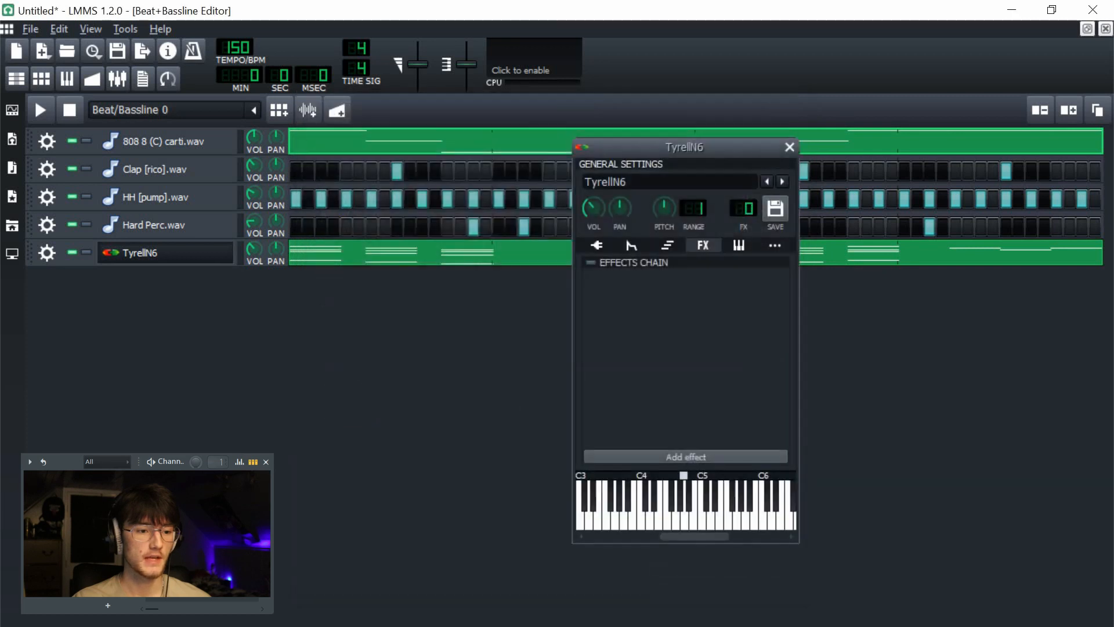
click(789, 147)
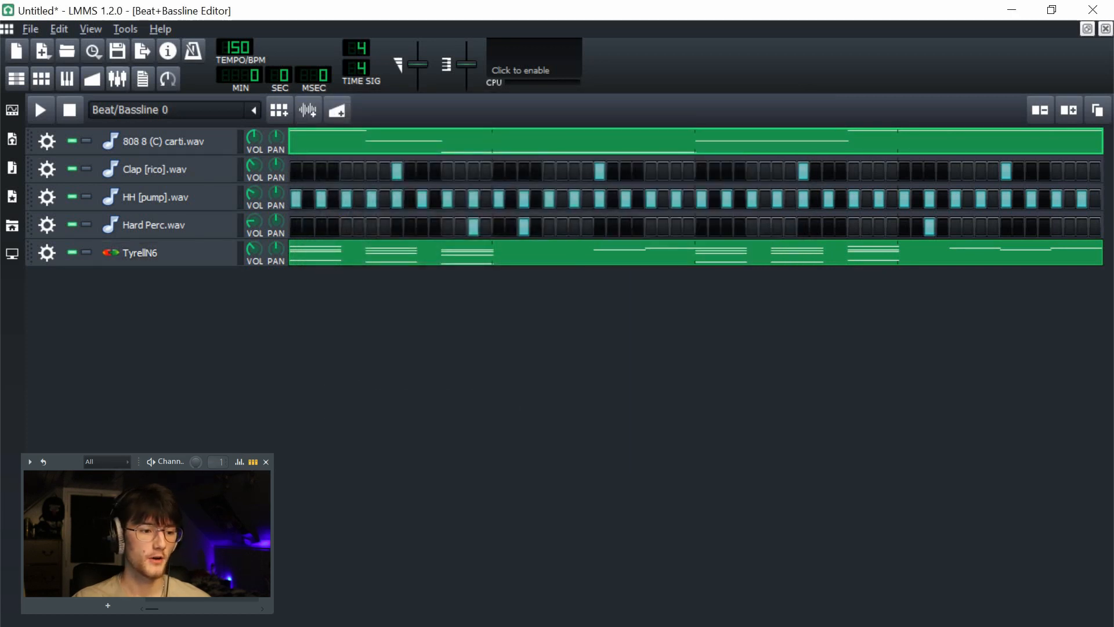
- Open the FX mixer and add three channels, FX 1 to FX 3
click(117, 79)
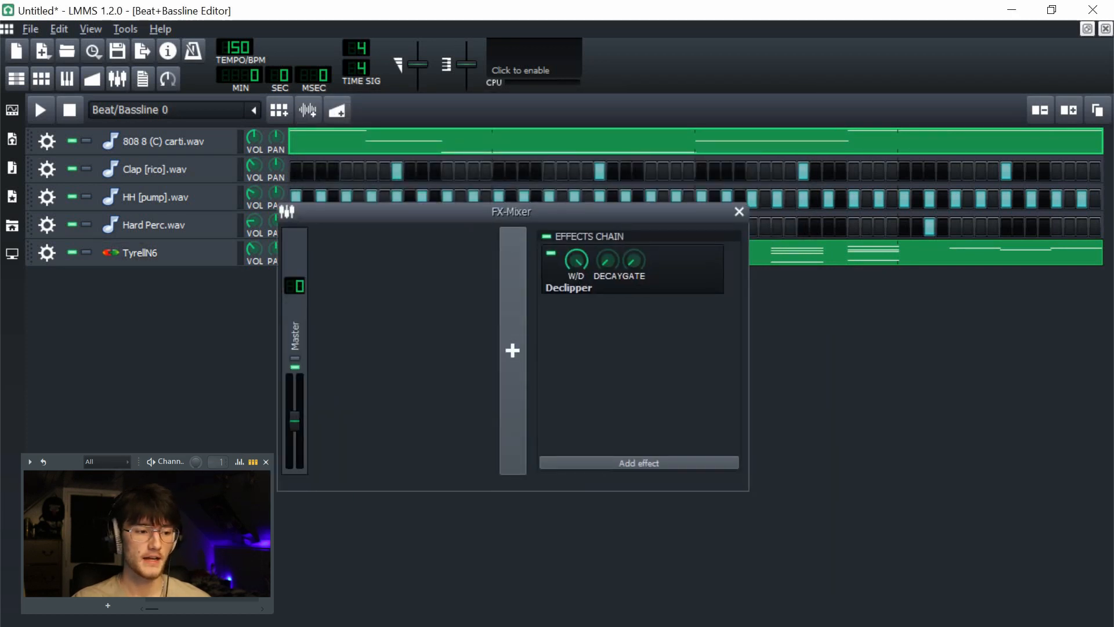
click(512, 350)
click(512, 350)
click(512, 350)
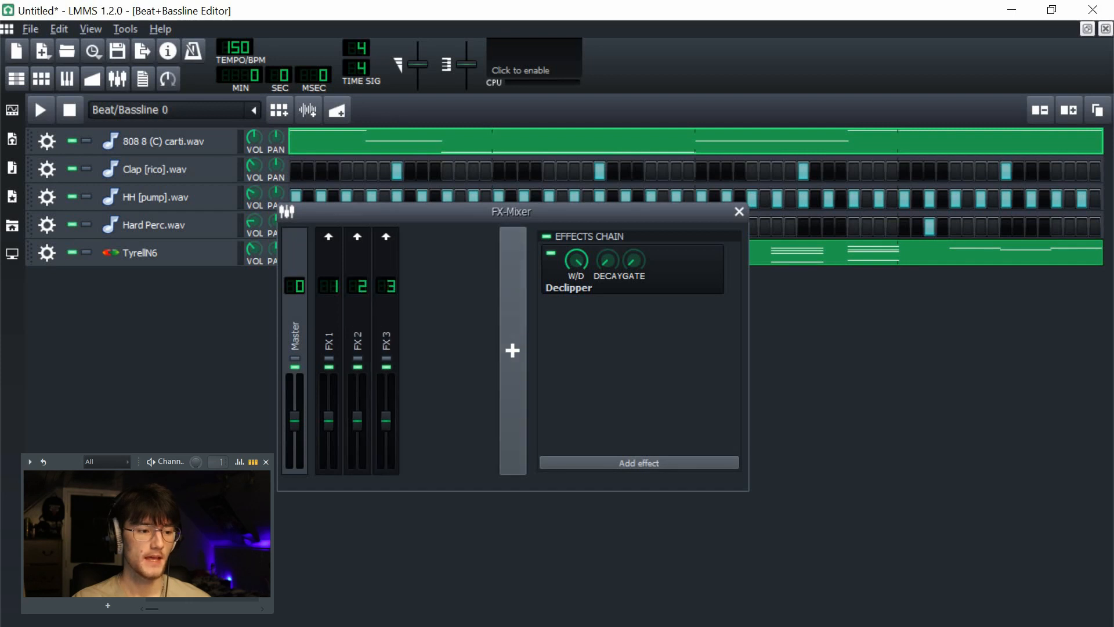
- Search the effects for EQ and add the LMMS Equalizer to the FX 1 channel
click(328, 344)
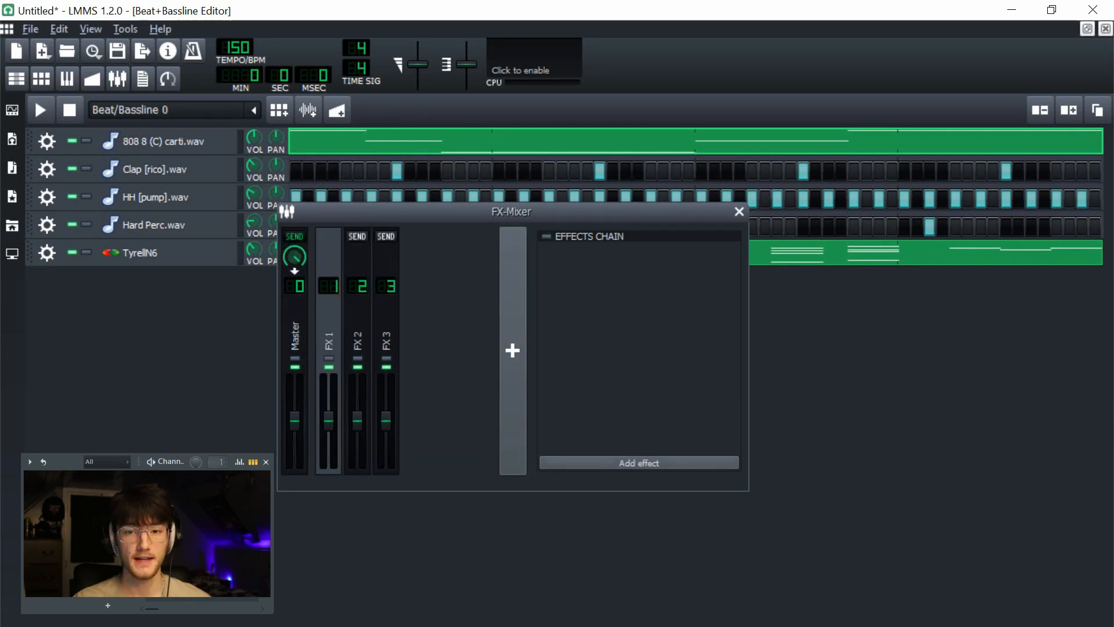
click(639, 463)
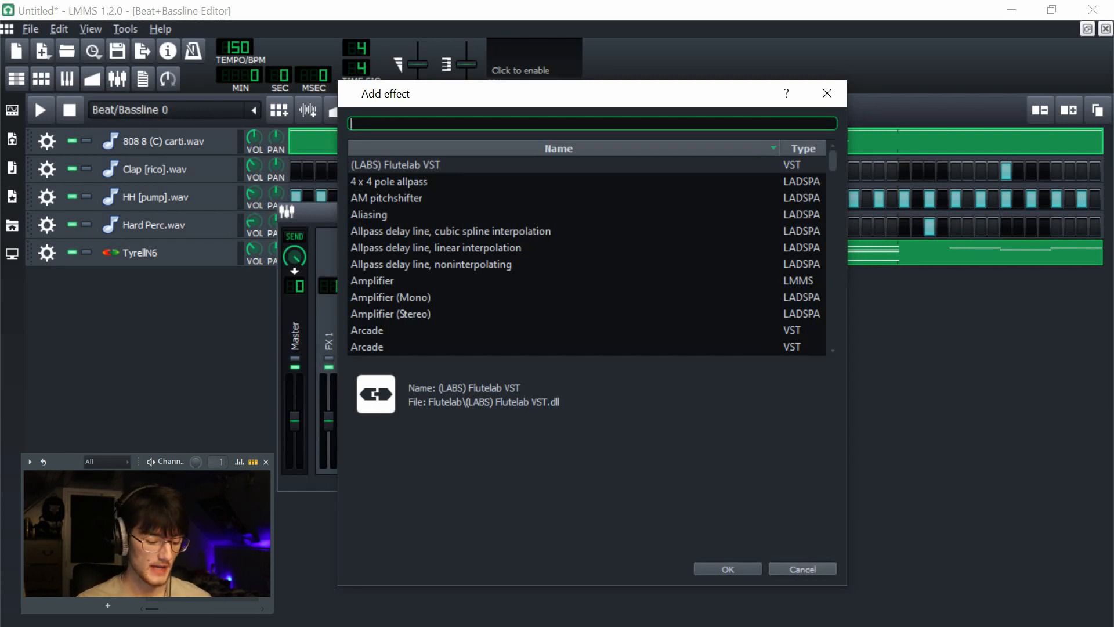
text(EQ)
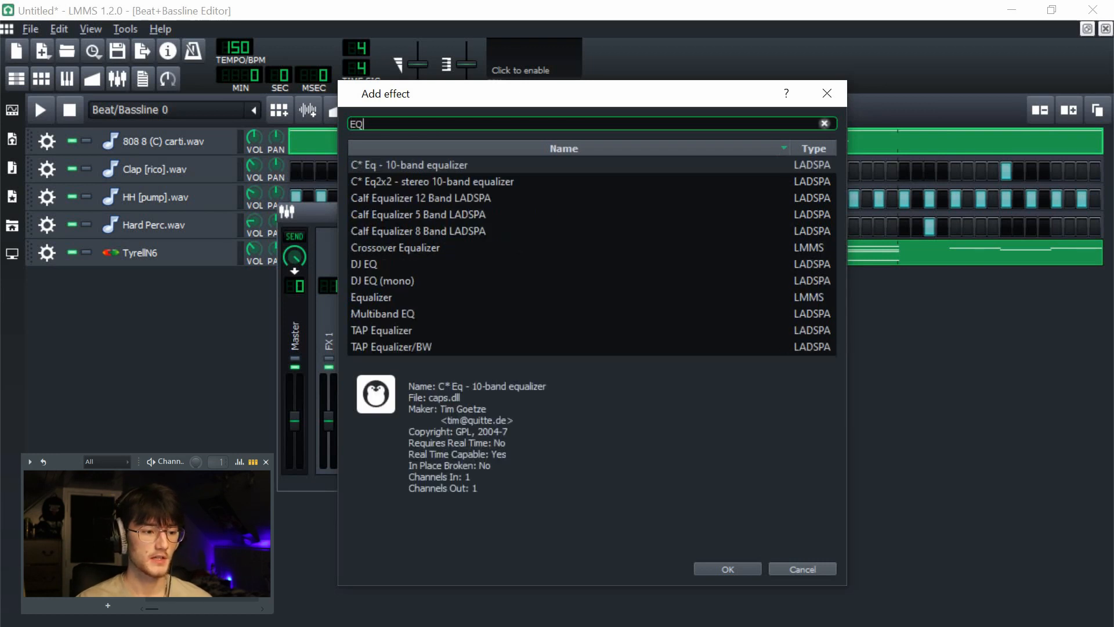
double_click(371, 297)
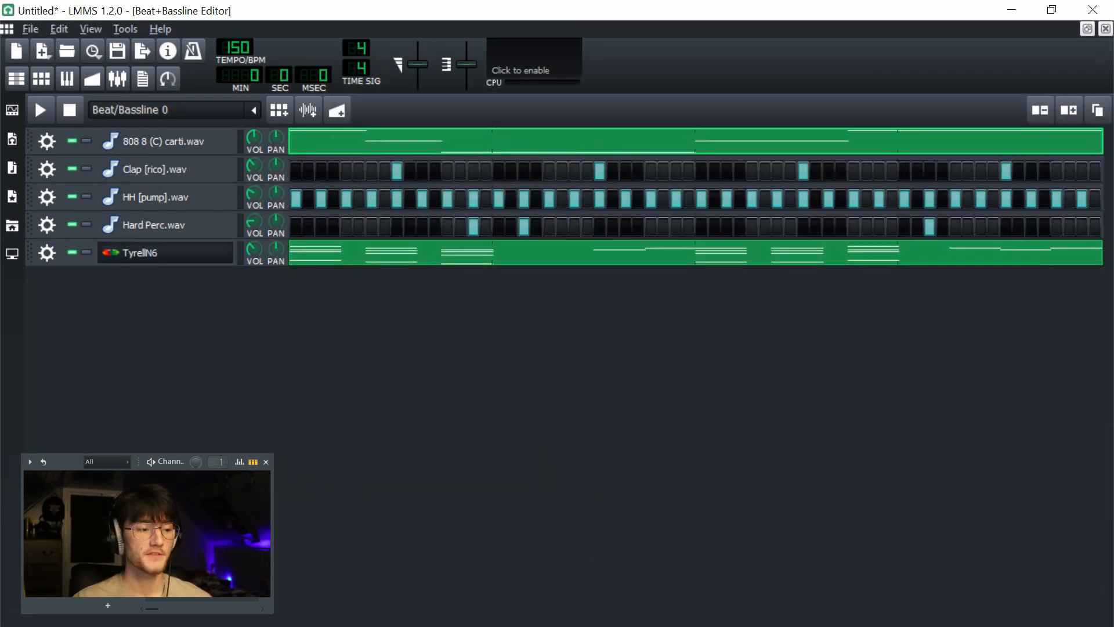
- Route the TyrellN6 instrument to FX channel 1
click(139, 252)
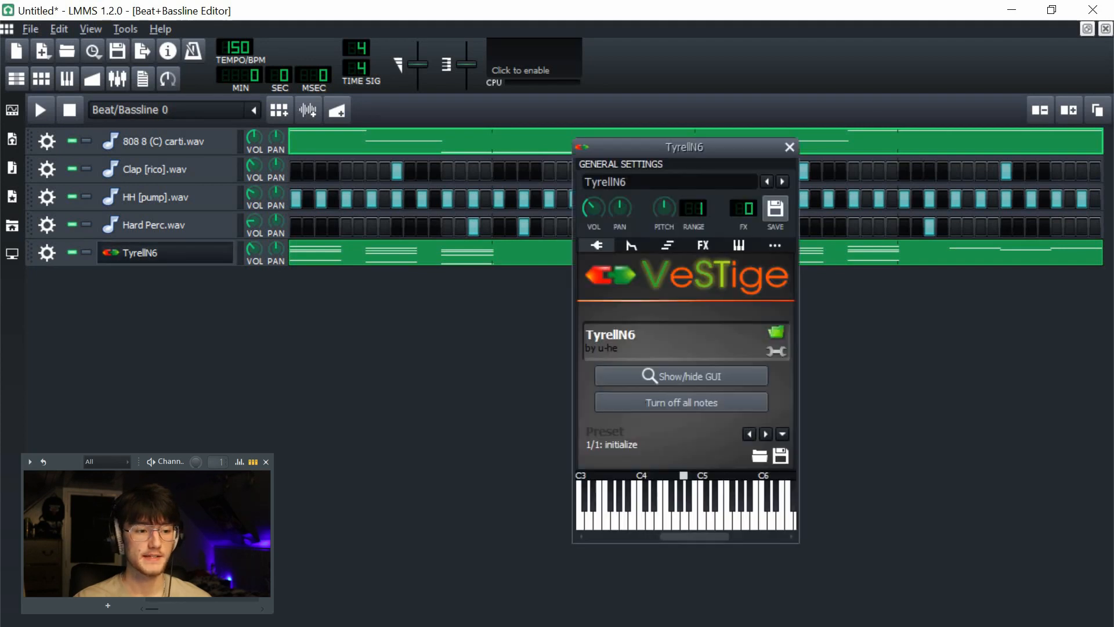
drag(684, 148, 668, 159)
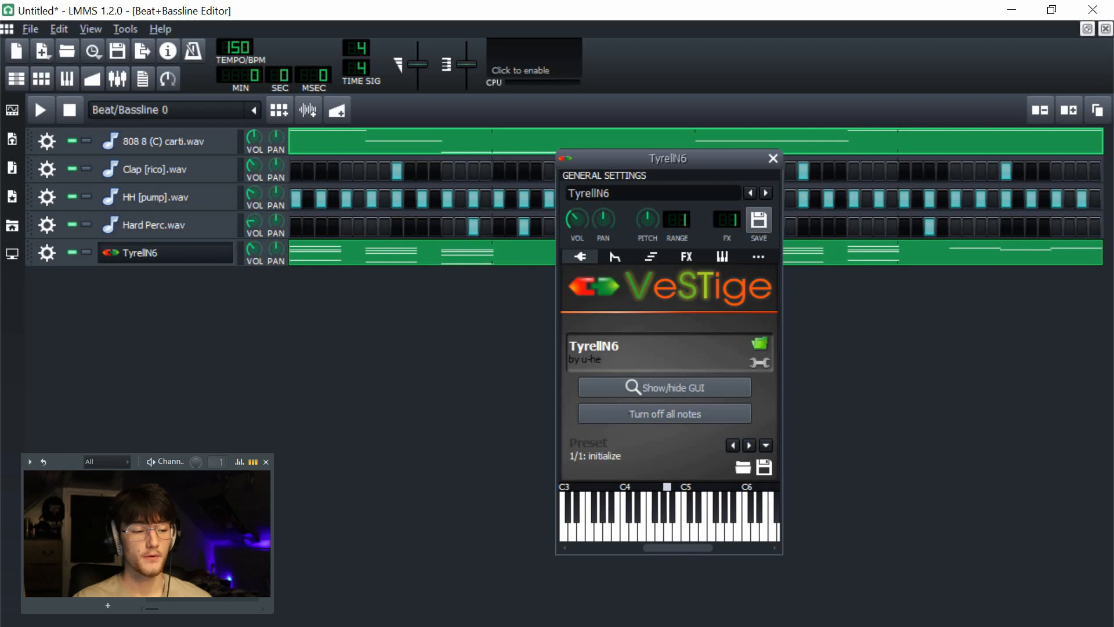
click(773, 159)
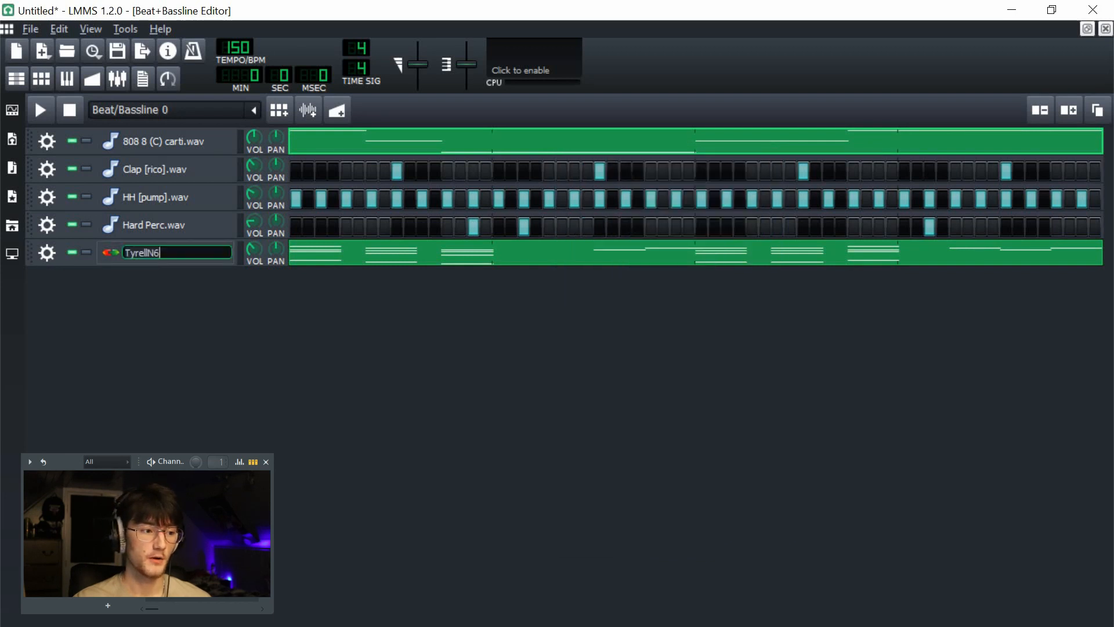
- Filter TyrellN6 with the Equalizer's 12 dB high-pass near 110 Hz and 12 dB low-pass near 1 kHz, and play the full beat
key(F9)
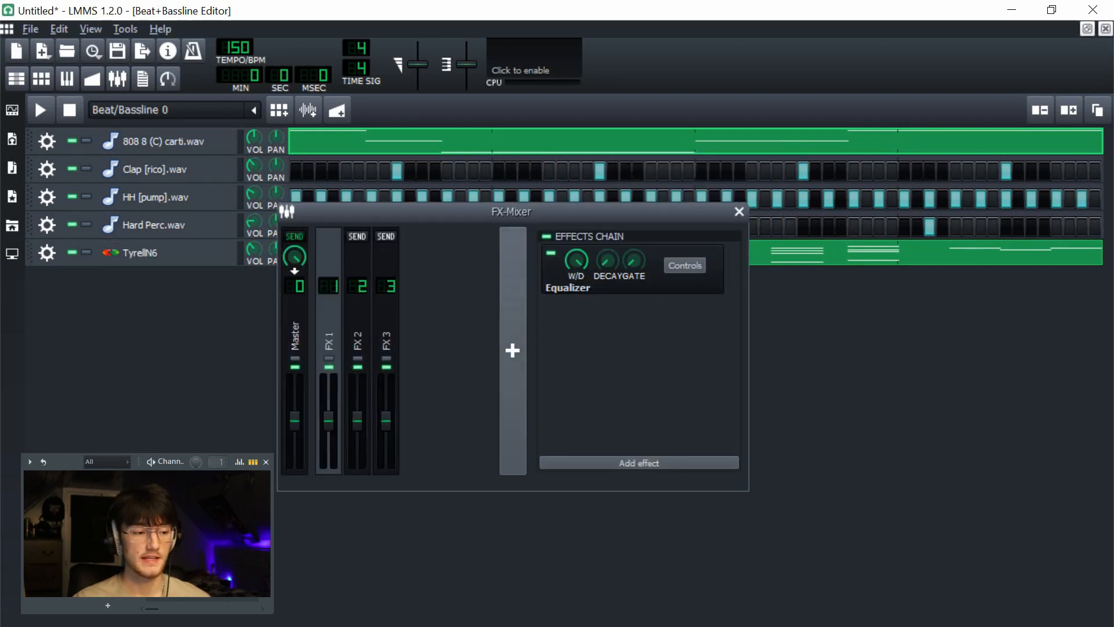
click(684, 265)
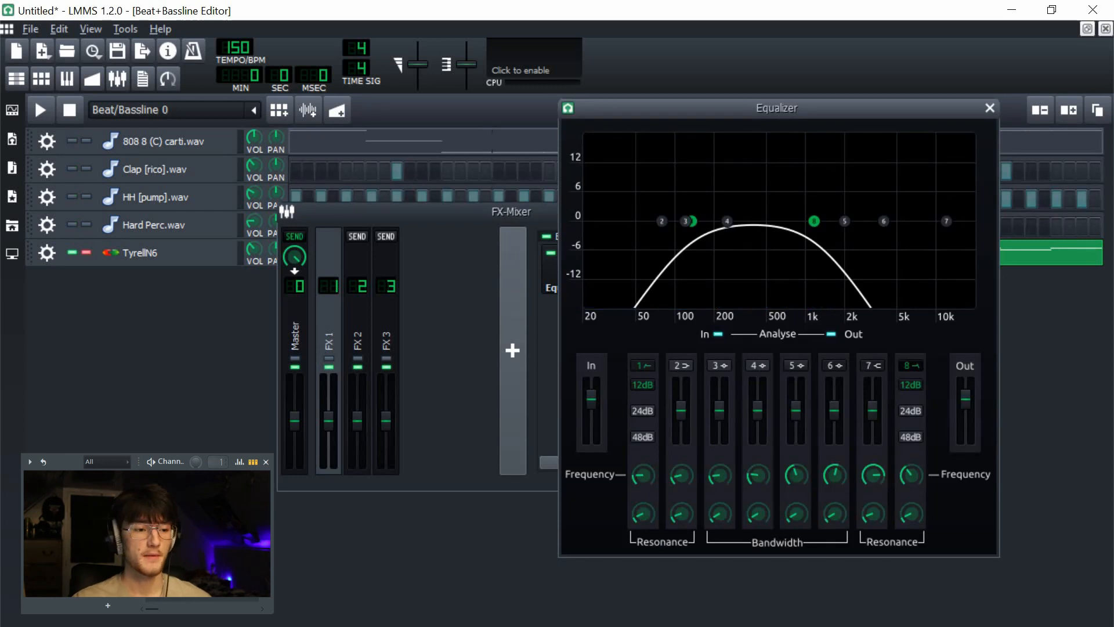
key(F9)
click(86, 252)
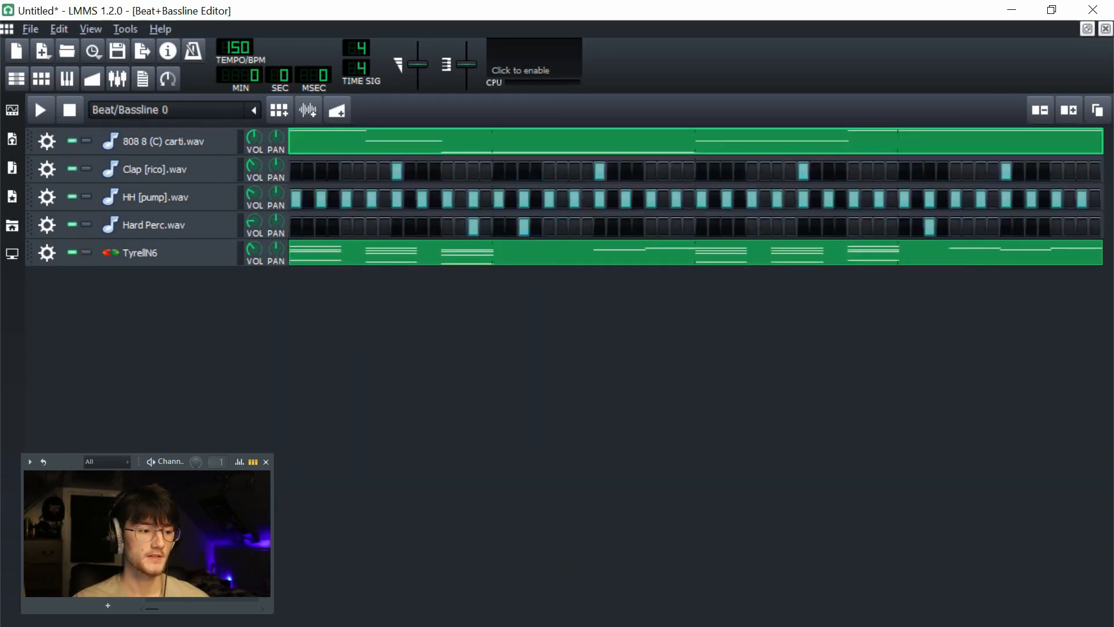
key(space)
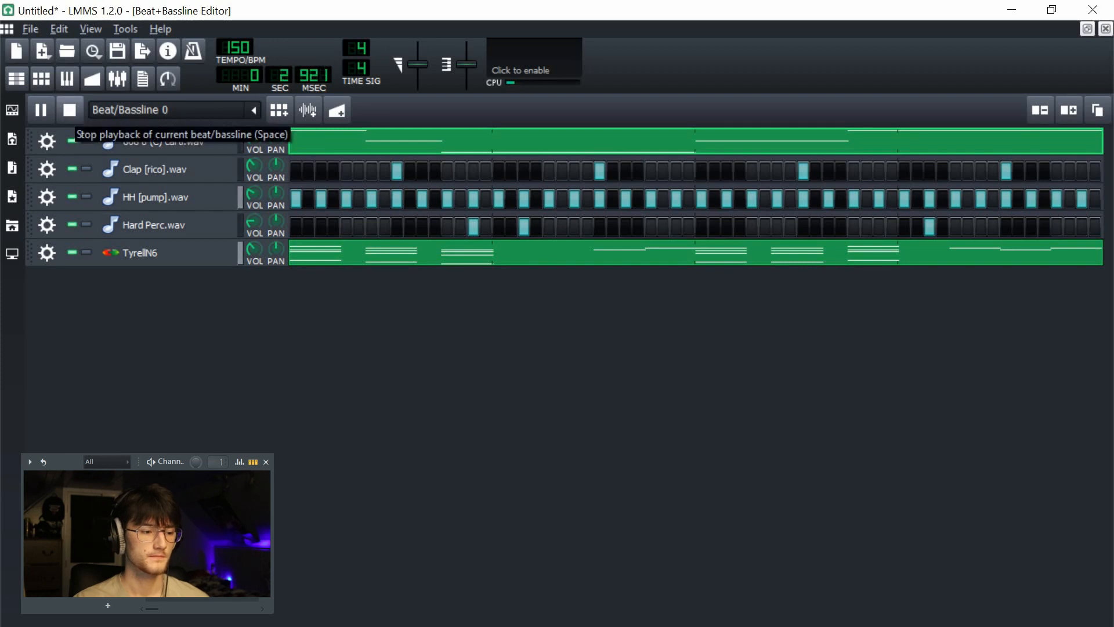
key(space)
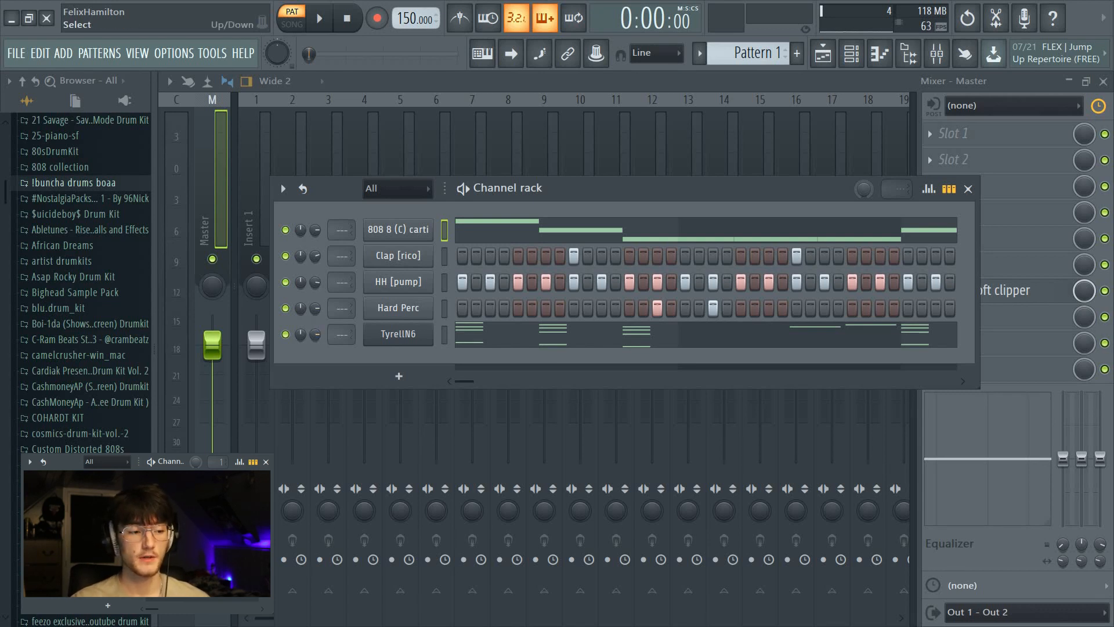
- Switch to FL Studio and route all five channels to their own mixer tracks, 1 to 5
double_click(445, 335)
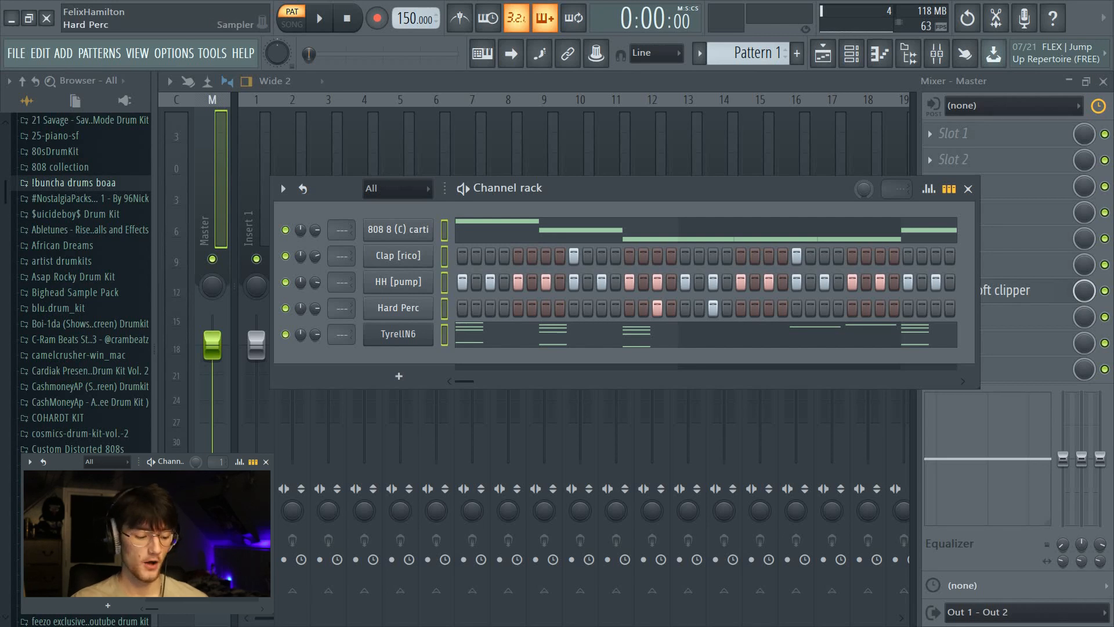
key(ctrl+l)
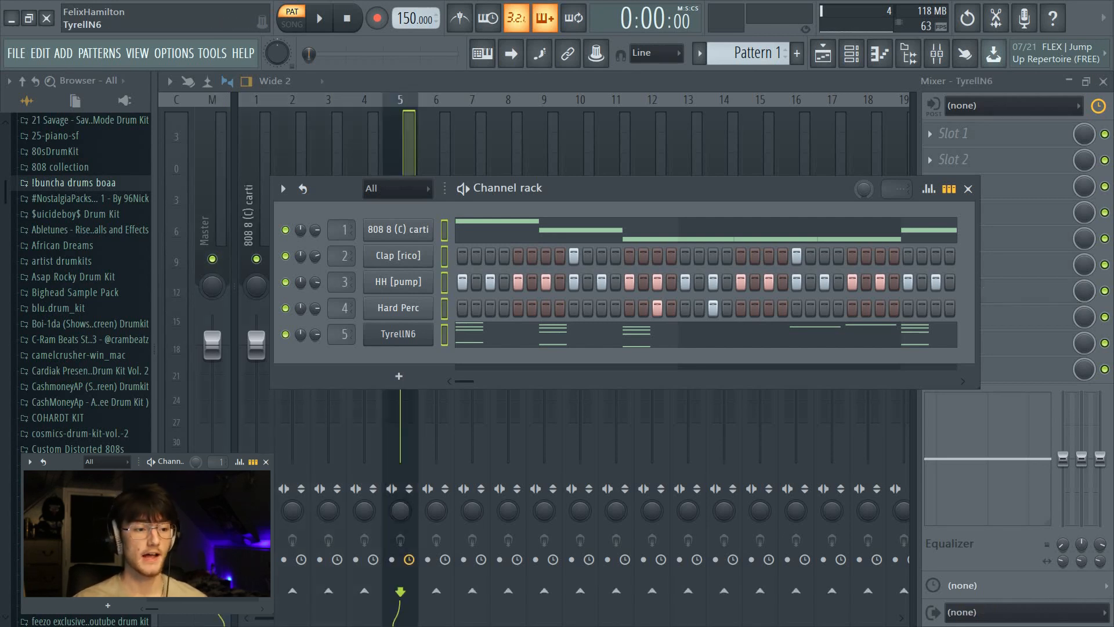
key(F6)
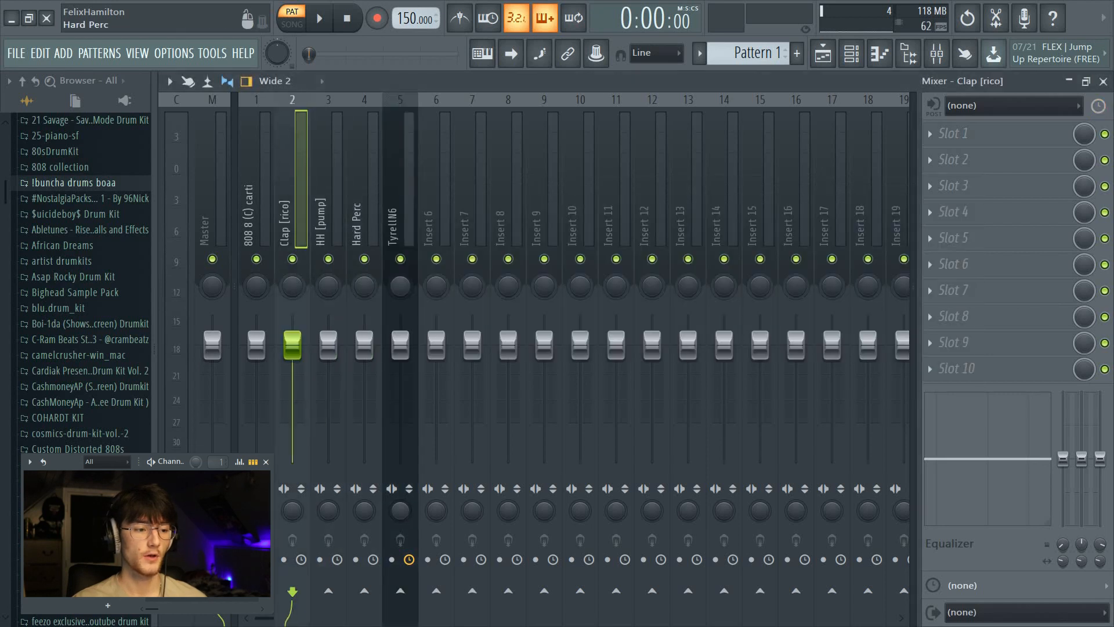
- Go through the mixer tracks of the routed channels, from the 808 to TyrellN6
click(256, 174)
key(Right)
key(Right)
key(Right)
key(Right)
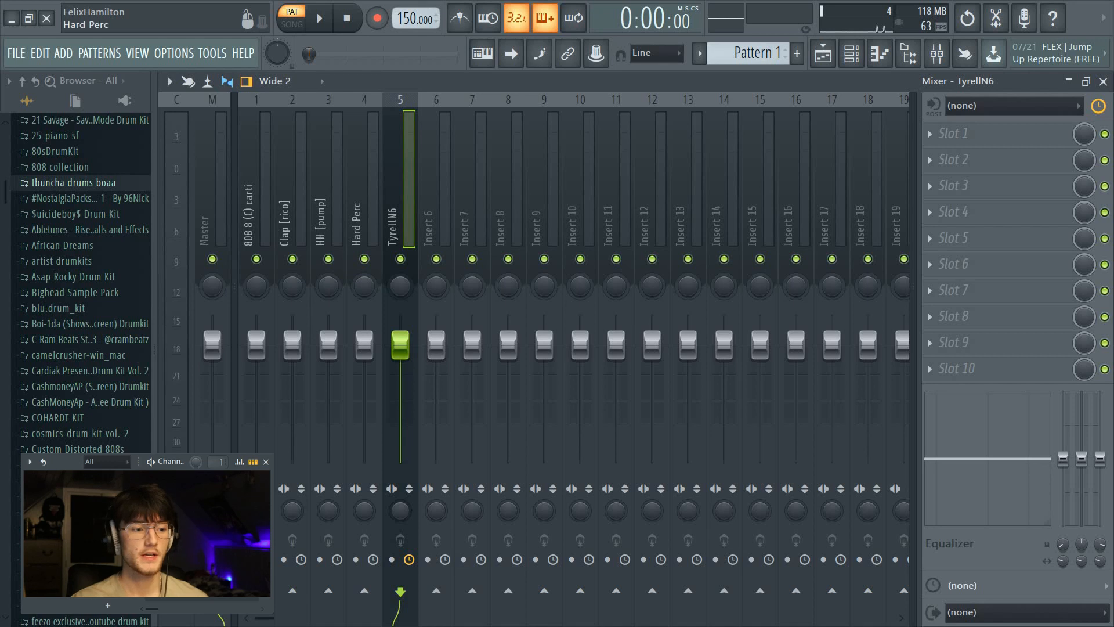
key(Left)
key(Right)
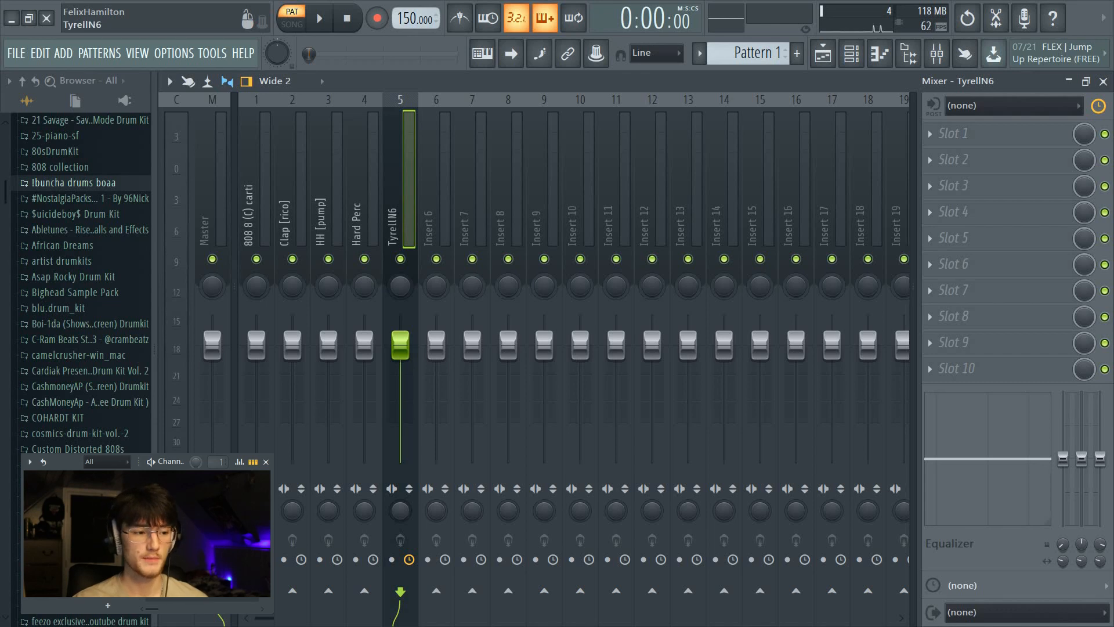
- Load Fruity Parametric EQ 2 into slot 4 of the TyrellN6 mixer track
key(Right)
key(Left)
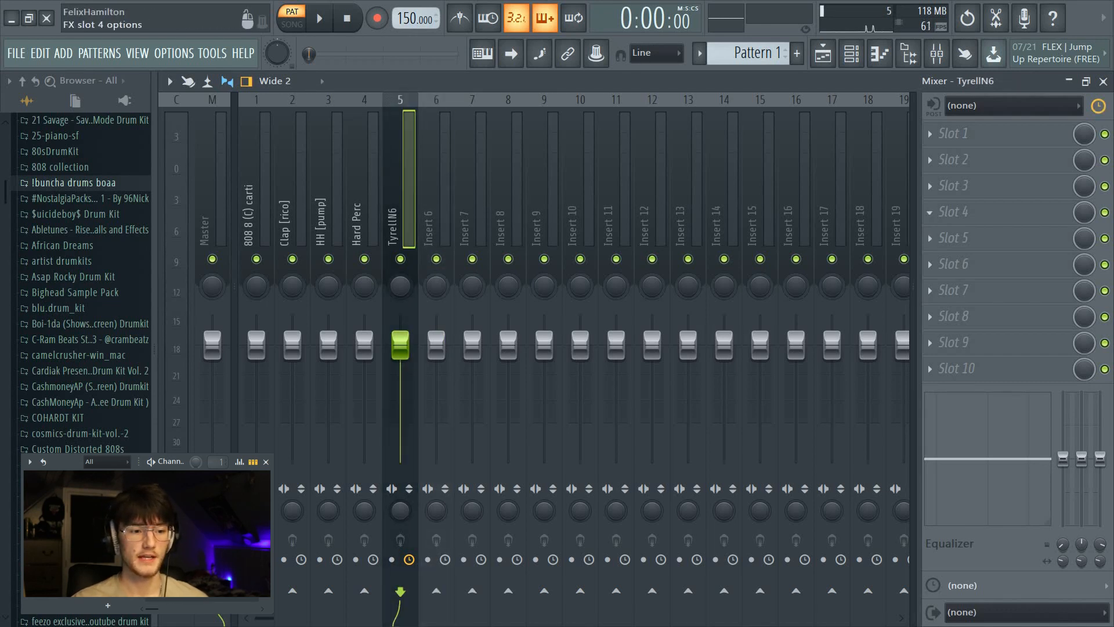
click(957, 212)
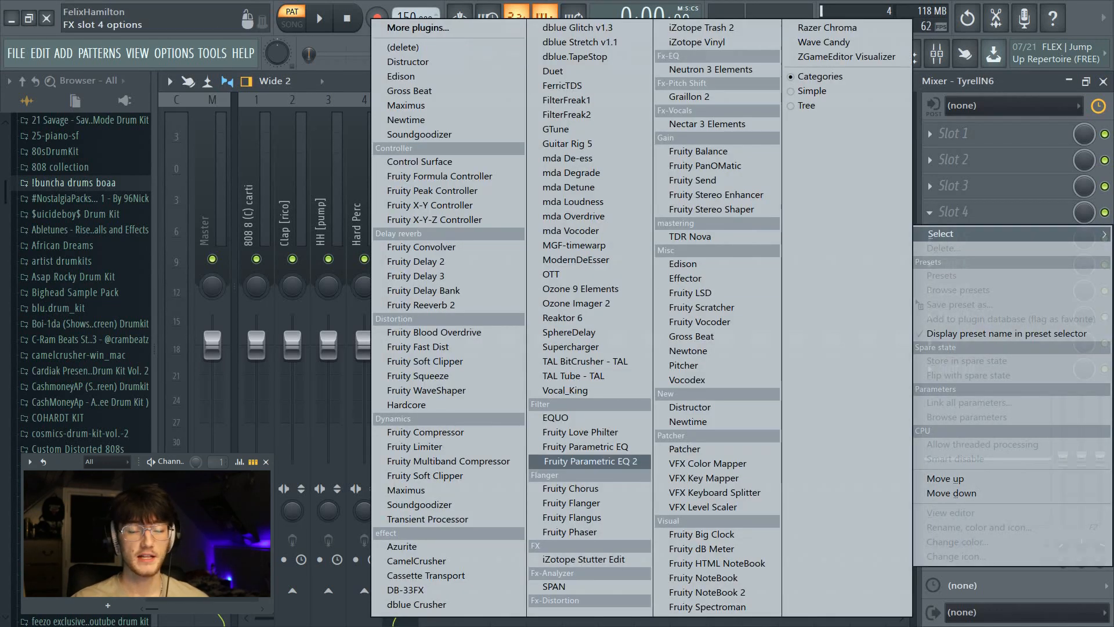
click(589, 460)
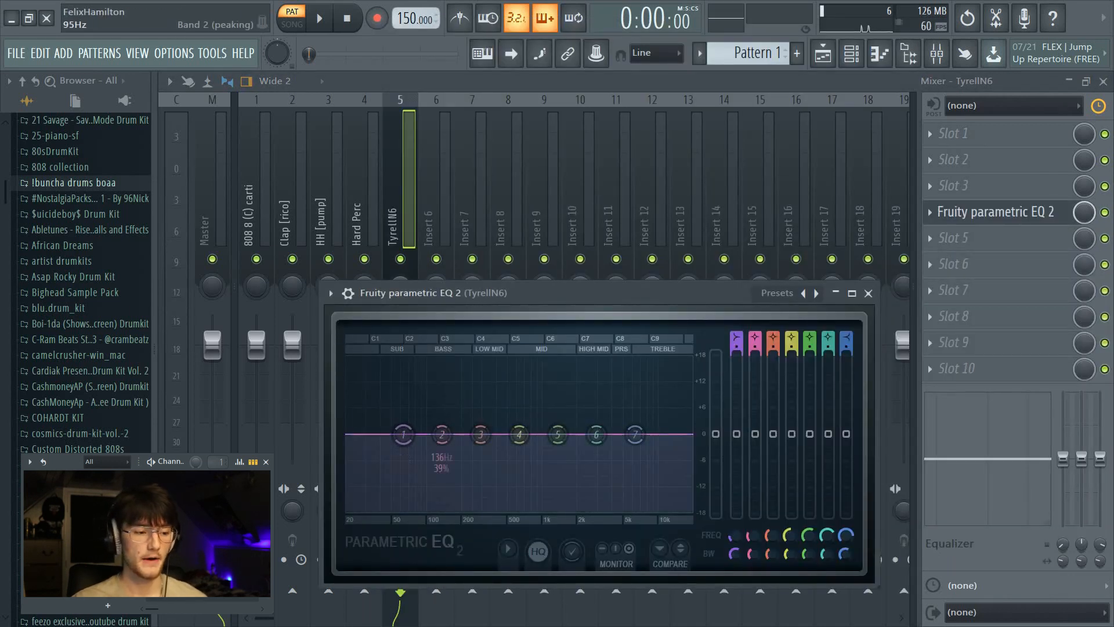
- Make EQ band 1 a high-pass filter at 227 Hz and play the pattern to hear it
mouse_move(403, 434)
mouse_down()
mouse_move(454, 434)
mouse_move(420, 434)
mouse_up()
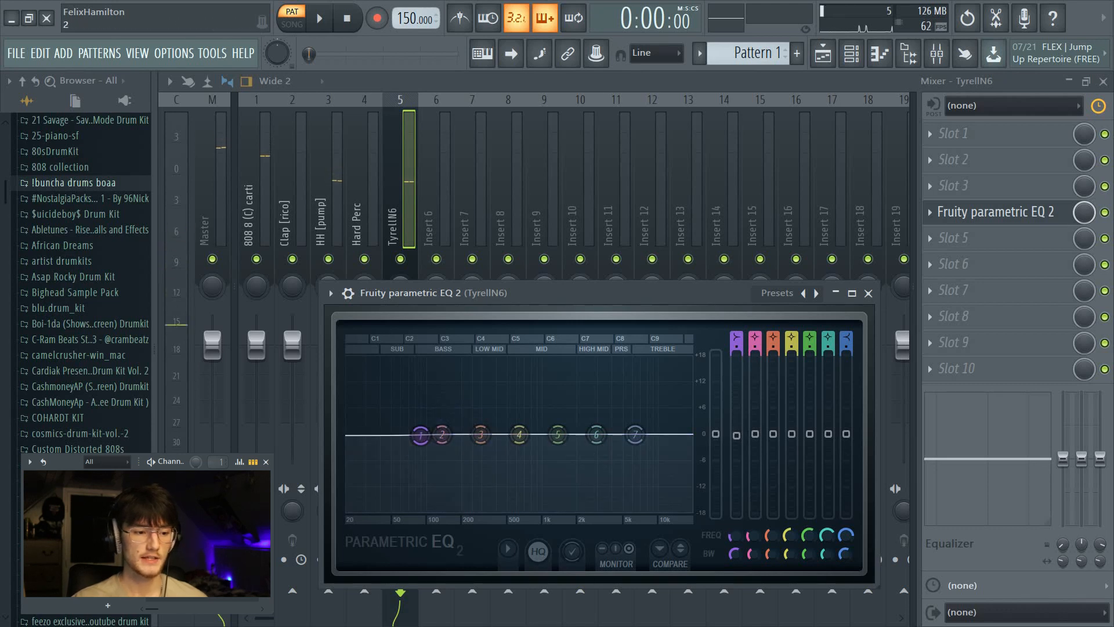
drag(737, 347, 737, 328)
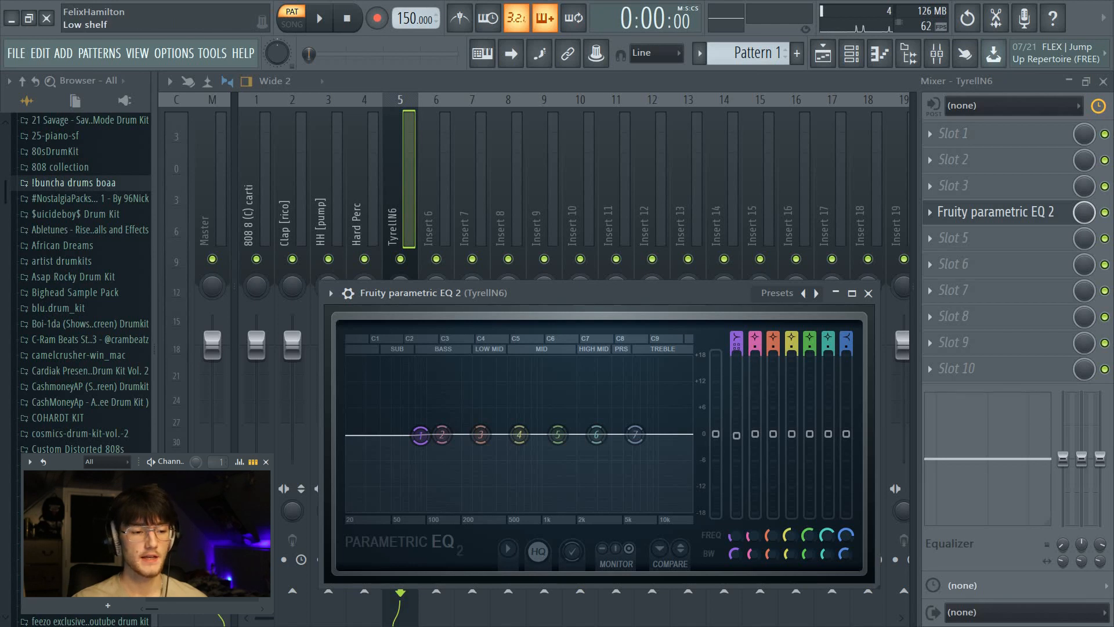
scroll(737, 339, up, 3)
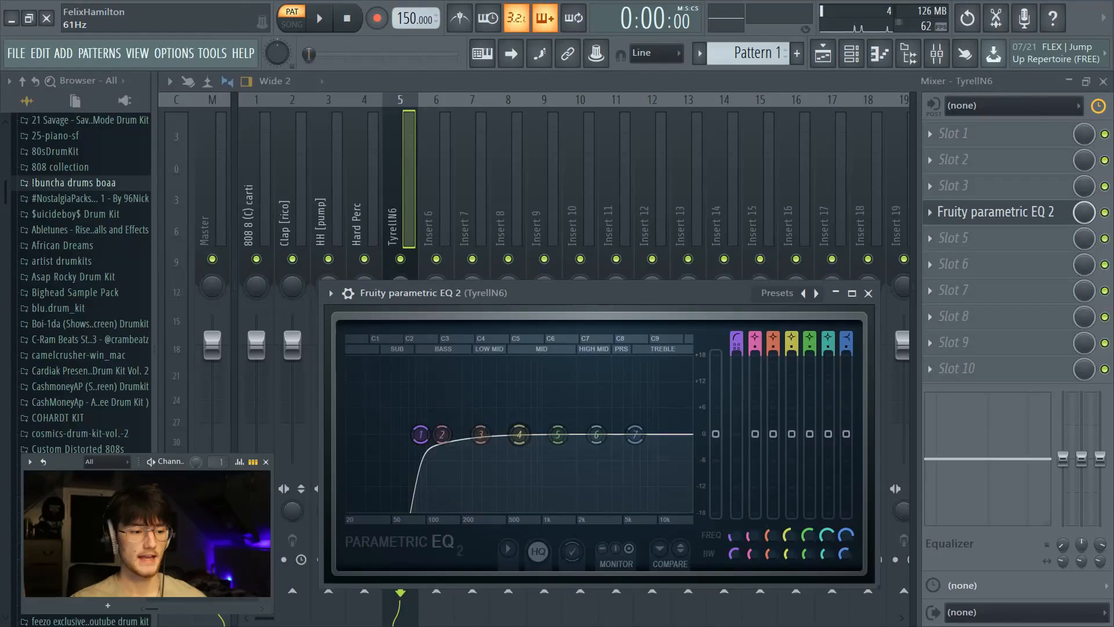
drag(421, 434, 467, 434)
key(space)
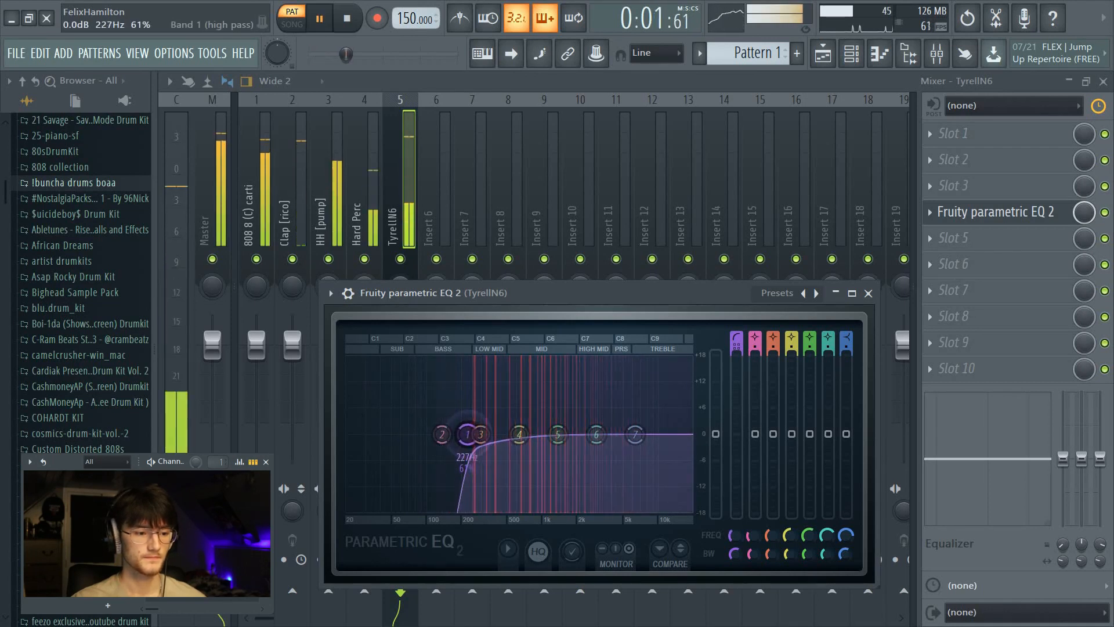
key(space)
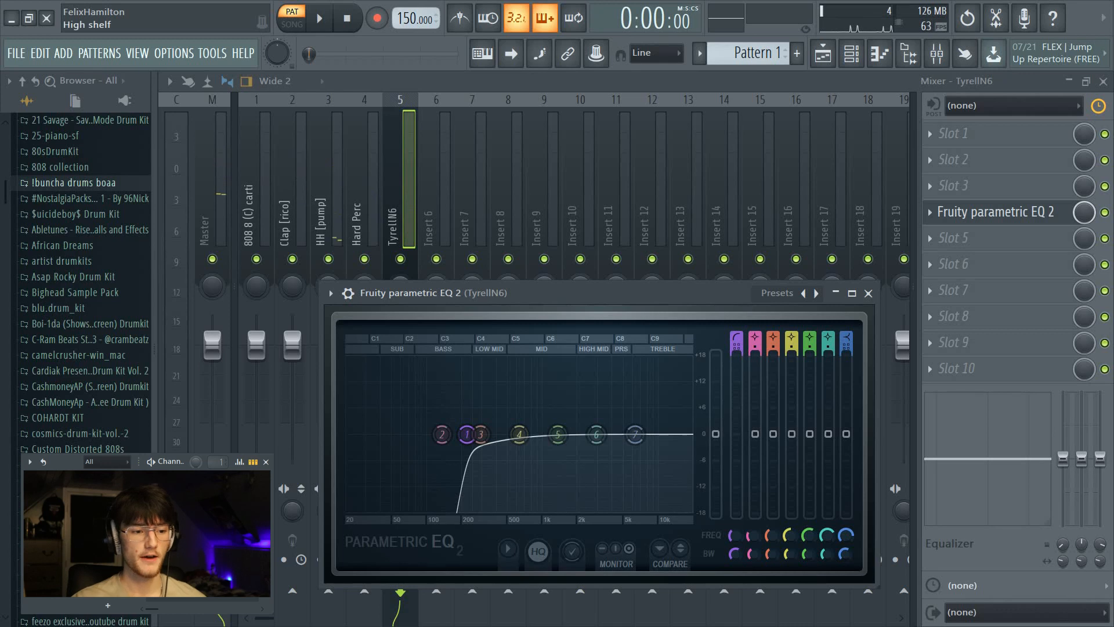
- Make EQ band 7 a low-pass filter, lower its cutoff frequency, play the pattern to hear it, and close the EQ
scroll(635, 434, up, 6)
scroll(635, 434, up, 1)
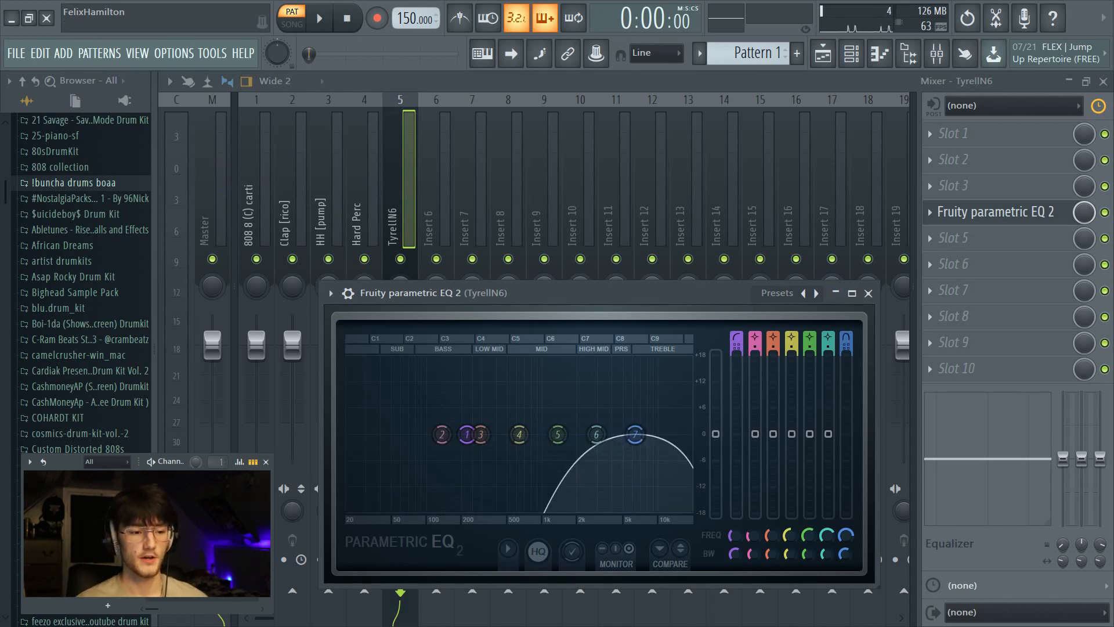
scroll(635, 434, down, 2)
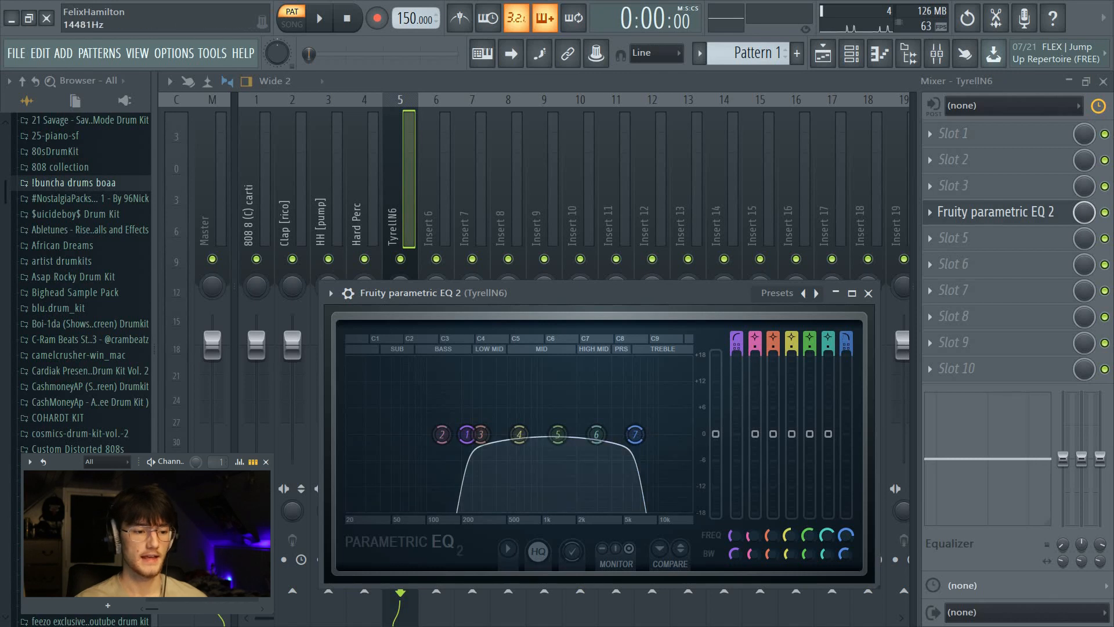
drag(635, 434, 525, 434)
key(space)
key(space)
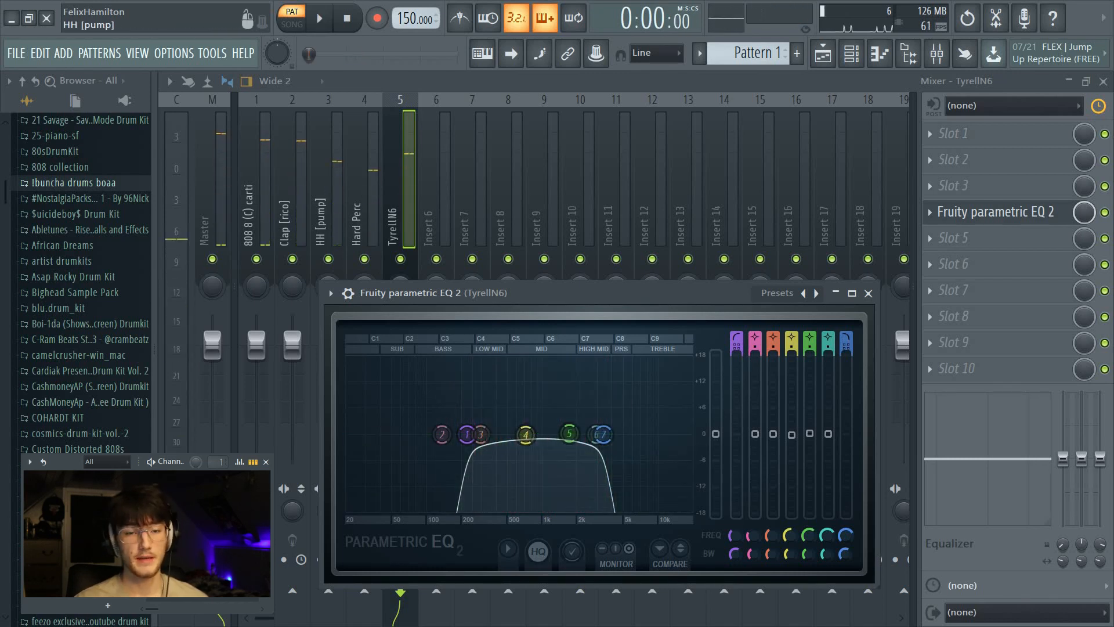
key(Escape)
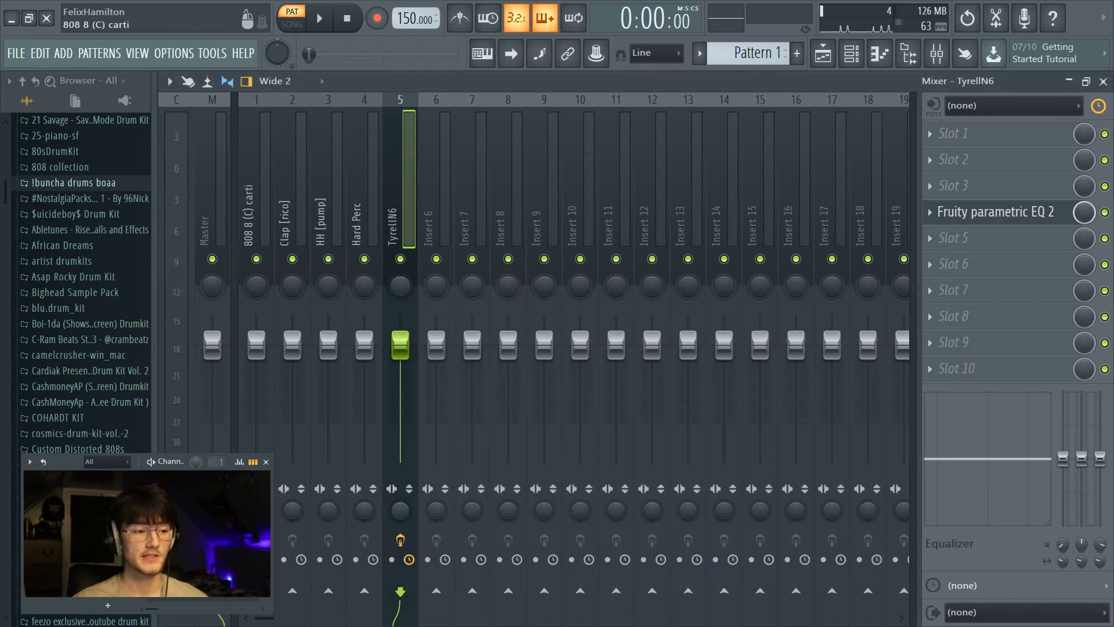
- Go back and forth through the routed mixer tracks and stop at the Clap track
key(Right)
key(Left)
key(Left)
key(Left)
key(Left)
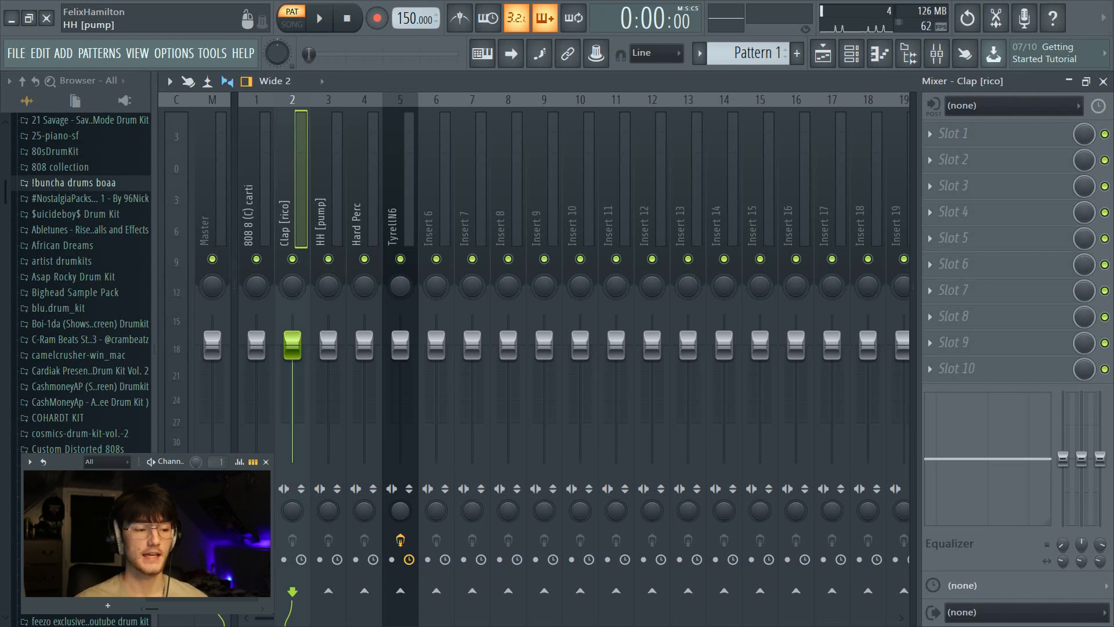
key(Left)
key(Right)
key(Right)
key(Left)
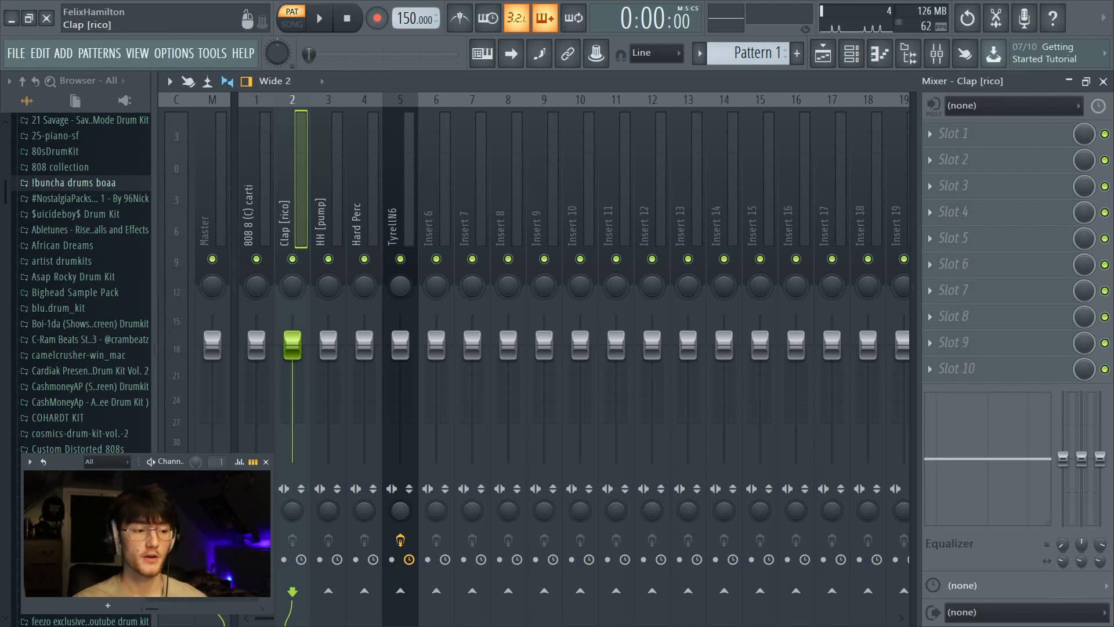
- Load Fruity Reeverb 2 into slot 4 of the Clap mixer track and play the pattern to hear it
click(957, 216)
mouse_move(940, 233)
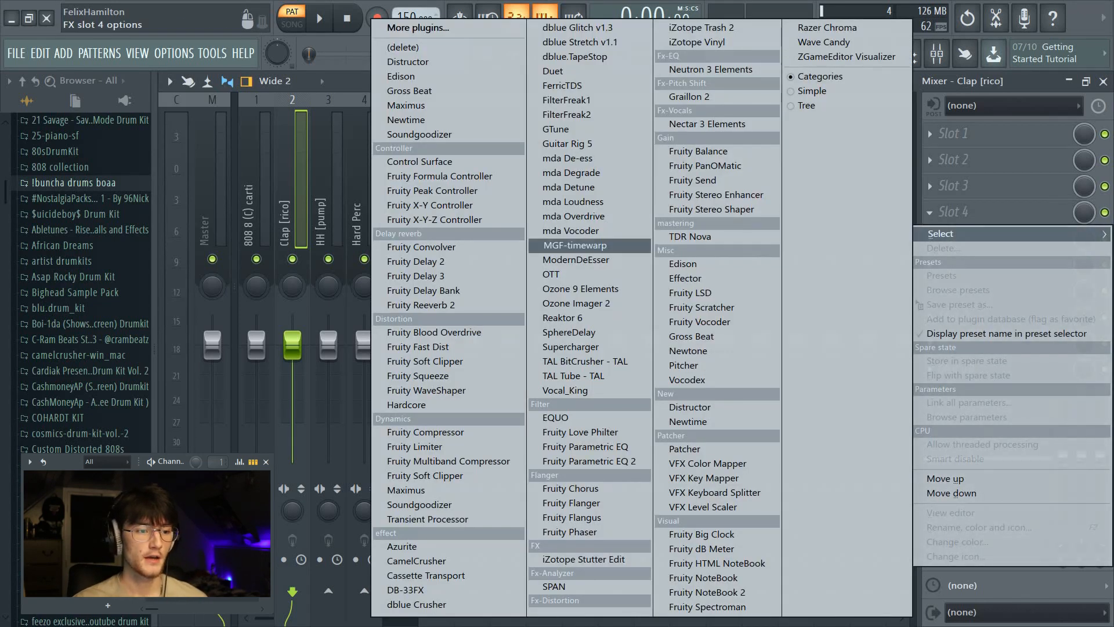
click(420, 304)
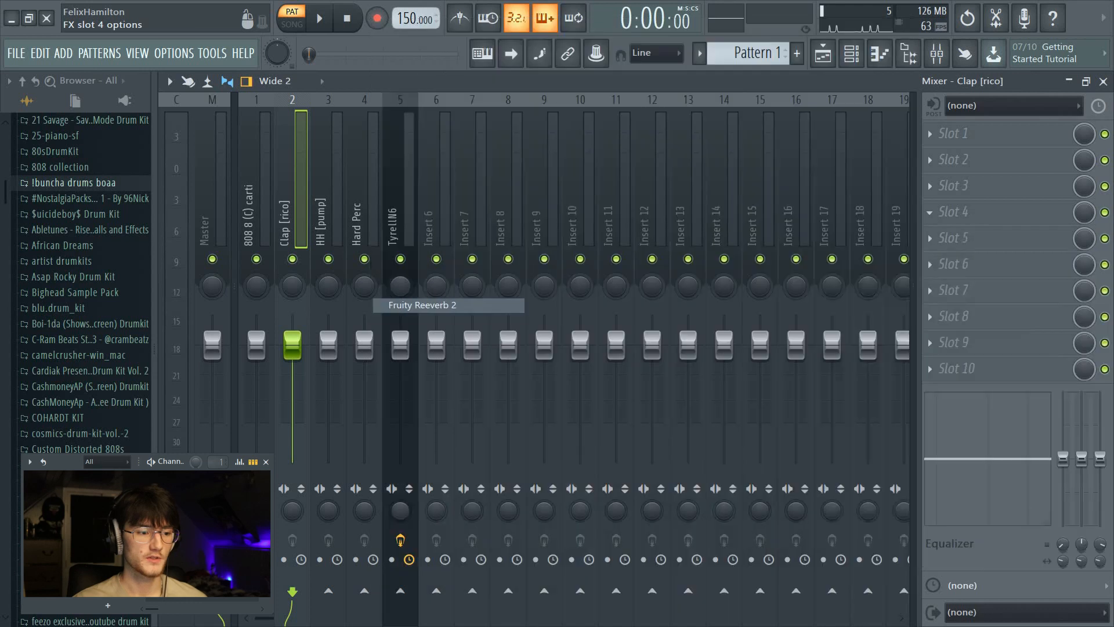
key(space)
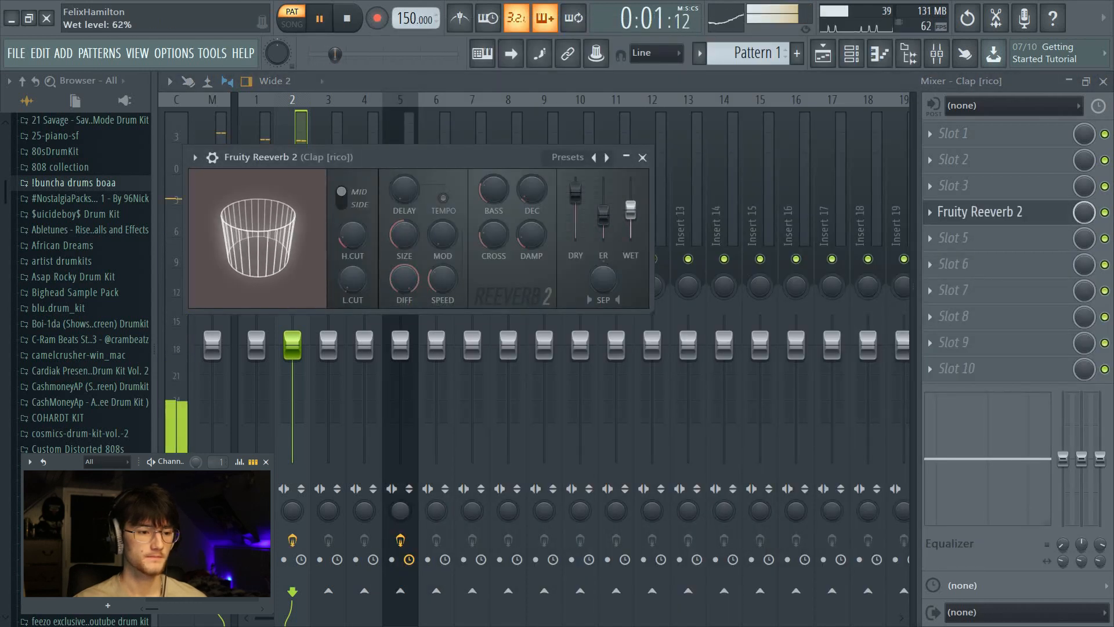
key(space)
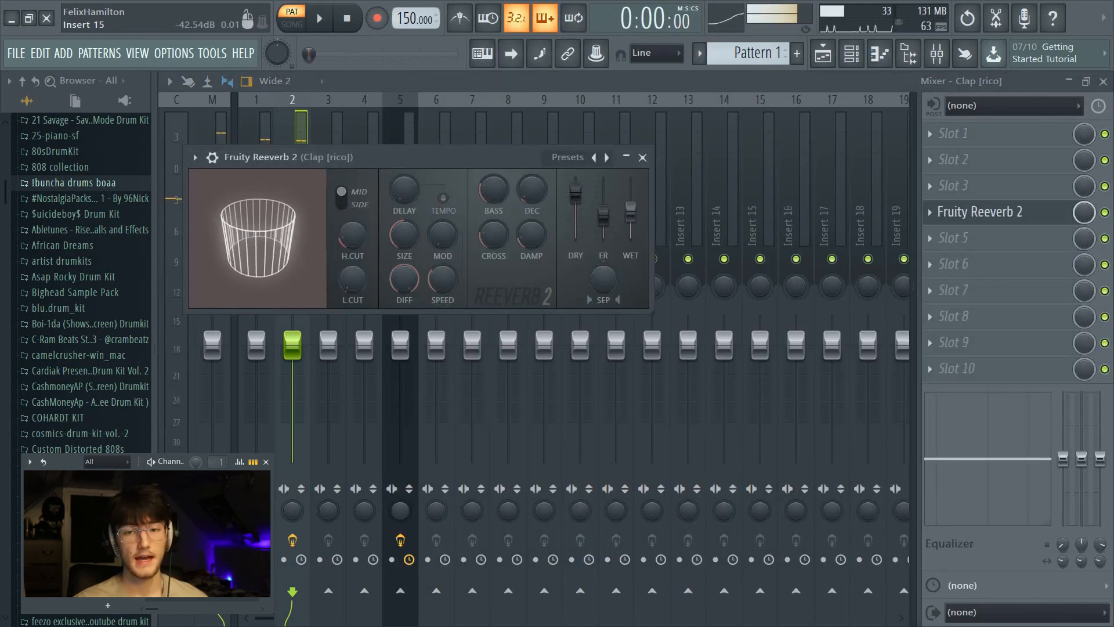
- Delete Fruity Reeverb 2 from slot 4 of the Clap mixer track
click(930, 212)
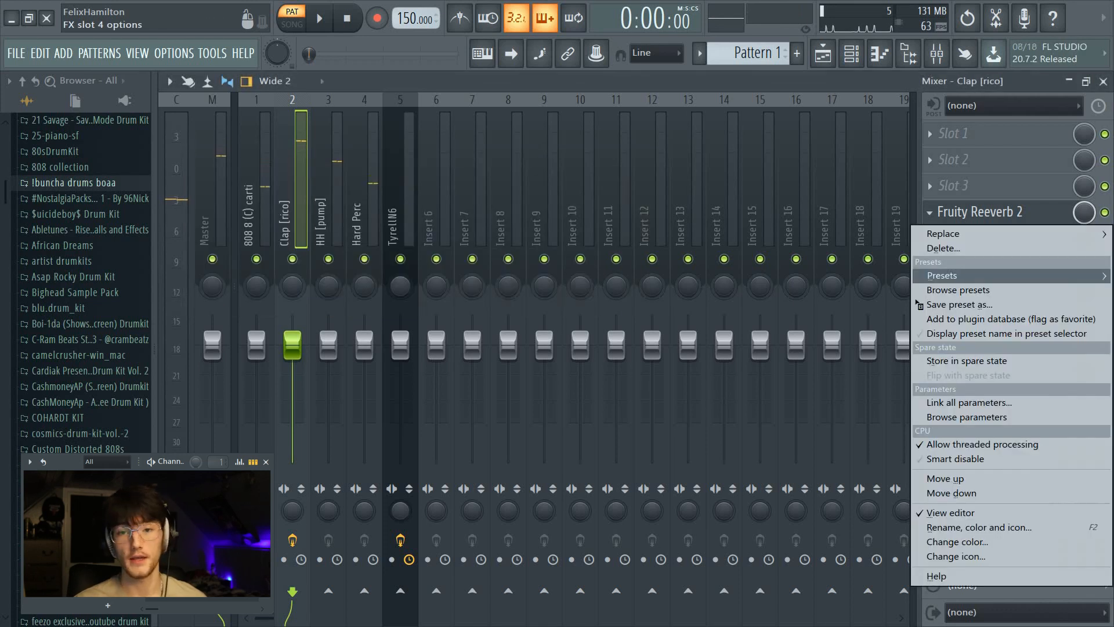
click(942, 247)
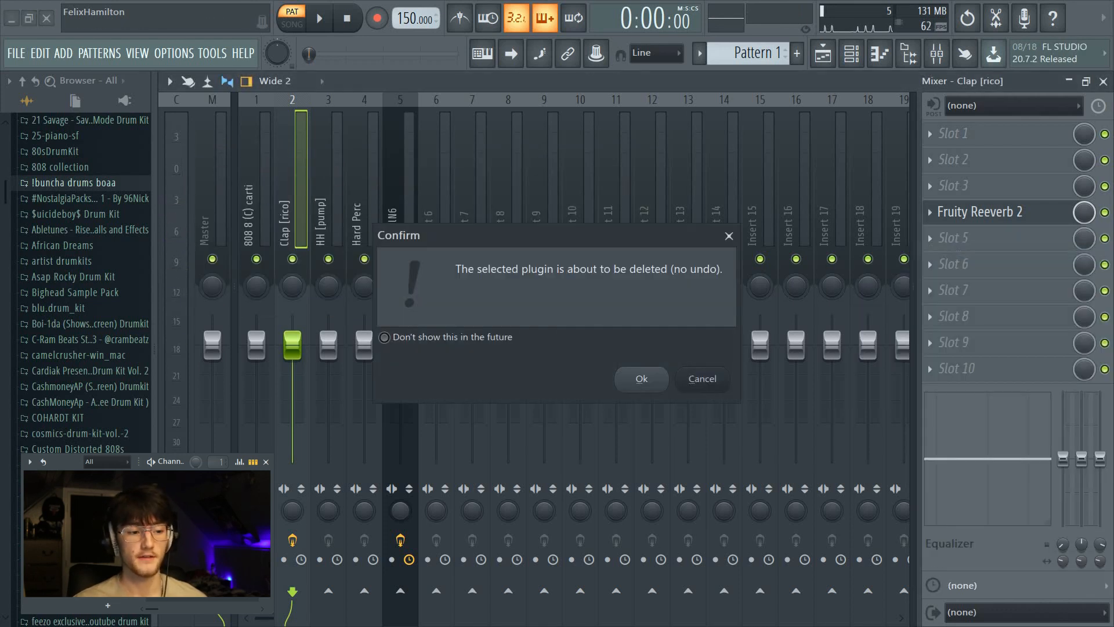
click(641, 379)
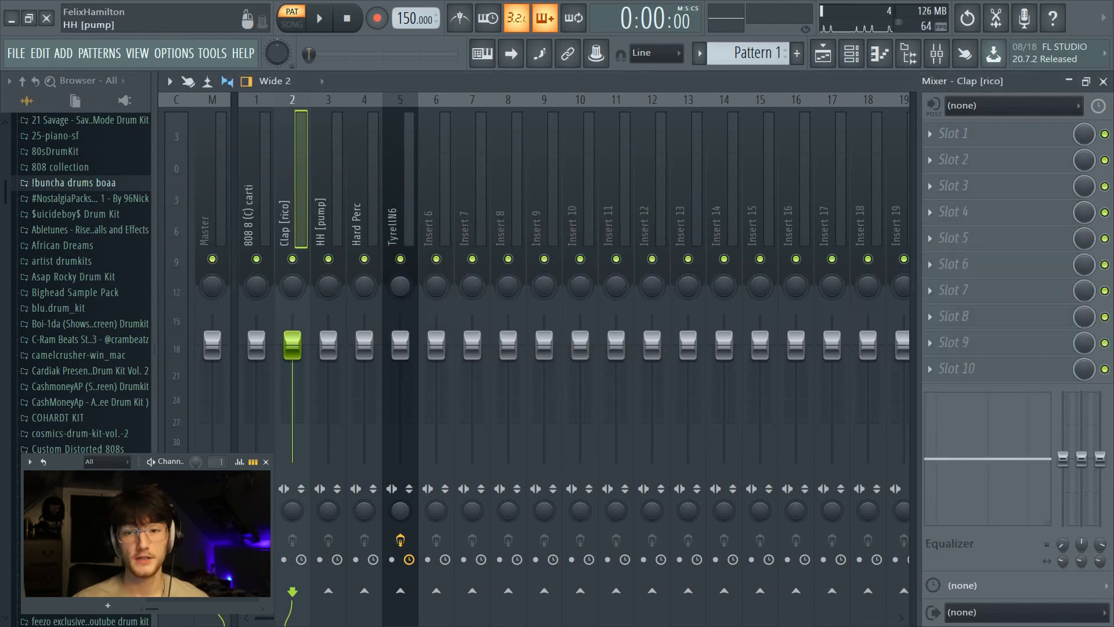
- Look over the effect plugins available for an empty slot of the TyrellN6 mixer track
click(400, 226)
click(930, 213)
mouse_move(951, 284)
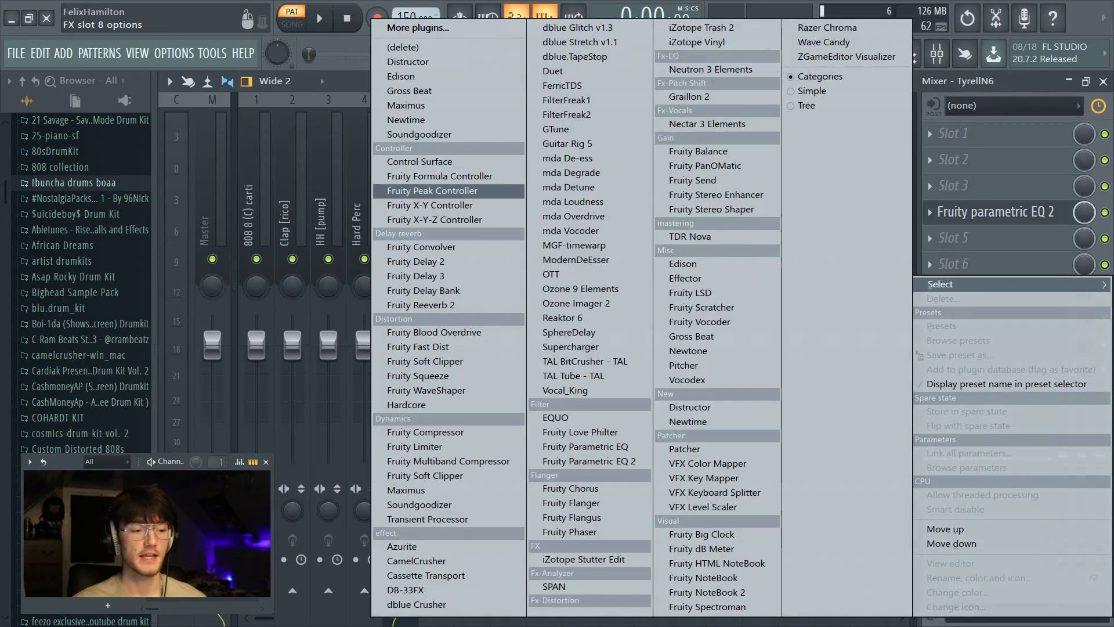
key(Escape)
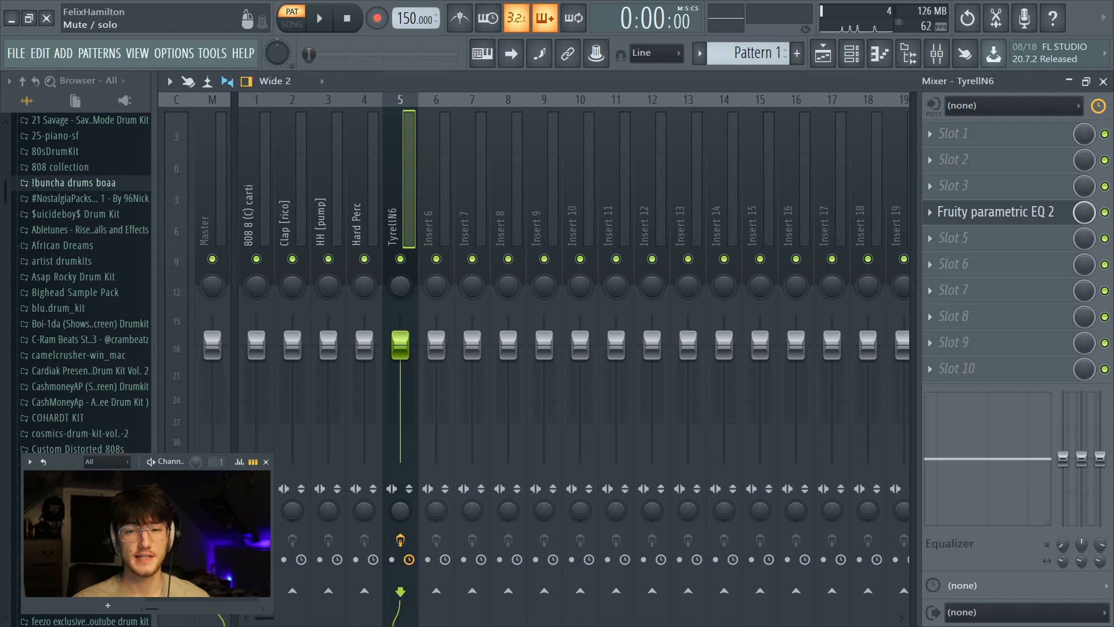
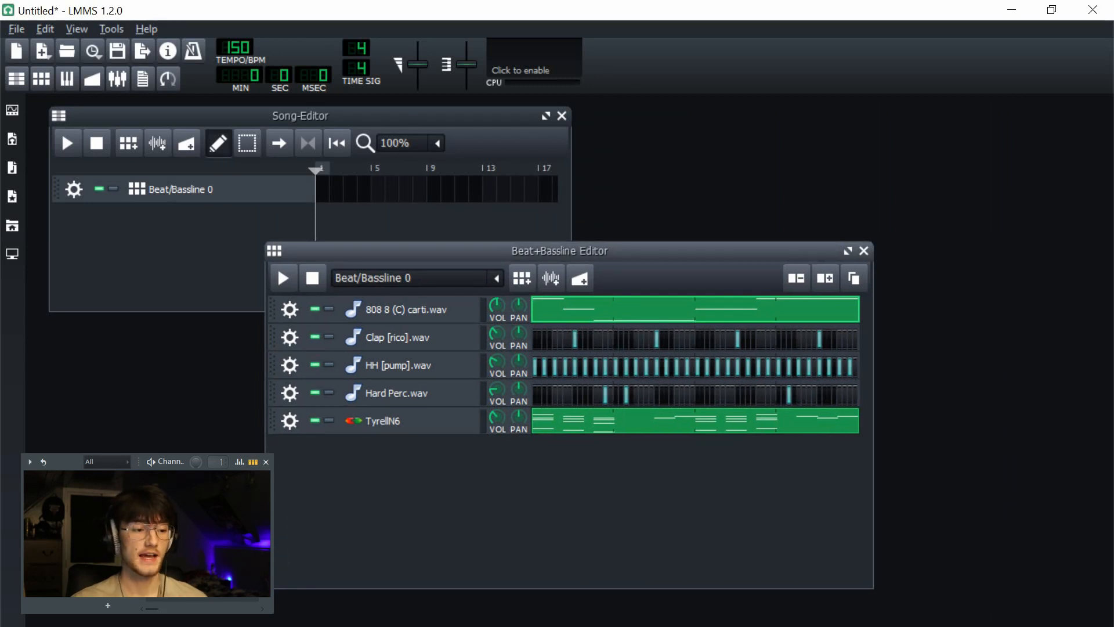
- Switch to LMMS and copy the 808 pattern from Beat/Bassline 0 into a new Beat/Bassline
right_click(564, 316)
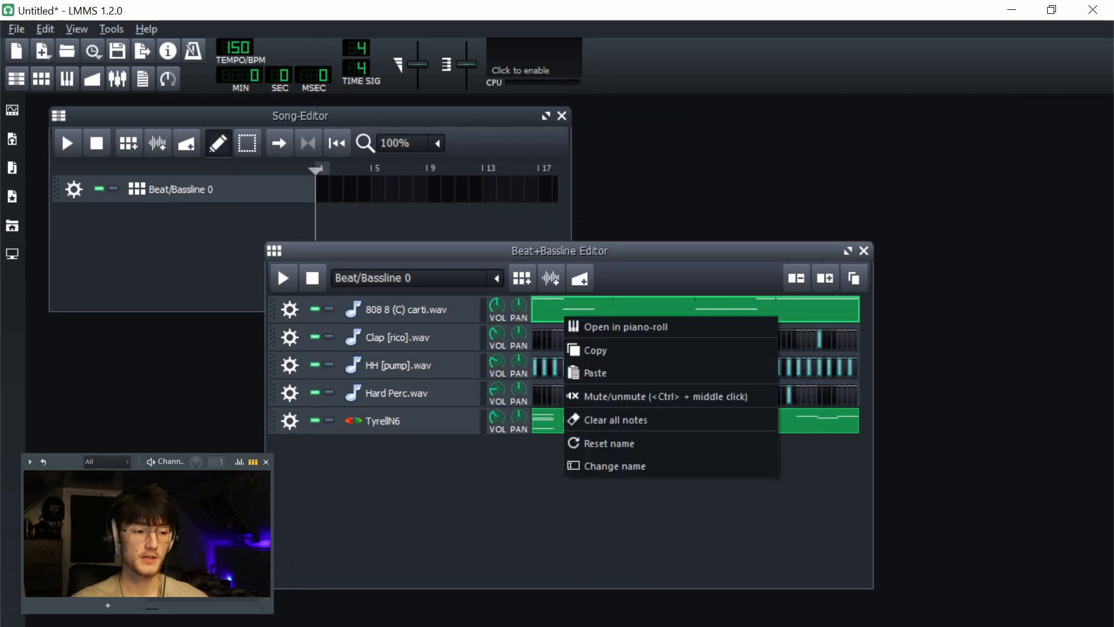
click(522, 278)
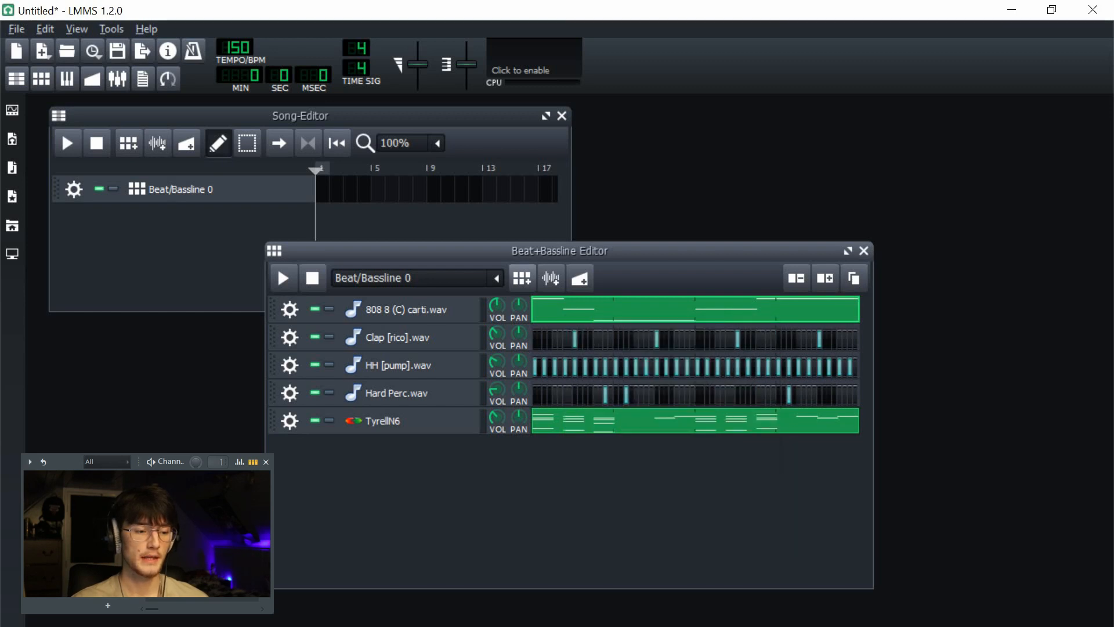
click(522, 278)
right_click(538, 313)
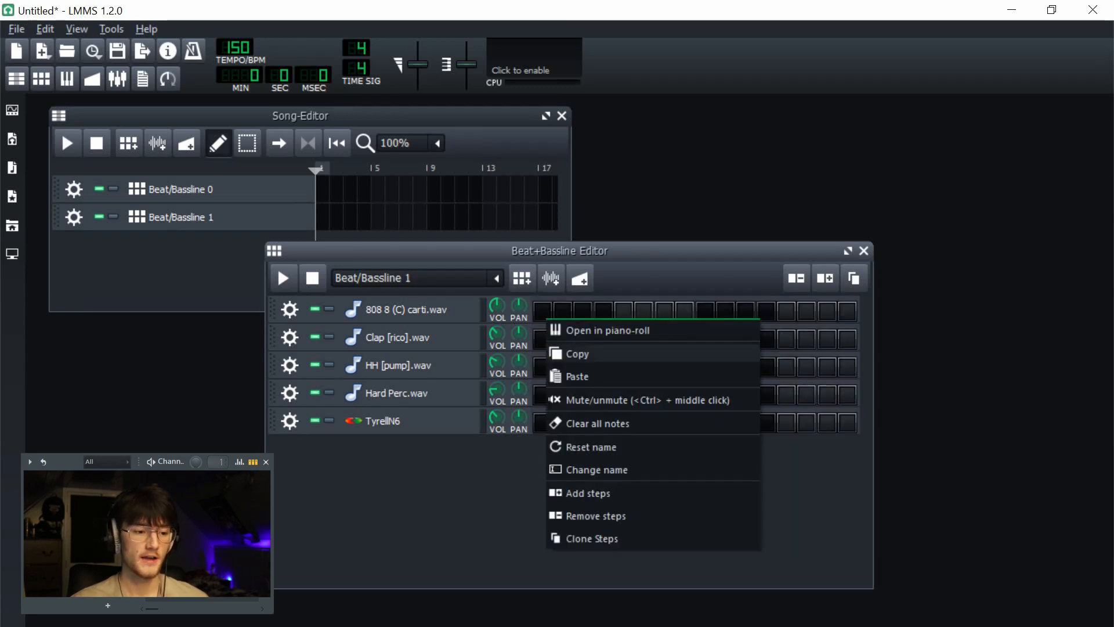
click(574, 375)
- Return to Beat/Bassline 0 and clear all notes of the 808 pattern
click(496, 278)
click(383, 298)
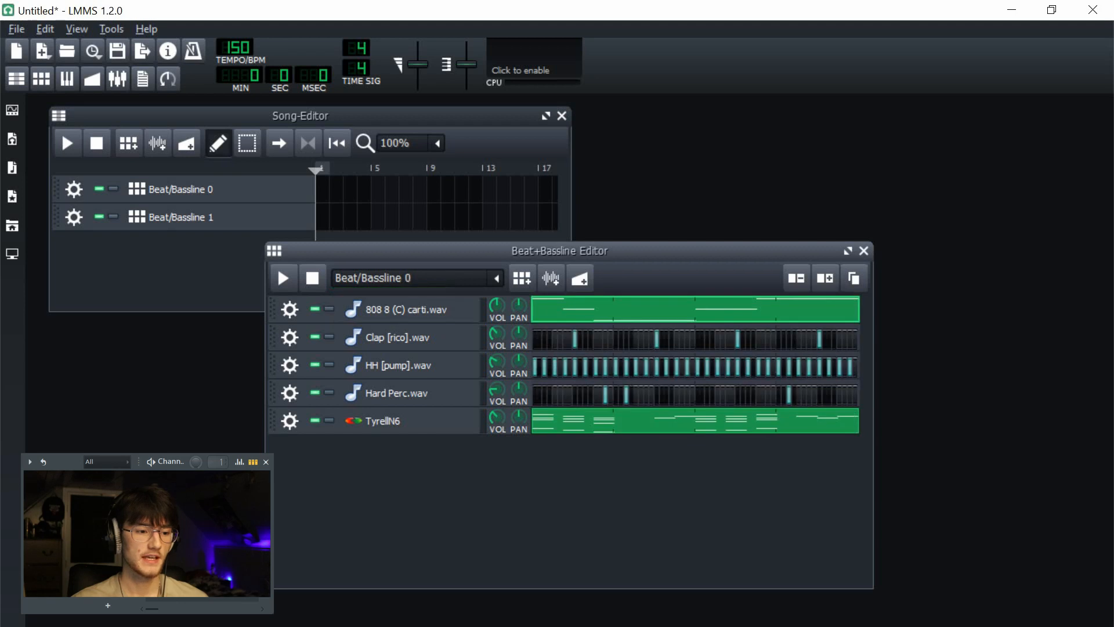
right_click(572, 316)
click(624, 420)
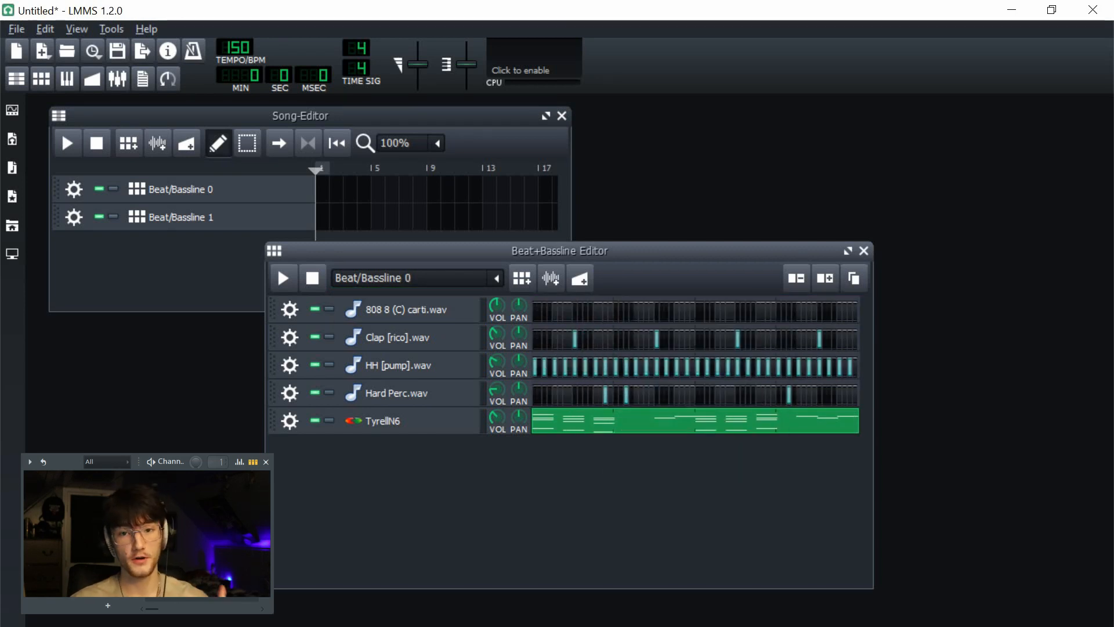
- Copy the Clap pattern into another new Beat/Bassline, then return to the Clap pattern in Beat/Bassline 0
right_click(548, 337)
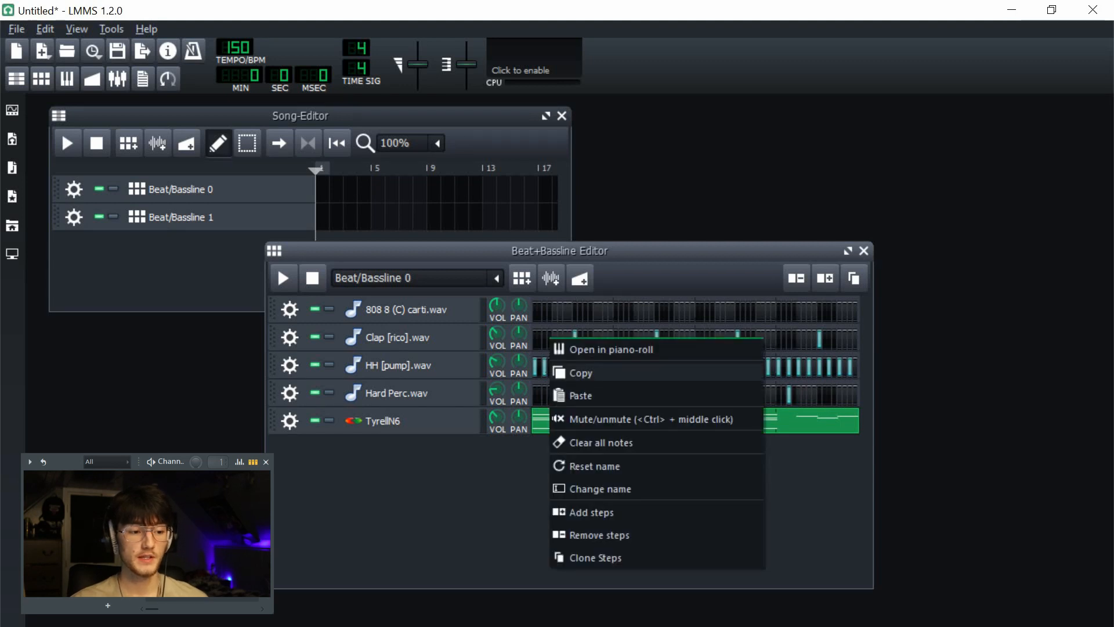
click(580, 373)
click(522, 278)
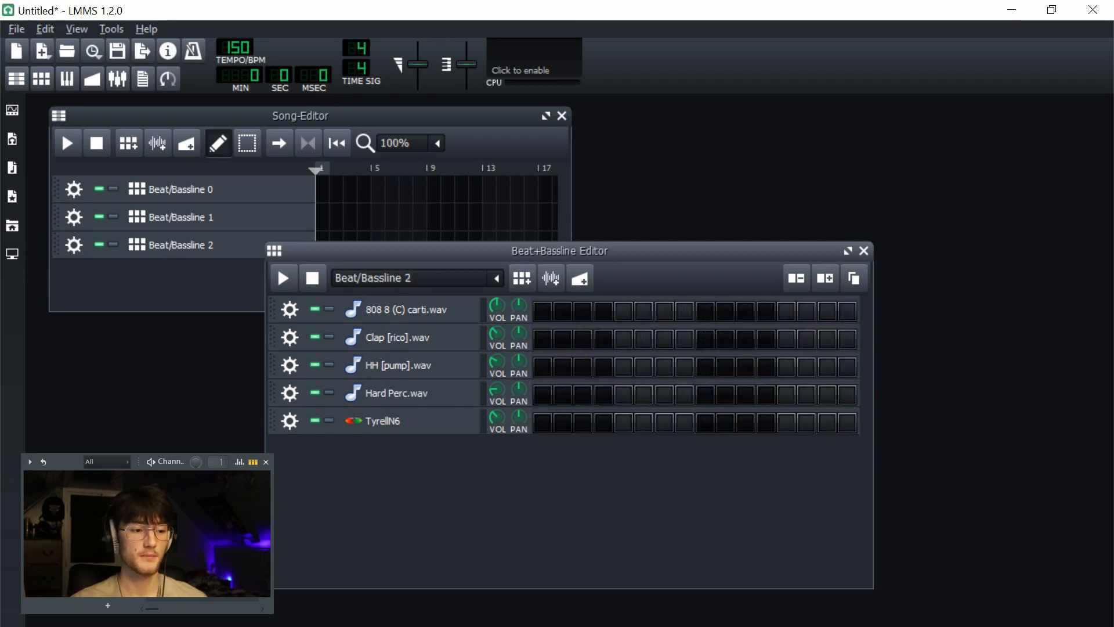
right_click(560, 340)
click(580, 400)
click(496, 278)
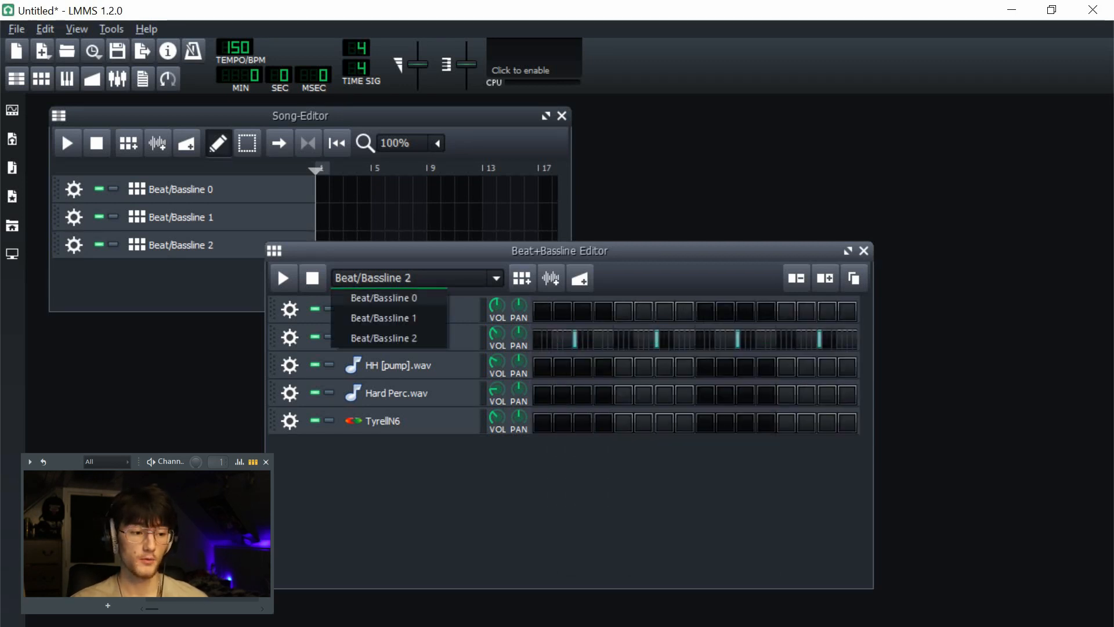
click(383, 298)
right_click(585, 338)
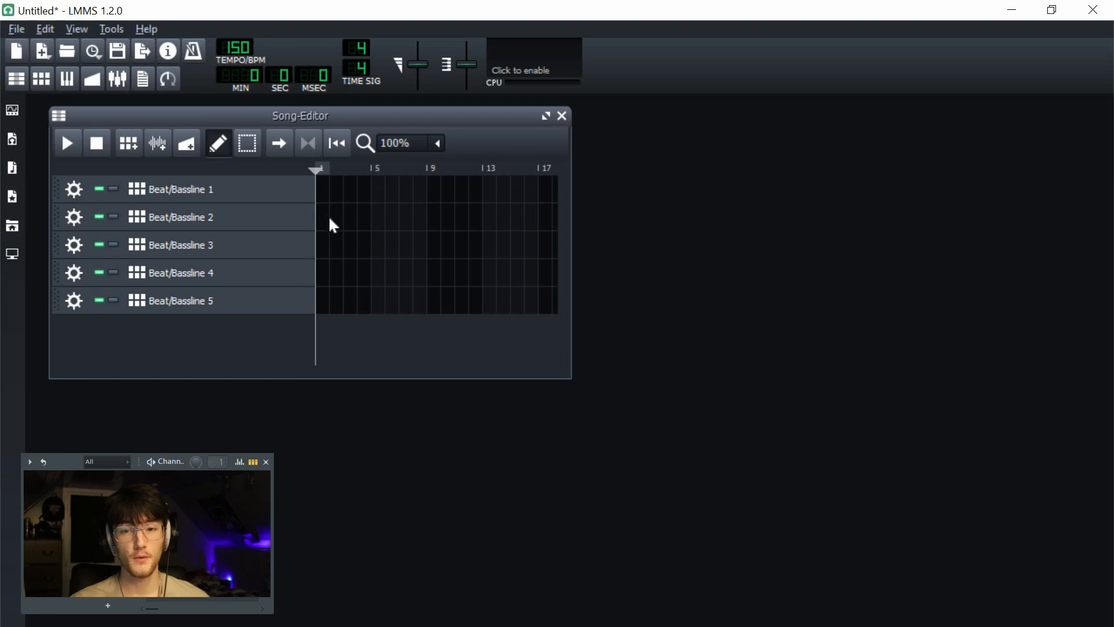
- Place a Beat/Bassline 1 block at bar 1 of the song, play it briefly, and rename its track 808
click(323, 193)
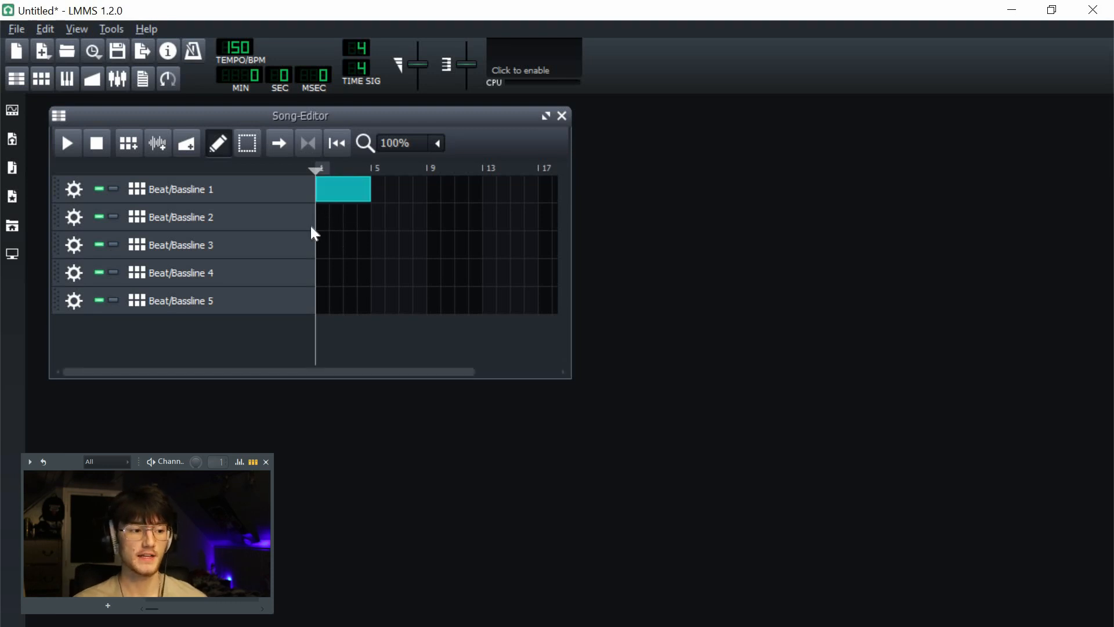
click(67, 144)
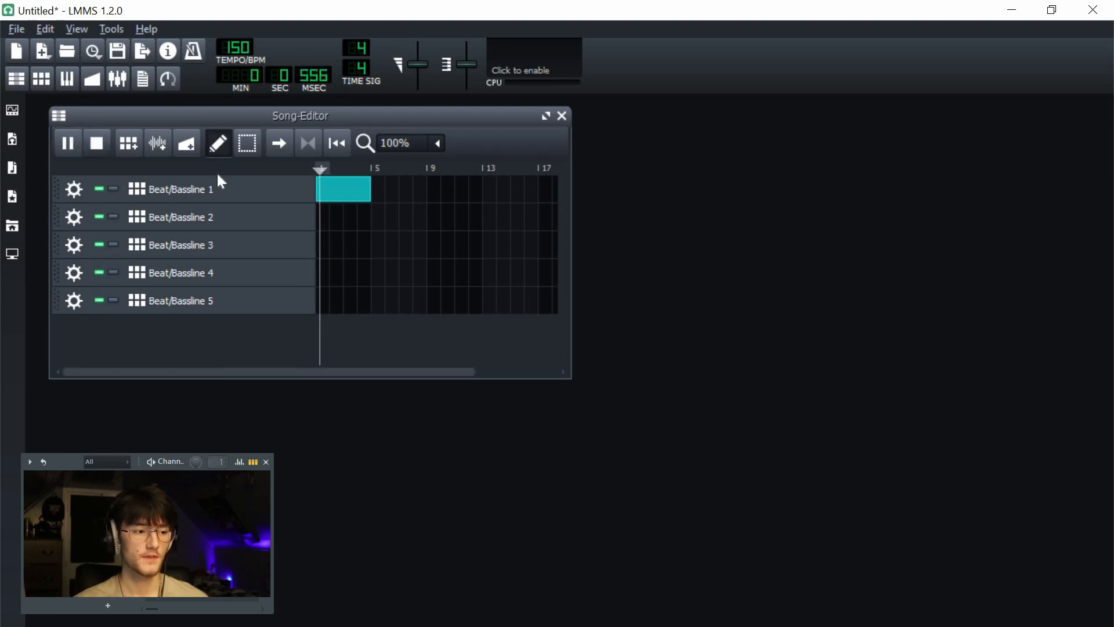
key(space)
double_click(202, 197)
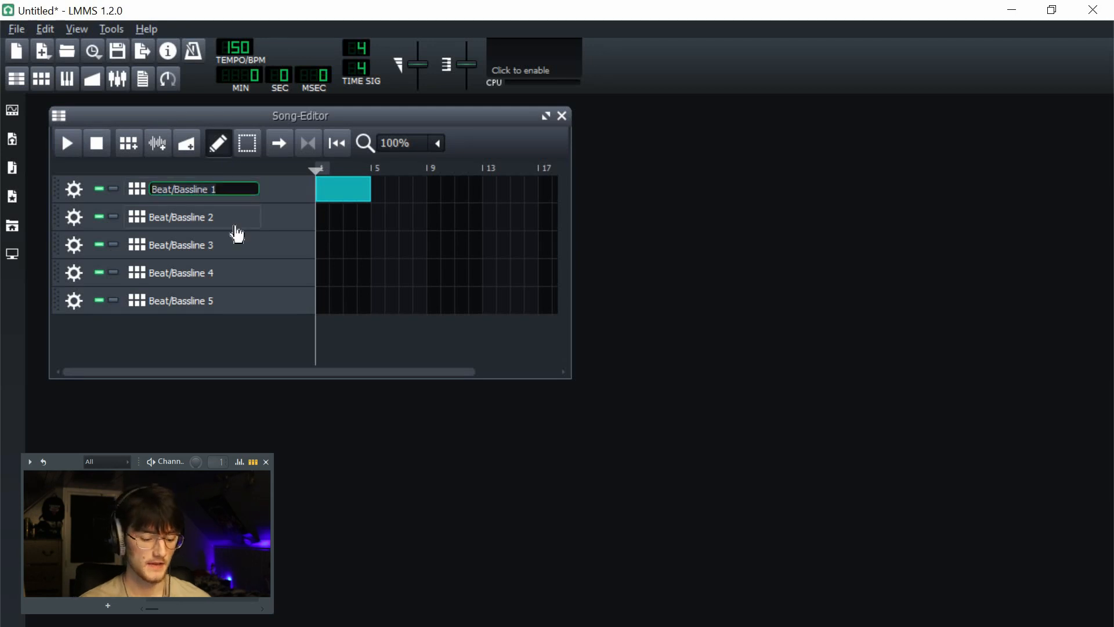
text(808)
key(Return)
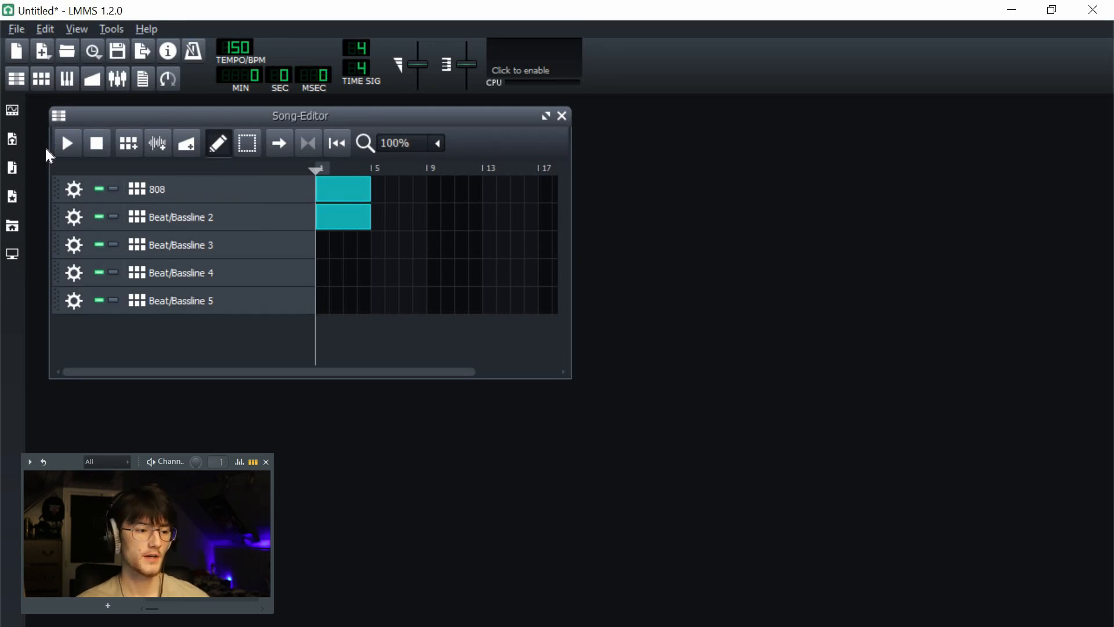
- Place a Beat/Bassline 2 block at bar 1 and rename its track CLAP
key(space)
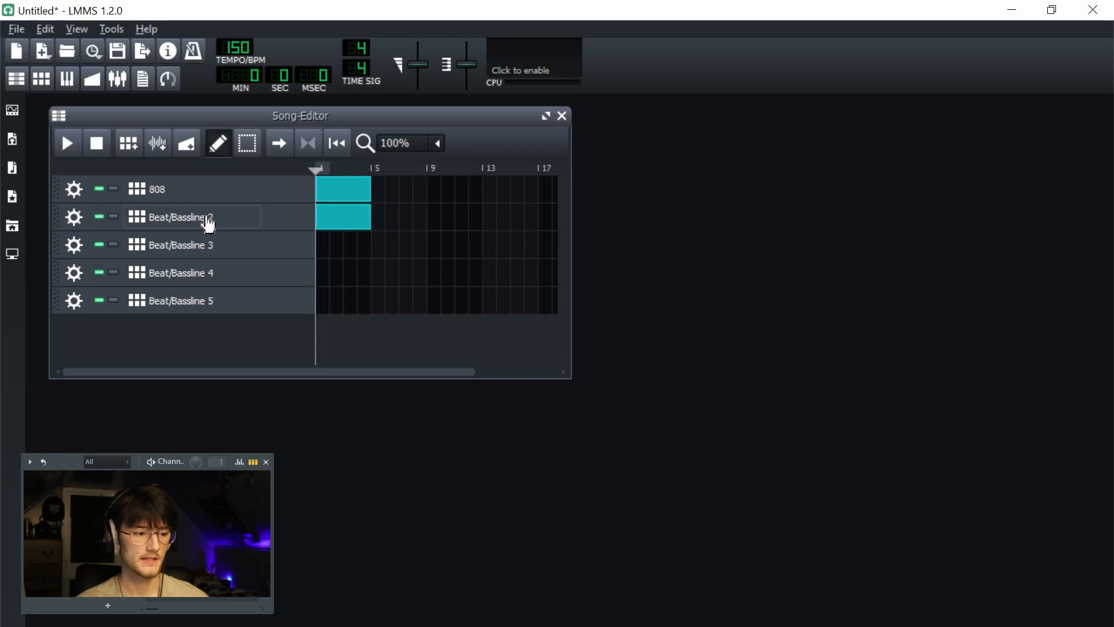
double_click(207, 219)
text(CLAP)
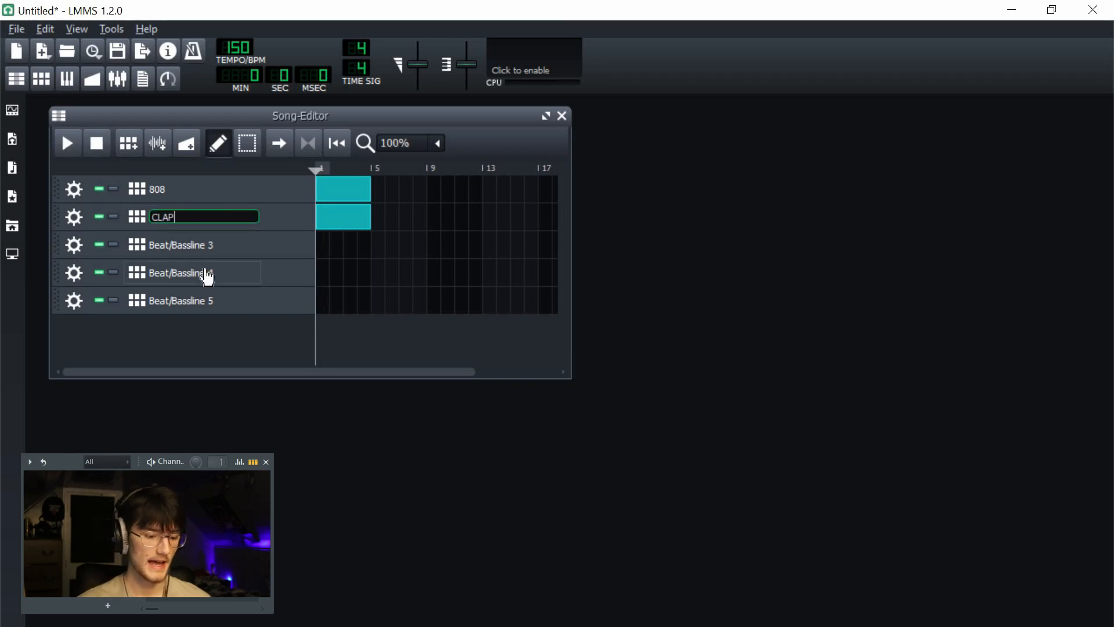
key(Return)
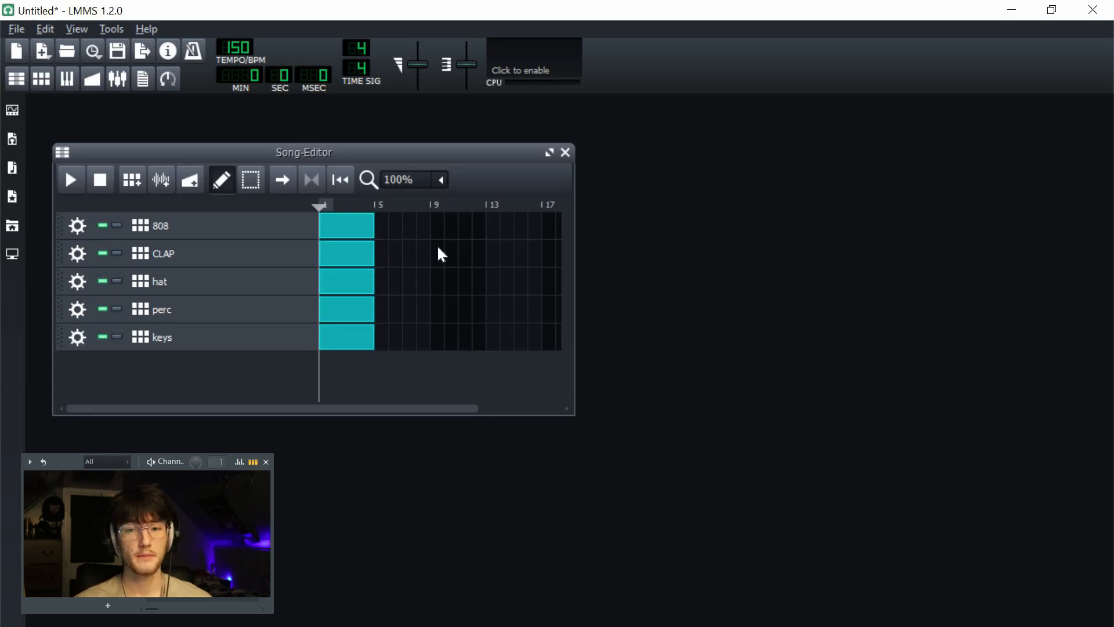
- Maximize the Song-Editor, repeat the blocks of all five tracks four times, and place them across bars 17 to 32
click(548, 154)
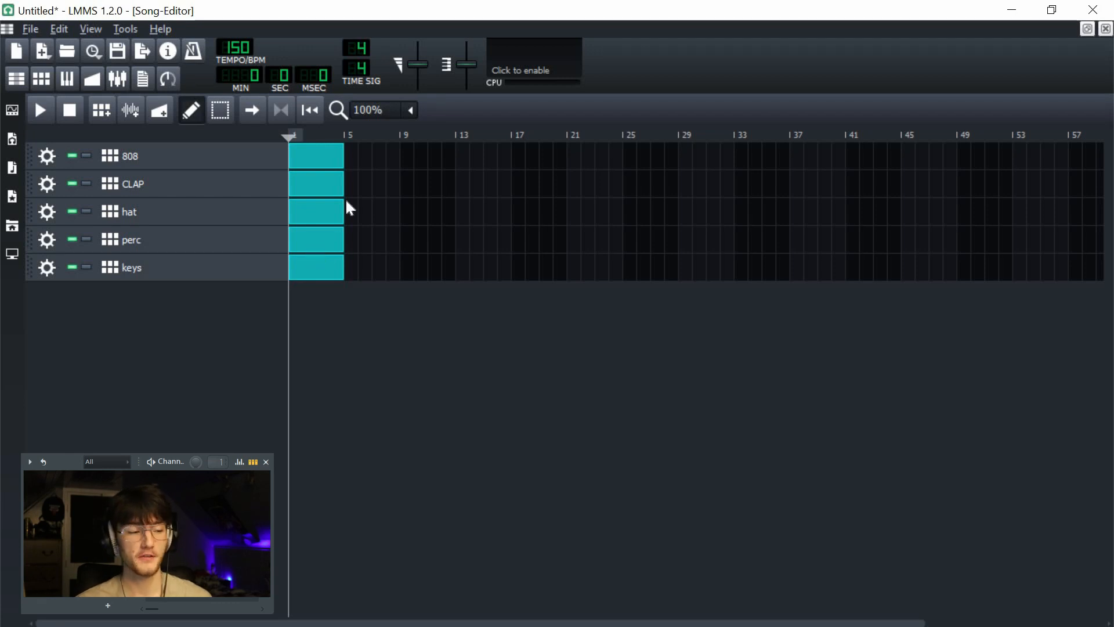
click(220, 111)
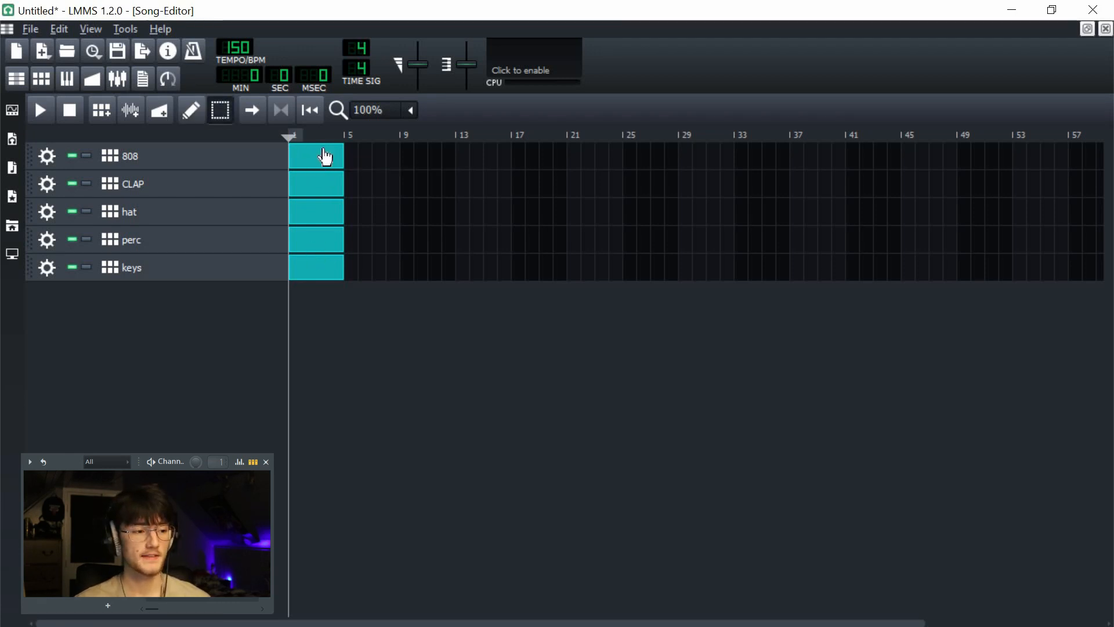
drag(355, 161, 407, 266)
mouse_move(517, 159)
mouse_down()
mouse_move(316, 284)
mouse_move(600, 275)
mouse_up()
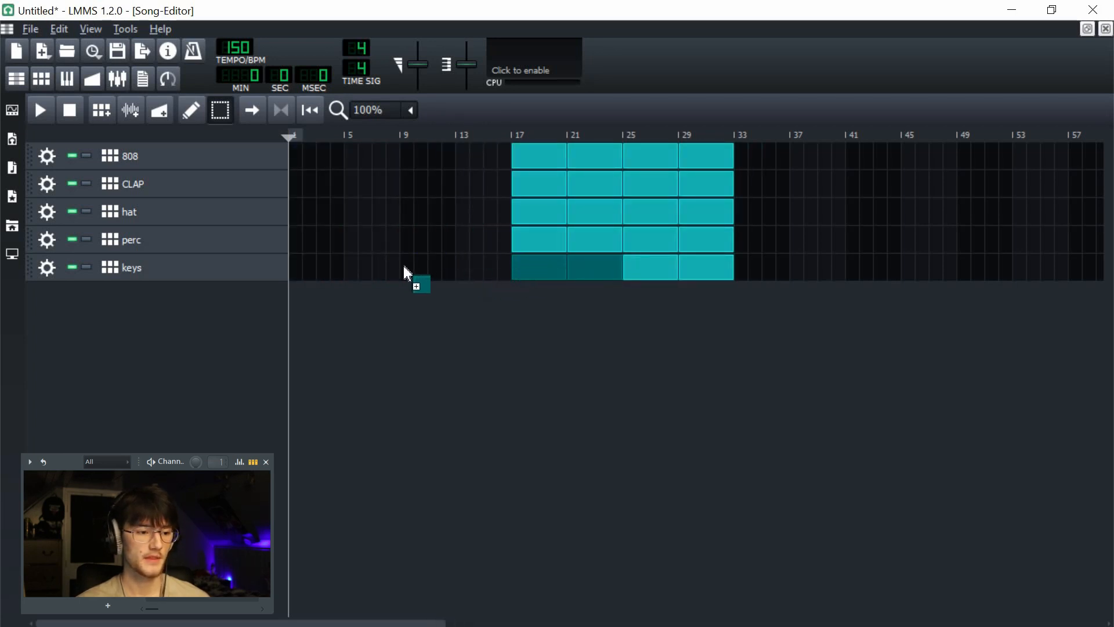
- Copy the keys blocks across bars 1 to 16 and the hat and CLAP blocks across bars 9 to 16
drag(405, 272, 432, 278)
drag(297, 271, 299, 271)
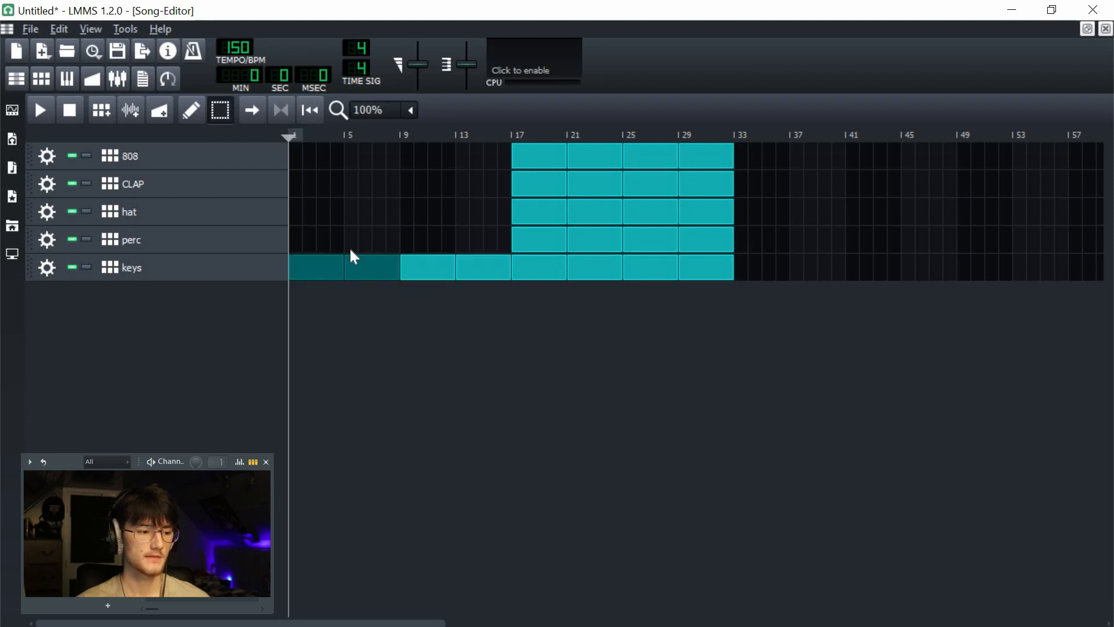
click(484, 224)
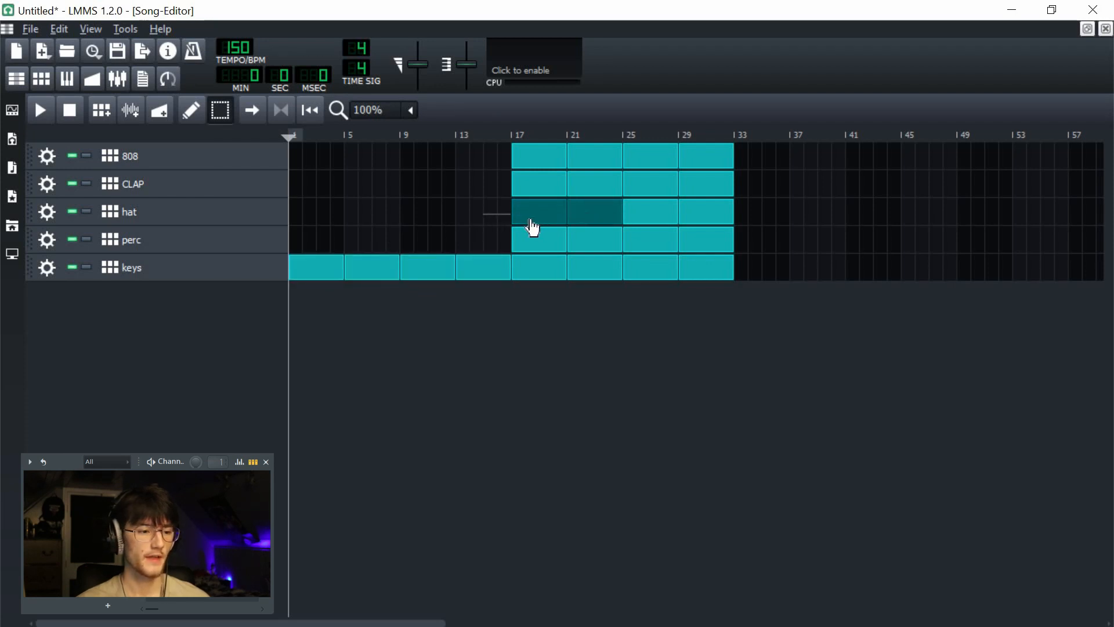
drag(412, 216, 405, 219)
drag(485, 177, 406, 189)
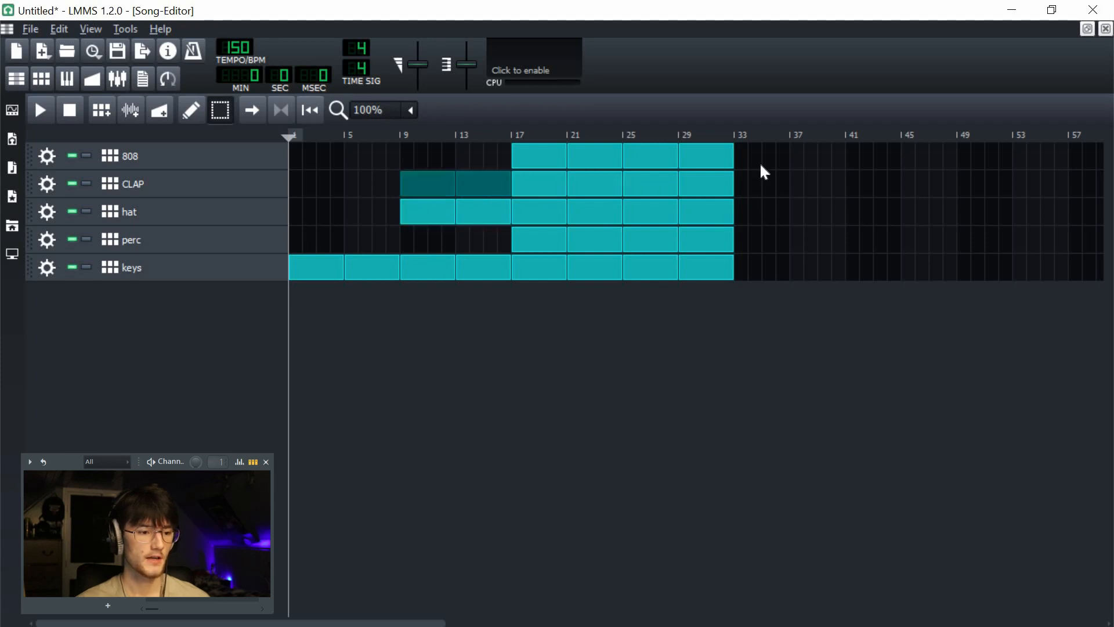
- Copy the full bars 17–32 section to bars 33–48 and shorten the hat block before bar 17 by one bar
drag(748, 145, 768, 270)
click(444, 503)
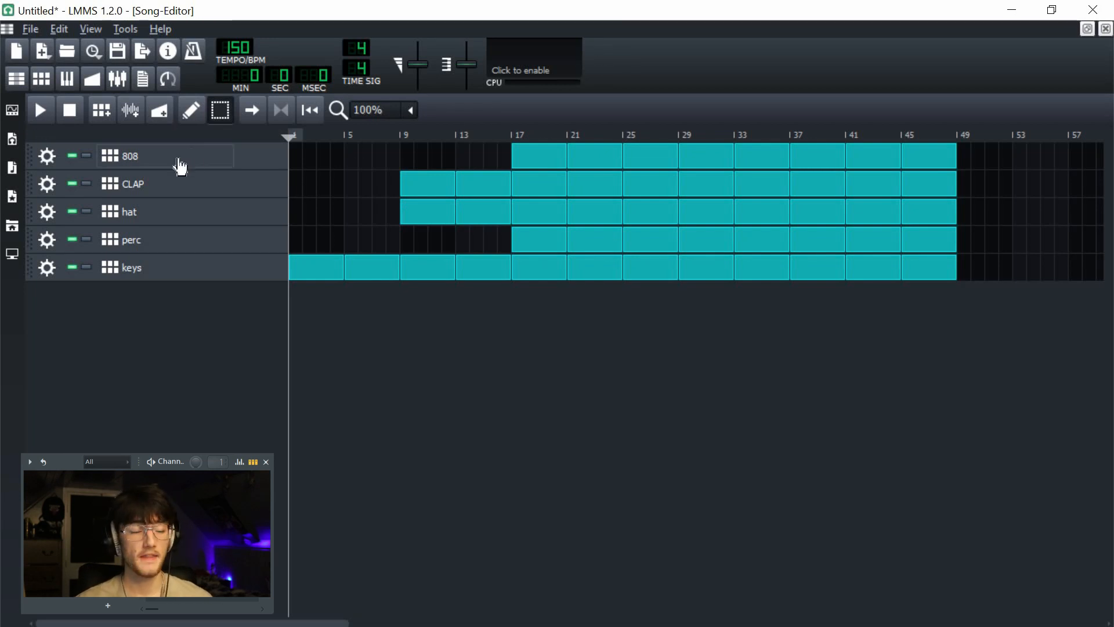
key(shift+d)
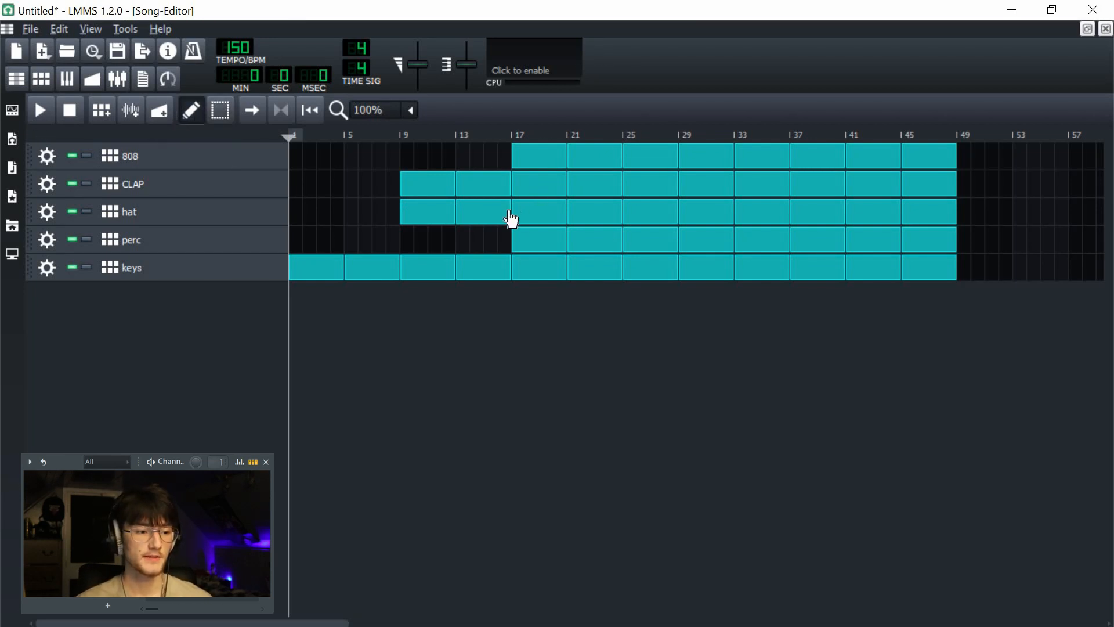
drag(509, 217, 495, 217)
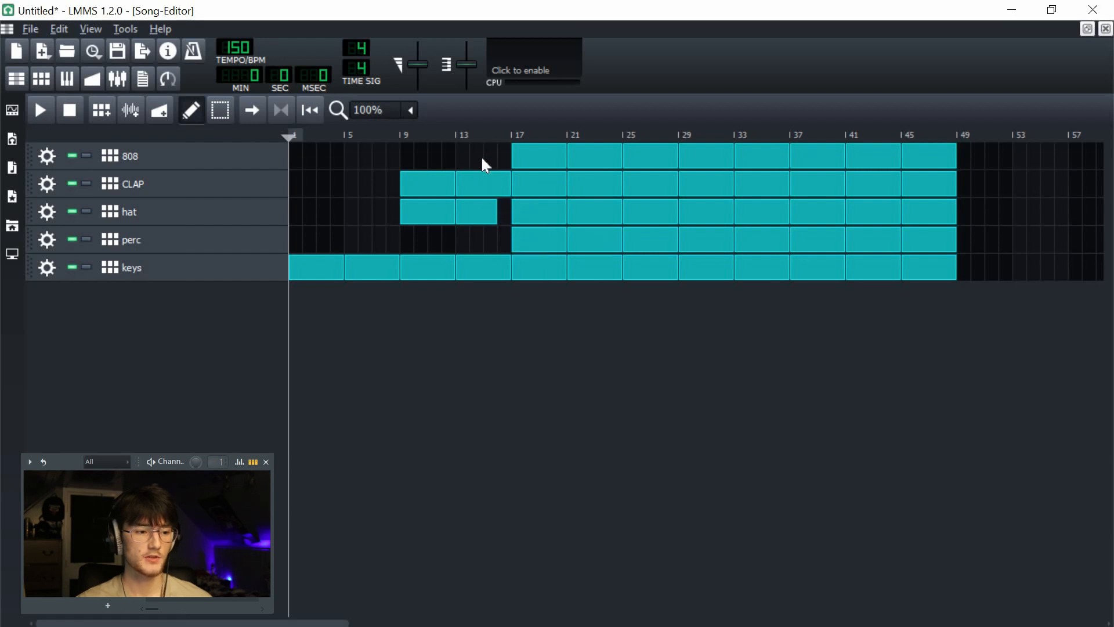
- Play the song from about bar 15 to hear the transition into the section at bar 17
click(484, 134)
key(space)
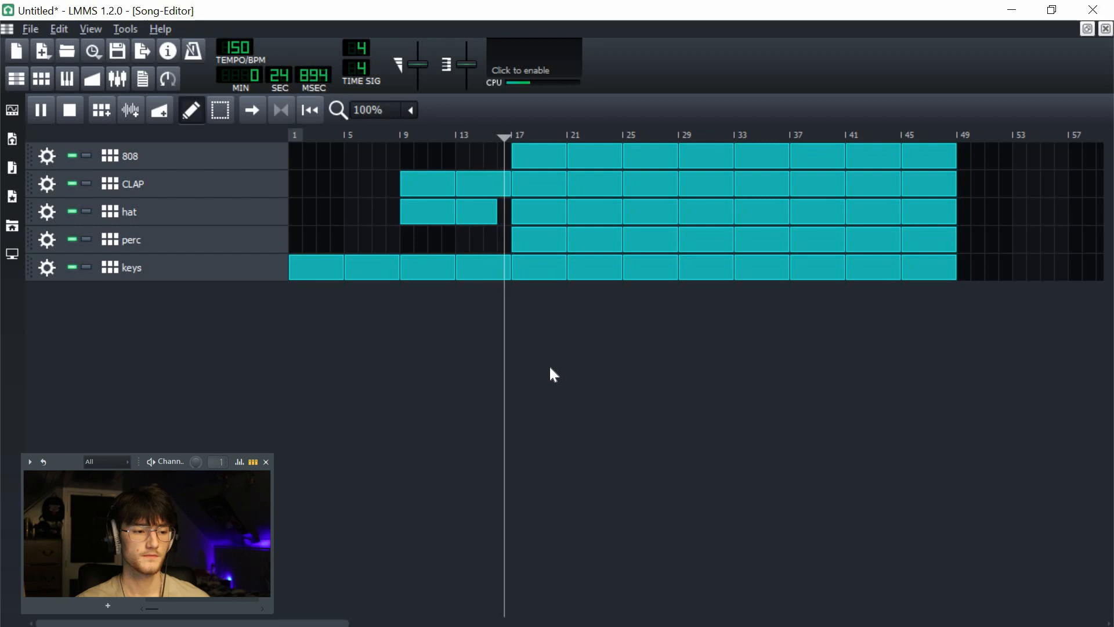
key(space)
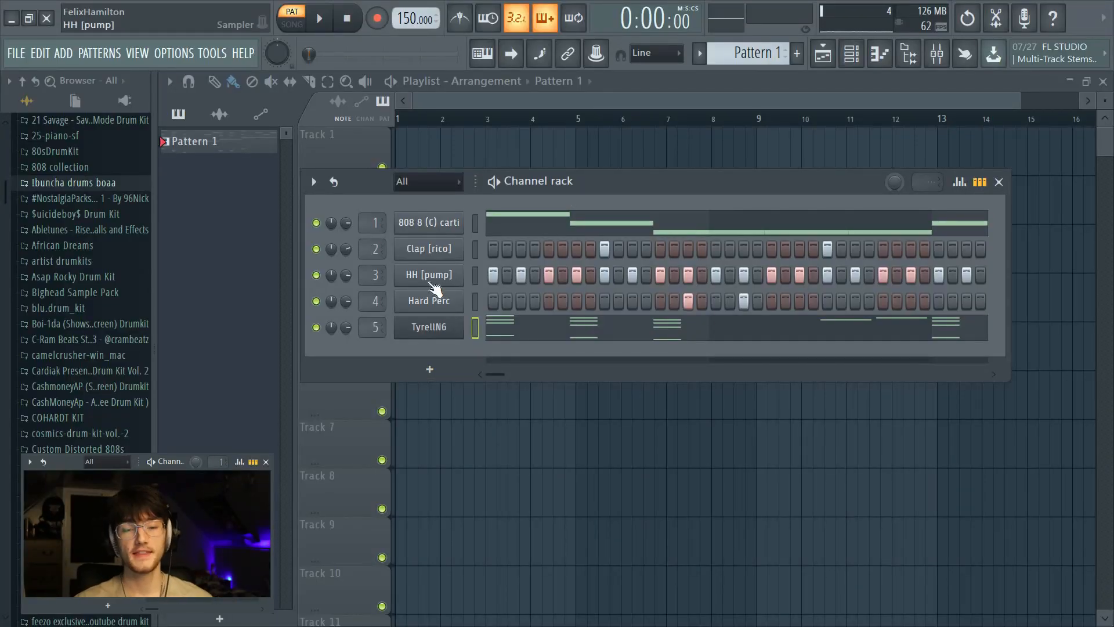
- In FL Studio, close the Channel rack and split Pattern 1 by channel into separate patterns
right_click(458, 219)
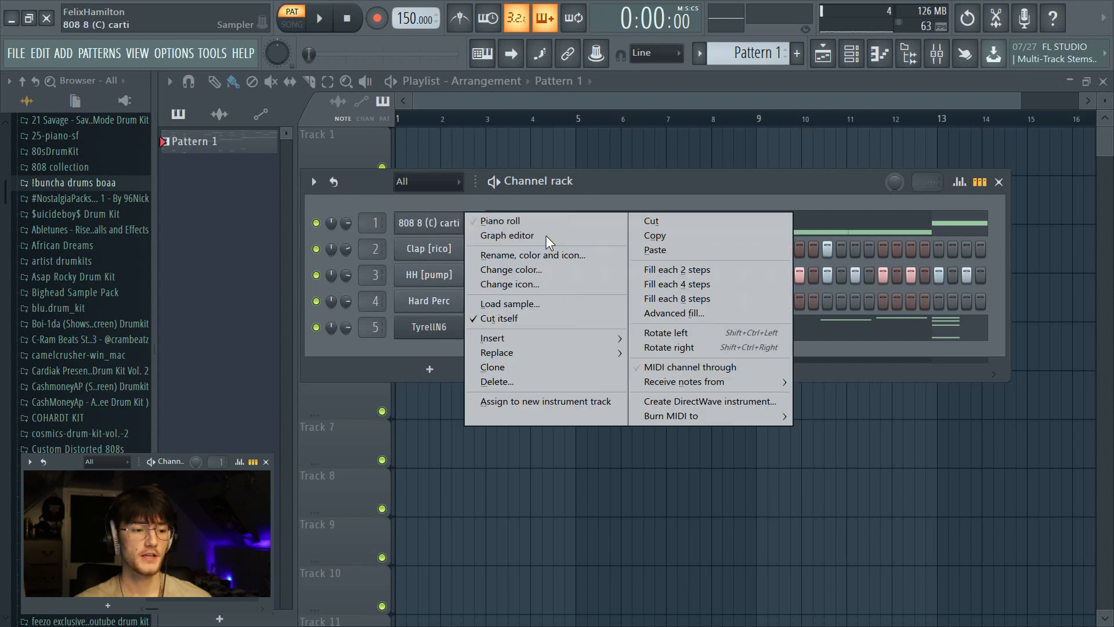
click(786, 122)
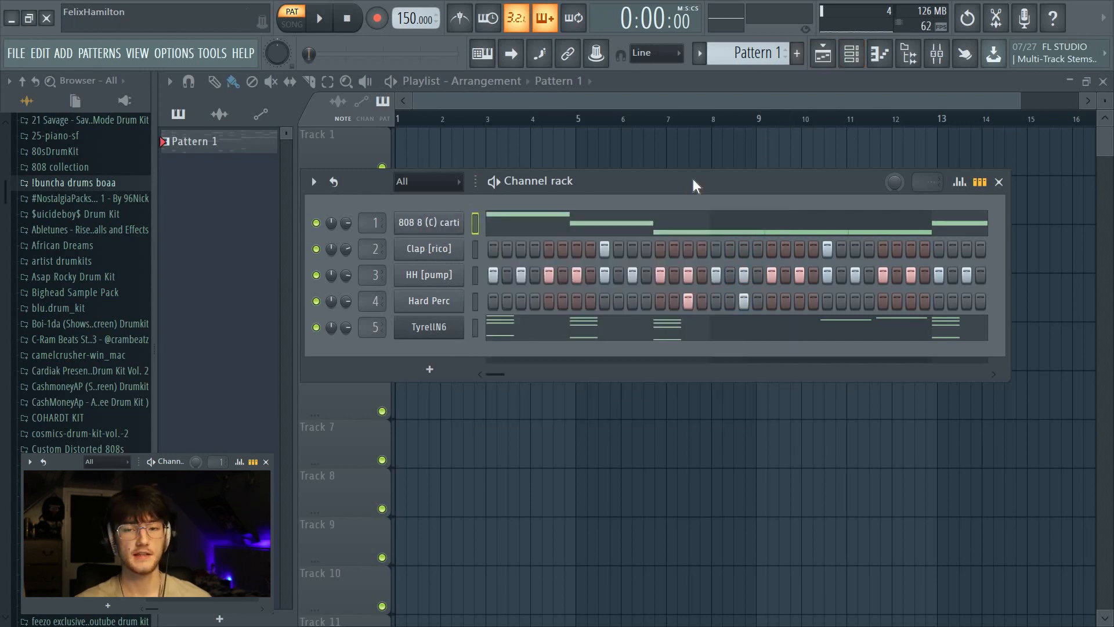
key(F6)
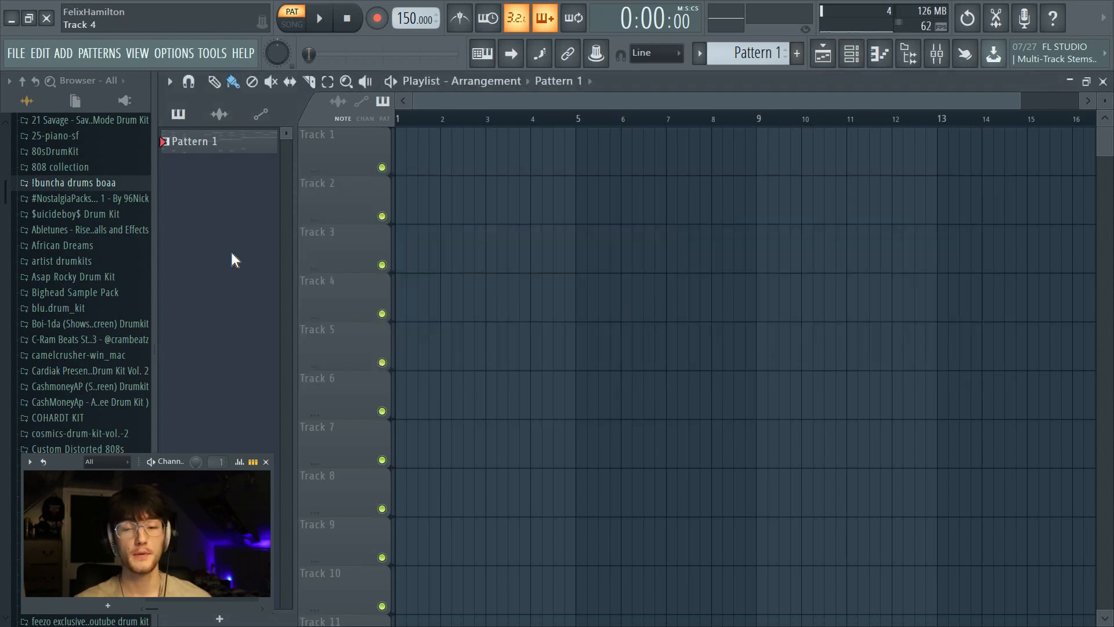
right_click(206, 147)
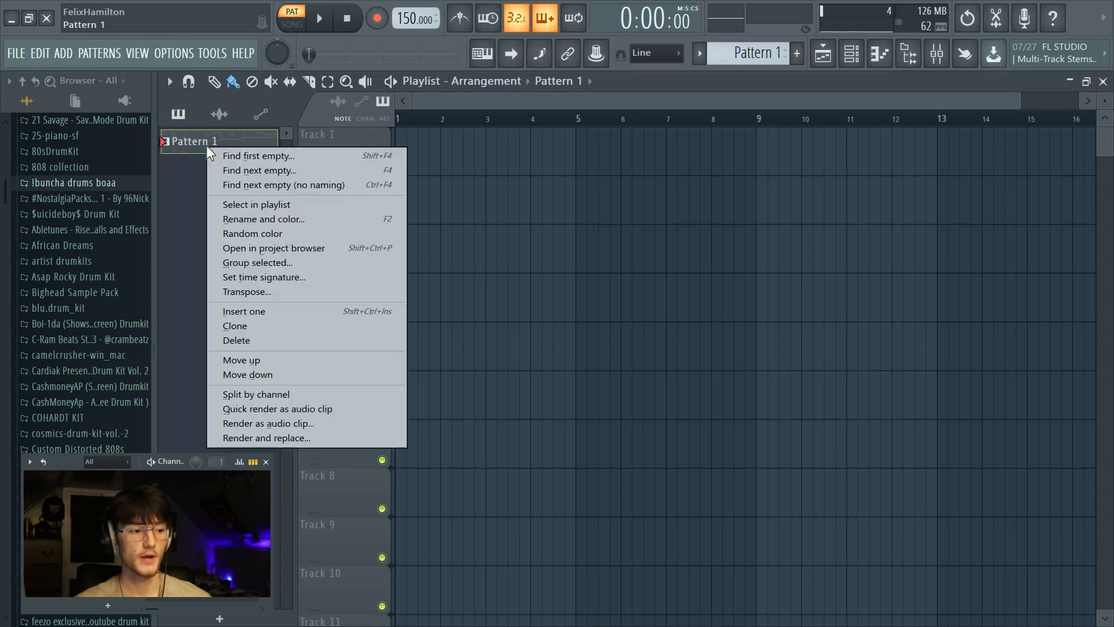
click(274, 394)
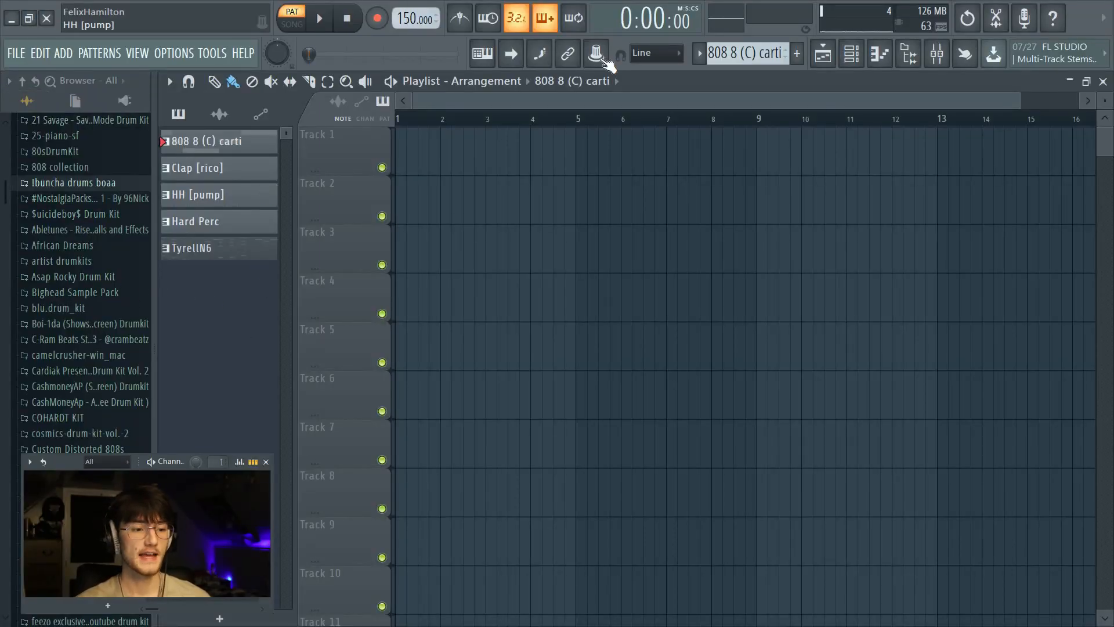
- Check the split patterns in the Channel rack, switch between them, and return to the 808 8 (C) carti pattern
click(851, 53)
mouse_move(742, 54)
mouse_down()
mouse_move(743, 36)
mouse_move(743, 47)
mouse_up()
click(742, 146)
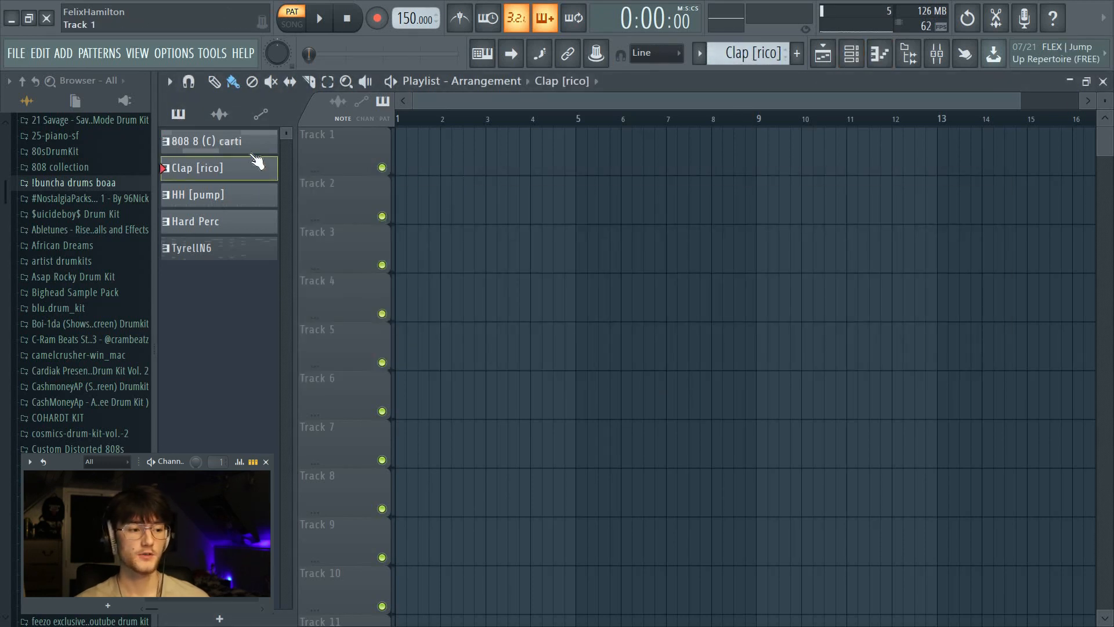
click(248, 149)
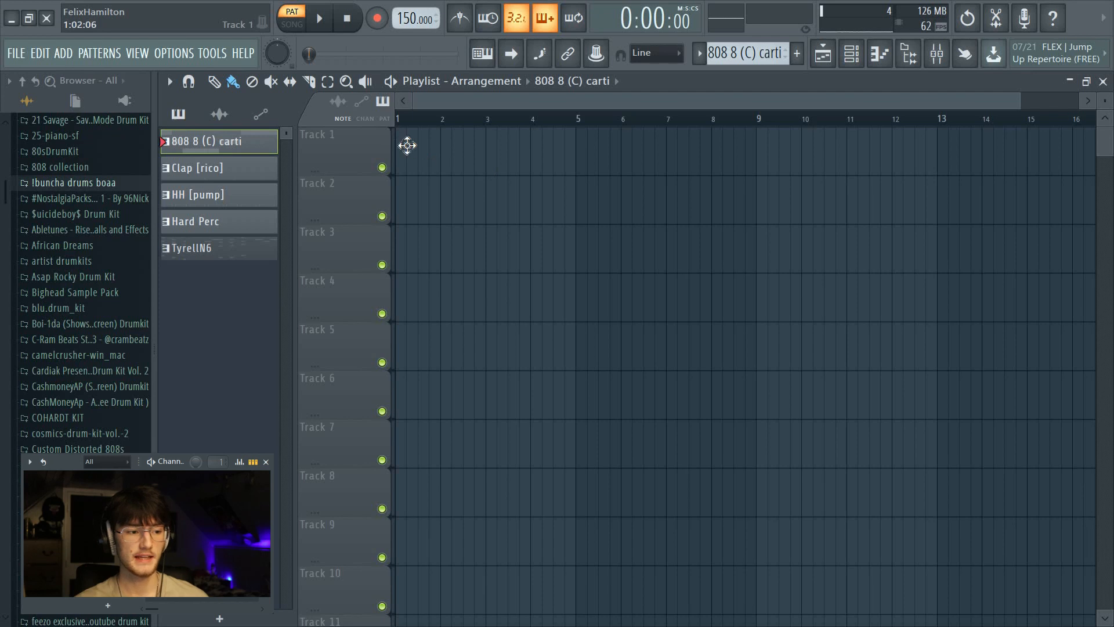
- Place all five split patterns together at bar 1 of the playlist, stacked on Tracks 1 to 5
click(405, 145)
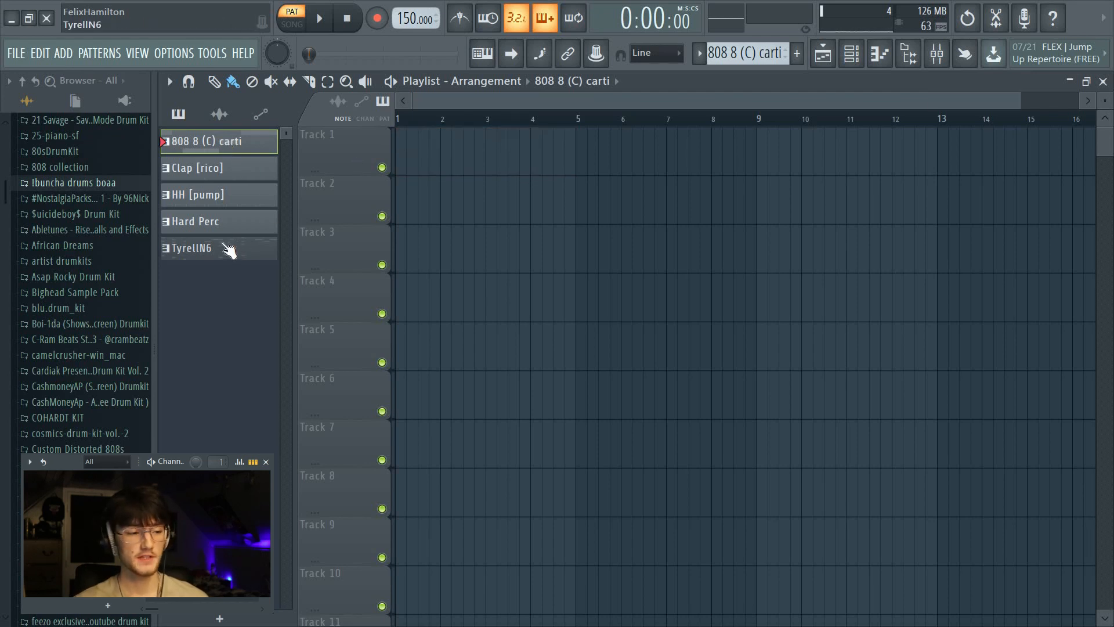
click(235, 250)
drag(195, 148, 398, 169)
click(668, 249)
right_click(696, 258)
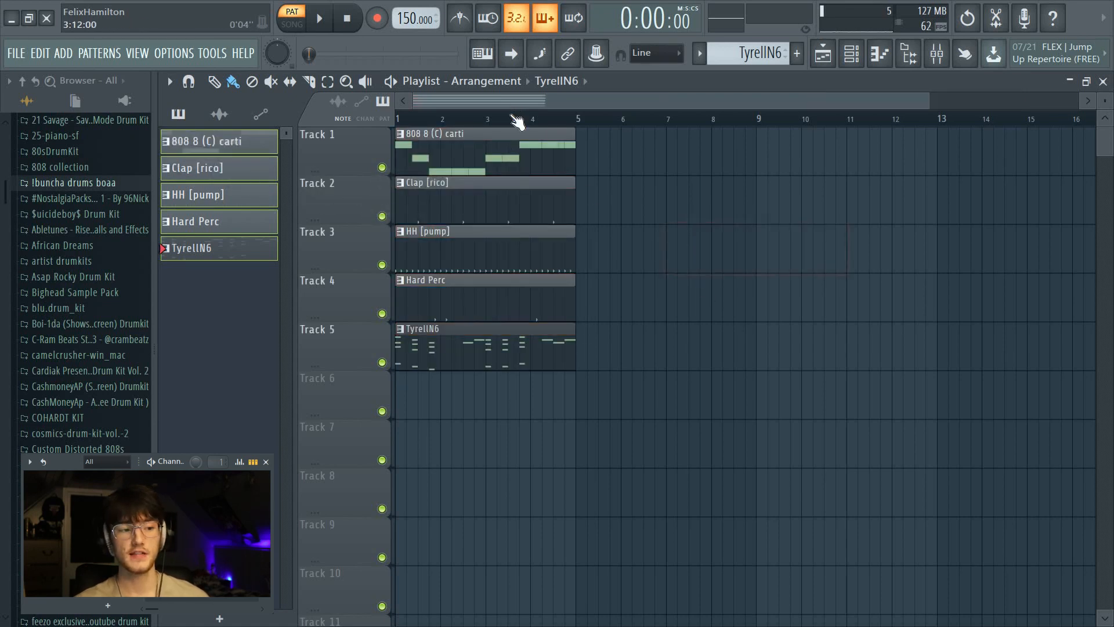
- Select the five clips and duplicate them three times to fill bars 1 to 16 of the playlist
scroll(516, 119, down, 2)
scroll(510, 110, up, 1)
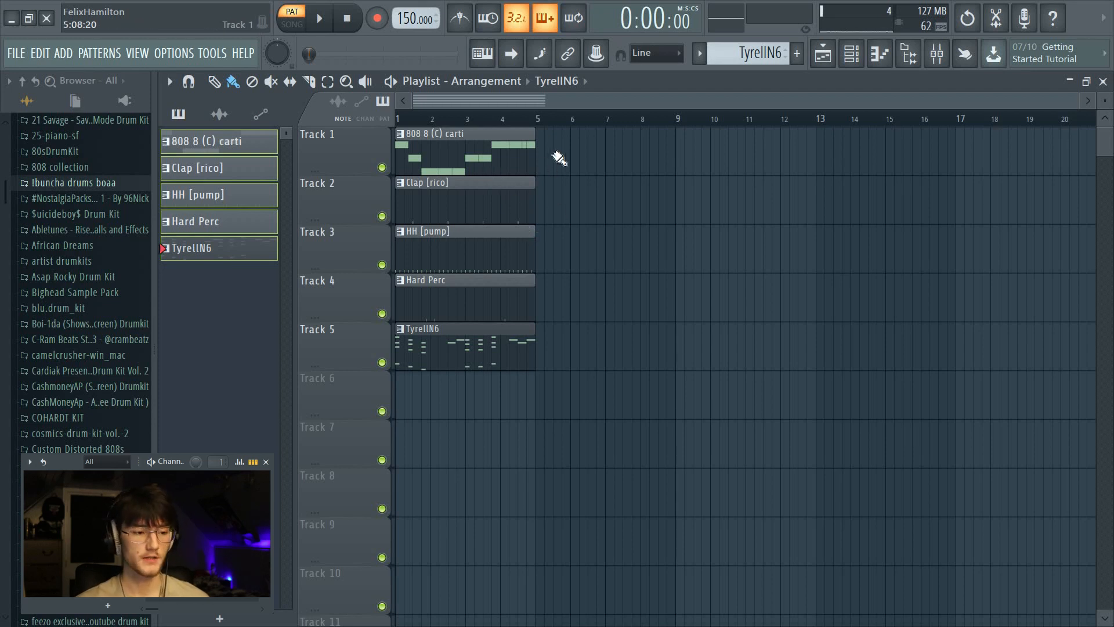
drag(556, 155, 336, 409)
key(ctrl+b)
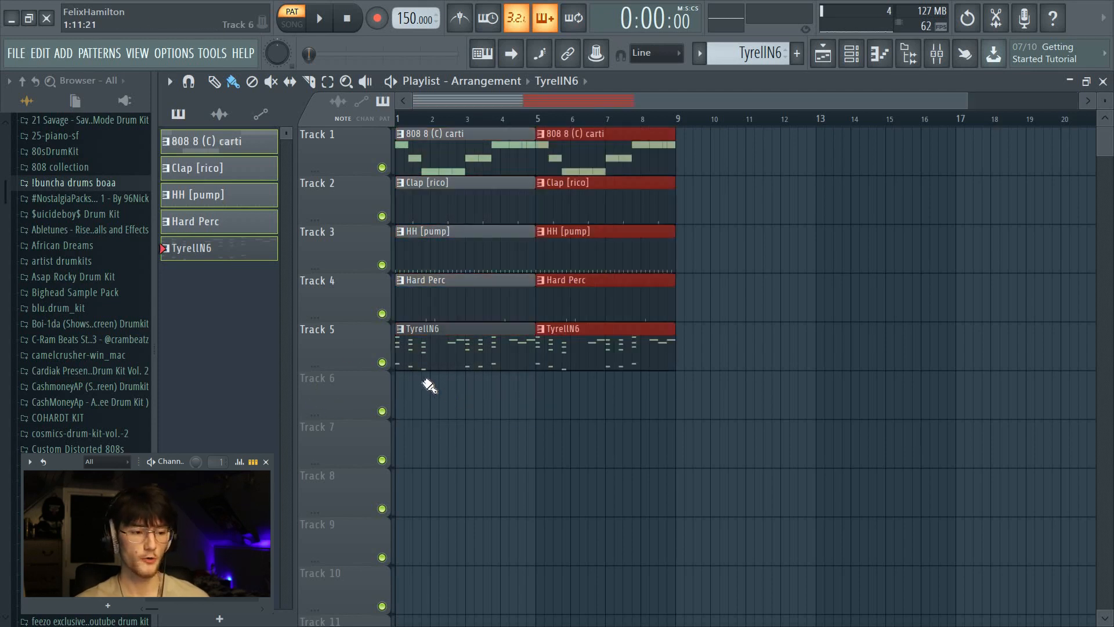
key(ctrl+b)
key(ctrl+b)
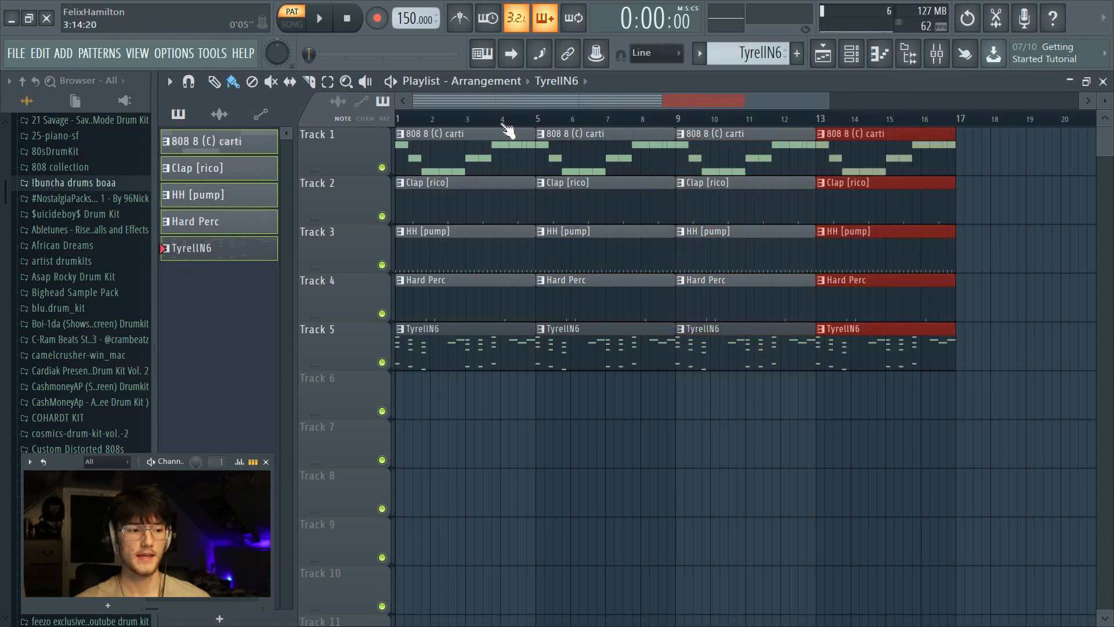
- Select every clip on Tracks 1 to 5 and move the whole block to start at bar 17
scroll(508, 131, down, 2)
scroll(509, 131, down, 1)
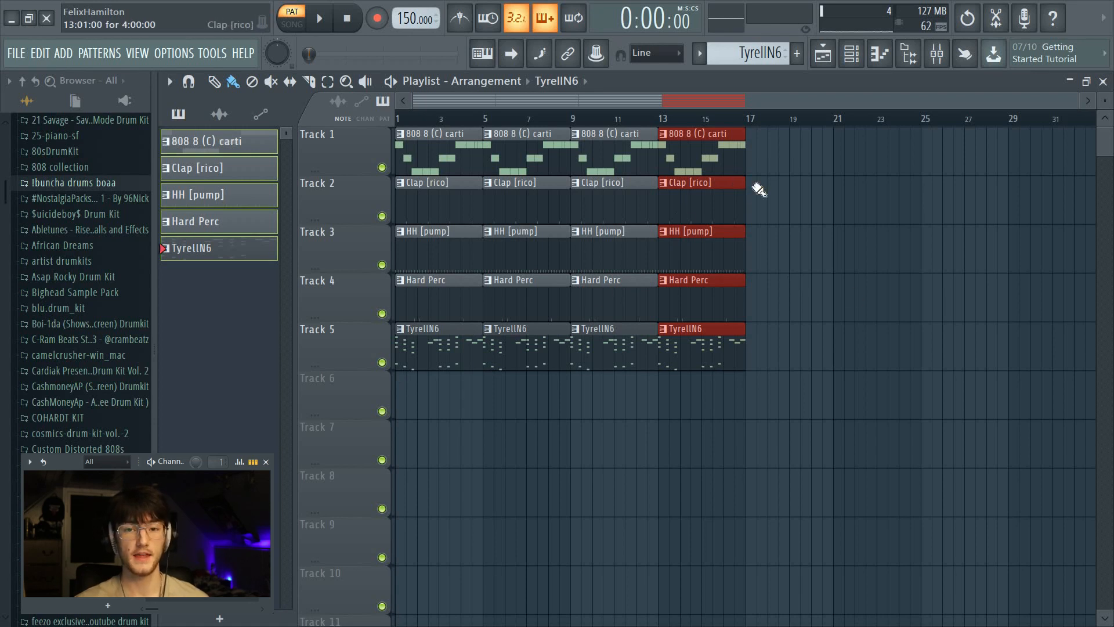
click(806, 212)
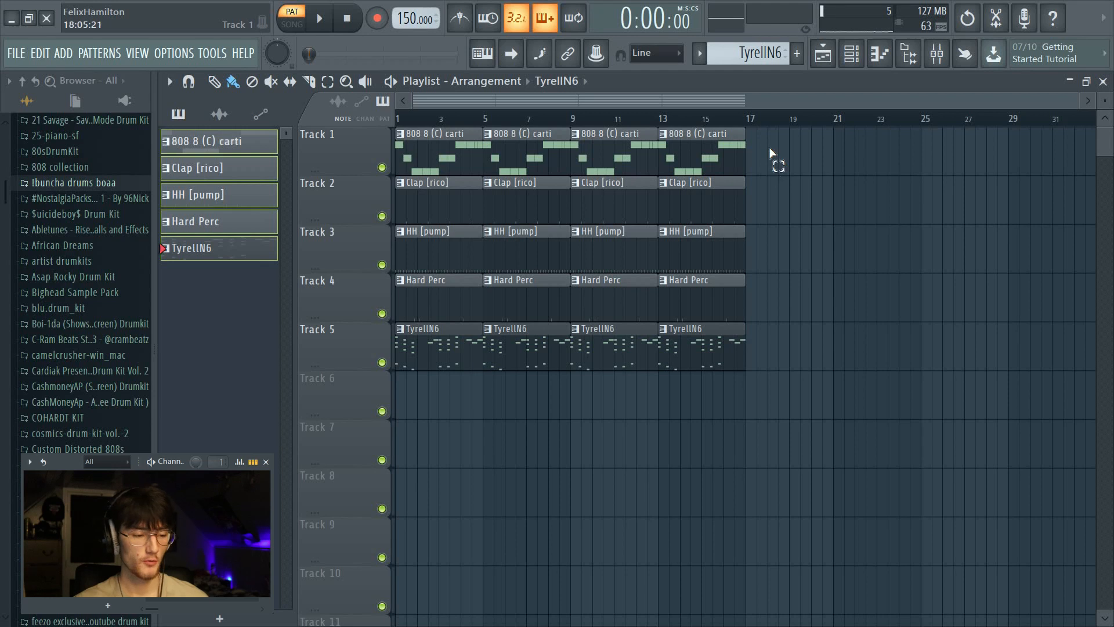
drag(770, 129, 400, 378)
drag(437, 344, 842, 338)
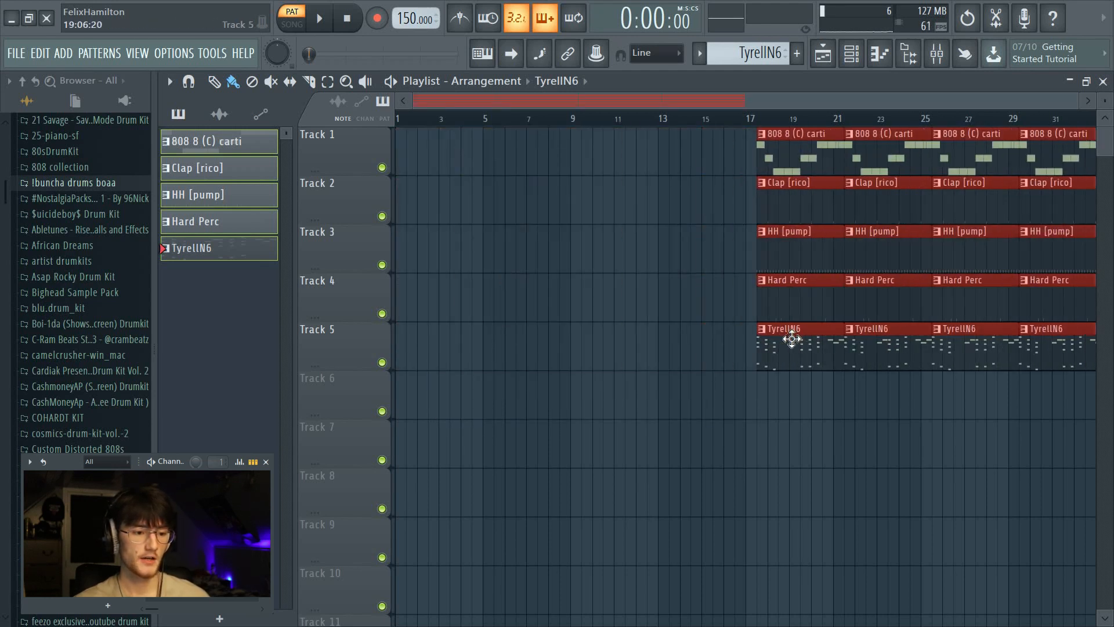
scroll(813, 348, down, 2)
- Copy the TyrellN6 clips across bars 1 to 16 and the Clap and HH clips across bars 9 to 16
drag(627, 320, 757, 350)
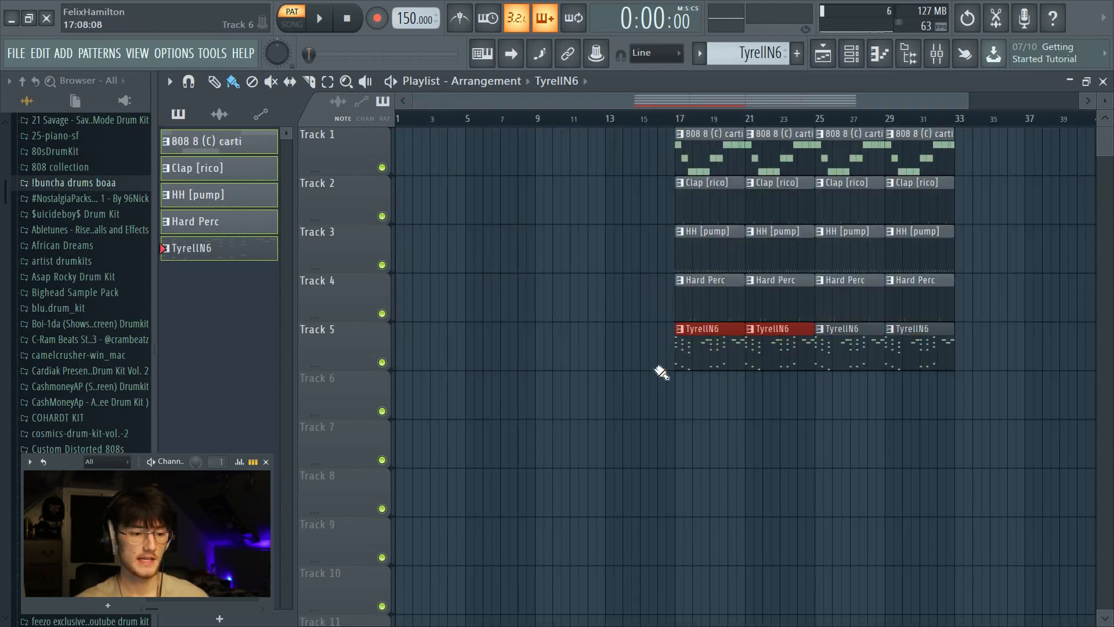
drag(612, 322, 746, 393)
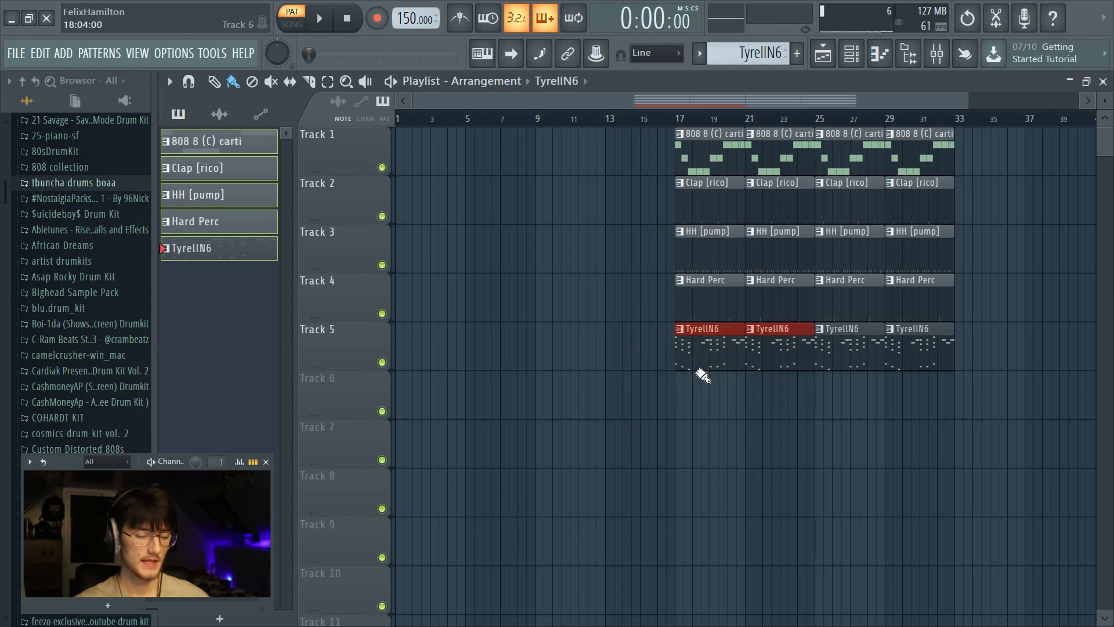
drag(710, 358, 413, 343)
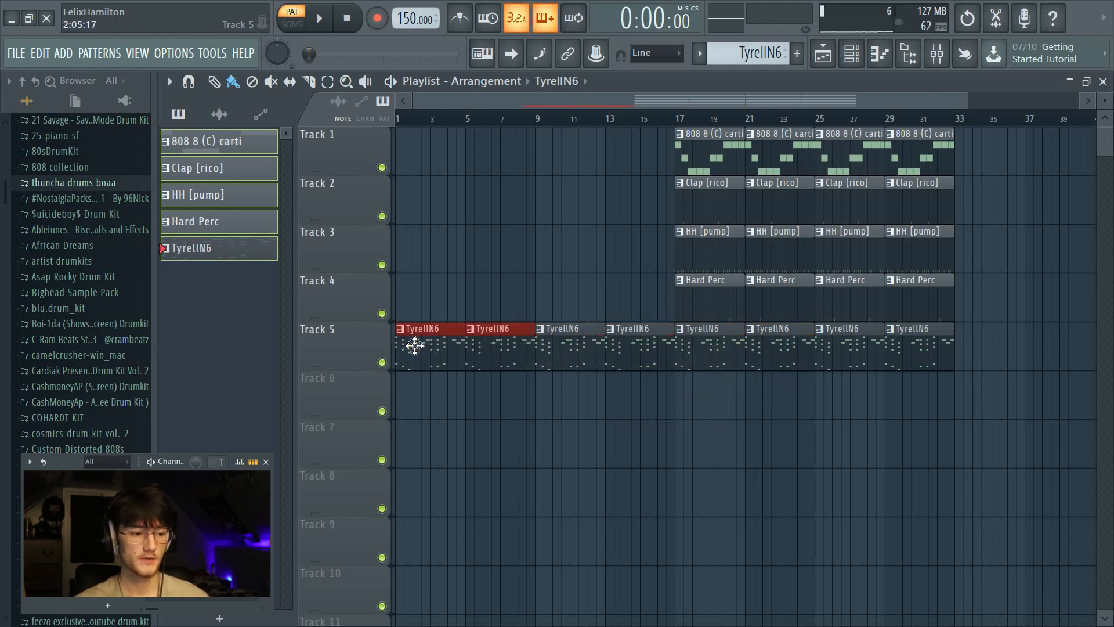
drag(553, 224, 624, 273)
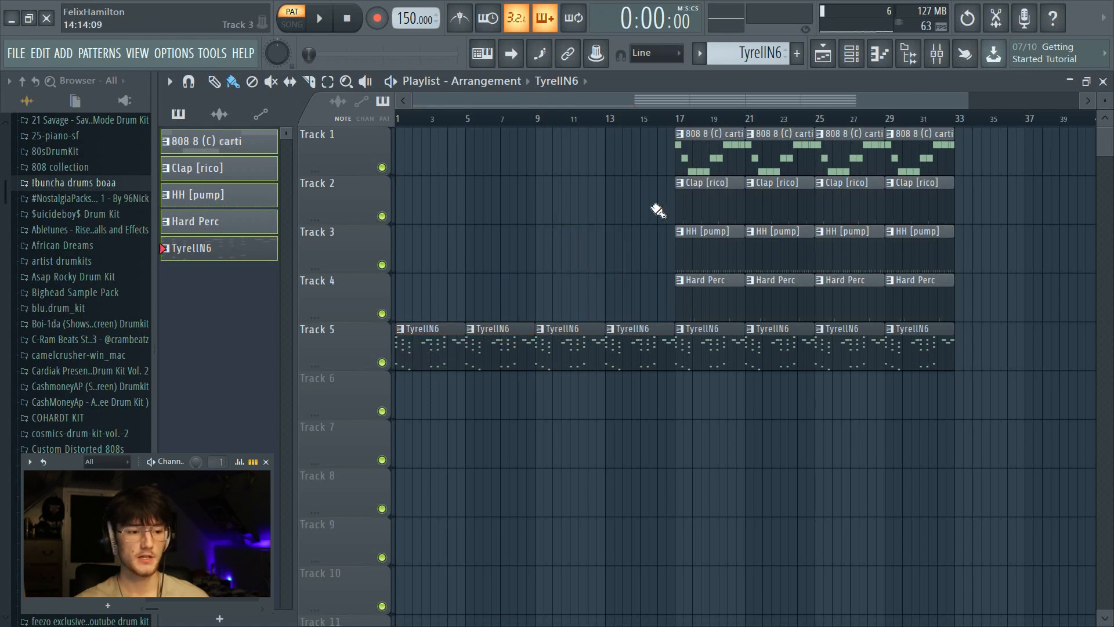
drag(656, 177, 791, 249)
drag(786, 204, 611, 208)
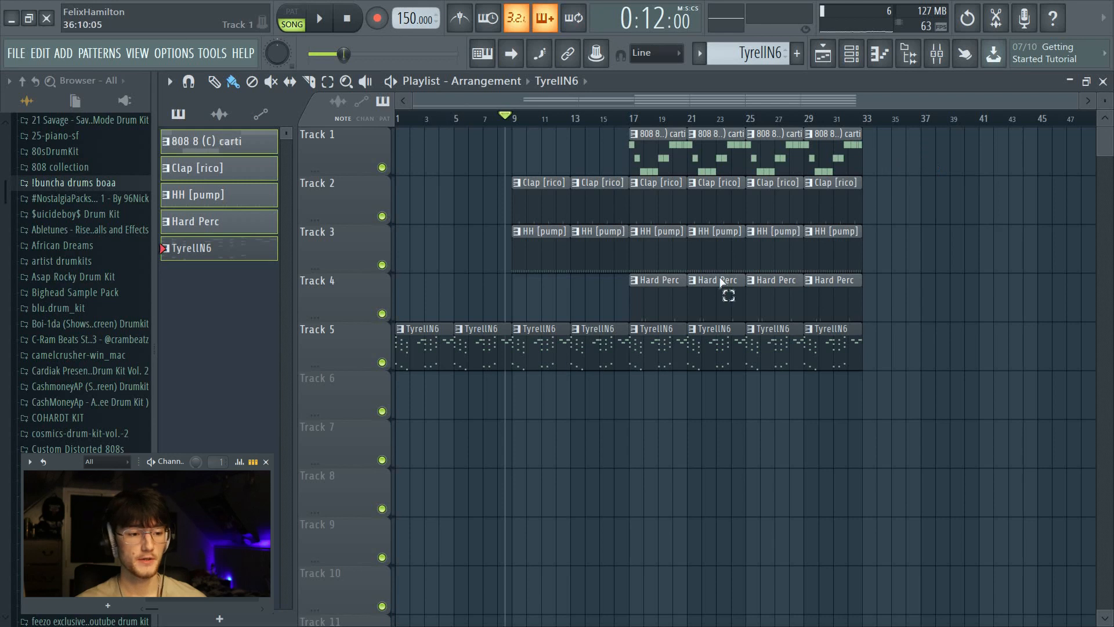
- Duplicate the full bars 17–32 section of all five tracks into bars 33–48 and clear the selection
drag(914, 127, 646, 361)
key(ctrl+b)
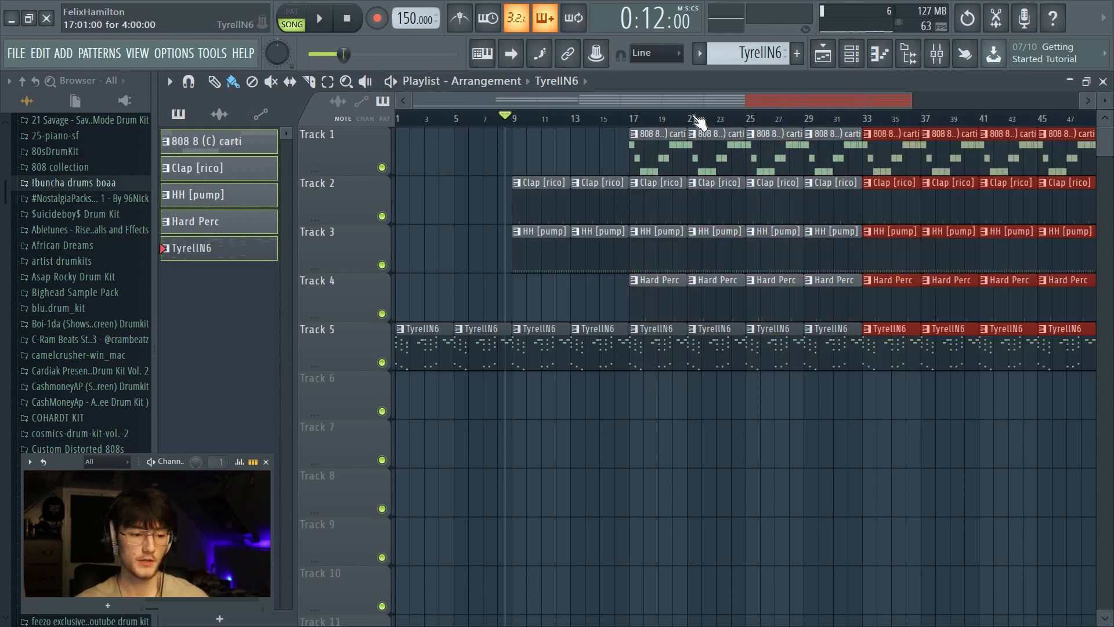
scroll(671, 123, down, 2)
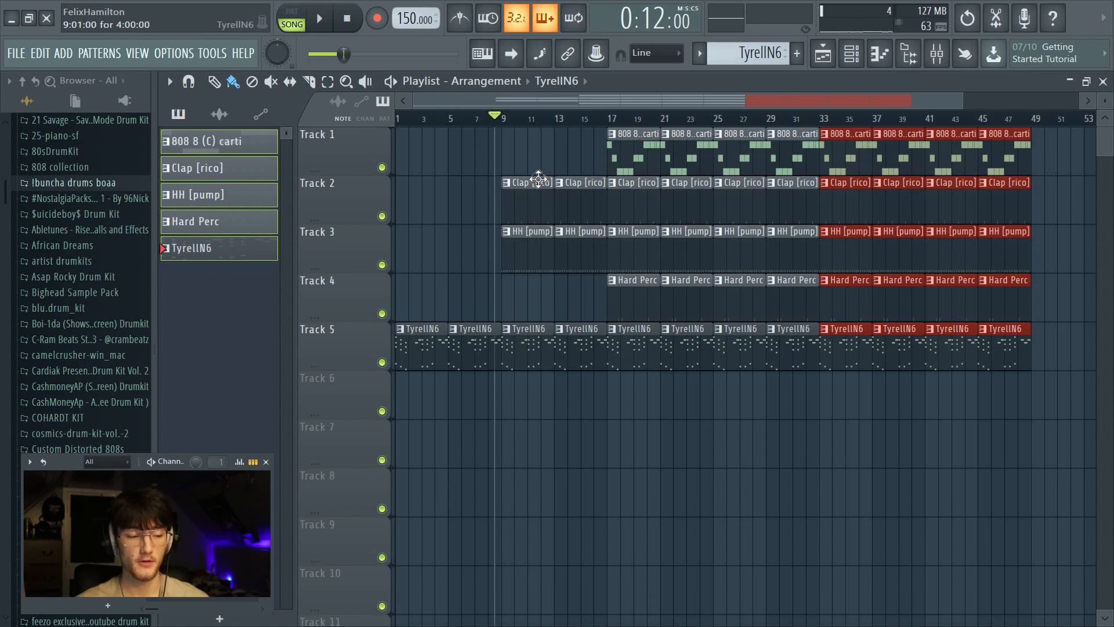
click(538, 174)
scroll(537, 174, down, 1)
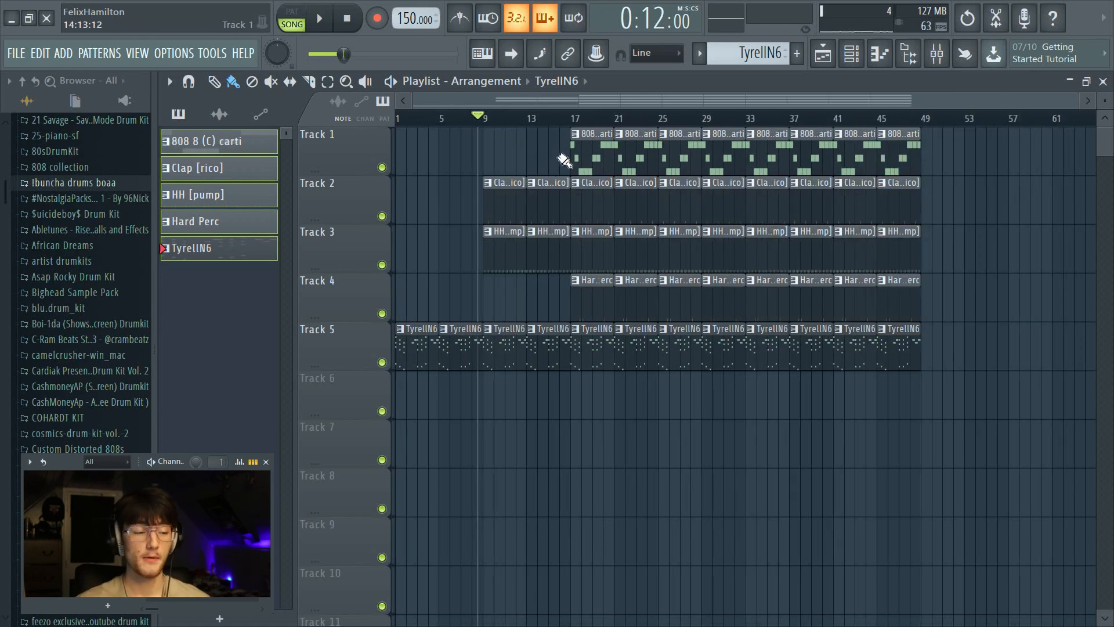
scroll(572, 124, up, 4)
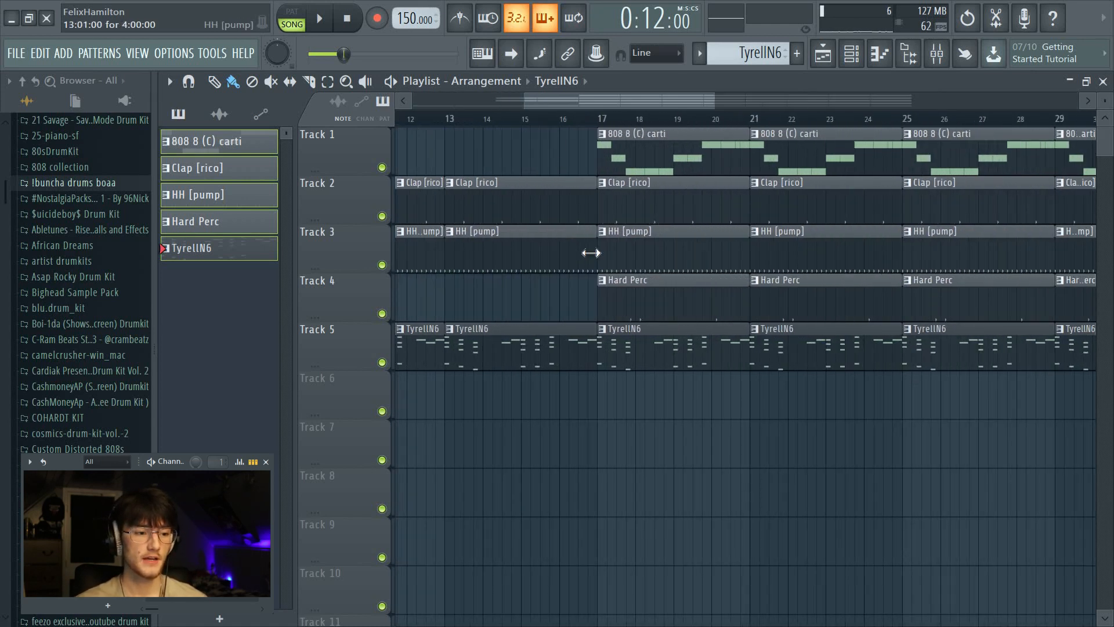
- Shorten the HH [pump] clip starting at bar 13 on Track 3 to end about midway through bar 16, leaving a gap before bar 17
drag(591, 252, 558, 245)
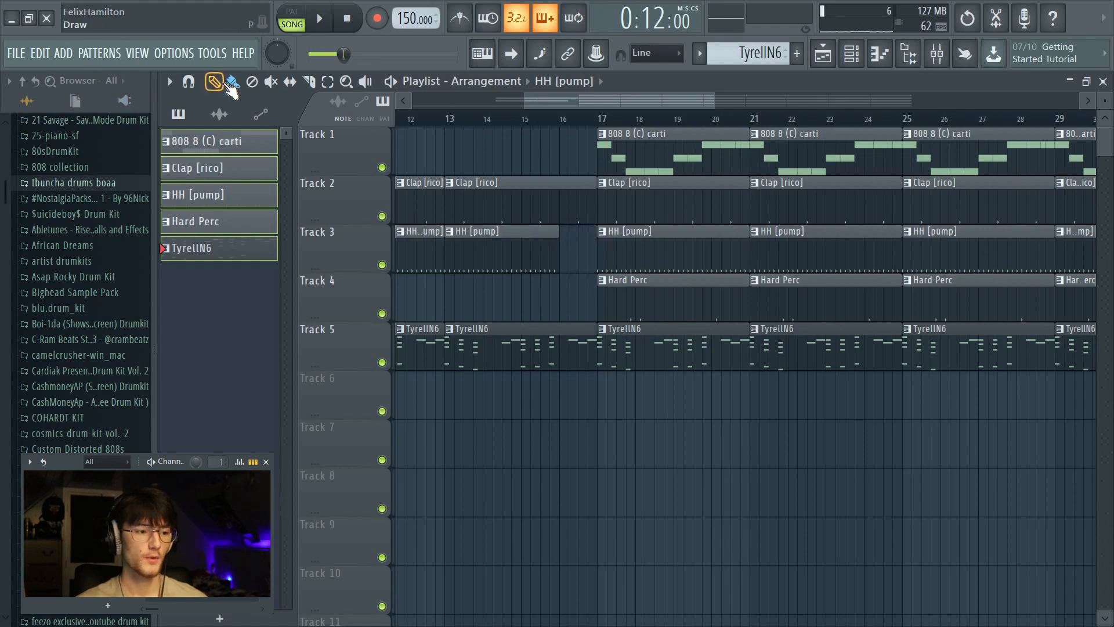
click(215, 82)
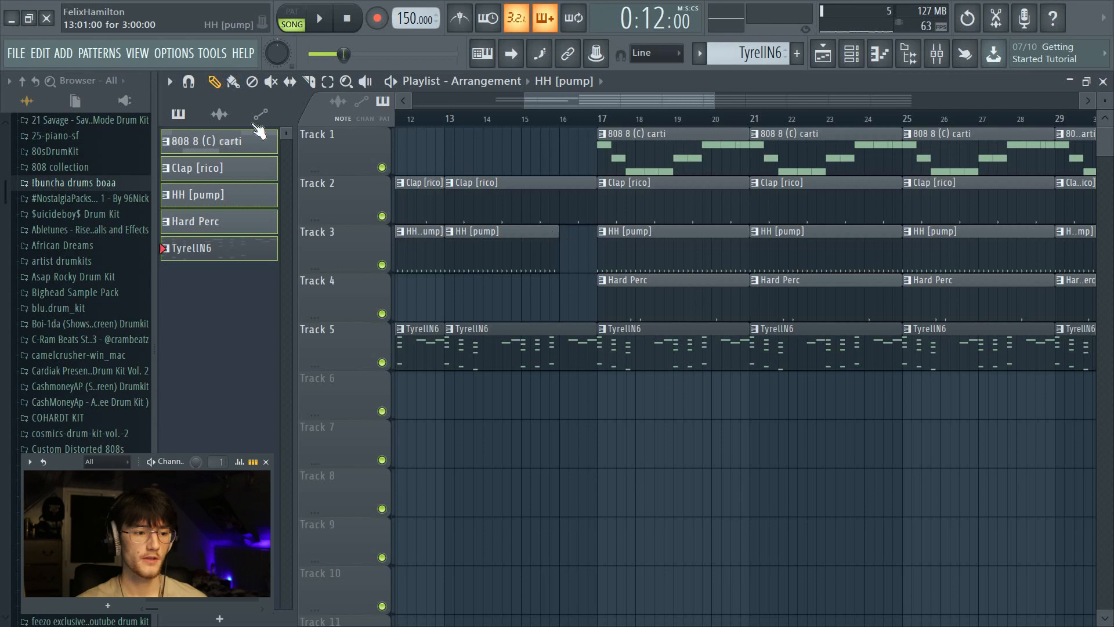
mouse_move(554, 256)
mouse_down()
mouse_move(587, 259)
mouse_move(557, 257)
mouse_up()
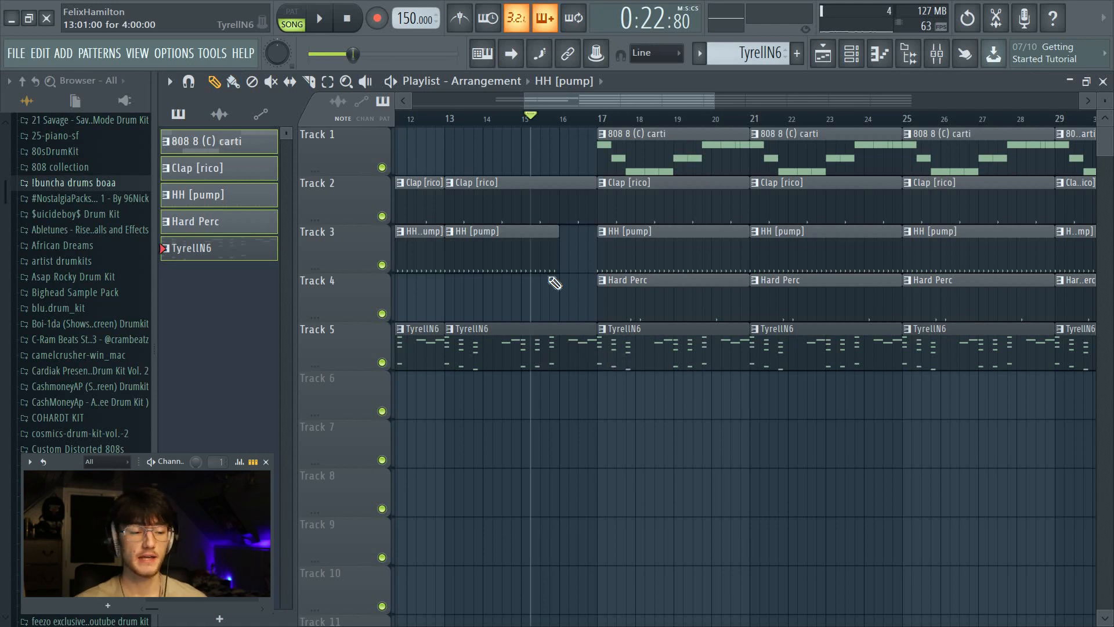
drag(557, 259, 576, 267)
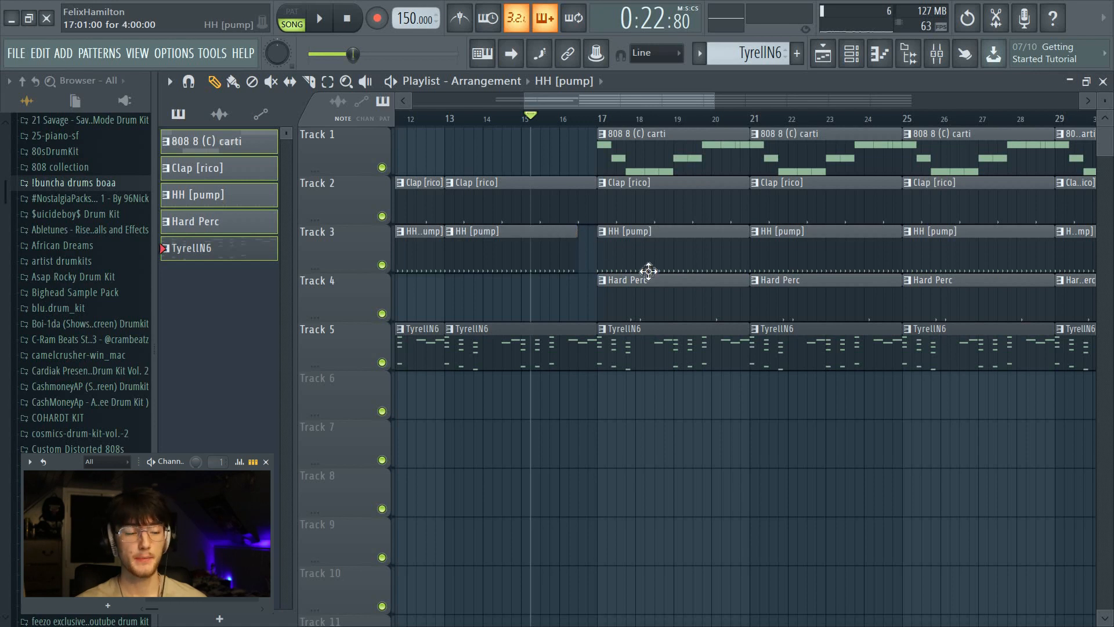
- Play the transition into bar 17, and retrim the HH [pump] clip starting at bar 13 to a length of 3 bars and 4 steps
key(space)
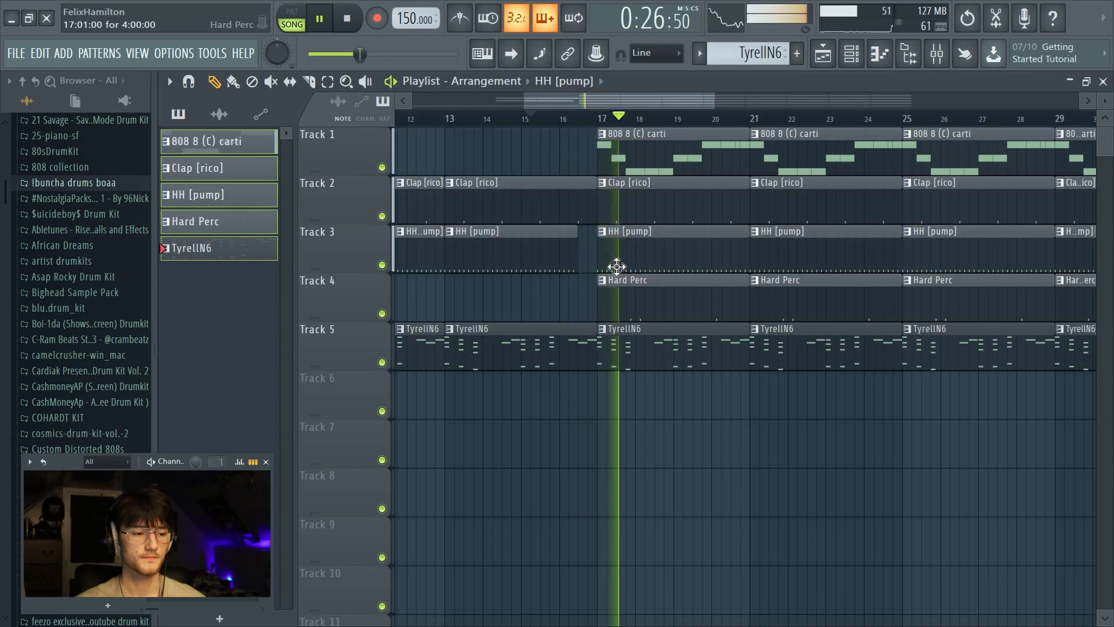
key(space)
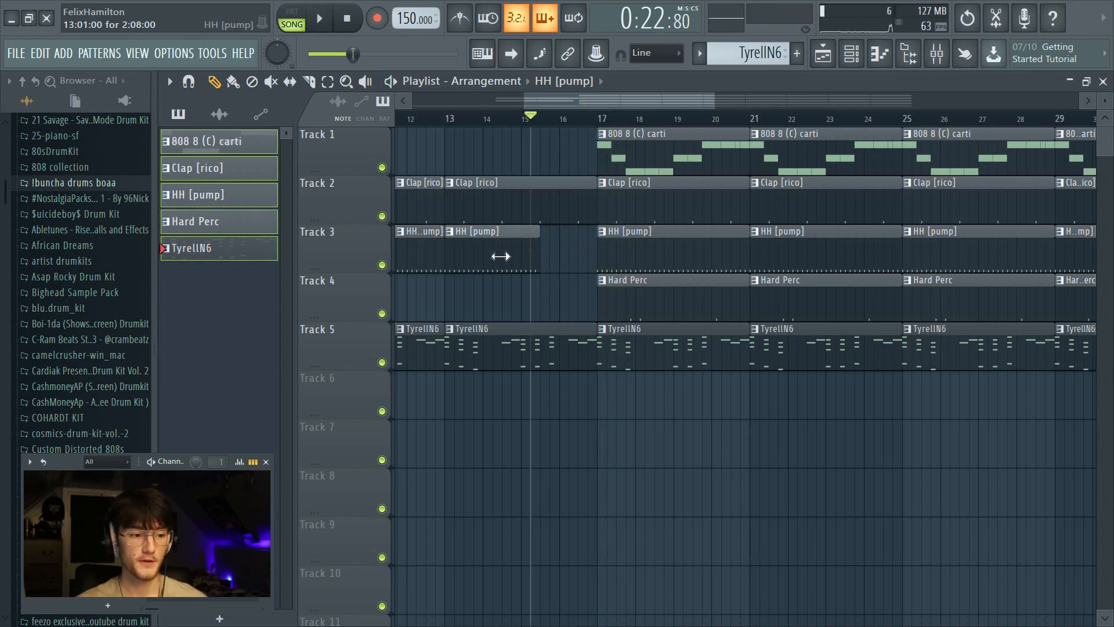
drag(500, 256, 509, 265)
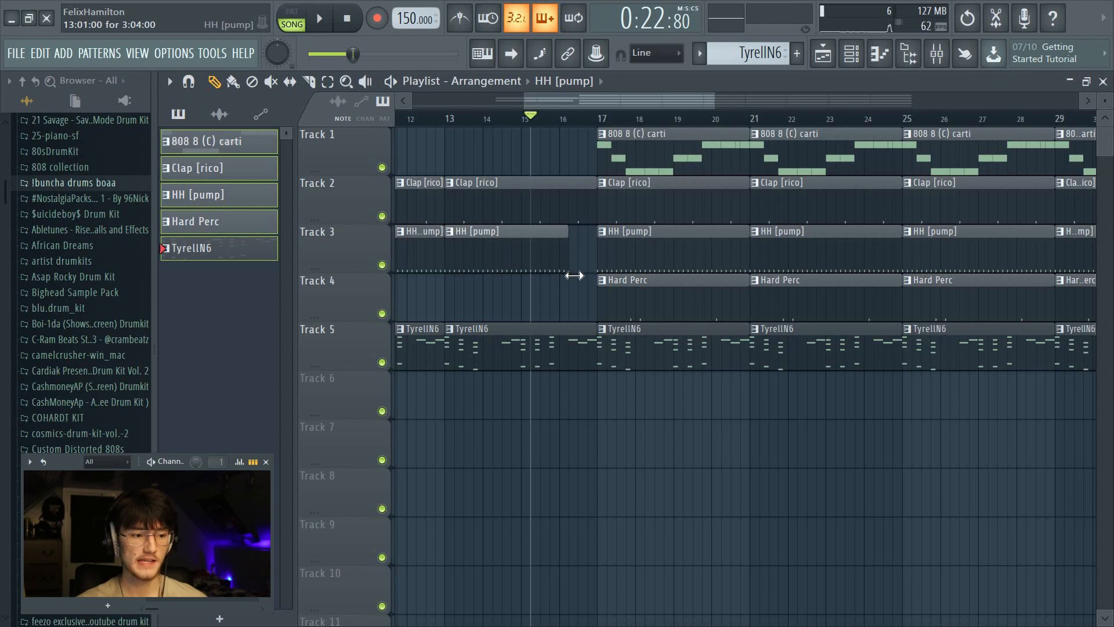